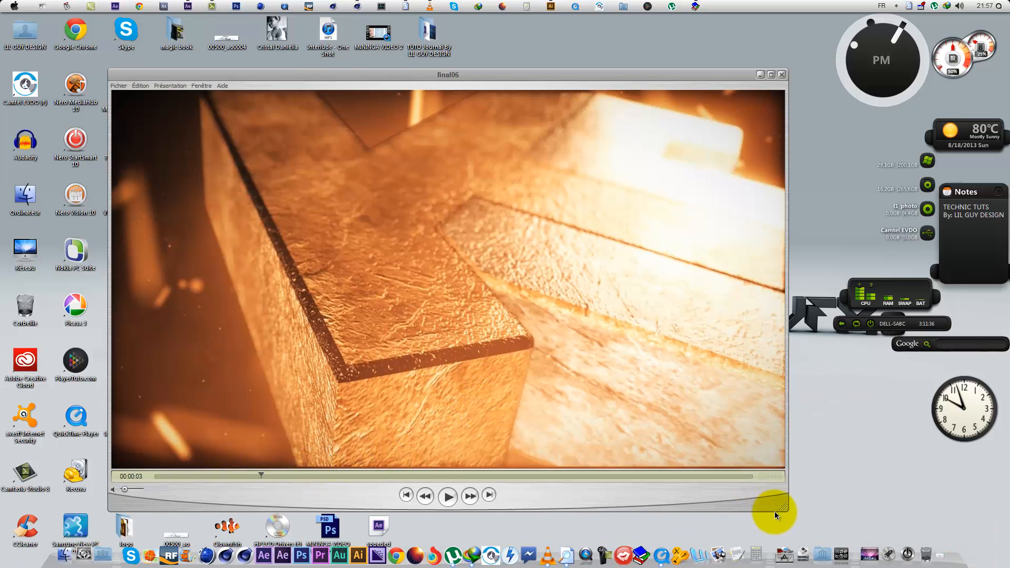
# Step: Shrink the final06 video window, move it towards the middle of the desktop, and play the video from the beginning
pyautogui.moveTo(775, 510); pyautogui.dragTo(508, 352)
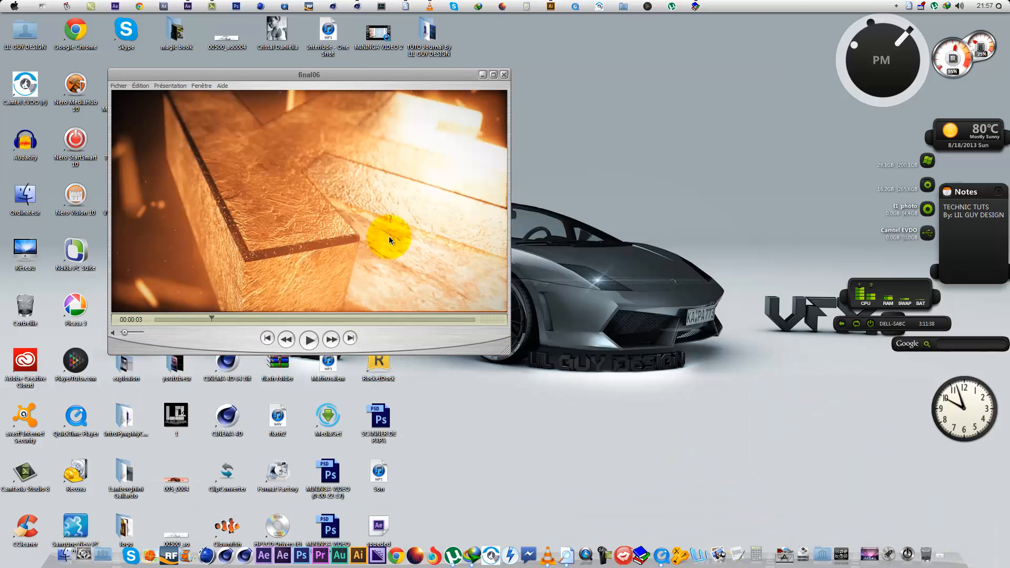
pyautogui.moveTo(317, 73); pyautogui.dragTo(577, 175)
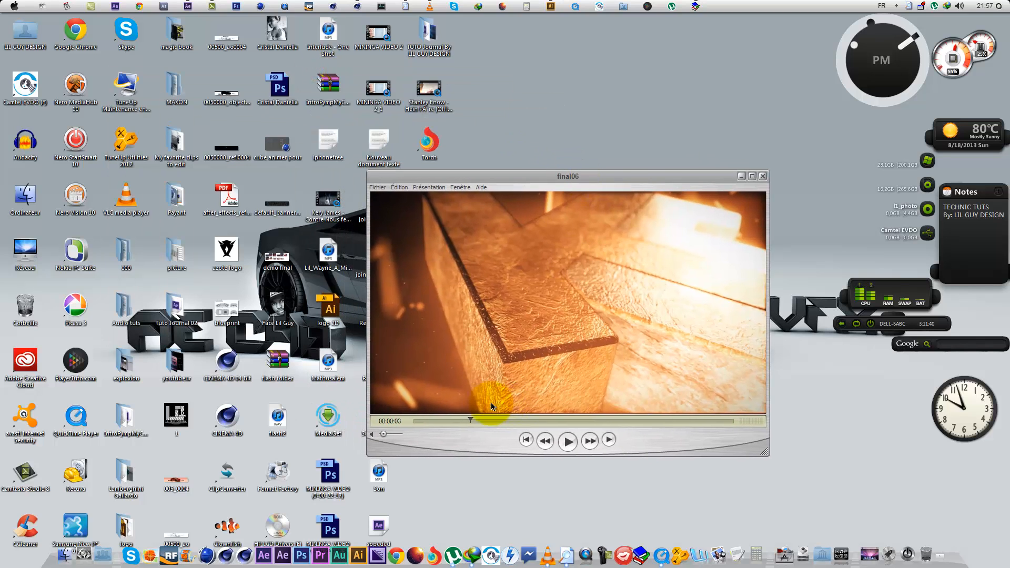
pyautogui.moveTo(459, 422); pyautogui.dragTo(388, 421)
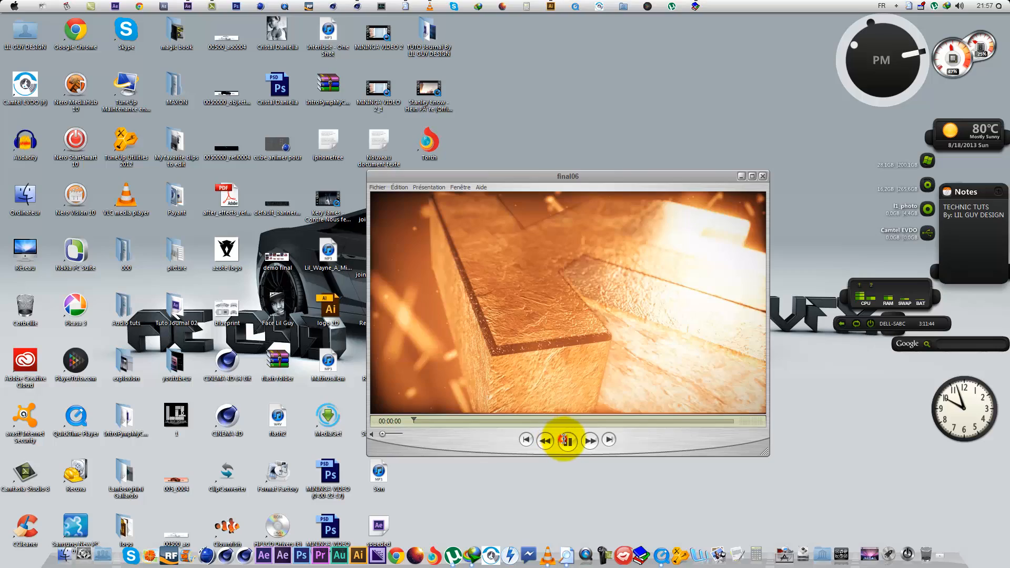
pyautogui.click(565, 440)
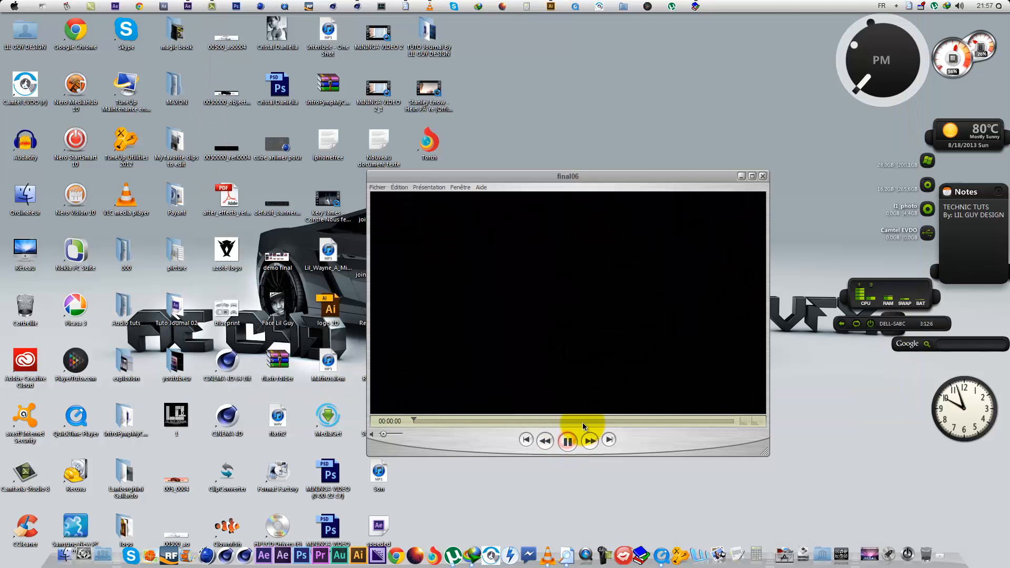
# Step: Skip ahead in the final06 video to the explosion shot, pause there to examine it, and close the player
pyautogui.moveTo(580, 422); pyautogui.dragTo(655, 418)
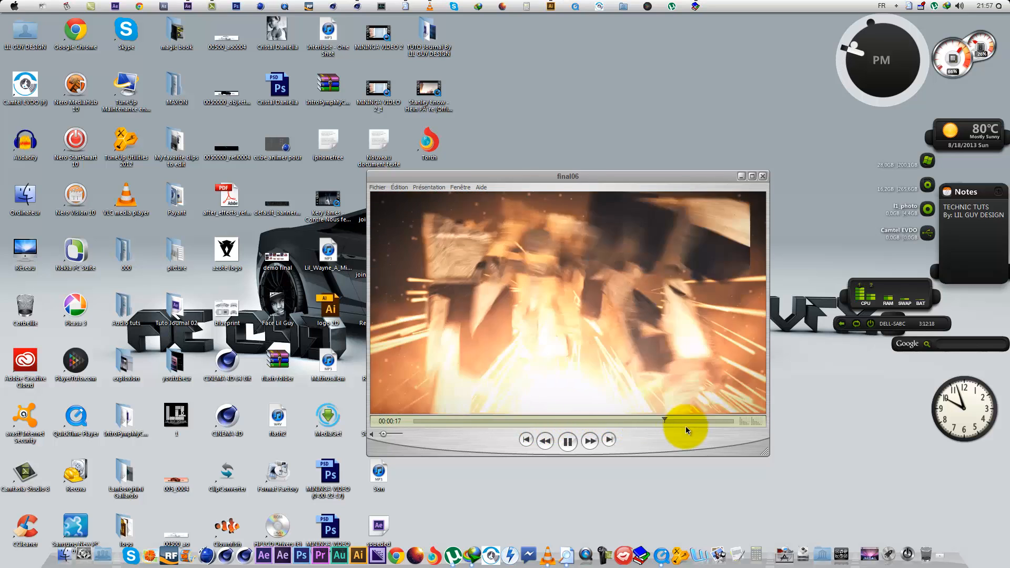
pyautogui.click(664, 421)
pyautogui.click(567, 442)
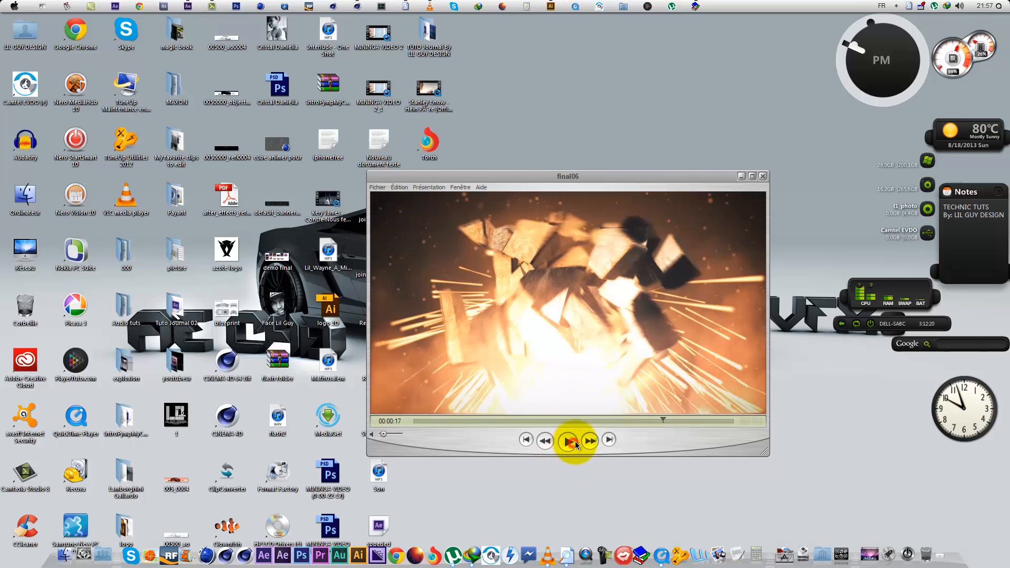
pyautogui.click(571, 442)
pyautogui.click(763, 177)
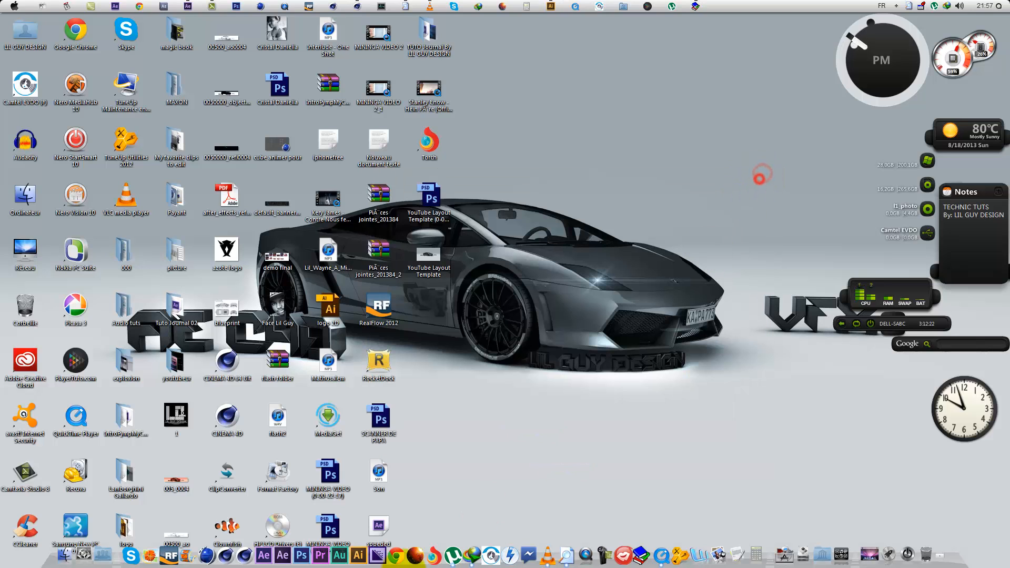
# Step: Switch to Illustrator and bring up the dialog for opening an existing file
pyautogui.click(358, 550)
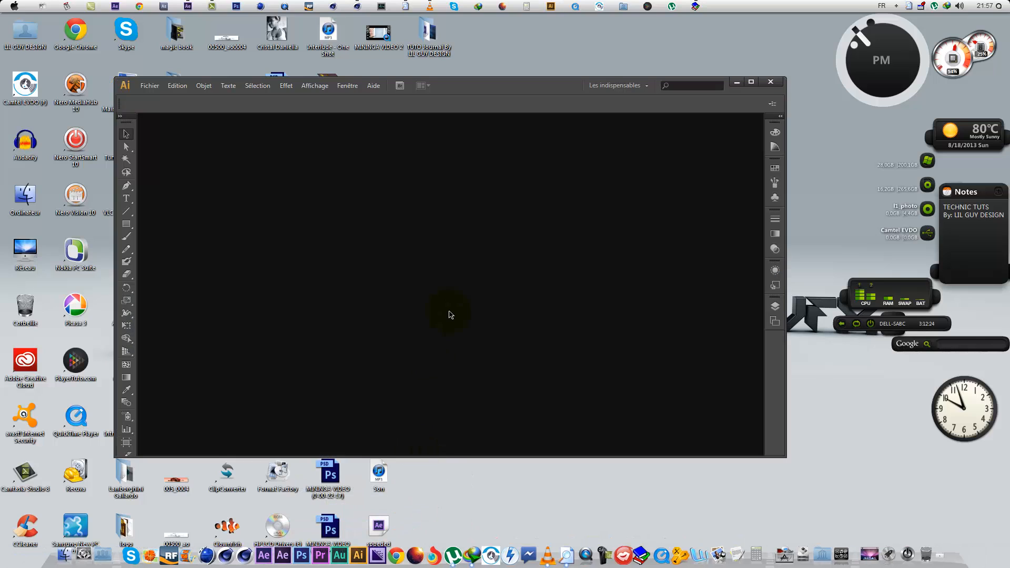
pyautogui.click(149, 85)
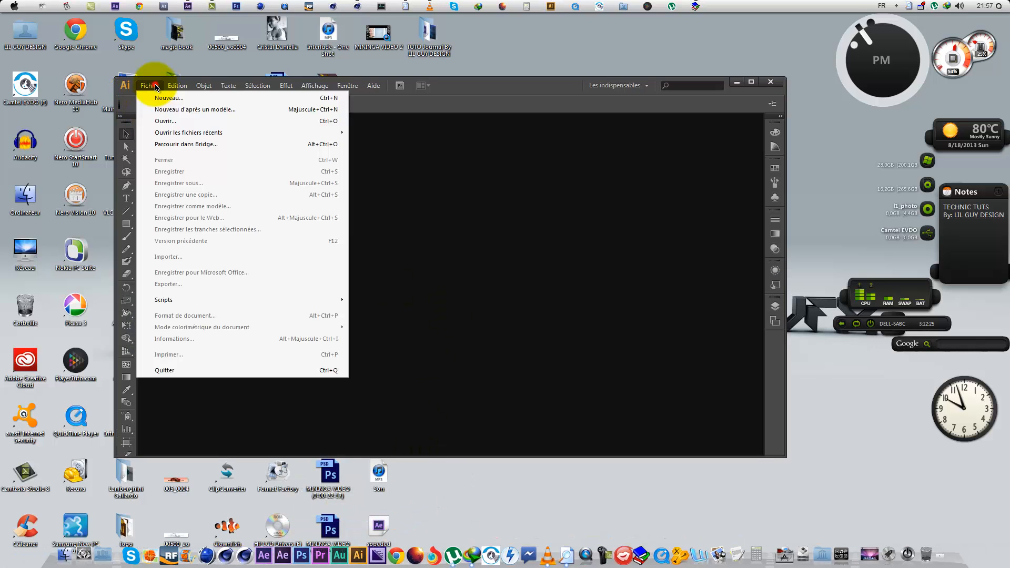
pyautogui.click(164, 120)
pyautogui.click(142, 200)
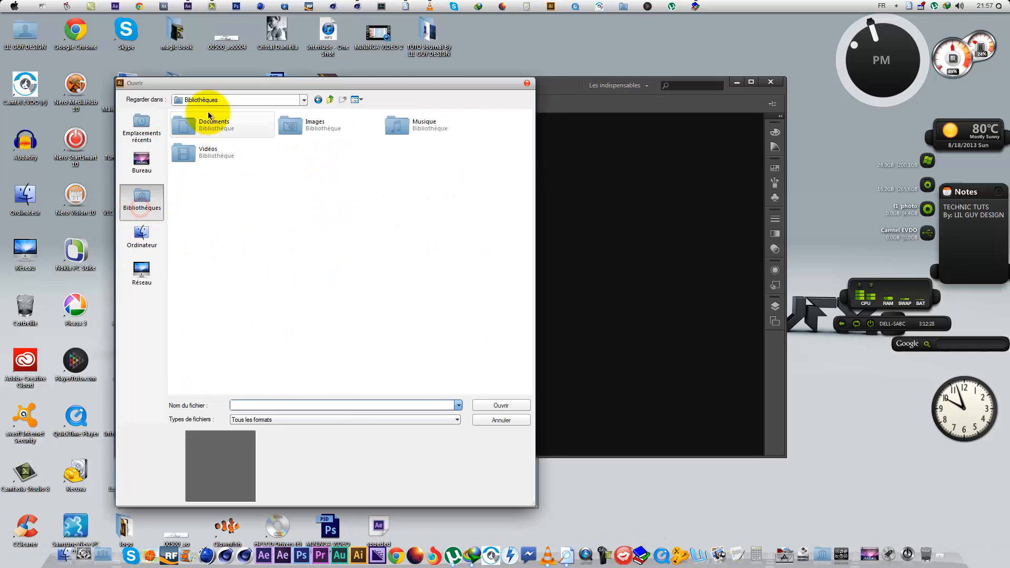
pyautogui.click(141, 128)
pyautogui.click(142, 162)
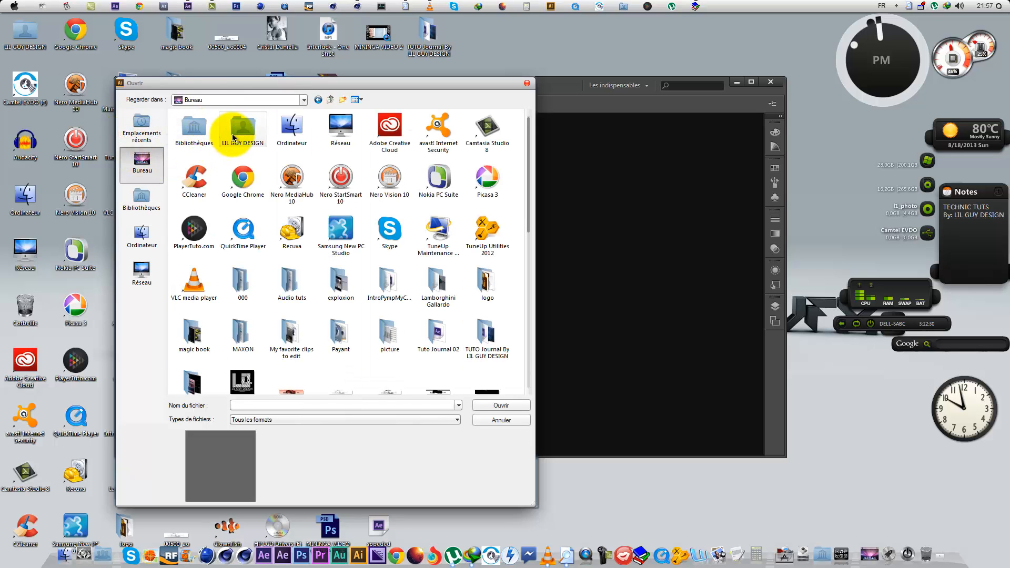
pyautogui.doubleClick(192, 138)
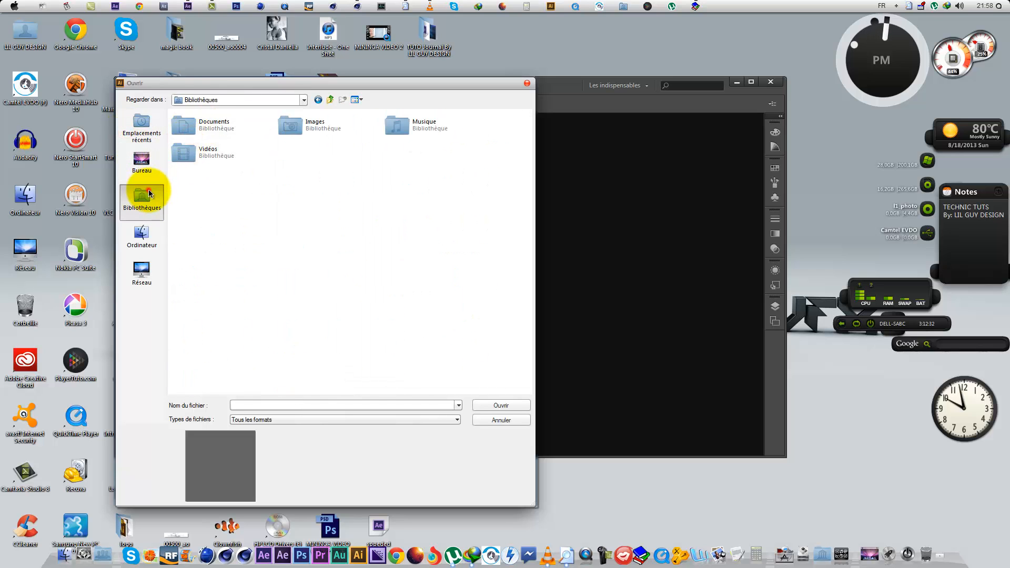
# Step: Open logo 2D.png from the Téléchargements folder inside the user folder on the desktop
pyautogui.click(159, 166)
pyautogui.doubleClick(251, 125)
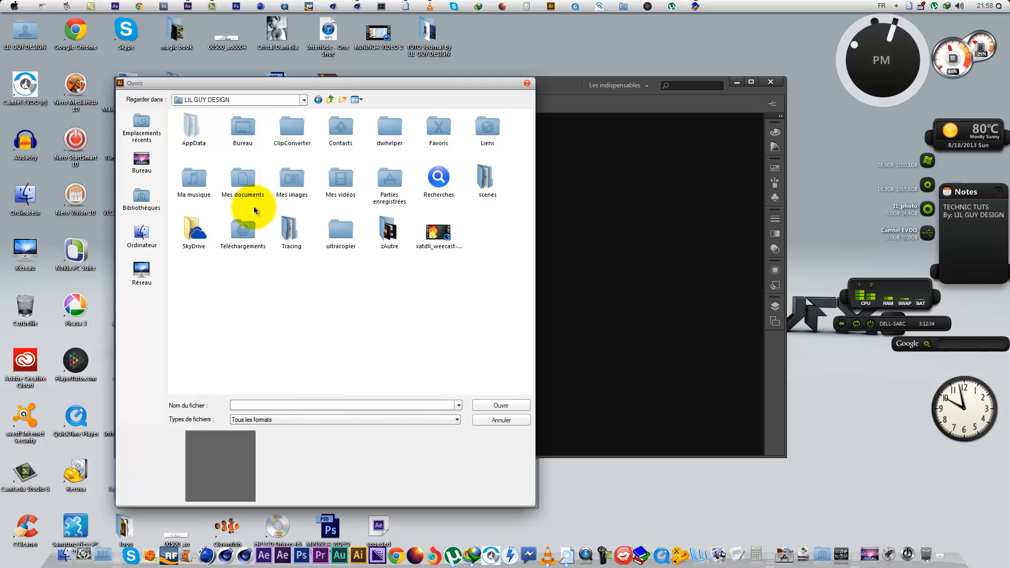
pyautogui.doubleClick(248, 228)
pyautogui.moveTo(529, 175); pyautogui.dragTo(522, 288)
pyautogui.scroll(-5, 523, 295)
pyautogui.doubleClick(364, 323)
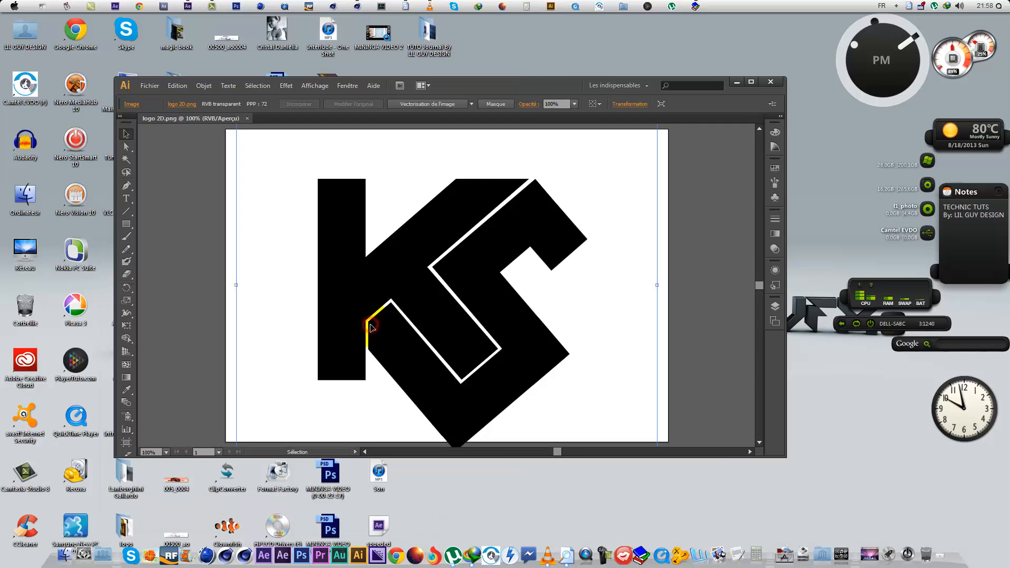
# Step: Move the logo image off the artboard so that it sits just beside the artboard's left edge
pyautogui.scroll(-1, 548, 202)
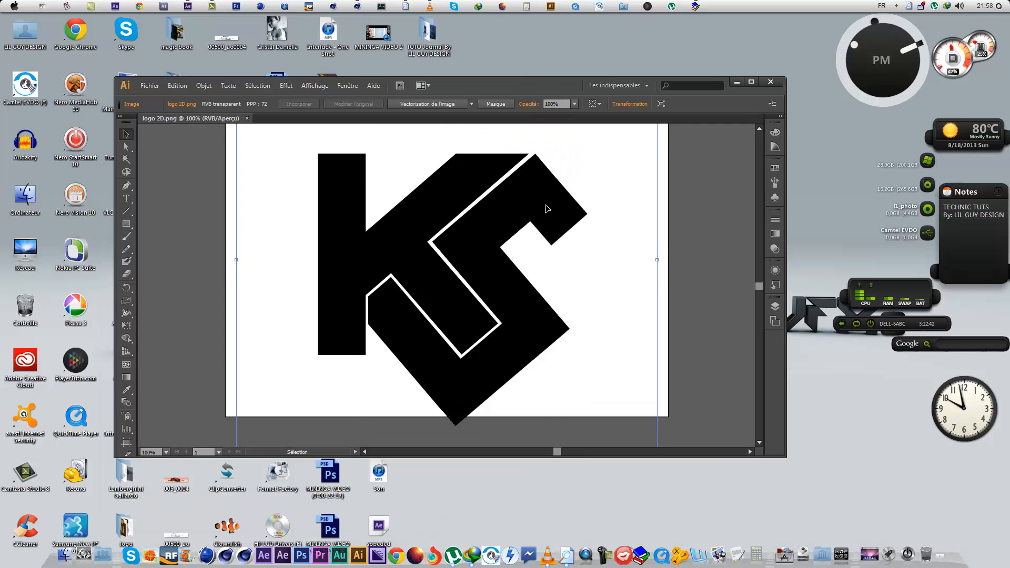
pyautogui.keyDown('alt'); pyautogui.scroll(-4, 544, 221); pyautogui.keyUp('alt')
pyautogui.keyDown('alt'); pyautogui.scroll(3, 545, 248); pyautogui.keyUp('alt')
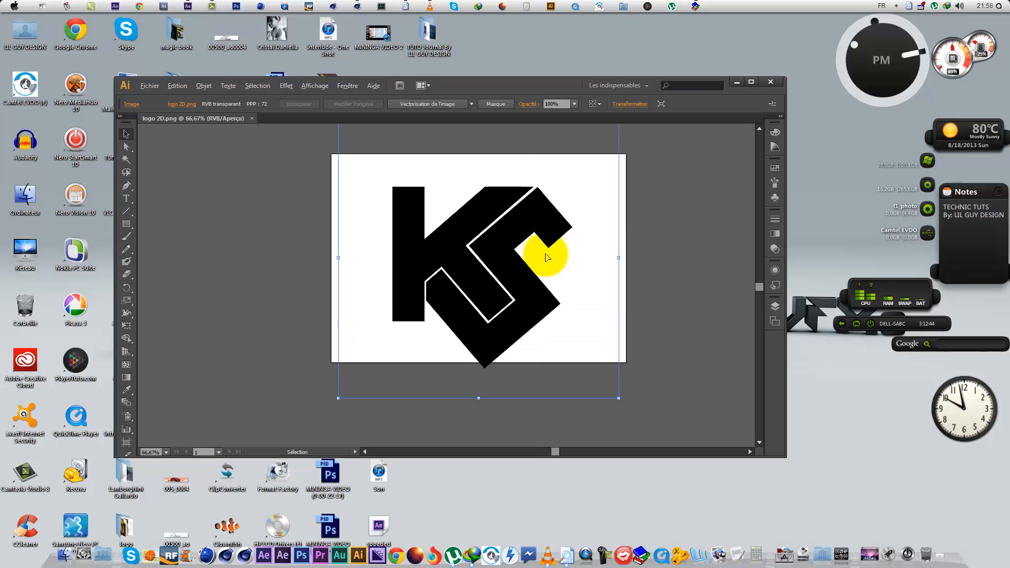
pyautogui.moveTo(547, 243); pyautogui.dragTo(245, 252)
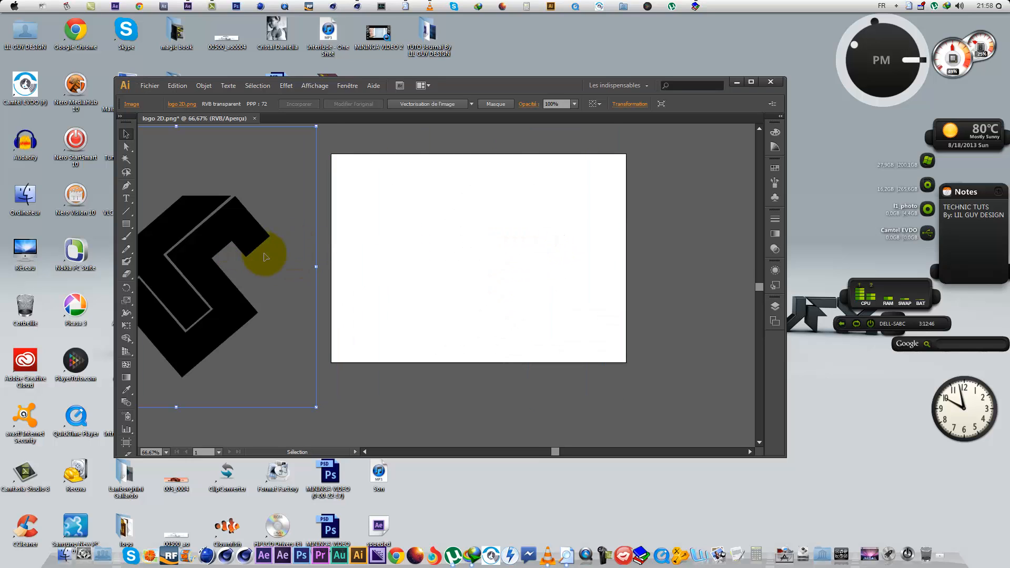
pyautogui.scroll(-1, 337, 250)
pyautogui.keyDown('alt'); pyautogui.scroll(-2, 405, 291); pyautogui.keyUp('alt')
pyautogui.moveTo(293, 278); pyautogui.dragTo(308, 263)
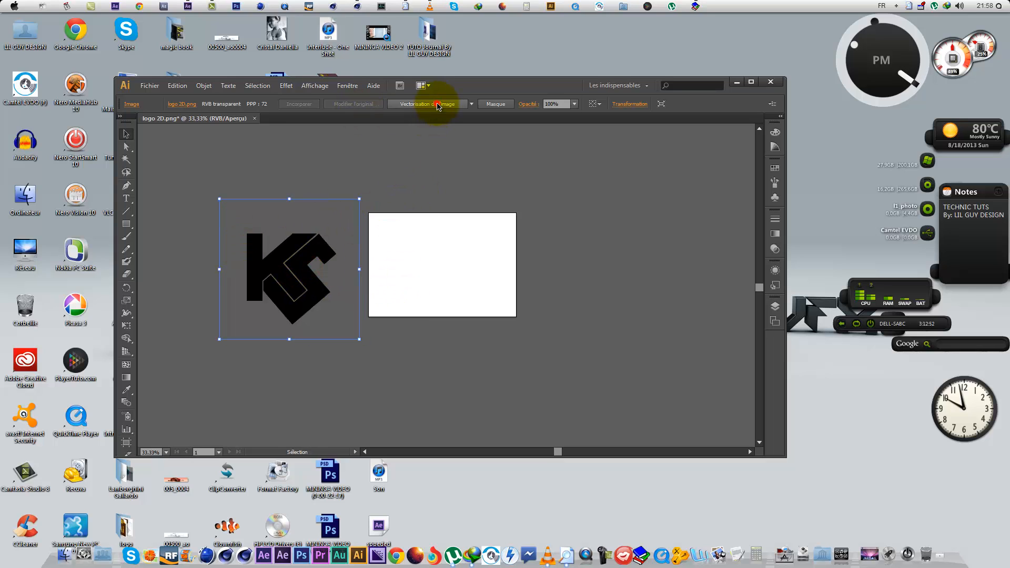
# Step: Vectorise the logo image with the default Image Trace preset and expand the tracing into editable paths
pyautogui.click(437, 104)
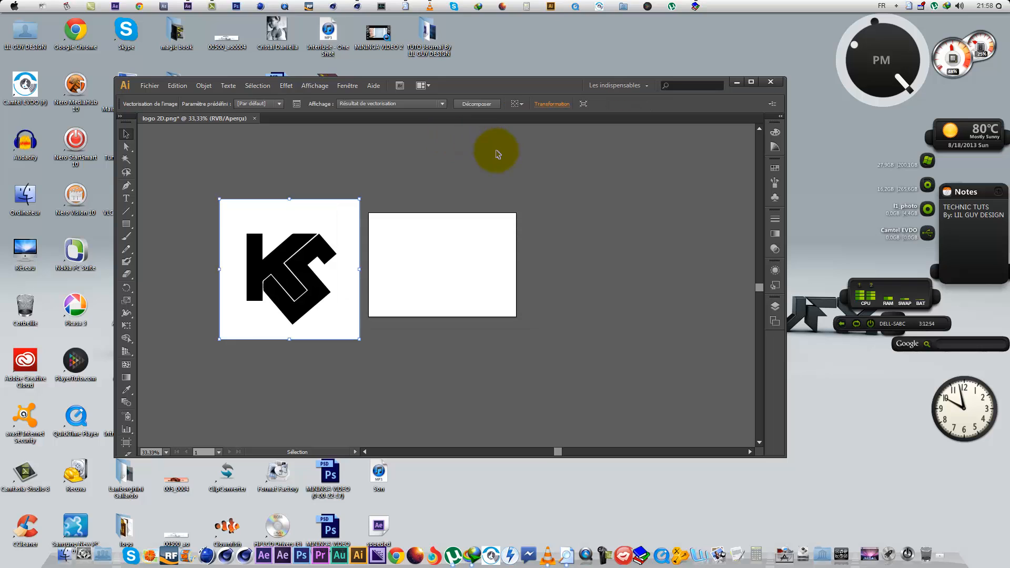
pyautogui.click(477, 105)
pyautogui.click(261, 250)
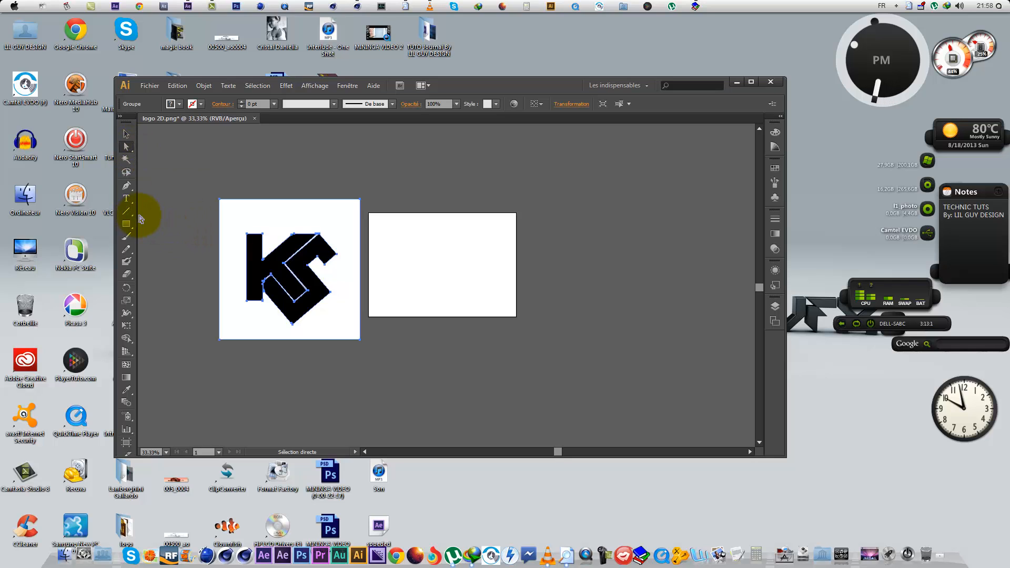
# Step: Show the tools in two columns, delete the white background shape around the traced logo, and select the S-shaped path
pyautogui.click(125, 118)
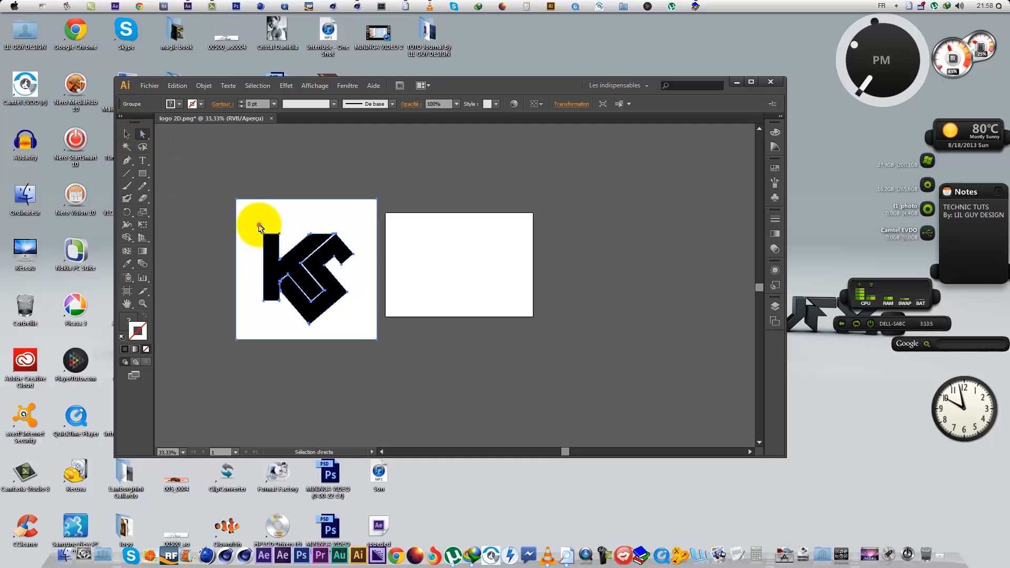
pyautogui.click(205, 230)
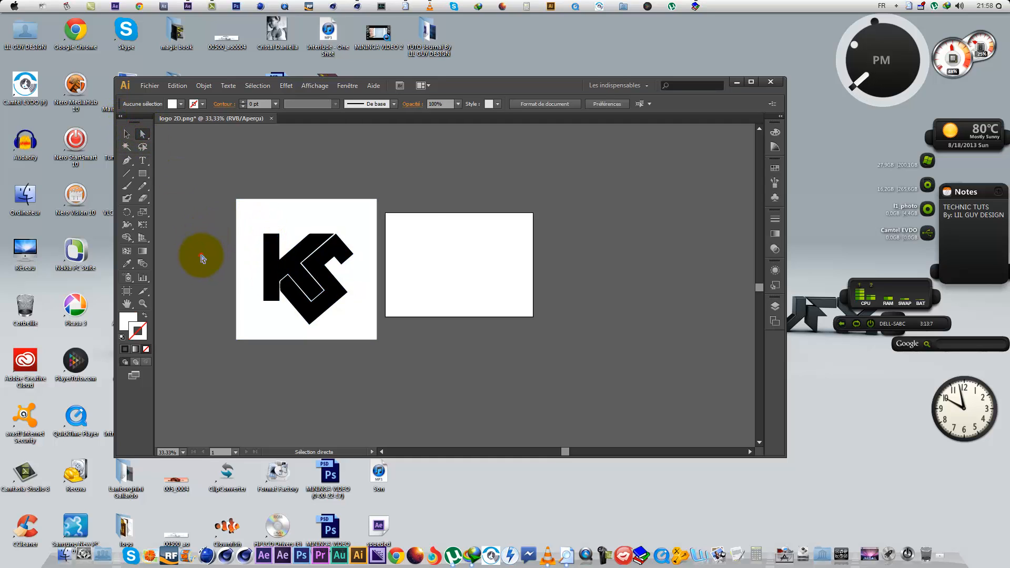
pyautogui.click(266, 314)
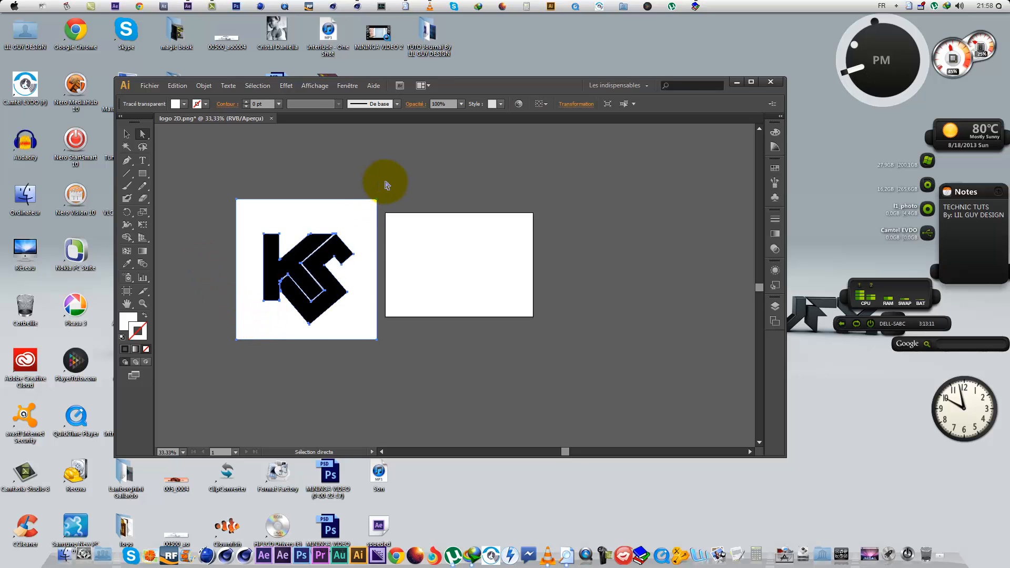
pyautogui.press('Delete')
pyautogui.click(239, 182)
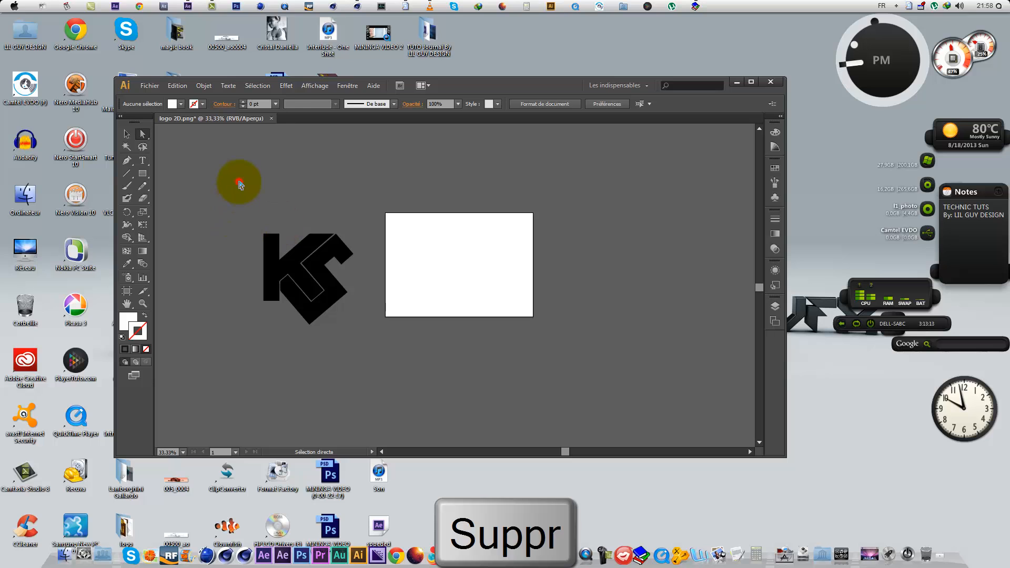
pyautogui.moveTo(347, 341); pyautogui.dragTo(347, 341)
pyautogui.click(326, 288)
pyautogui.scroll(1, 257, 299)
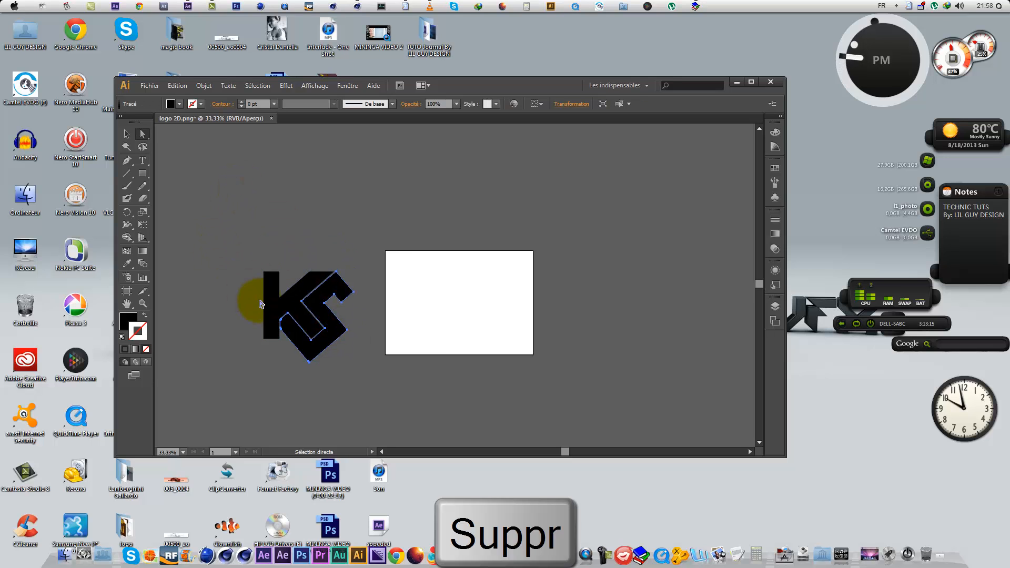
# Step: Save the logo as the Adobe Illustrator file logo 2D.ai in a new desktop folder named tuto02
pyautogui.click(150, 85)
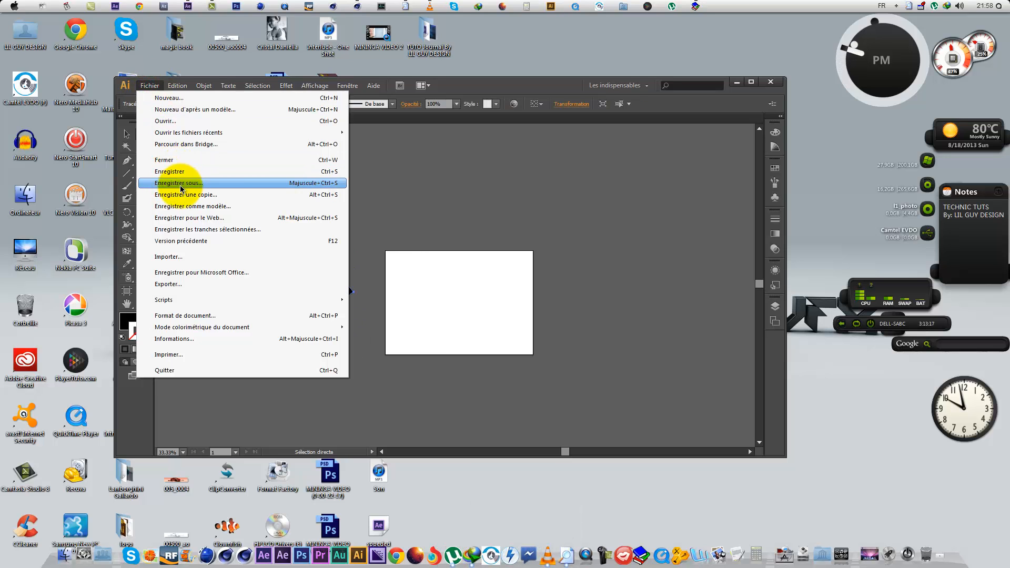
pyautogui.click(180, 186)
pyautogui.click(149, 164)
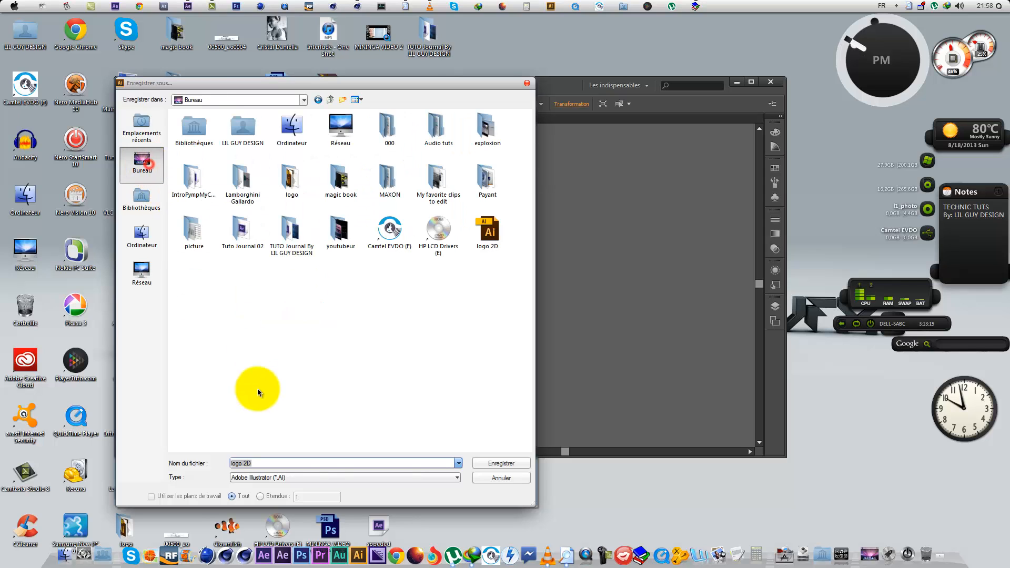
pyautogui.click(342, 102)
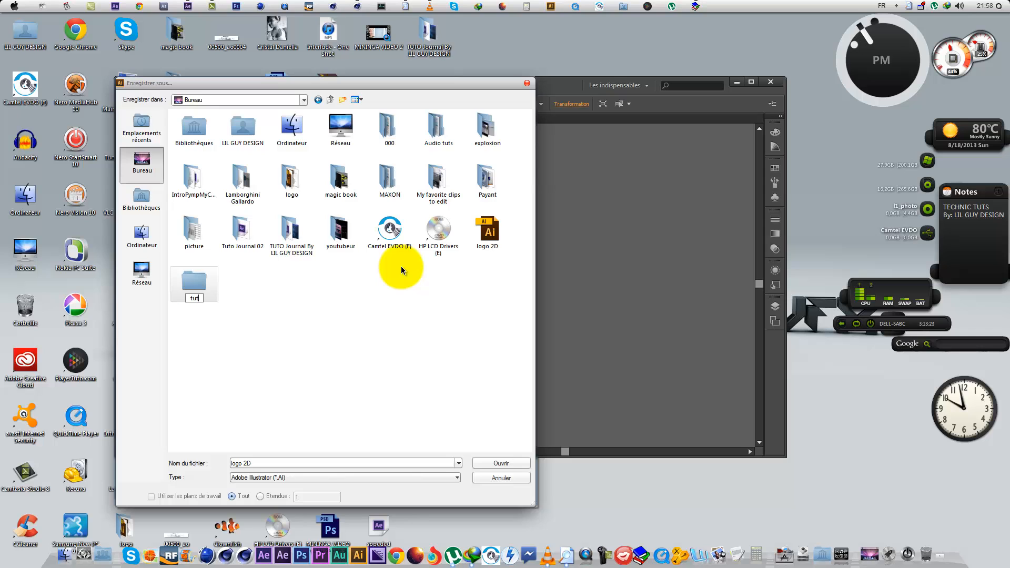
pyautogui.write('tuto02')
pyautogui.press('Return')
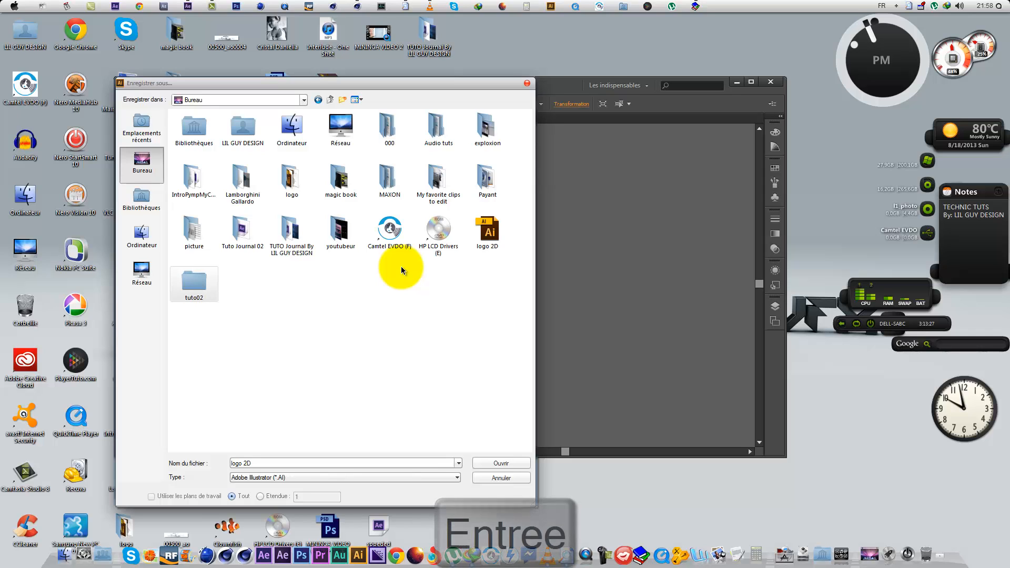
pyautogui.doubleClick(205, 290)
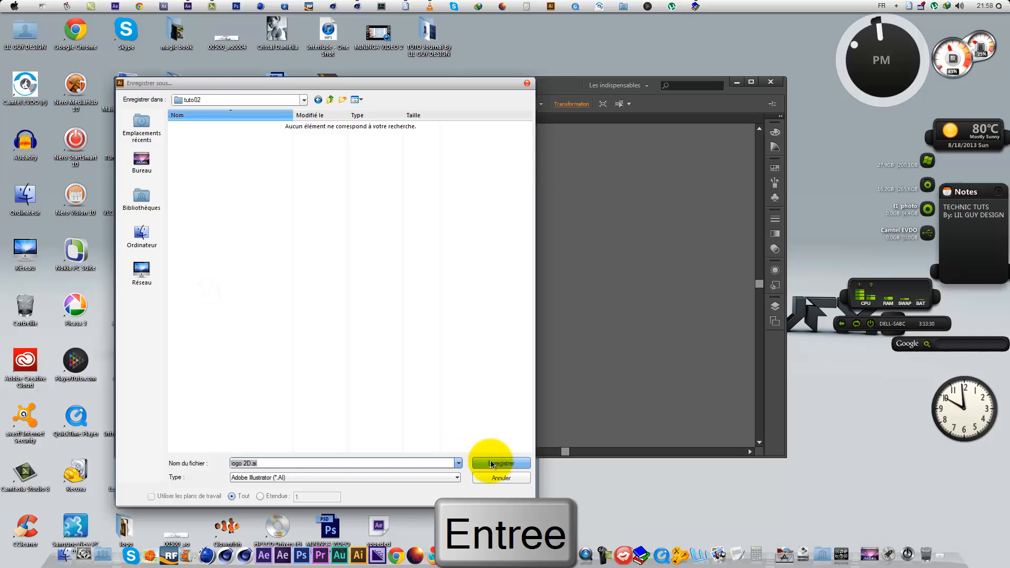
pyautogui.click(511, 465)
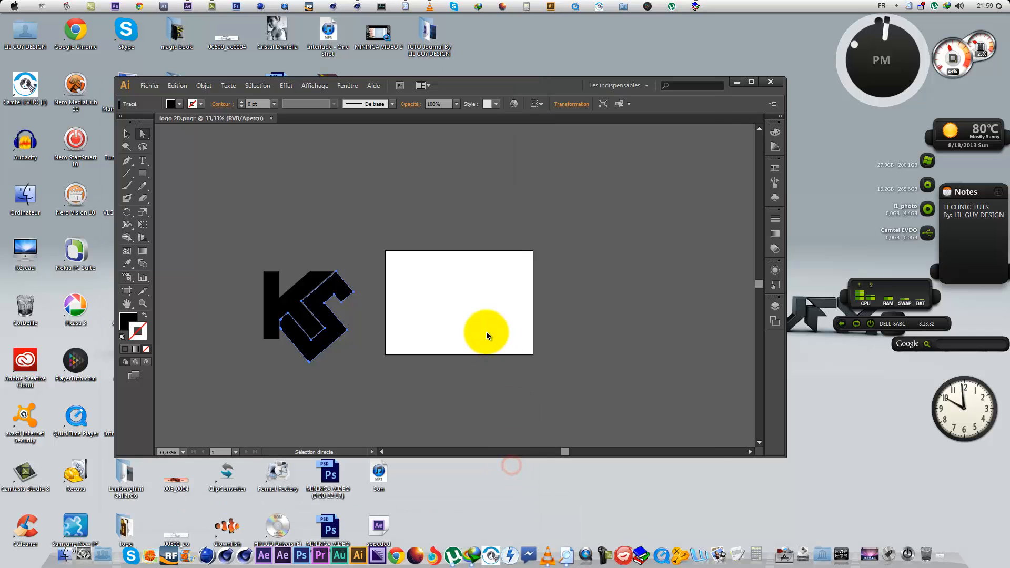
# Step: Set the saved file's version to Illustrator 8, complete the save, and deselect the logo
pyautogui.click(452, 128)
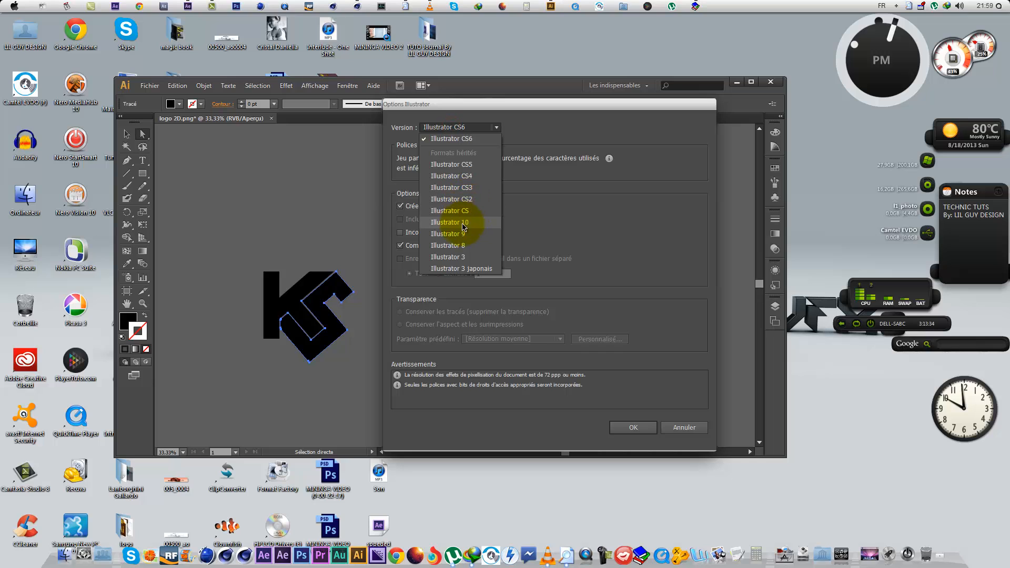
pyautogui.click(472, 131)
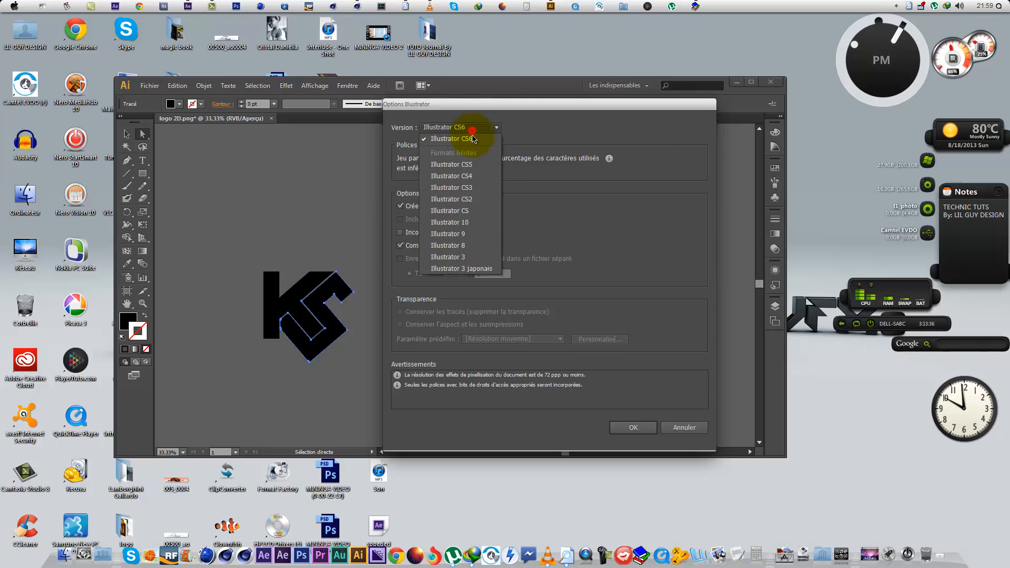
pyautogui.click(459, 245)
pyautogui.click(631, 427)
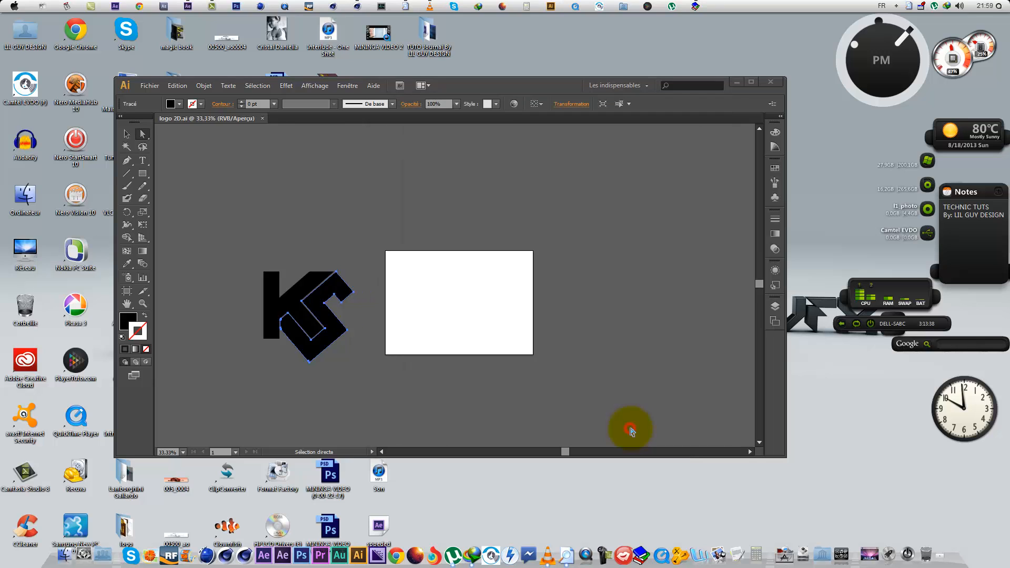
pyautogui.click(647, 268)
# Step: Switch to Cinema 4D and import the logo 2D file from the desktop folder tuto02 with a scale factor of 1 centimetre
pyautogui.click(242, 535)
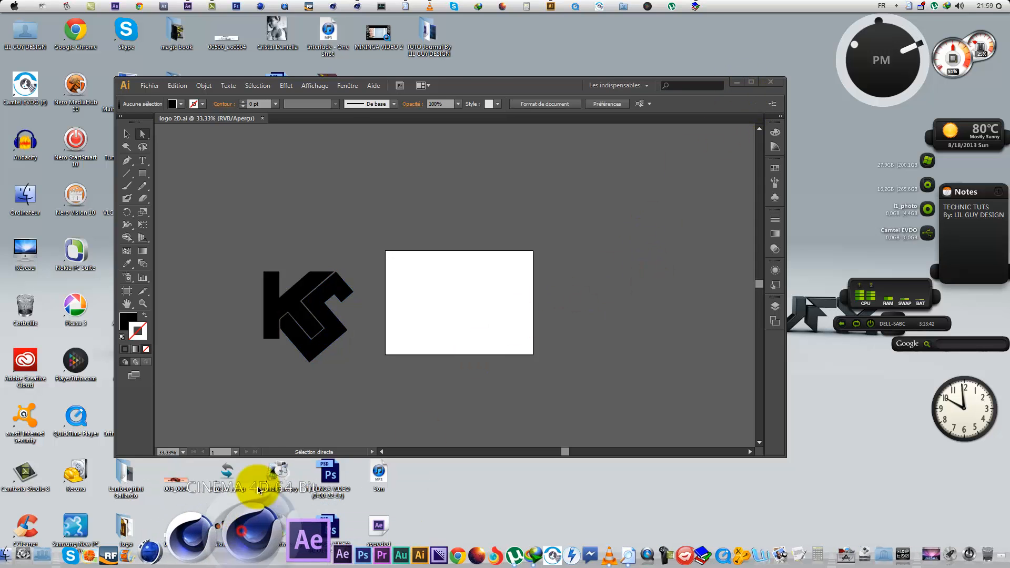
pyautogui.click(232, 64)
pyautogui.click(250, 89)
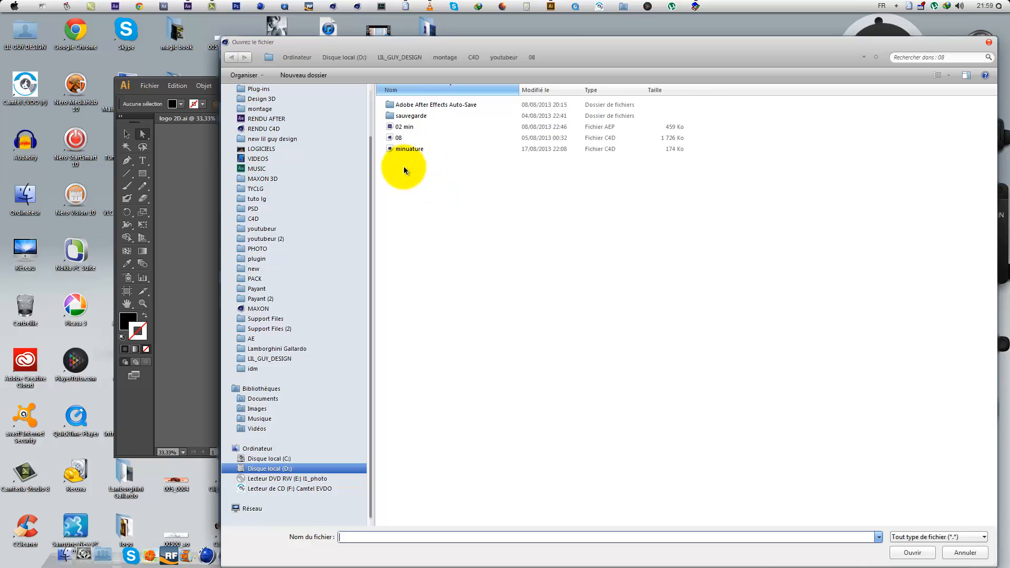
pyautogui.moveTo(374, 200); pyautogui.dragTo(371, 144)
pyautogui.click(327, 103)
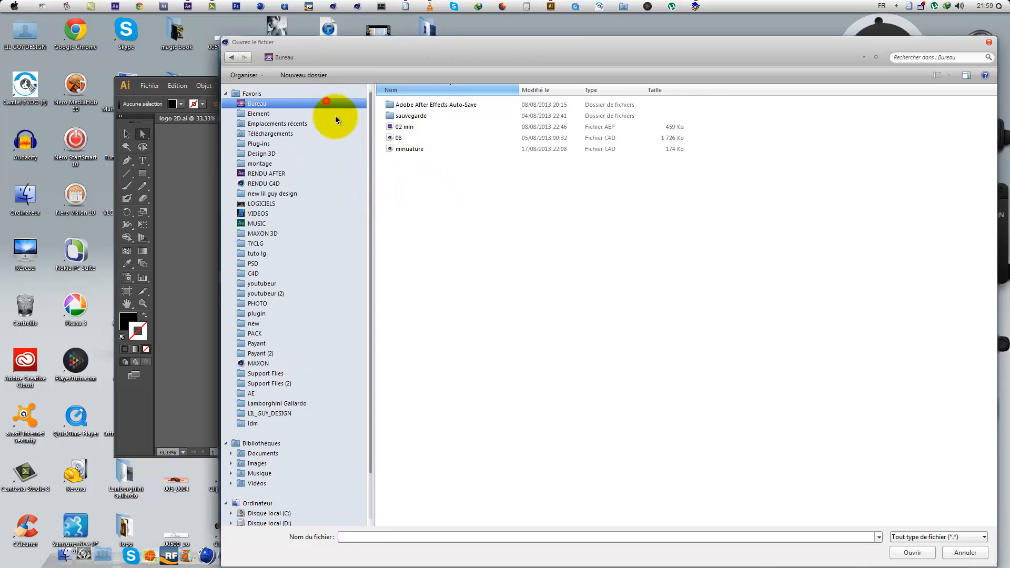
pyautogui.scroll(-4, 920, 406)
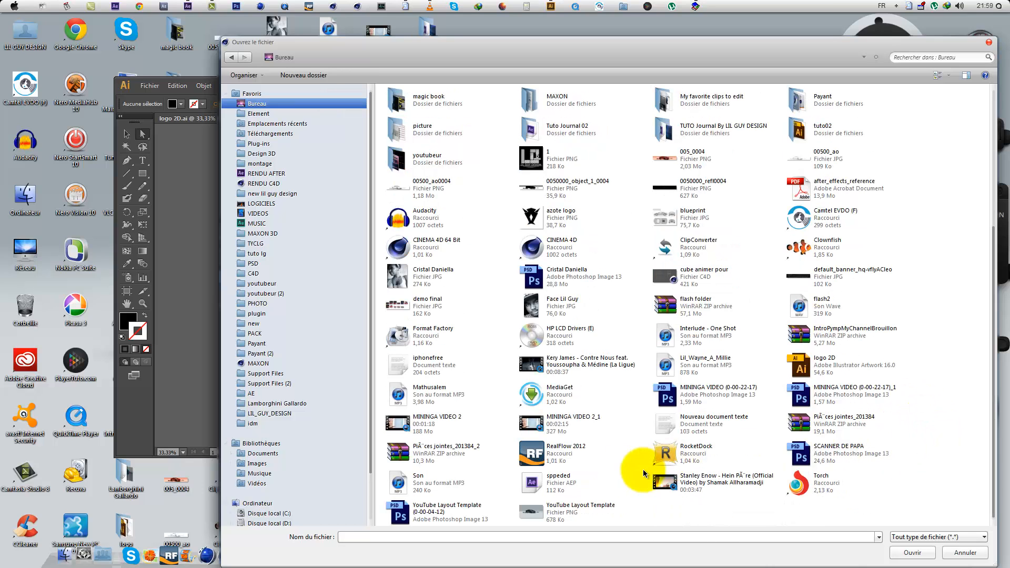
pyautogui.scroll(3, 753, 462)
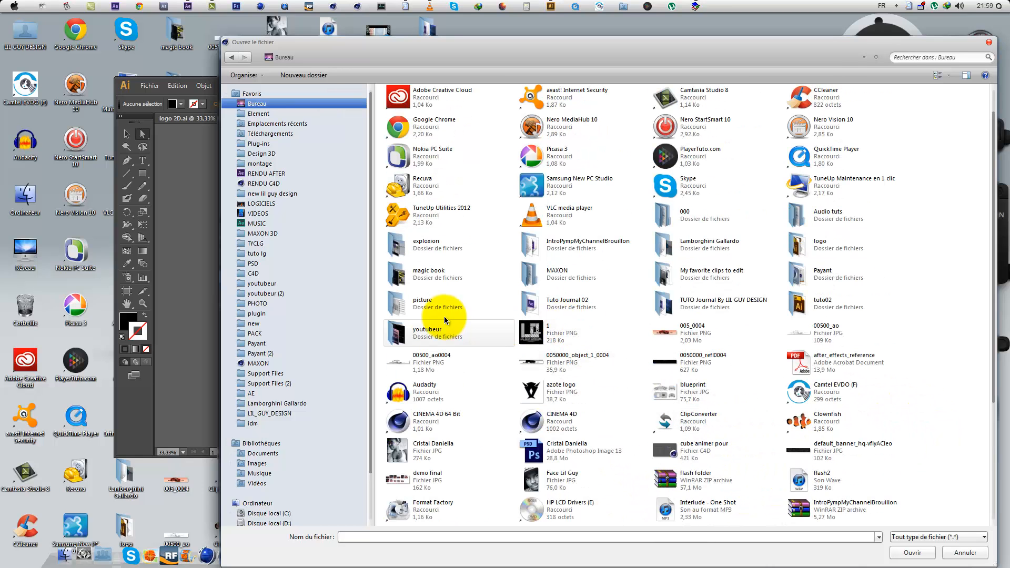
pyautogui.doubleClick(811, 296)
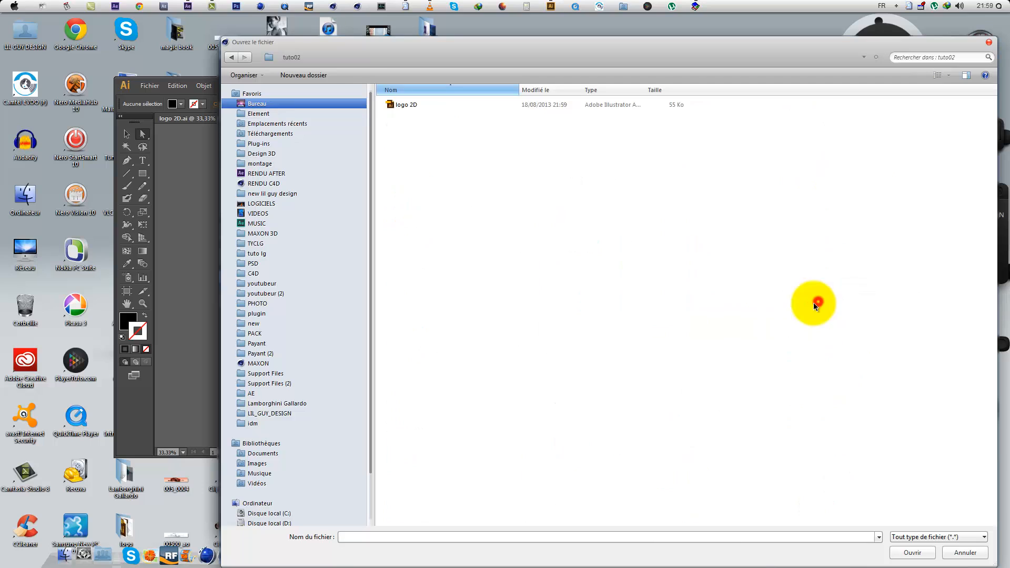
pyautogui.doubleClick(406, 103)
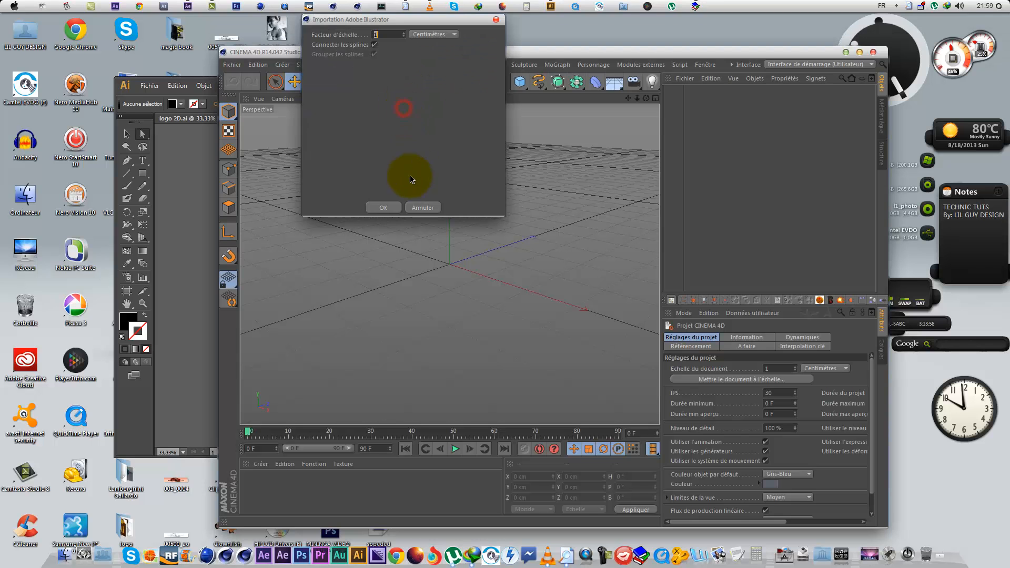
pyautogui.click(388, 208)
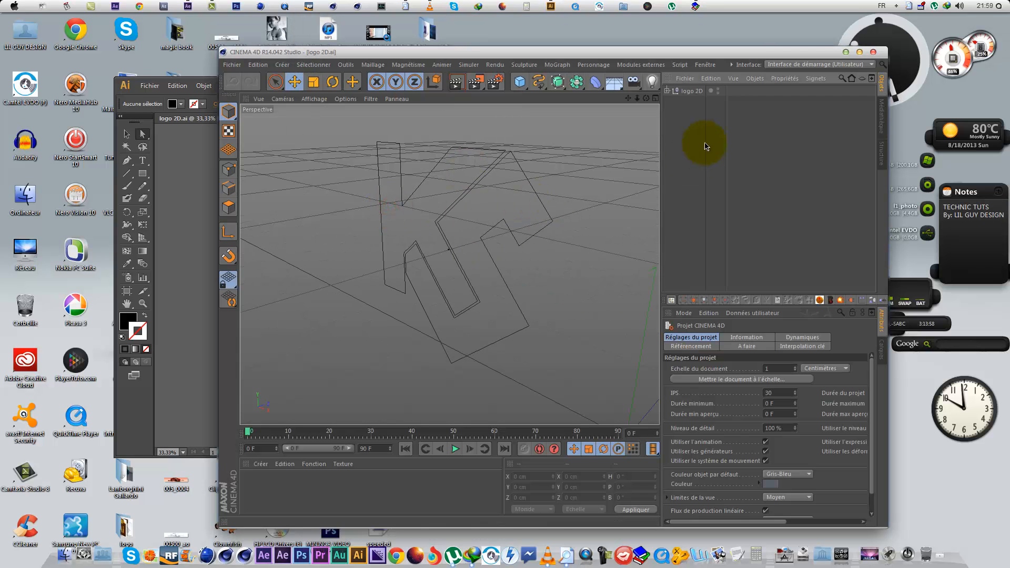
# Step: Centre the imported logo 2D object at the origin by setting its X and Y positions to 0 cm
pyautogui.click(691, 90)
pyautogui.click(697, 338)
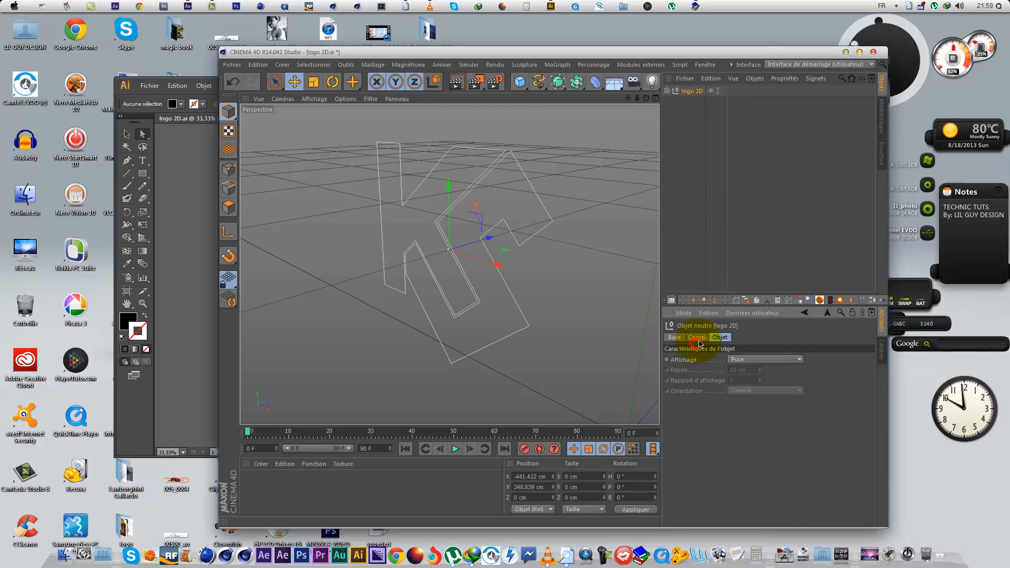
pyautogui.write('0')
pyautogui.press('Return')
pyautogui.click(744, 431)
pyautogui.scroll(-5, 441, 244)
pyautogui.moveTo(628, 98); pyautogui.dragTo(513, 287)
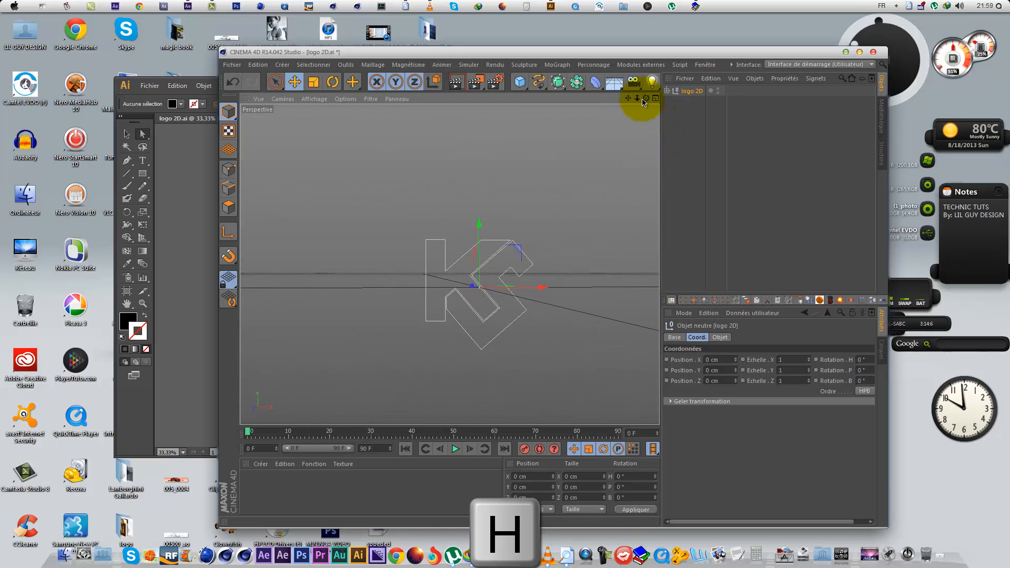
# Step: Add an Extrusion NURBS as the parent of logo 2D and enable its hierarchical option
pyautogui.moveTo(558, 81); pyautogui.dragTo(691, 96)
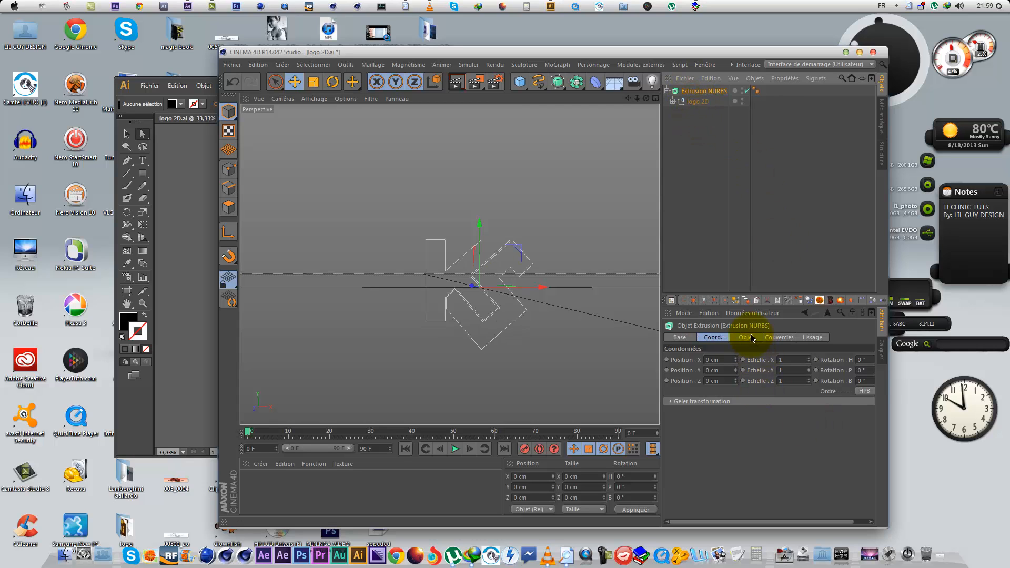
pyautogui.click(747, 337)
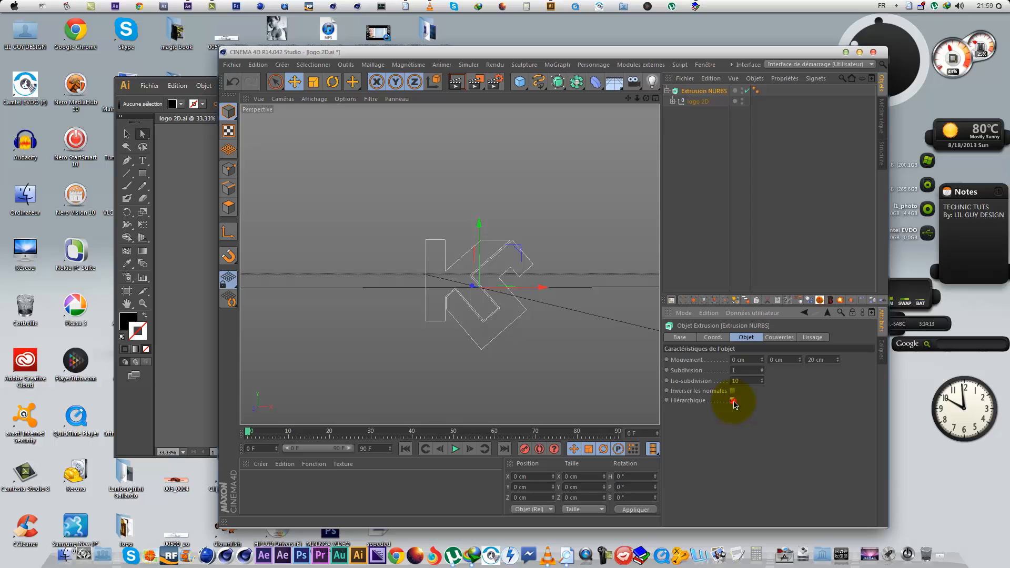
pyautogui.click(733, 401)
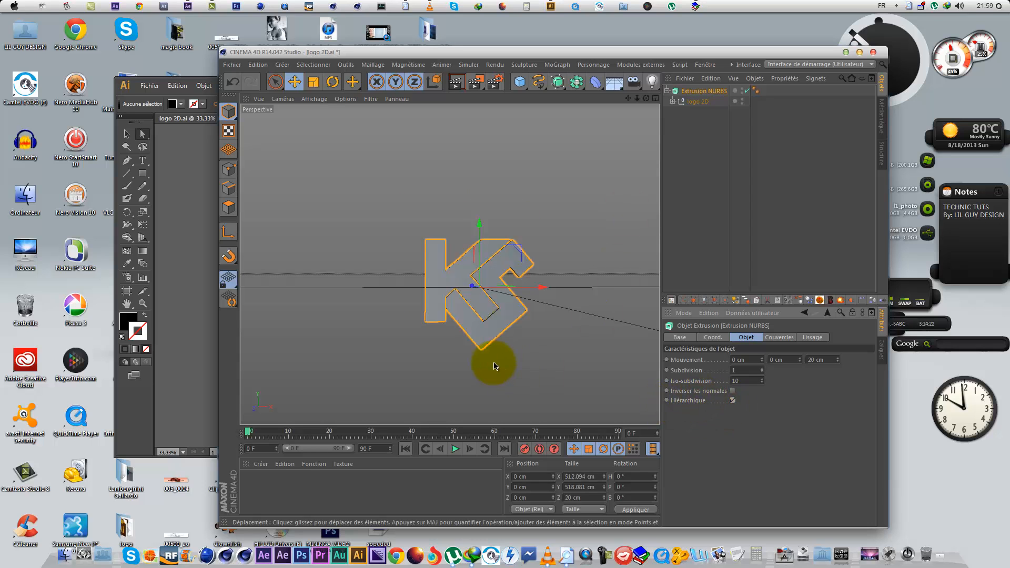
# Step: Set the logo's extrusion depth along Z to 80 cm
pyautogui.scroll(5, 493, 363)
pyautogui.moveTo(646, 99); pyautogui.dragTo(684, 162)
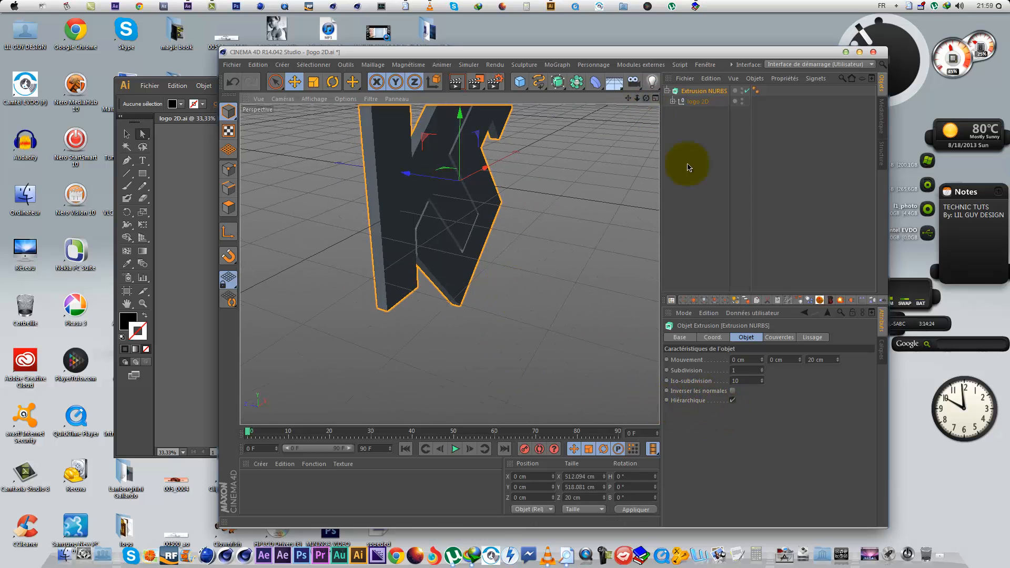
pyautogui.moveTo(839, 360); pyautogui.dragTo(838, 349)
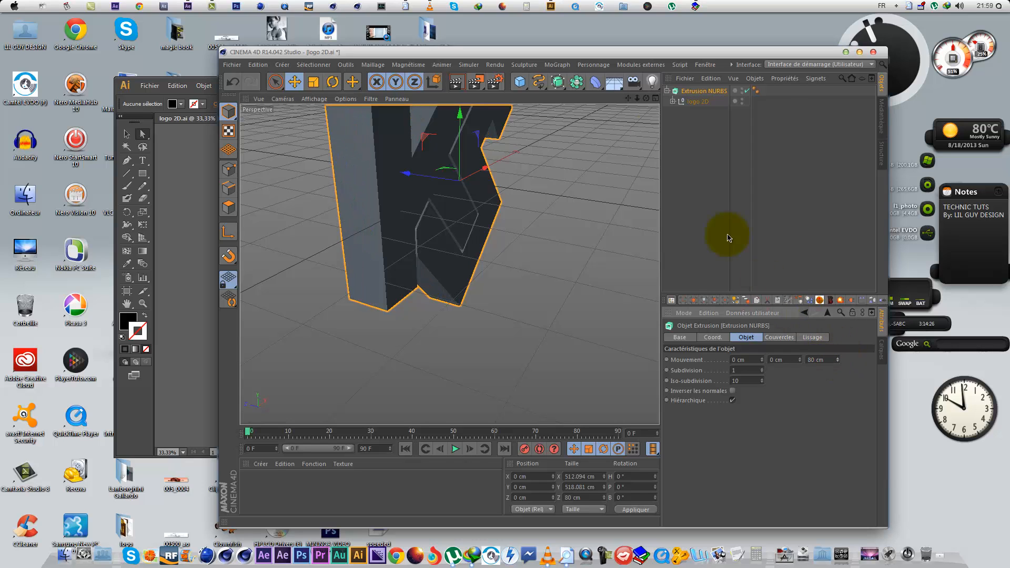
pyautogui.click(673, 102)
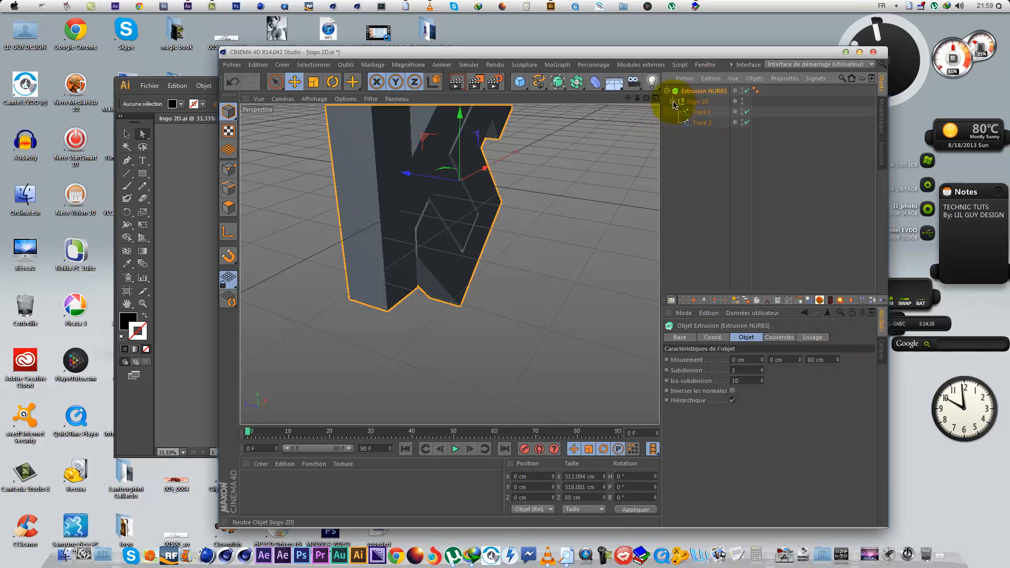
pyautogui.click(674, 102)
pyautogui.click(672, 120)
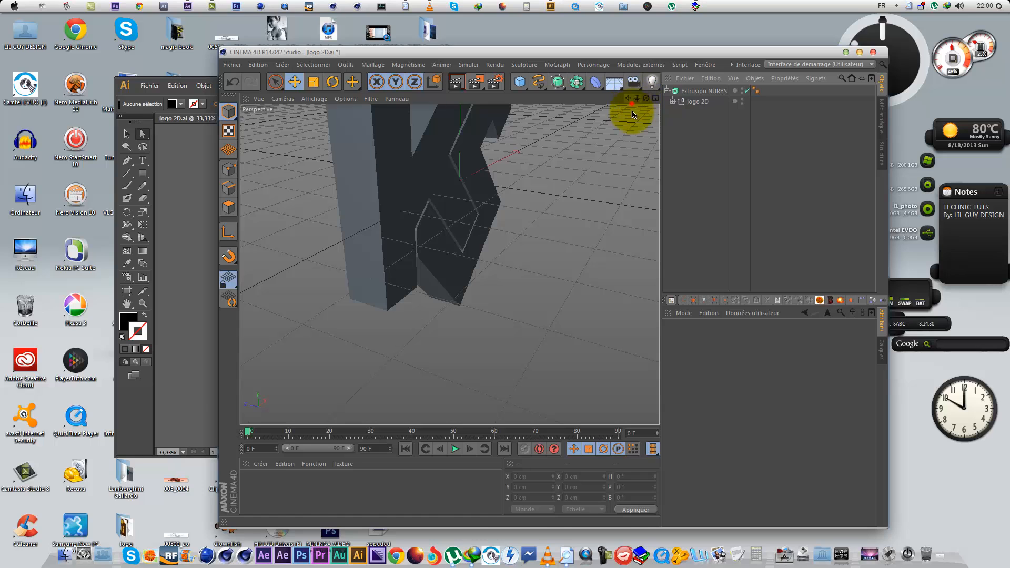
# Step: Set the extrusion's start and end caps to Couvercle et biseau, each with a 2 cm radius
pyautogui.click(703, 91)
pyautogui.click(778, 338)
pyautogui.click(764, 359)
pyautogui.click(770, 400)
pyautogui.click(778, 391)
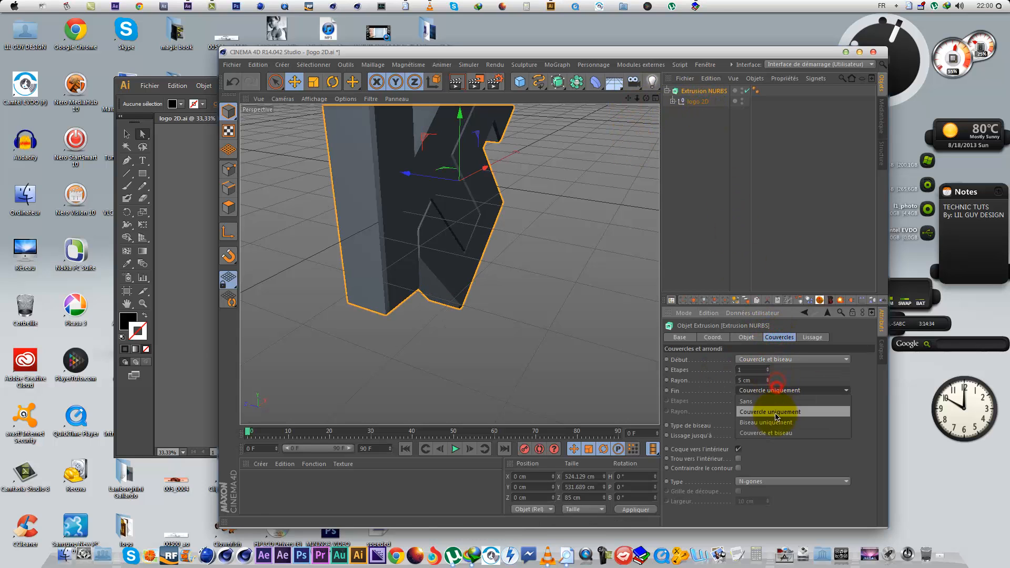
pyautogui.click(768, 430)
pyautogui.write('2')
pyautogui.doubleClick(753, 380)
pyautogui.write('2')
pyautogui.click(776, 379)
# Step: Convert the Extrusion NURBS into editable objects and expand its hierarchy down to Tracé 1 and Tracé 2
pyautogui.scroll(-4, 535, 322)
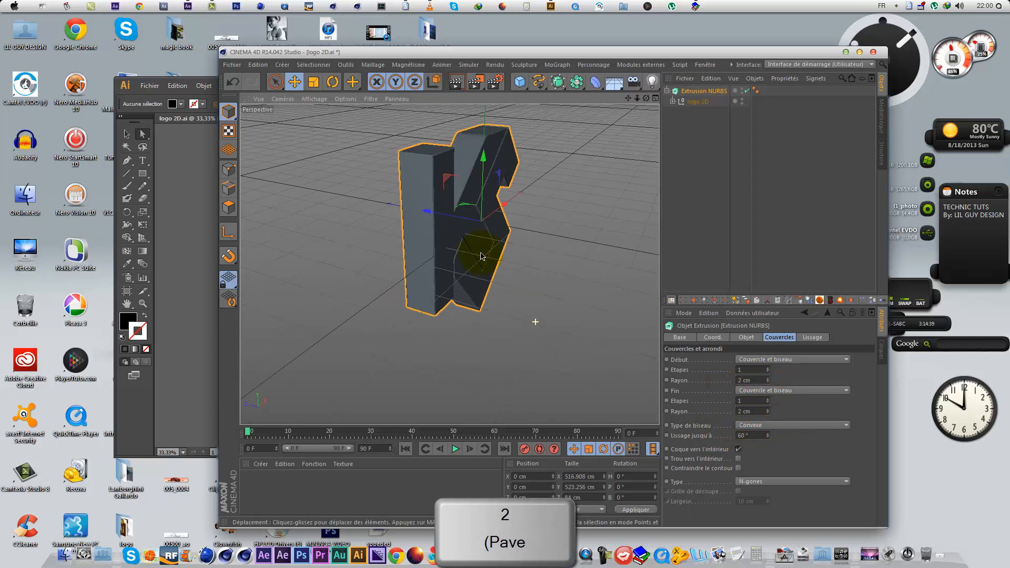
pyautogui.scroll(6, 412, 176)
pyautogui.scroll(-3, 533, 235)
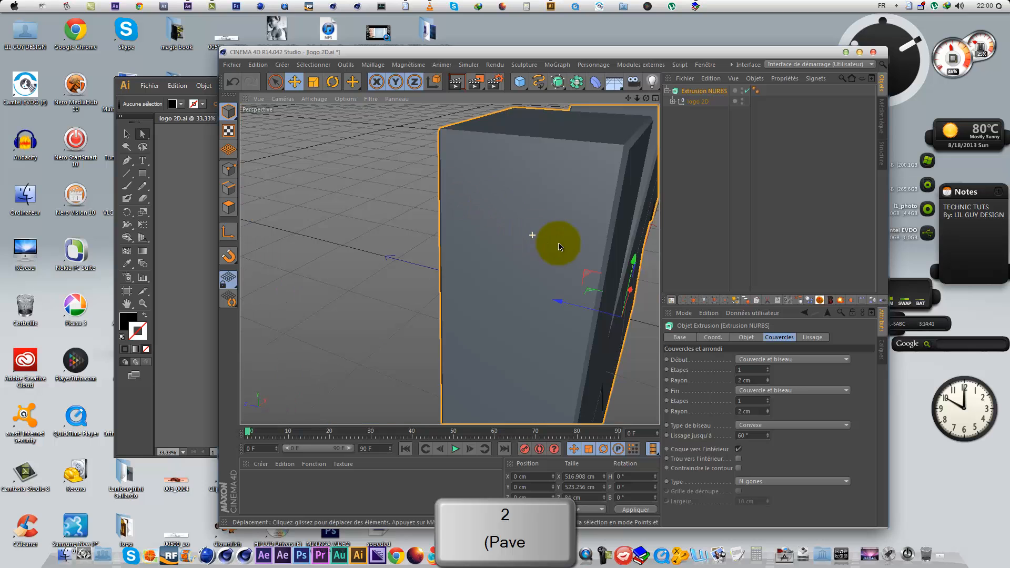
pyautogui.scroll(-2, 629, 122)
pyautogui.moveTo(649, 103)
pyautogui.mouseDown()
pyautogui.moveTo(572, 293)
pyautogui.moveTo(464, 185)
pyautogui.moveTo(648, 104)
pyautogui.mouseUp()
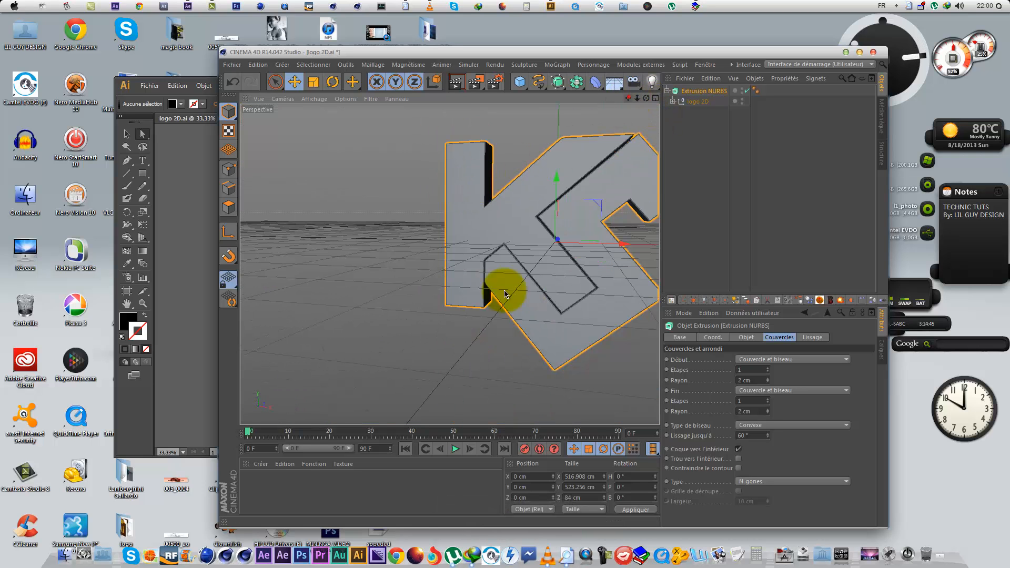
pyautogui.moveTo(505, 294); pyautogui.dragTo(363, 331)
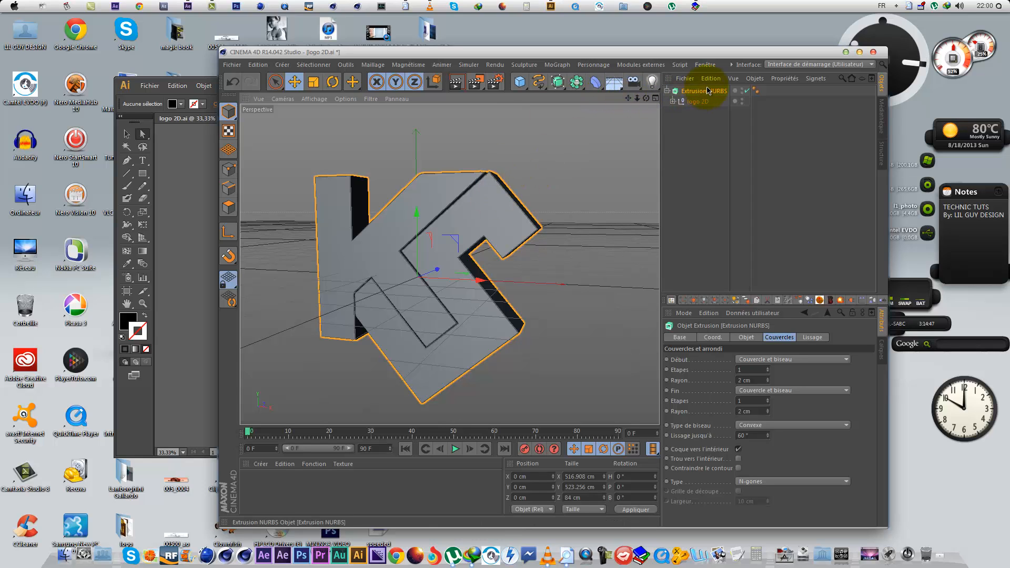
pyautogui.click(692, 89)
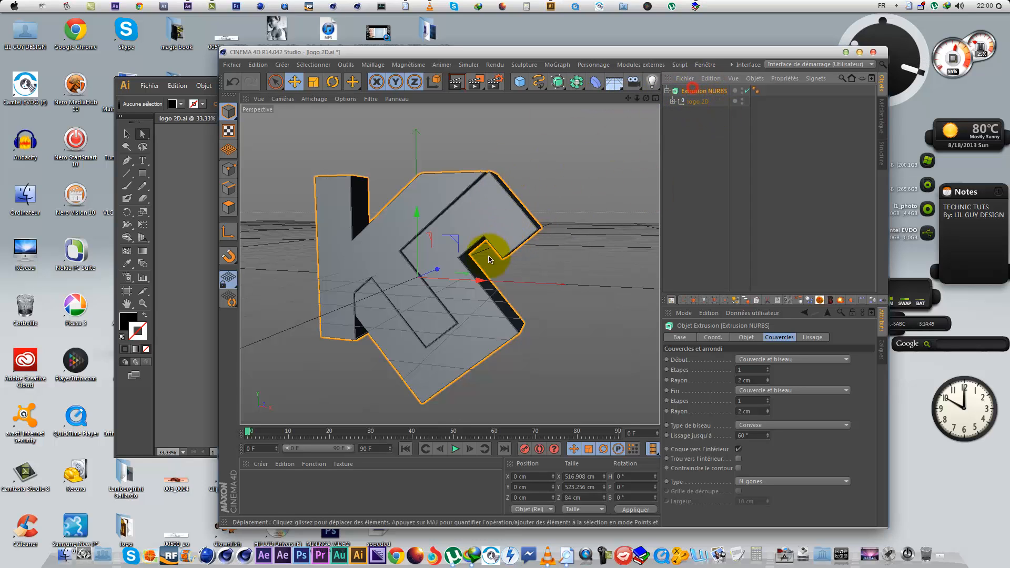
pyautogui.click(472, 239)
pyautogui.click(692, 92)
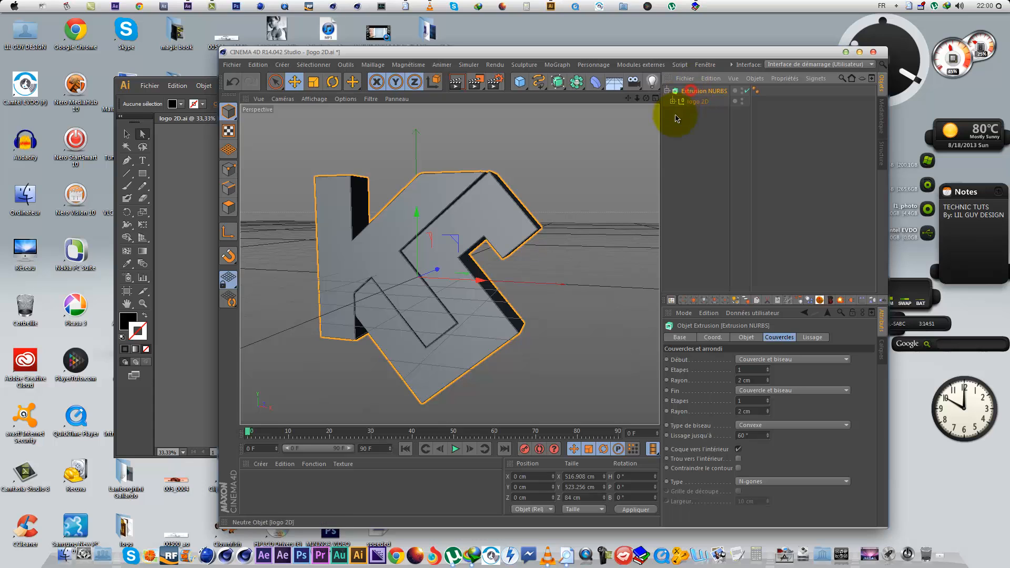
pyautogui.click(694, 92)
pyautogui.click(735, 302)
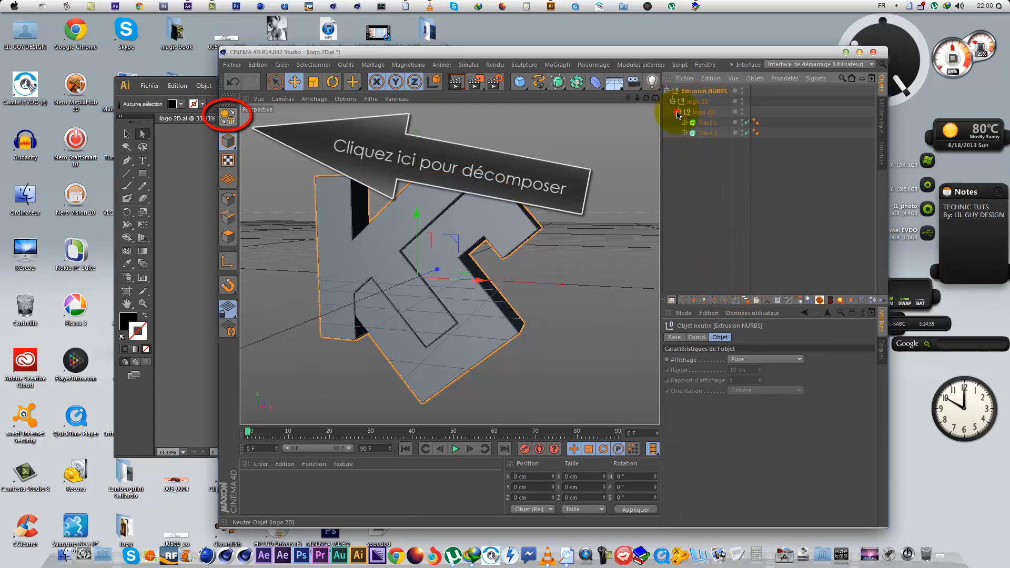
# Step: Move Tracé 1 and Tracé 2 out of the hierarchy and delete the empty Extrusion NURBS parent group
pyautogui.moveTo(704, 124); pyautogui.dragTo(704, 122)
pyautogui.moveTo(704, 123); pyautogui.dragTo(705, 160)
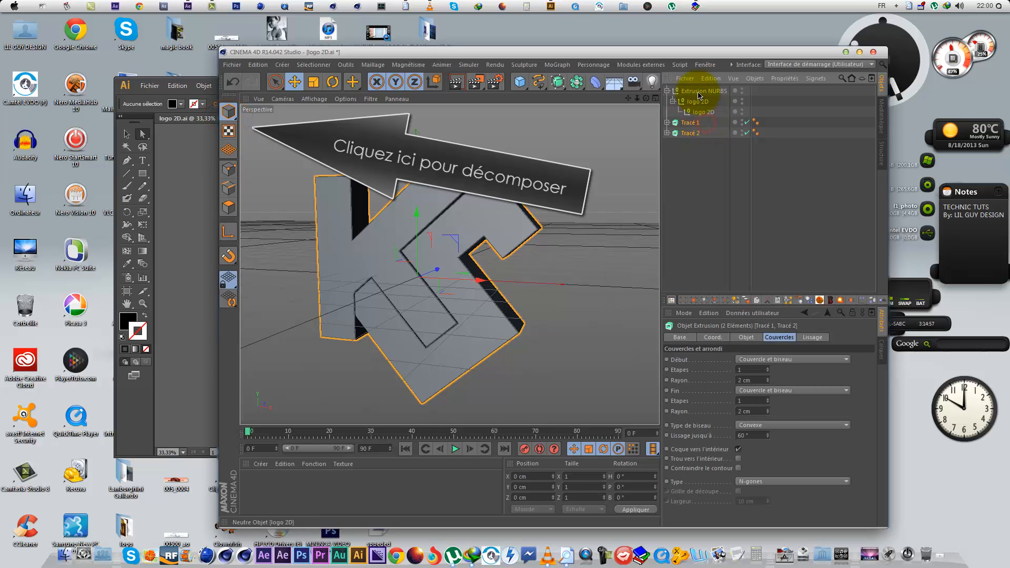
pyautogui.click(698, 92)
pyautogui.press('Delete')
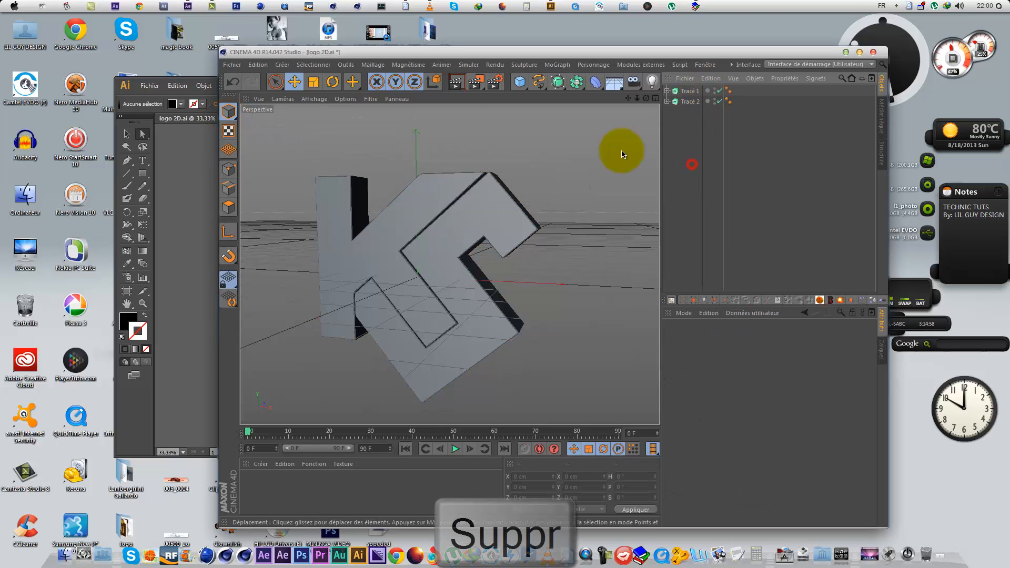
pyautogui.click(679, 102)
pyautogui.click(687, 168)
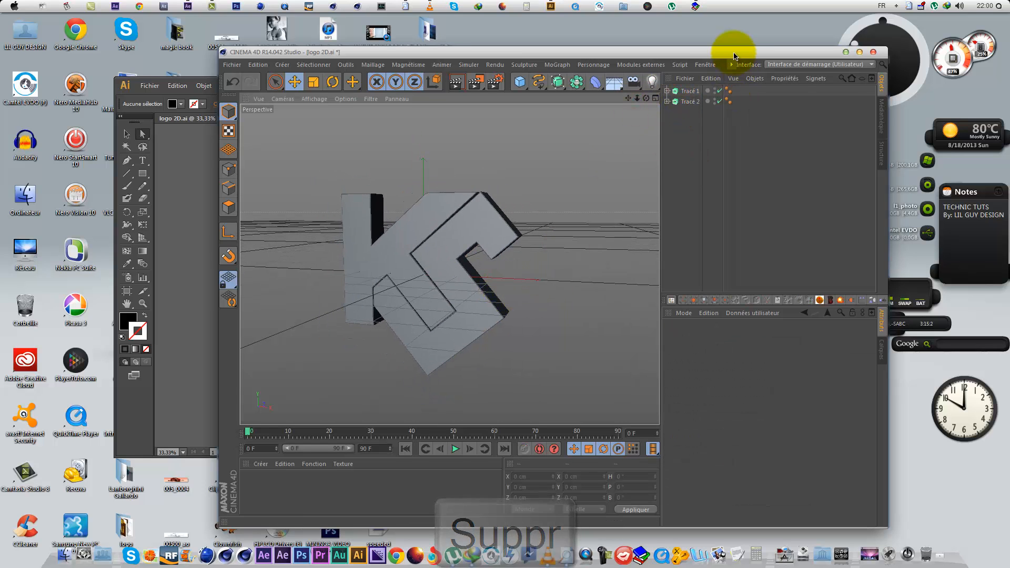
# Step: Maximise the Cinema 4D window and extend the animation timeline and its preview range to 350 frames
pyautogui.moveTo(732, 54); pyautogui.dragTo(705, 14)
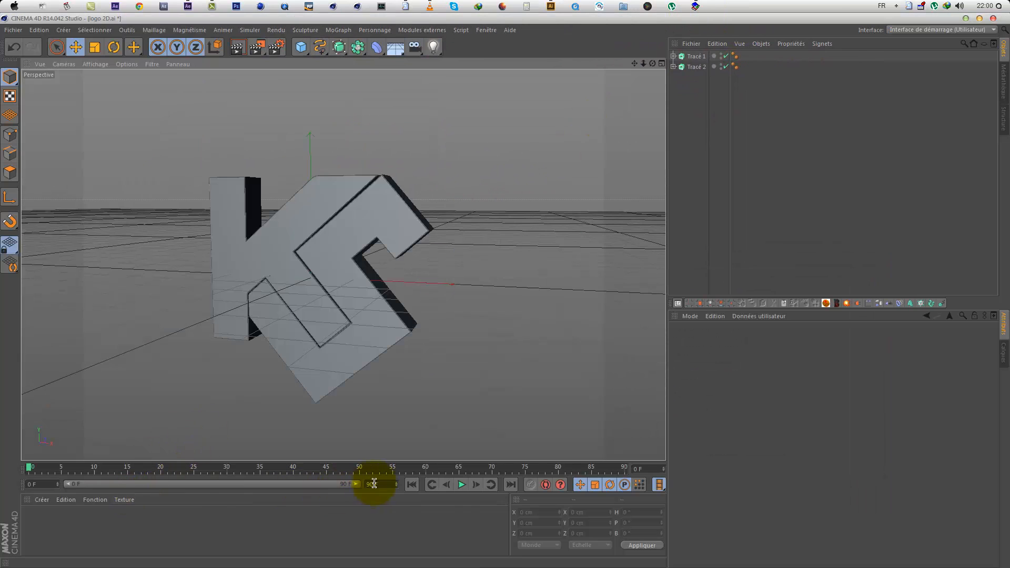
pyautogui.moveTo(388, 481); pyautogui.dragTo(309, 499)
pyautogui.write('350')
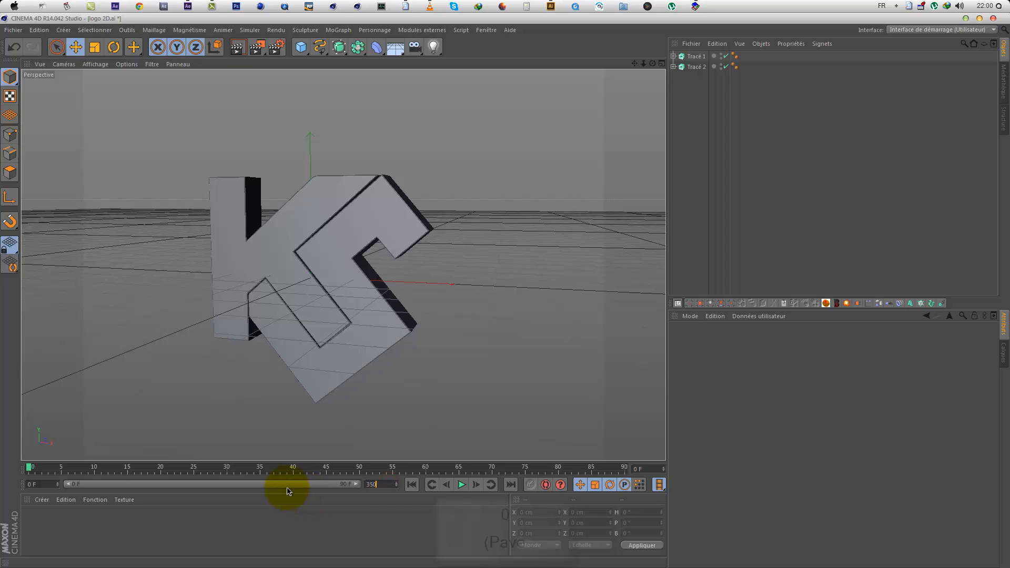
pyautogui.press('Return')
pyautogui.moveTo(149, 485); pyautogui.dragTo(391, 518)
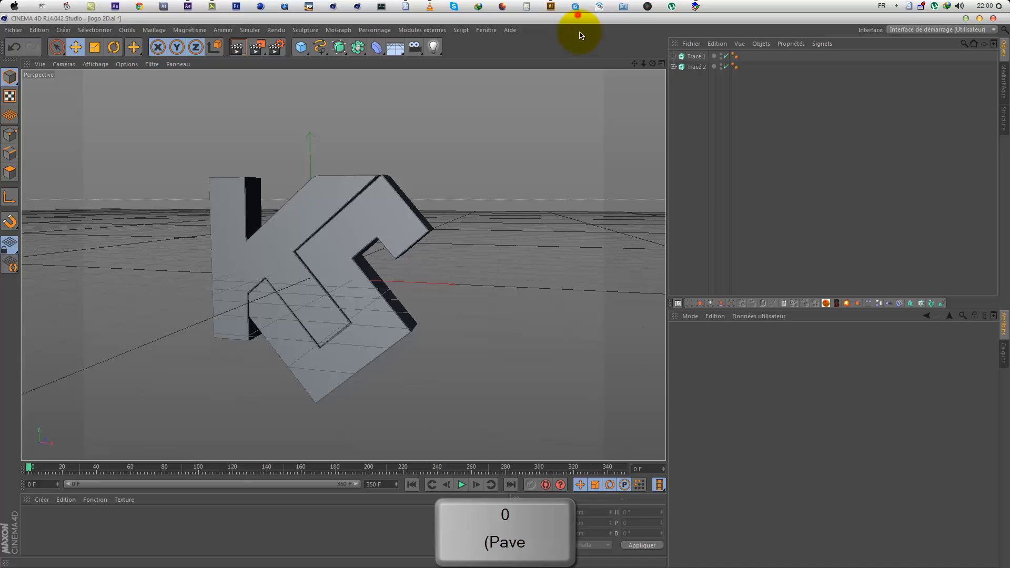
# Step: Restore down the Cinema 4D window, open the reference video final06 from the youtubeur/06 folder and close the folder
pyautogui.doubleClick(578, 18)
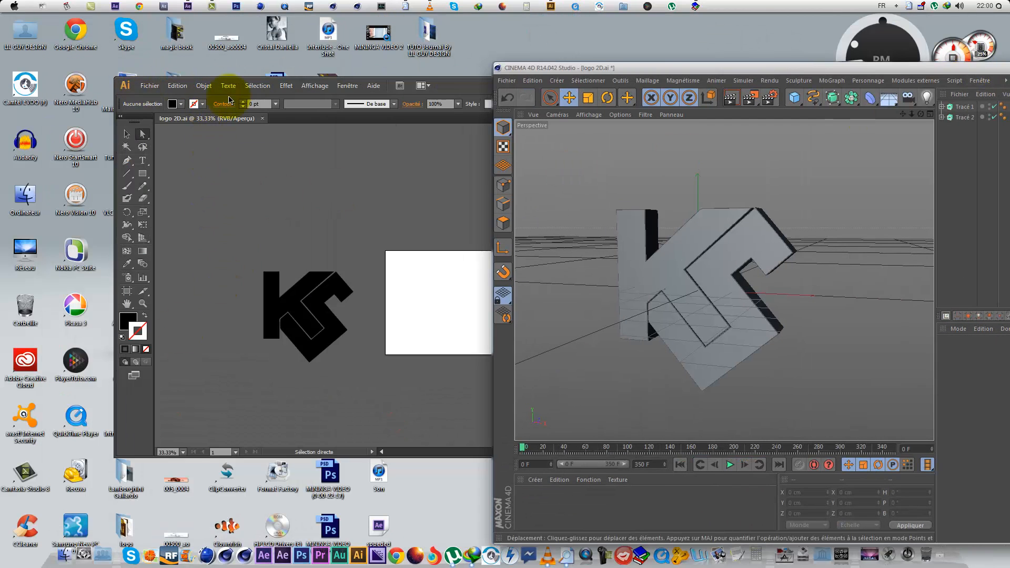
pyautogui.moveTo(459, 89); pyautogui.dragTo(278, 109)
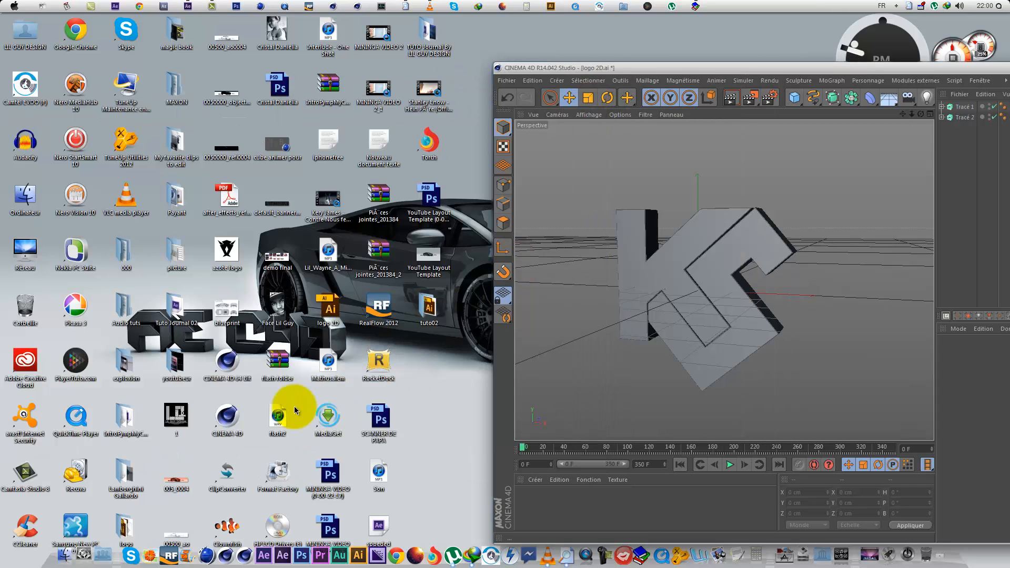
pyautogui.doubleClick(166, 363)
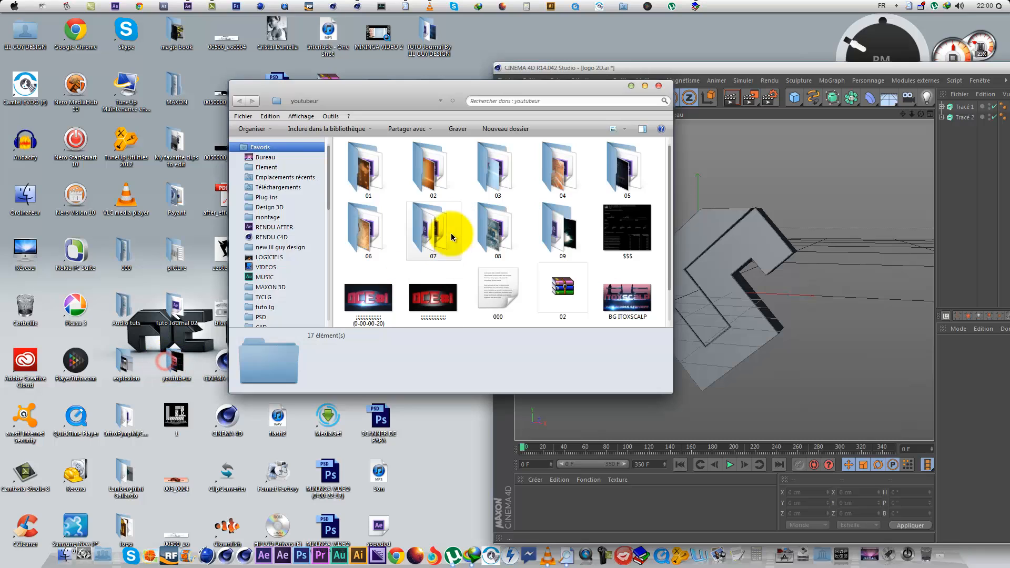
pyautogui.doubleClick(363, 226)
pyautogui.moveTo(438, 81); pyautogui.dragTo(376, 84)
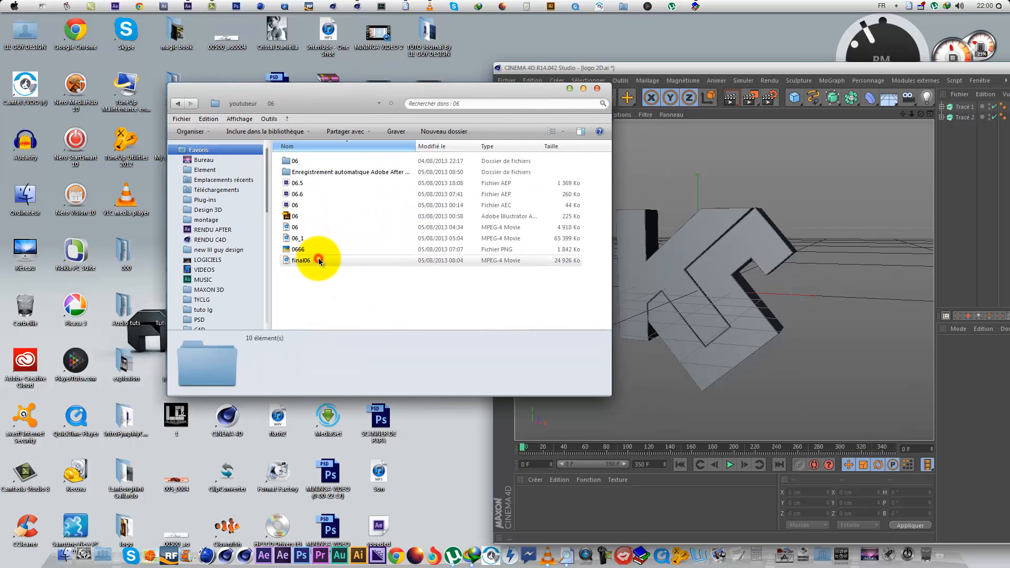
pyautogui.rightClick(319, 260)
pyautogui.click(330, 263)
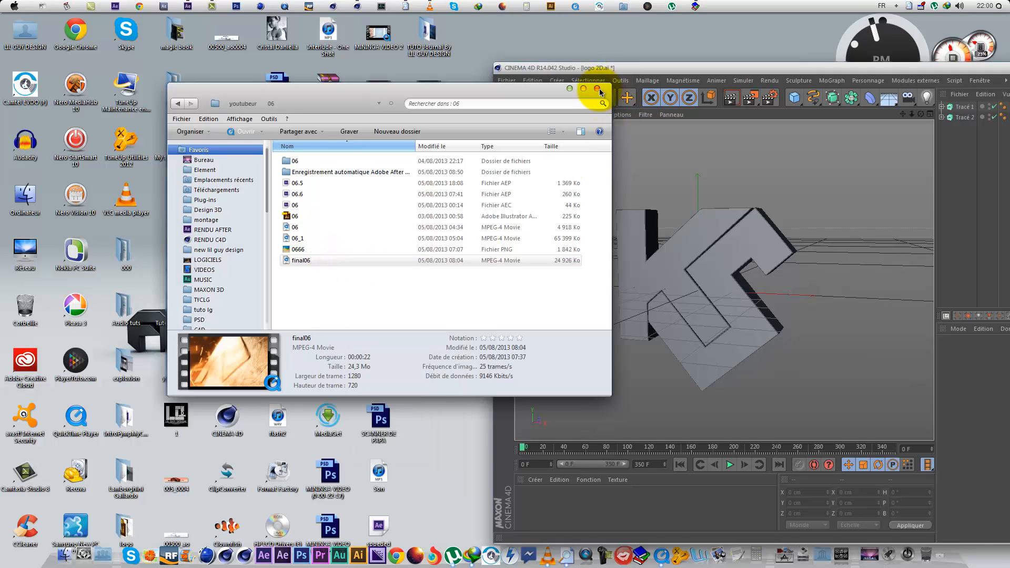
pyautogui.click(599, 90)
# Step: Scrub through the reference video final06 to examine the close-up logo shots around 7 to 11 seconds
pyautogui.moveTo(636, 66); pyautogui.dragTo(483, 58)
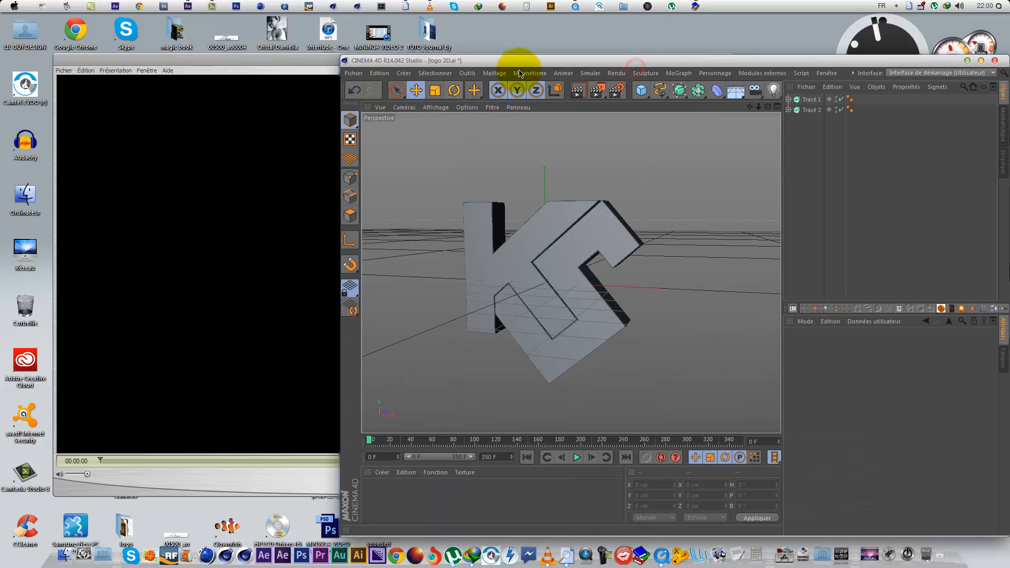
pyautogui.click(308, 60)
pyautogui.moveTo(103, 461); pyautogui.dragTo(311, 459)
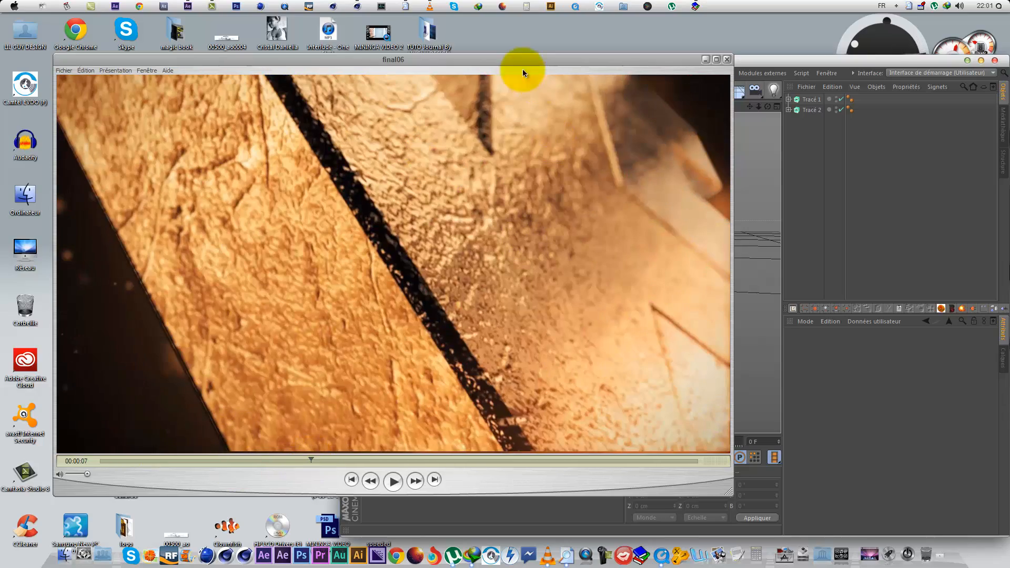
pyautogui.moveTo(307, 462); pyautogui.dragTo(400, 458)
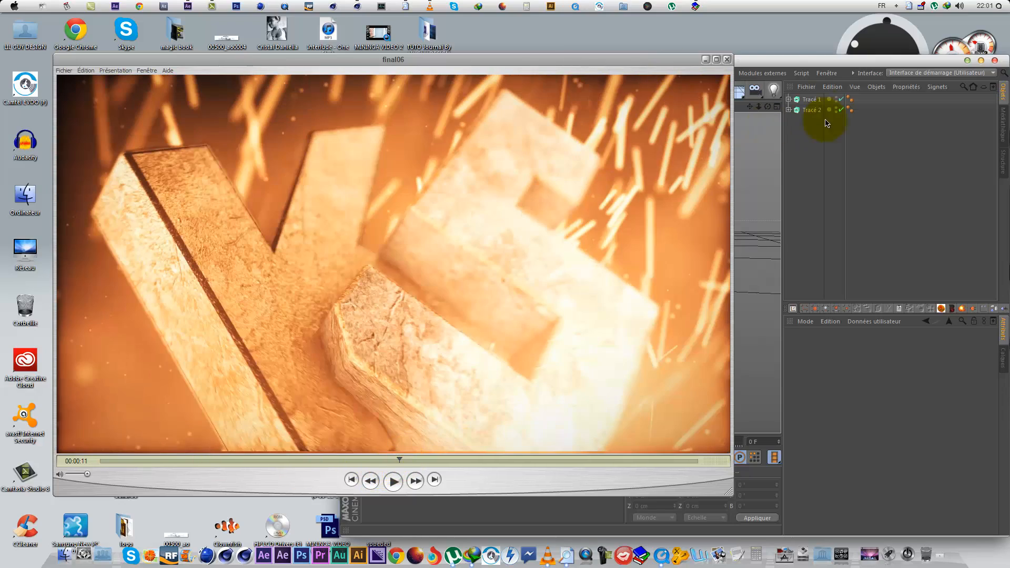
pyautogui.click(760, 56)
pyautogui.click(187, 483)
pyautogui.moveTo(396, 459); pyautogui.dragTo(390, 469)
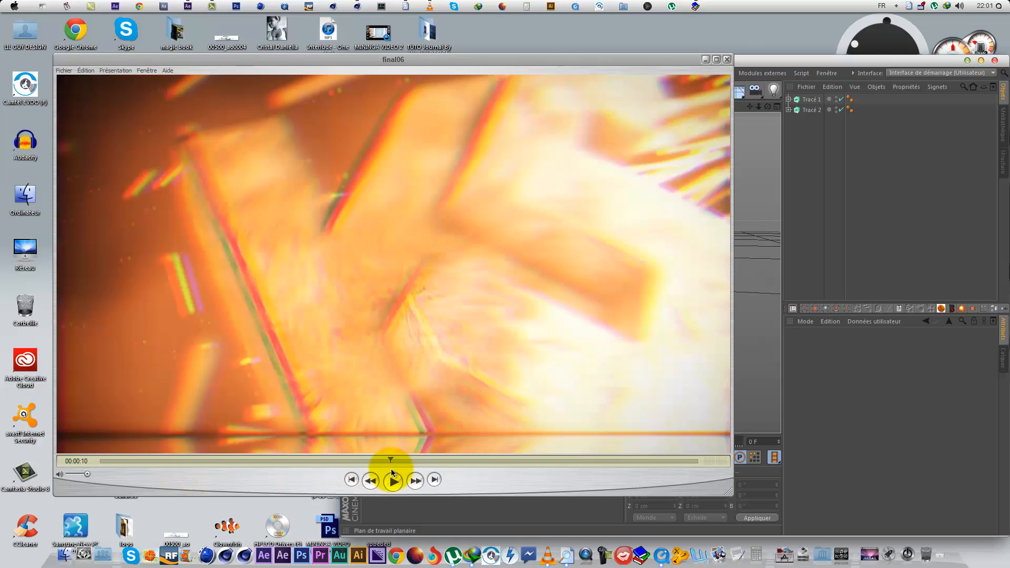
# Step: Switch back to Cinema 4D, maximise its window and scrub the timeline to about frame 181
pyautogui.click(978, 259)
pyautogui.doubleClick(796, 61)
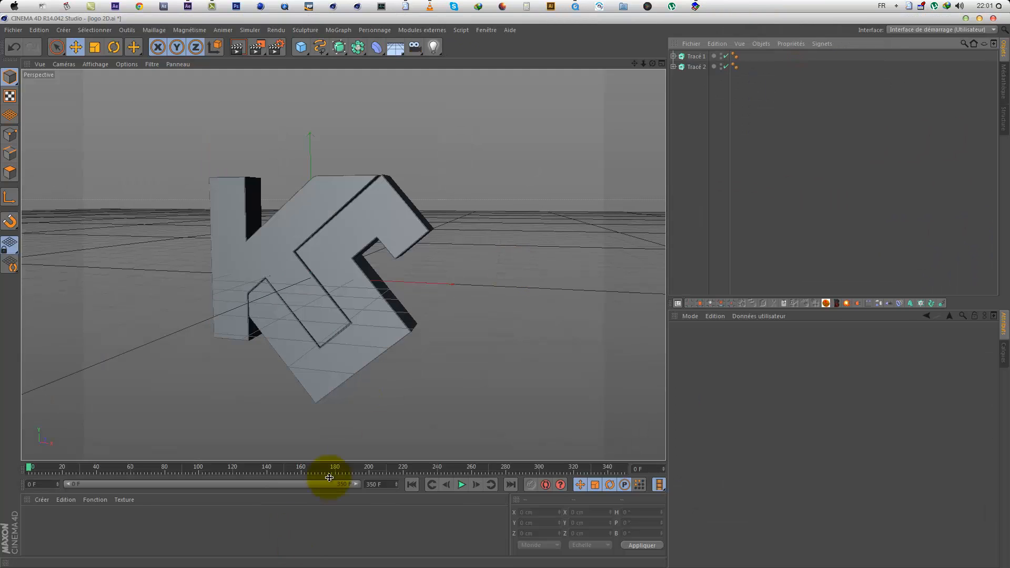
pyautogui.moveTo(85, 466); pyautogui.dragTo(236, 476)
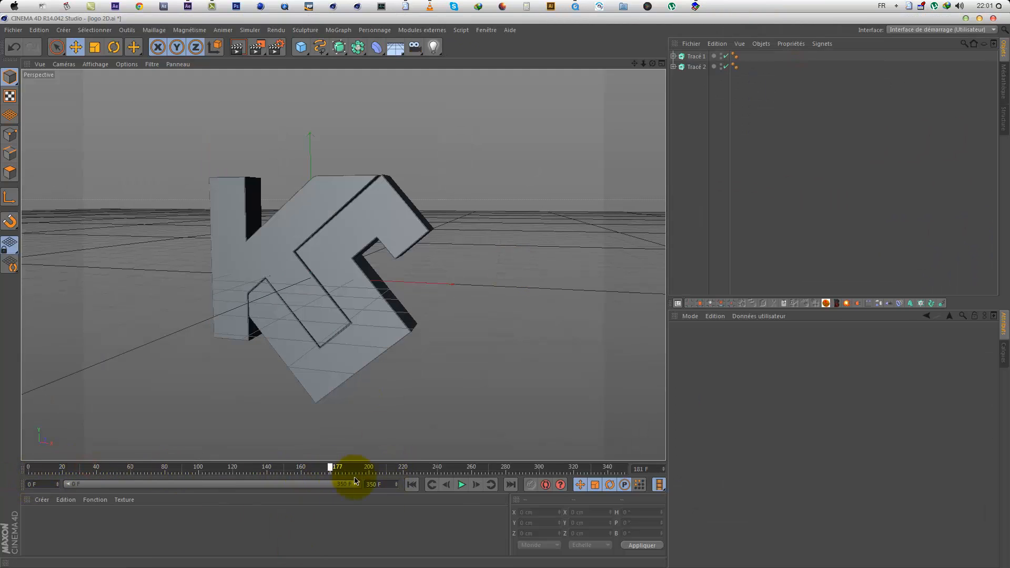
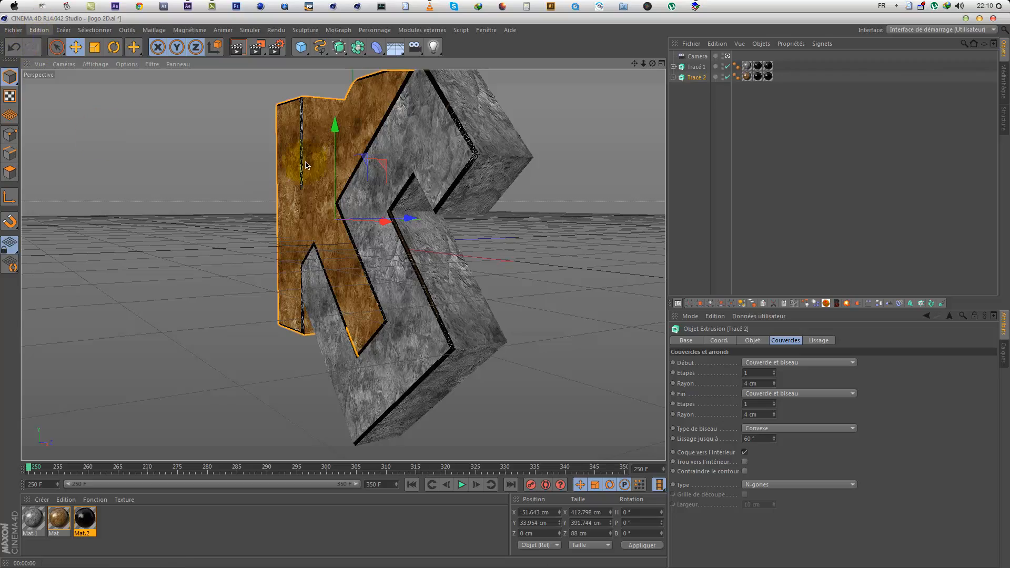
# Step: Add a MoGraph Fracture object and place Tracé 1 and Tracé 2 inside it as children
pyautogui.click(700, 68)
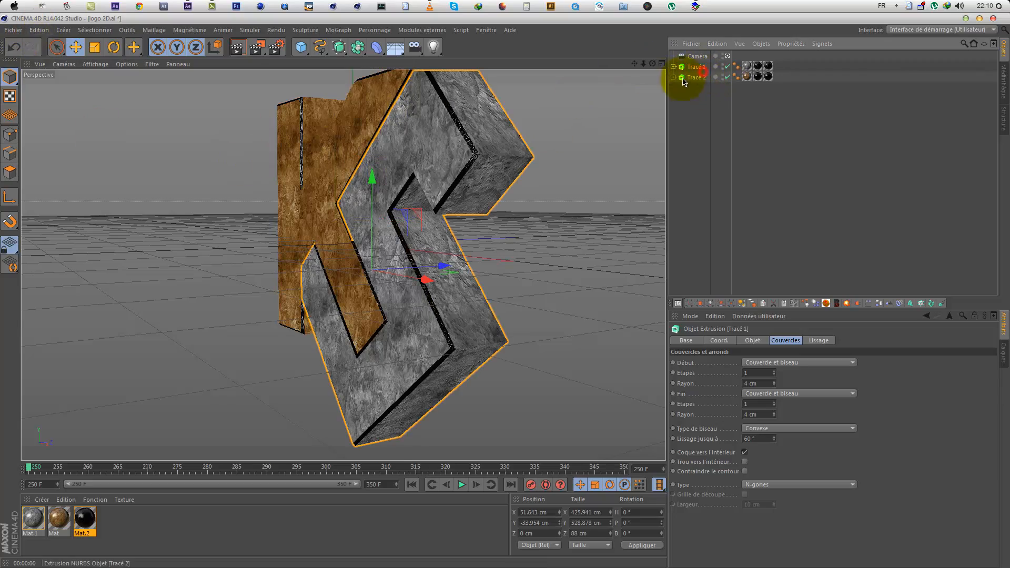
pyautogui.moveTo(653, 69)
pyautogui.mouseDown()
pyautogui.moveTo(507, 289)
pyautogui.moveTo(459, 285)
pyautogui.moveTo(513, 298)
pyautogui.moveTo(500, 287)
pyautogui.moveTo(642, 72)
pyautogui.mouseUp()
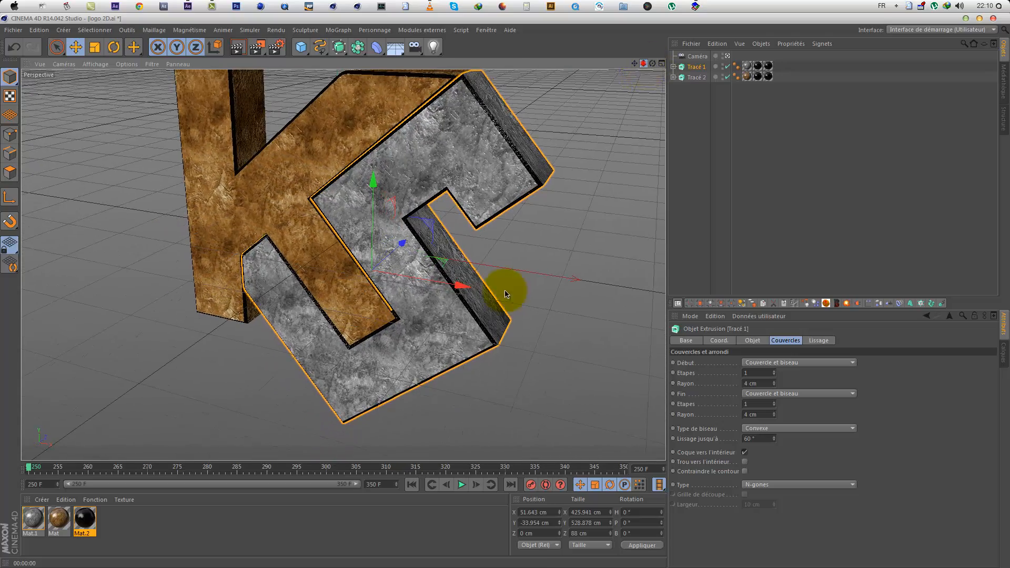
pyautogui.moveTo(508, 293); pyautogui.dragTo(648, 63)
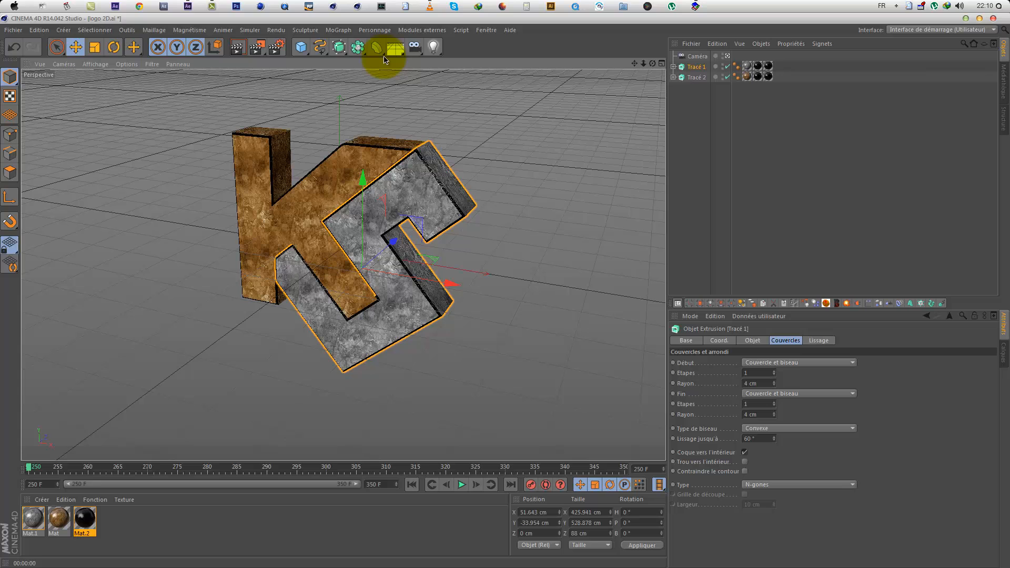
pyautogui.click(335, 30)
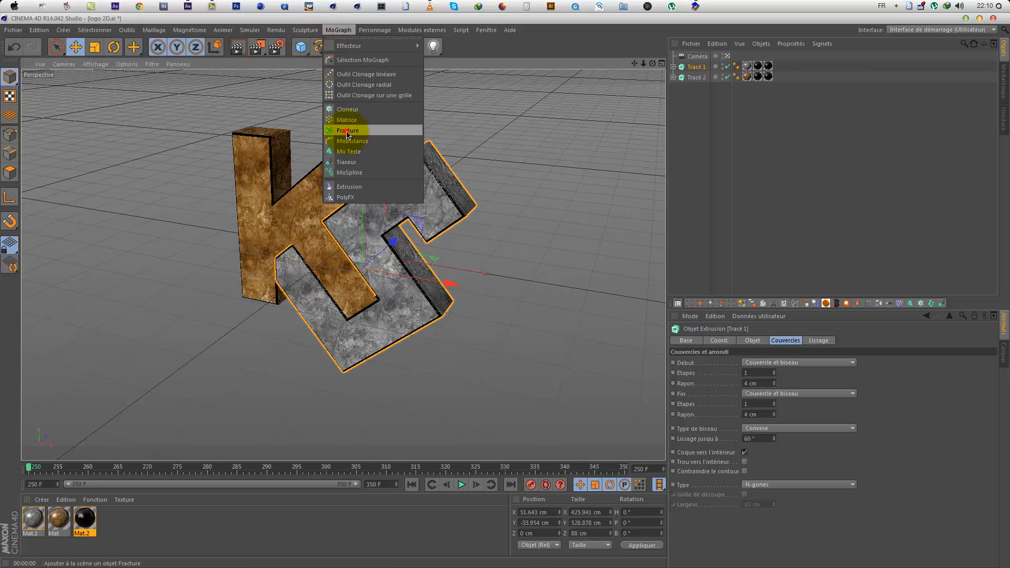
pyautogui.click(347, 132)
pyautogui.moveTo(697, 116); pyautogui.dragTo(690, 56)
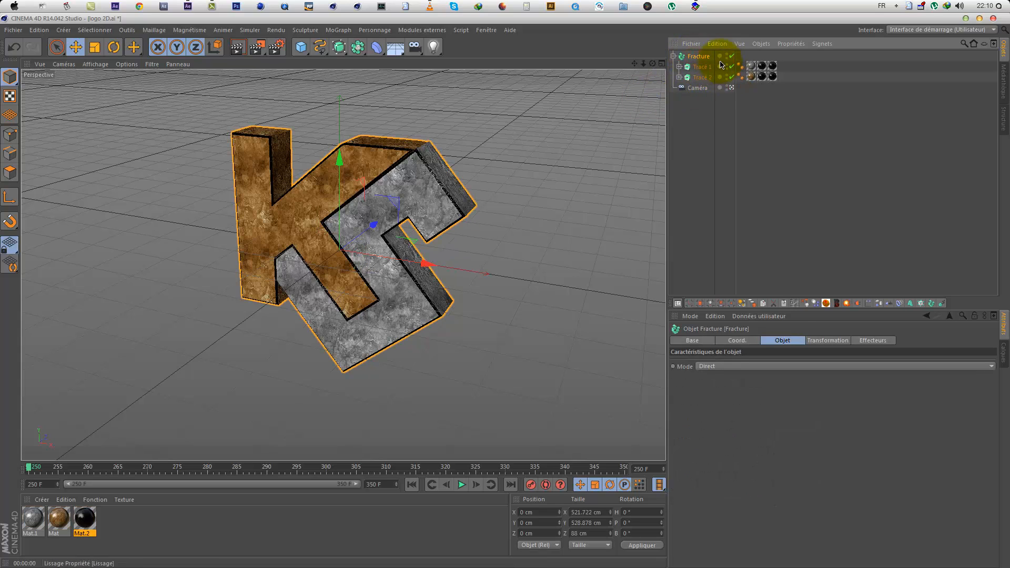
# Step: Reset the perspective view to its default framing, compose a tilted close-up of the whole logo and render a preview
pyautogui.moveTo(507, 276)
pyautogui.keyDown('alt'); pyautogui.mouseDown()
pyautogui.moveTo(505, 289)
pyautogui.moveTo(497, 281)
pyautogui.moveTo(507, 296)
pyautogui.moveTo(491, 260)
pyautogui.moveTo(505, 300)
pyautogui.moveTo(512, 264)
pyautogui.moveTo(514, 286)
pyautogui.moveTo(478, 293)
pyautogui.moveTo(656, 68)
pyautogui.moveTo(505, 294)
pyautogui.moveTo(500, 327)
pyautogui.moveTo(505, 293)
pyautogui.mouseUp(); pyautogui.keyUp('alt')
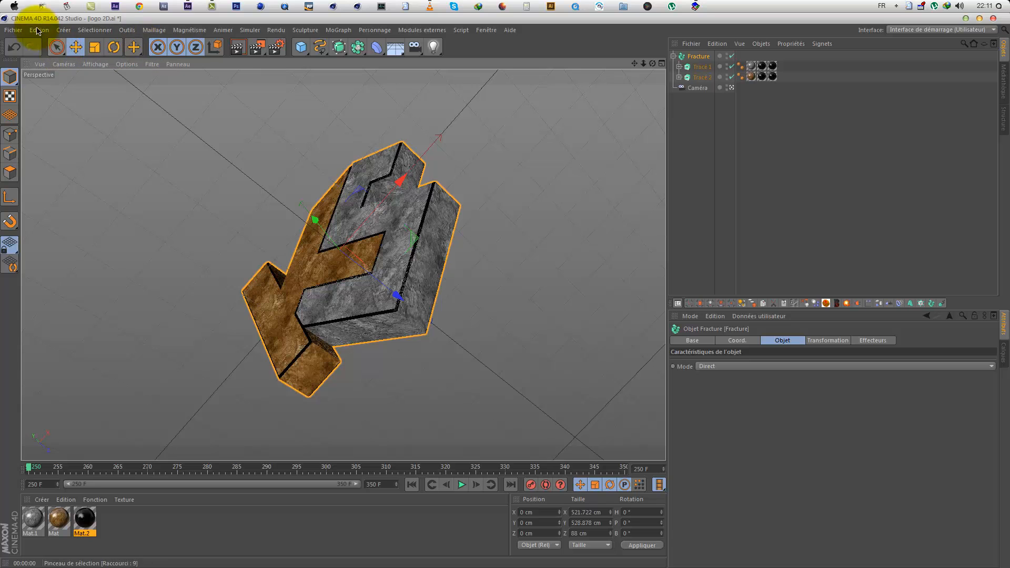
pyautogui.click(40, 65)
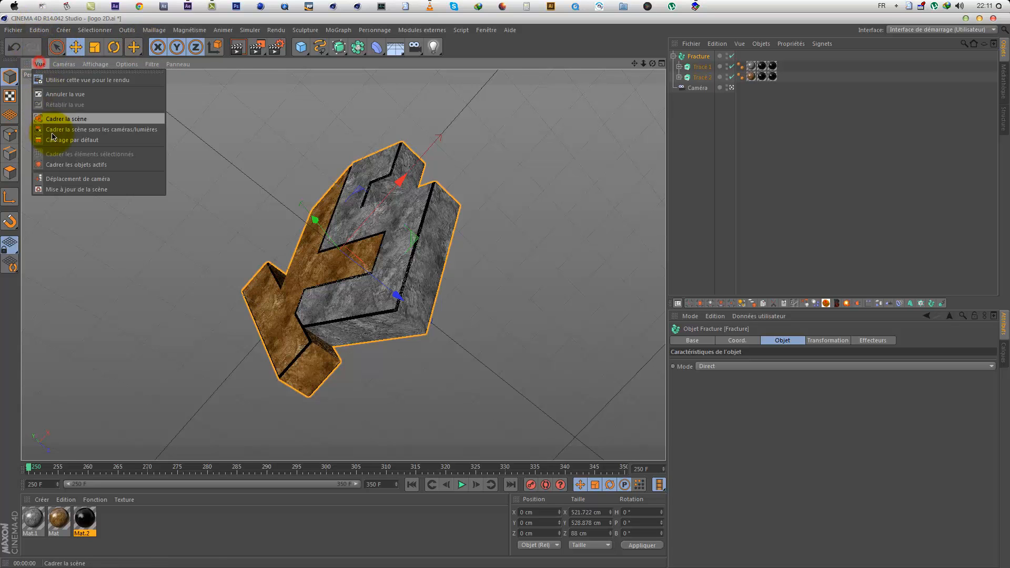
pyautogui.click(90, 140)
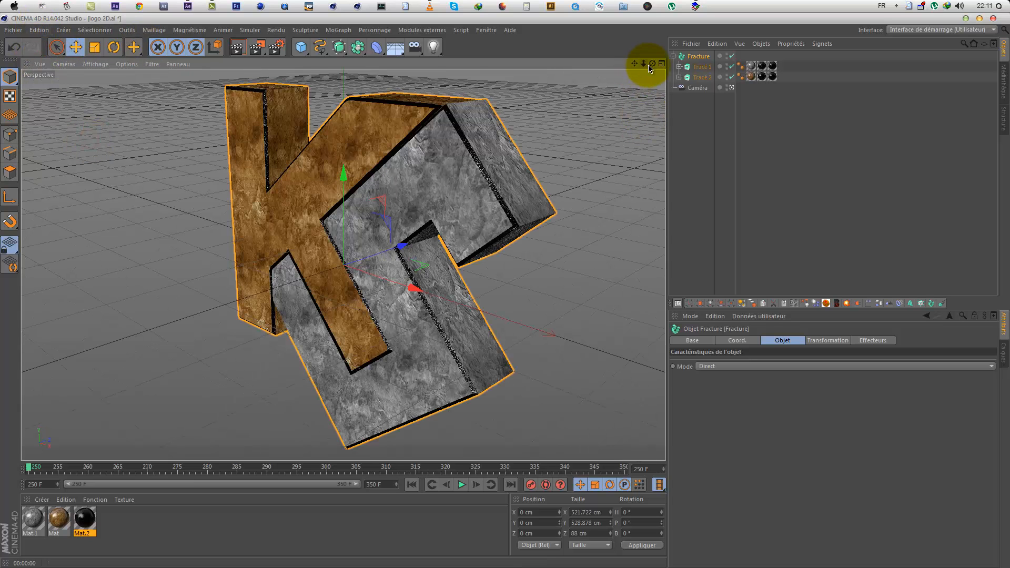
pyautogui.moveTo(655, 65); pyautogui.dragTo(511, 294)
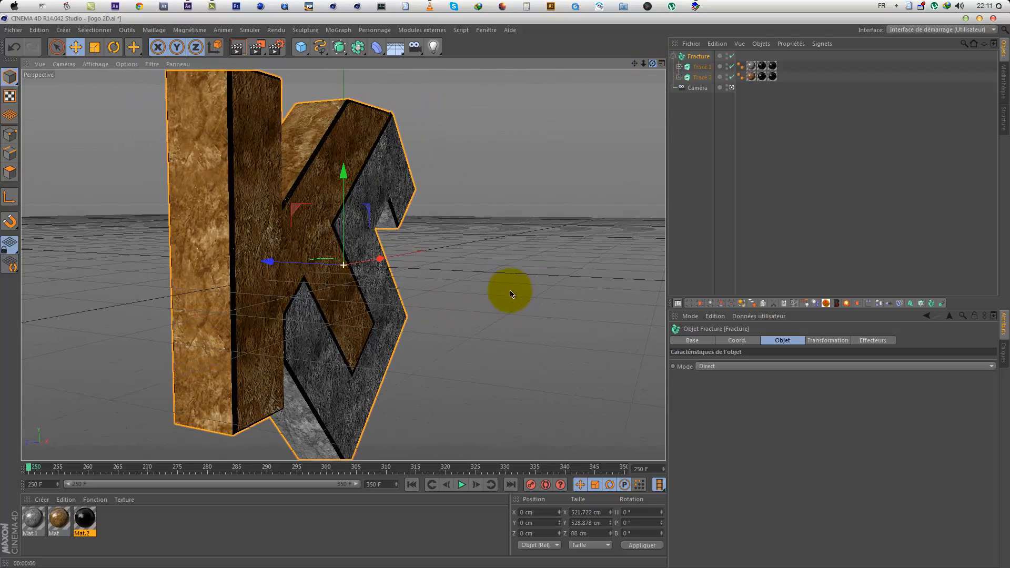
pyautogui.moveTo(655, 68); pyautogui.dragTo(508, 290)
pyautogui.moveTo(652, 66); pyautogui.dragTo(501, 288)
pyautogui.moveTo(635, 64); pyautogui.dragTo(502, 289)
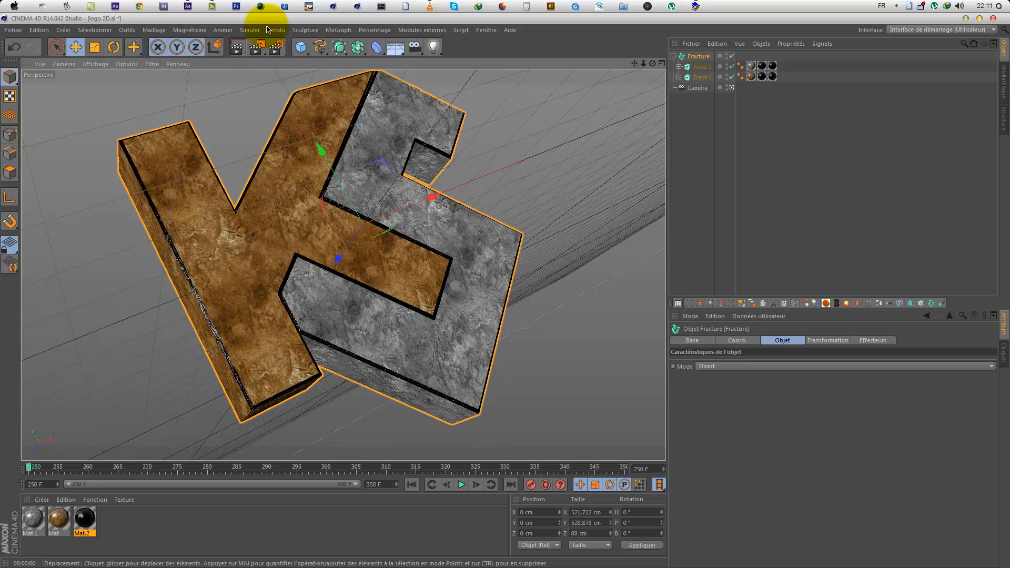
pyautogui.click(238, 47)
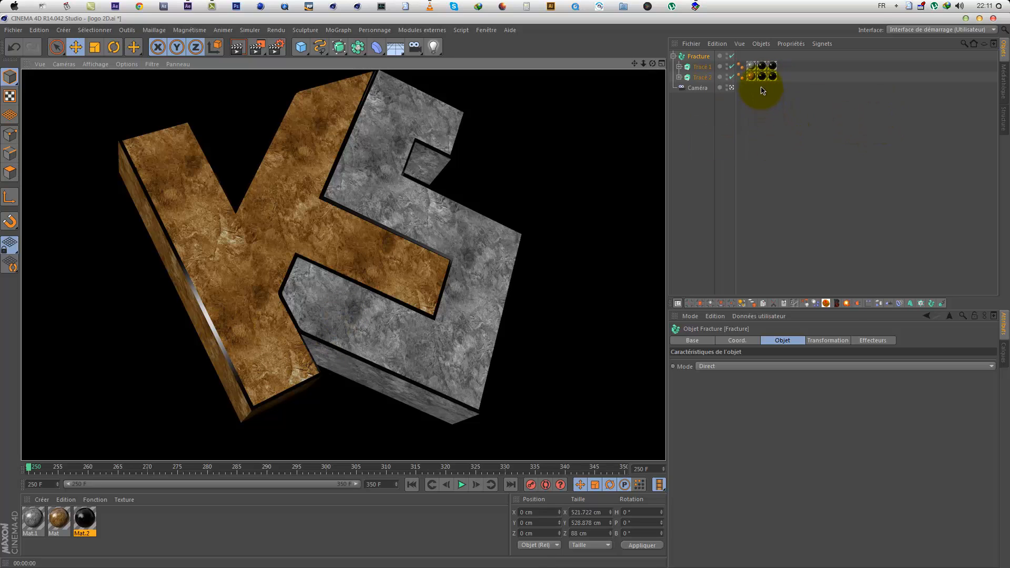
# Step: Set the projection of the four Mat.2 texture tags on Tracé 1 and Tracé 2 to Cubique and render a preview
pyautogui.moveTo(763, 90); pyautogui.dragTo(789, 56)
pyautogui.click(800, 384)
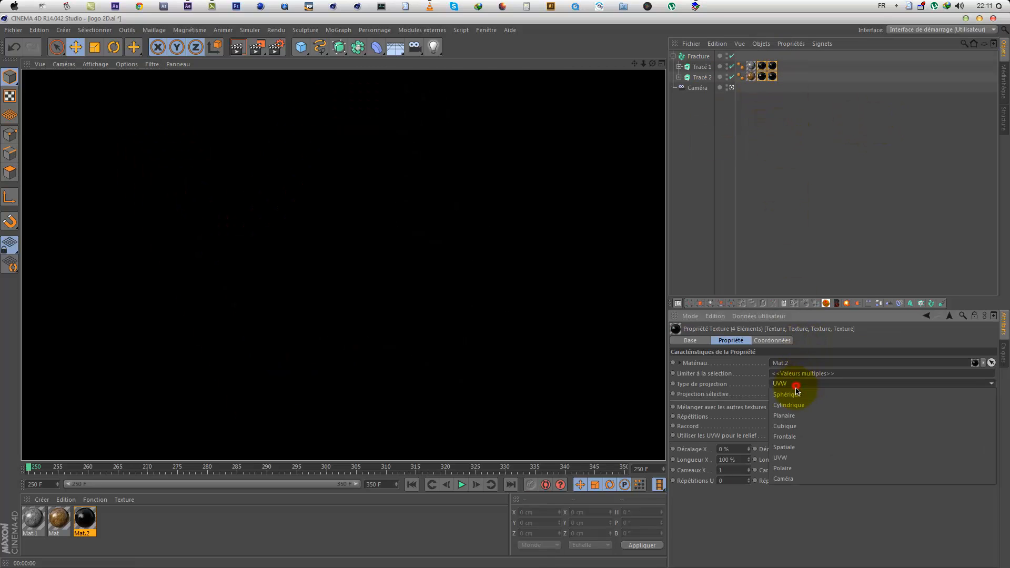
pyautogui.click(794, 428)
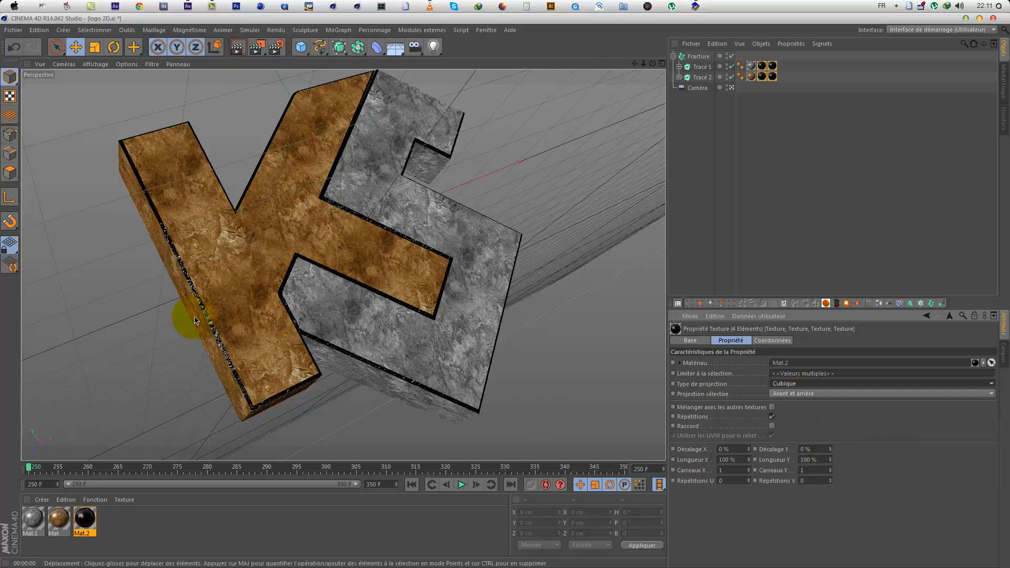
pyautogui.click(289, 270)
pyautogui.click(238, 49)
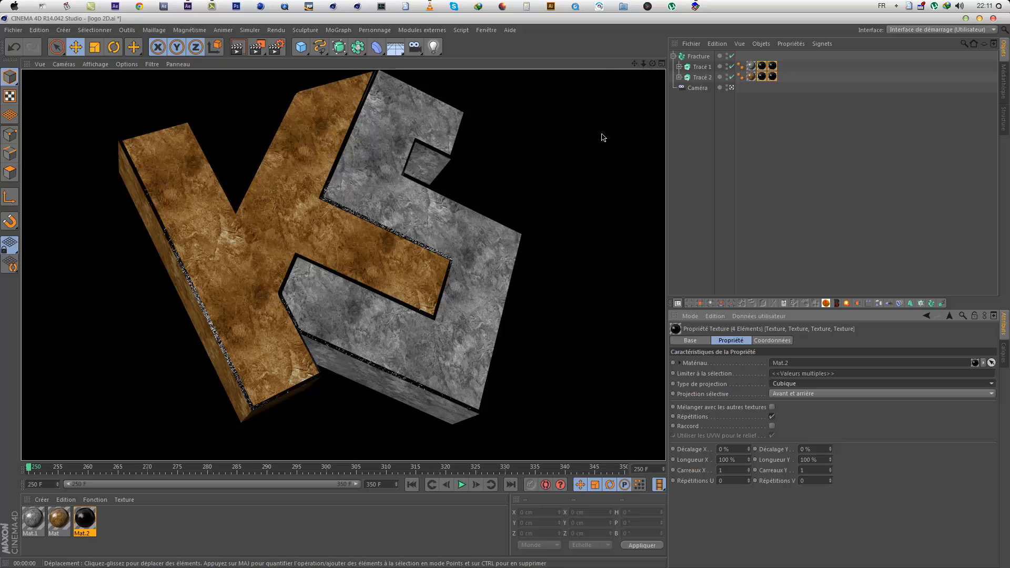
# Step: Select the camera, shift its framing of the logo, record its keyframe at frame 250 and go to frame 260
pyautogui.click(641, 64)
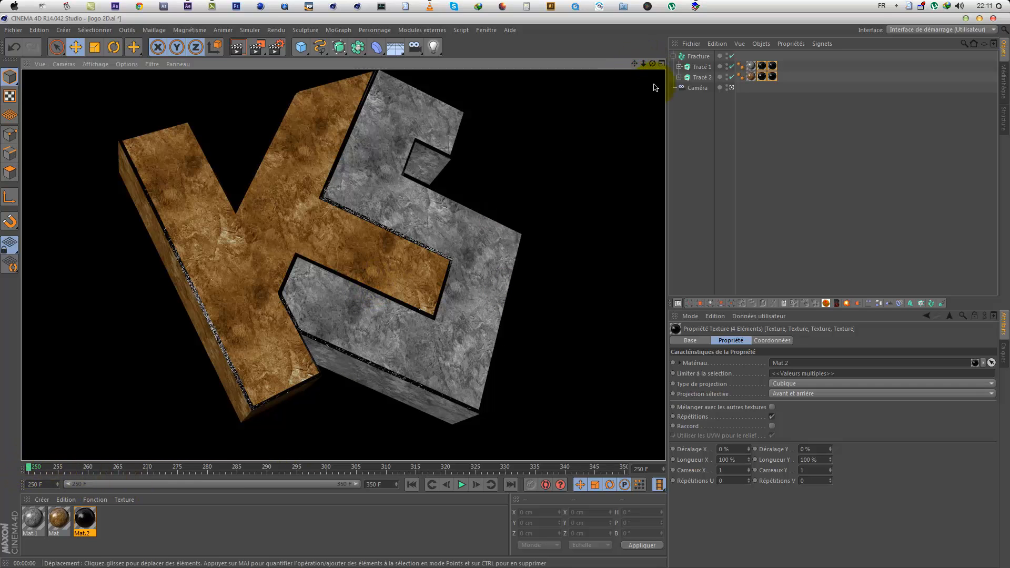
pyautogui.click(698, 87)
pyautogui.moveTo(635, 64); pyautogui.dragTo(641, 88)
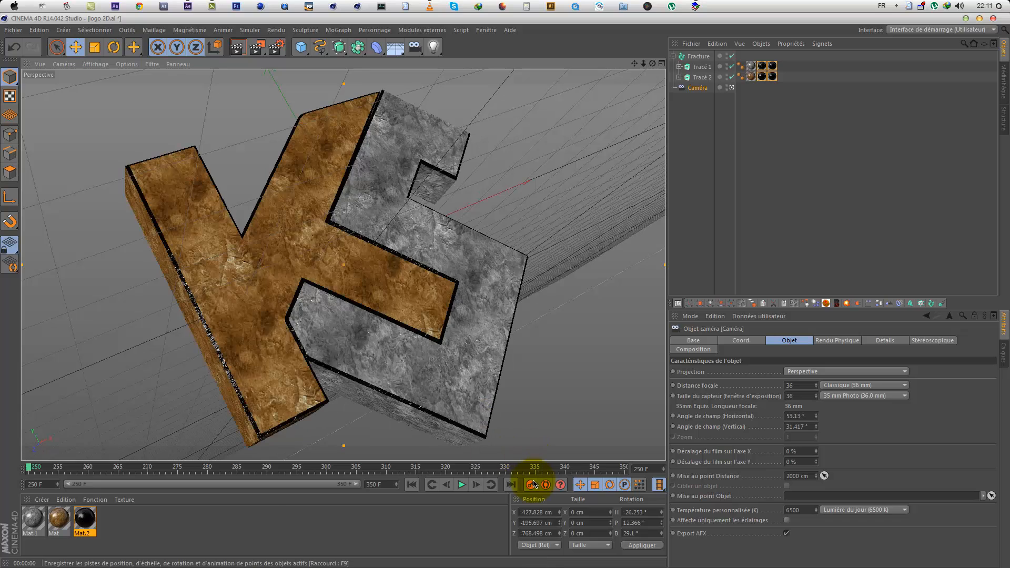
pyautogui.moveTo(36, 468); pyautogui.dragTo(88, 468)
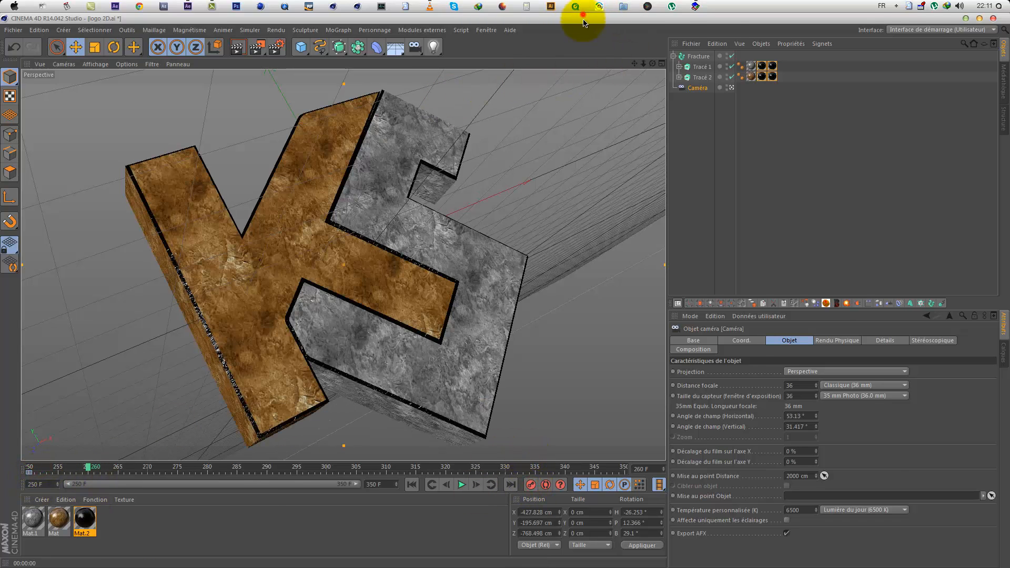
# Step: Check the logo's camera move in the reference video final06 from 10 to 14 seconds, and return to the maximised Cinema 4D window
pyautogui.moveTo(583, 20); pyautogui.dragTo(544, 31)
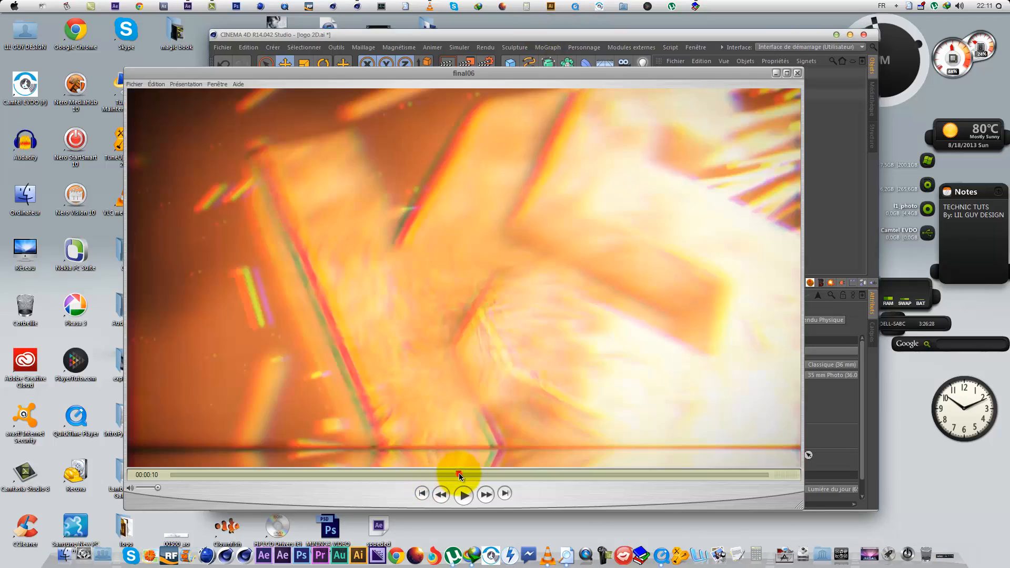
pyautogui.moveTo(459, 474); pyautogui.dragTo(551, 483)
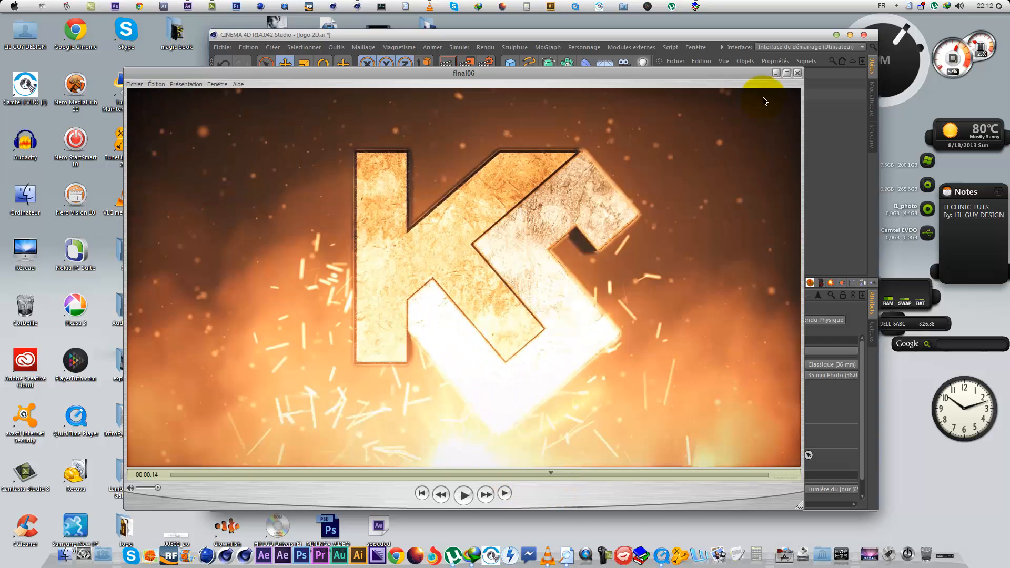
pyautogui.click(776, 73)
pyautogui.doubleClick(731, 35)
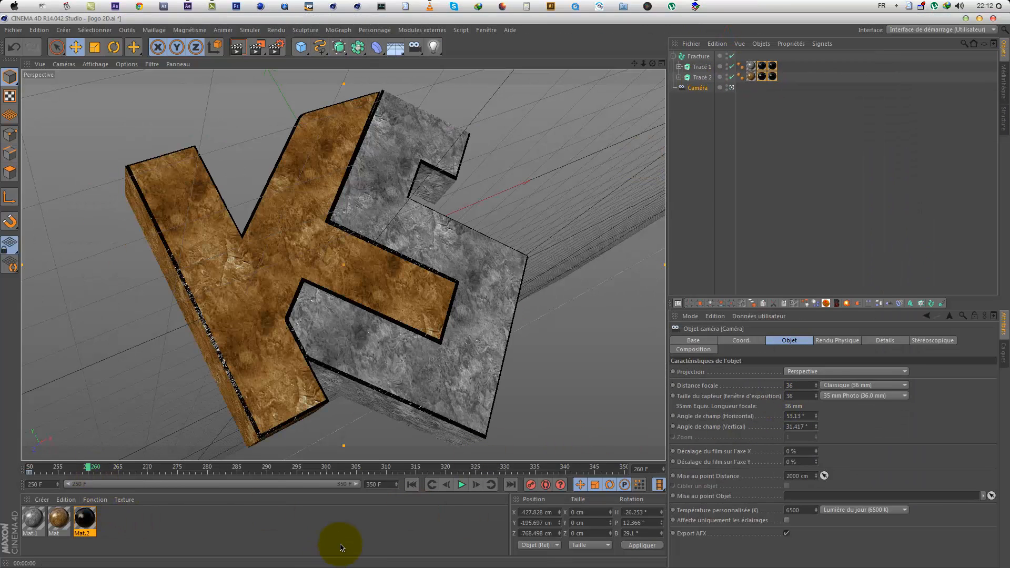
# Step: Set the project's frame rate to 25 IPS and return to the camera's keyframe at frame 208
pyautogui.hotkey('ctrl', 'd')
pyautogui.moveTo(790, 401); pyautogui.dragTo(763, 397)
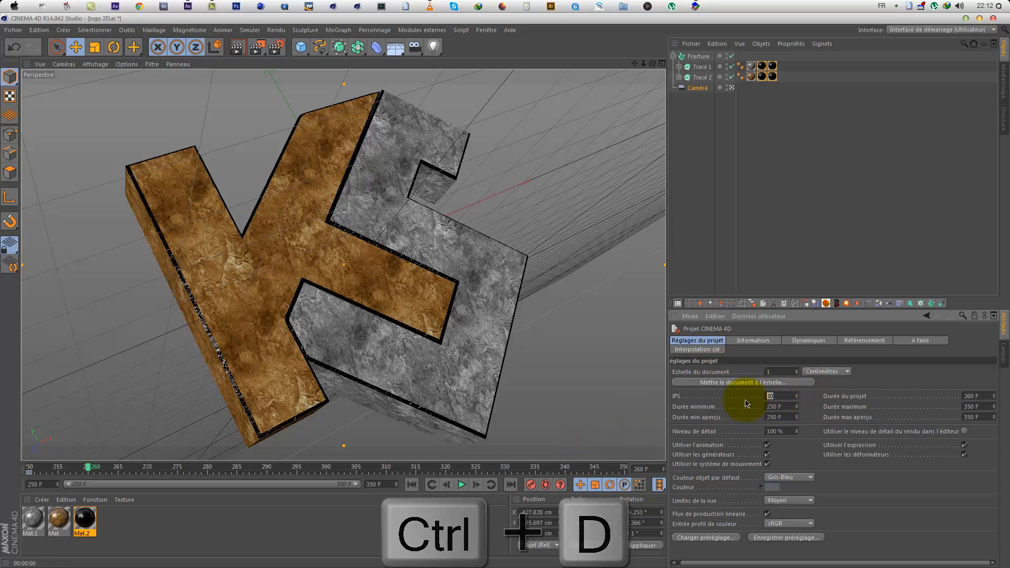
pyautogui.write('25')
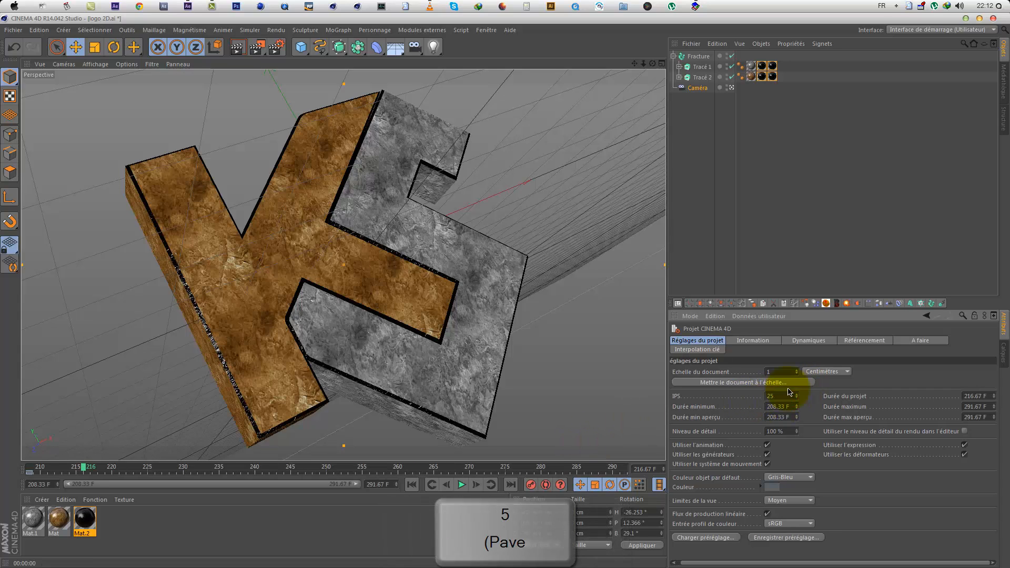
pyautogui.click(24, 468)
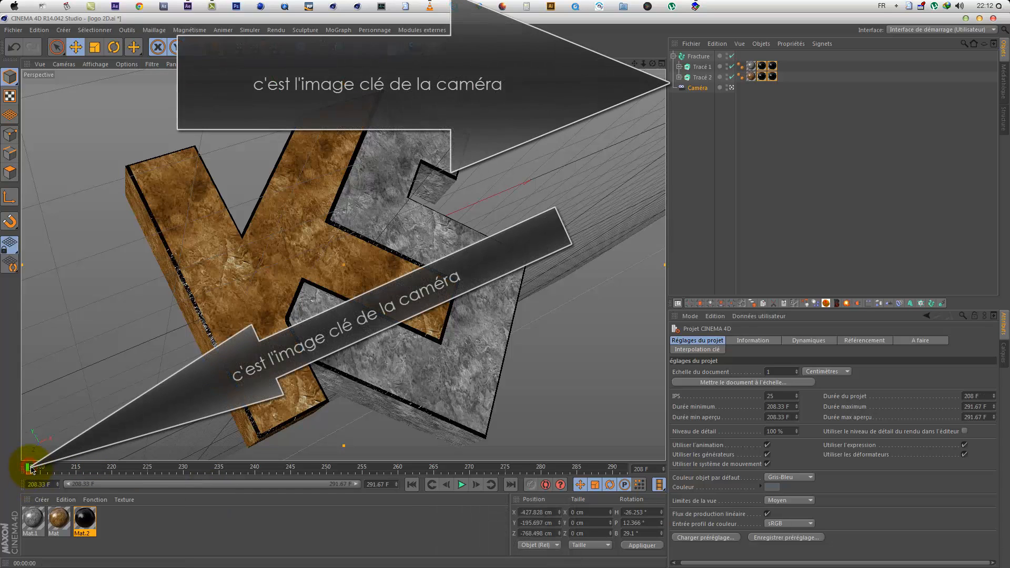
# Step: Move the camera's keyframe from frame 208 to frame 250 and set the timeline's start to frame 250
pyautogui.click(55, 473)
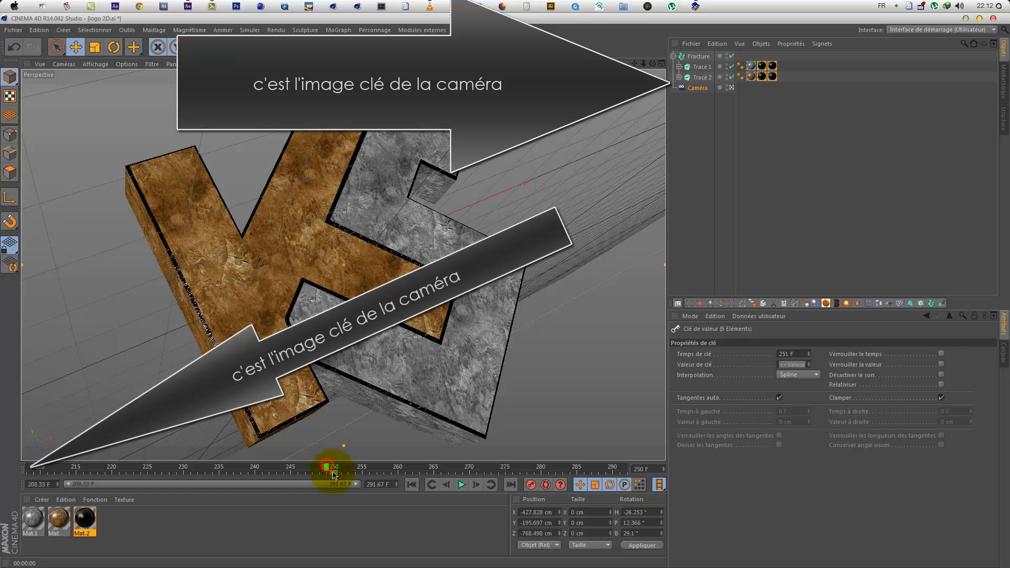
pyautogui.doubleClick(53, 484)
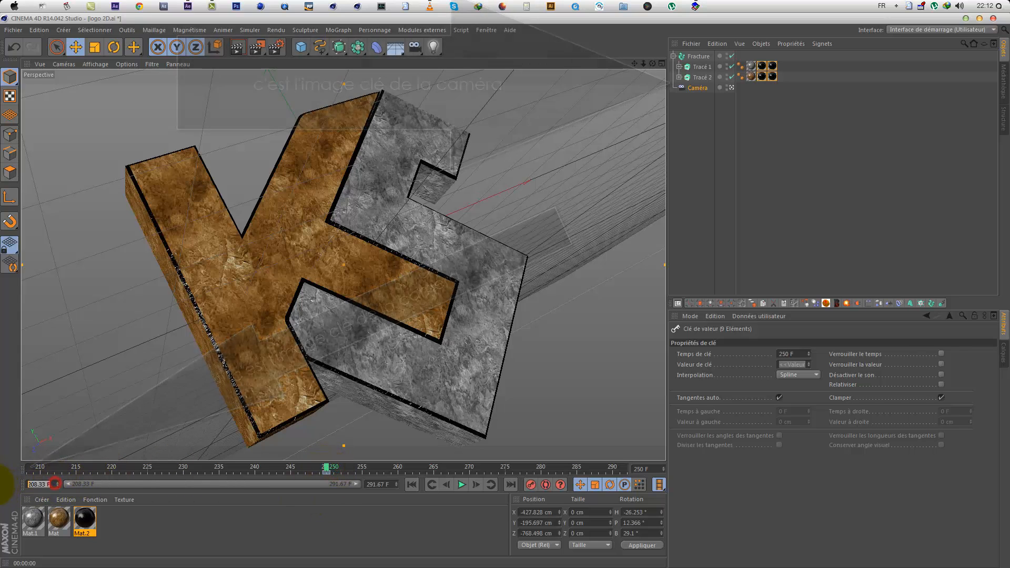
pyautogui.write('250')
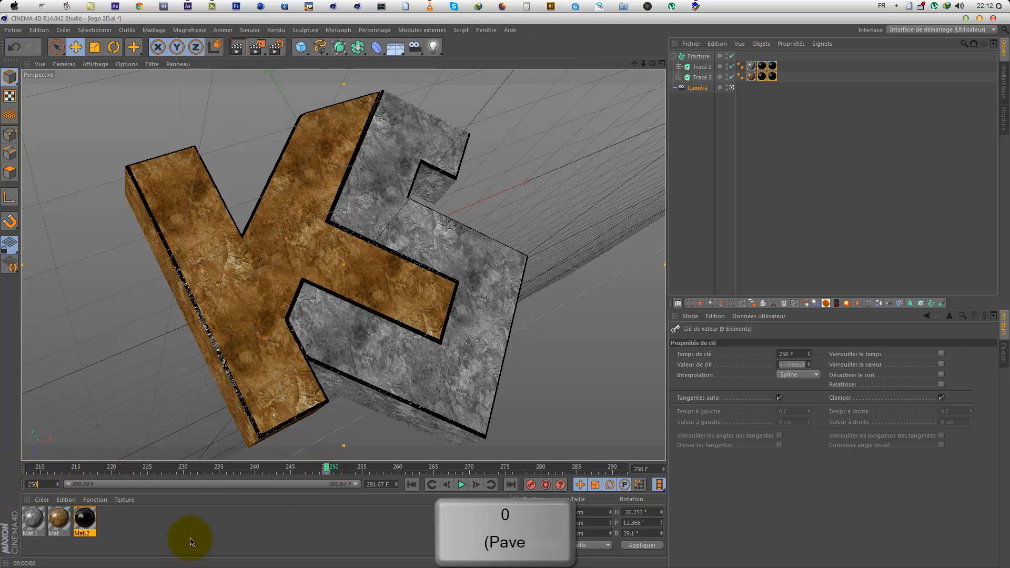
pyautogui.click(190, 540)
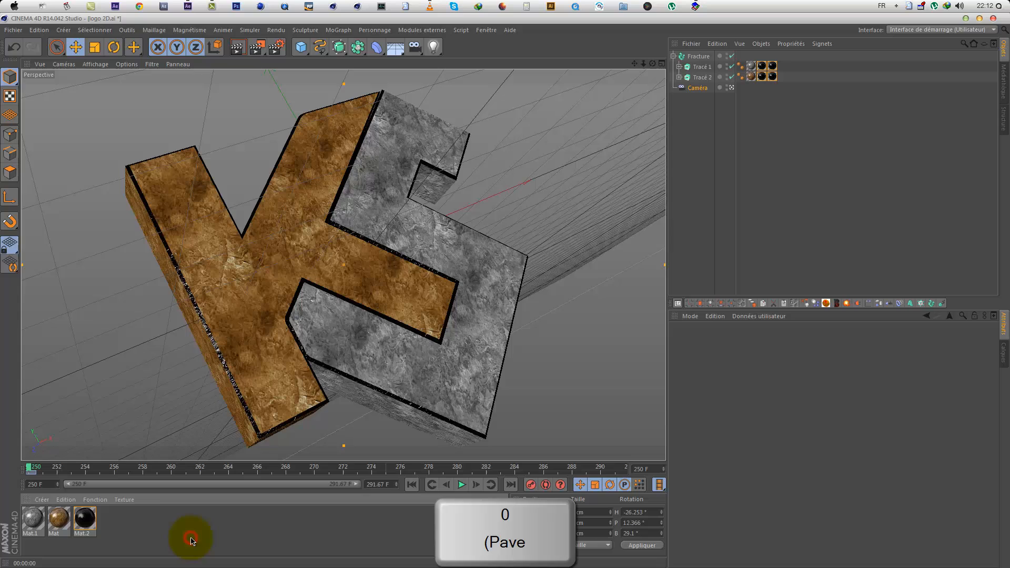
# Step: Set the timeline's end to frame 350, extend the visible range to it and go to frame 350
pyautogui.doubleClick(367, 485)
pyautogui.write('350')
pyautogui.click(251, 511)
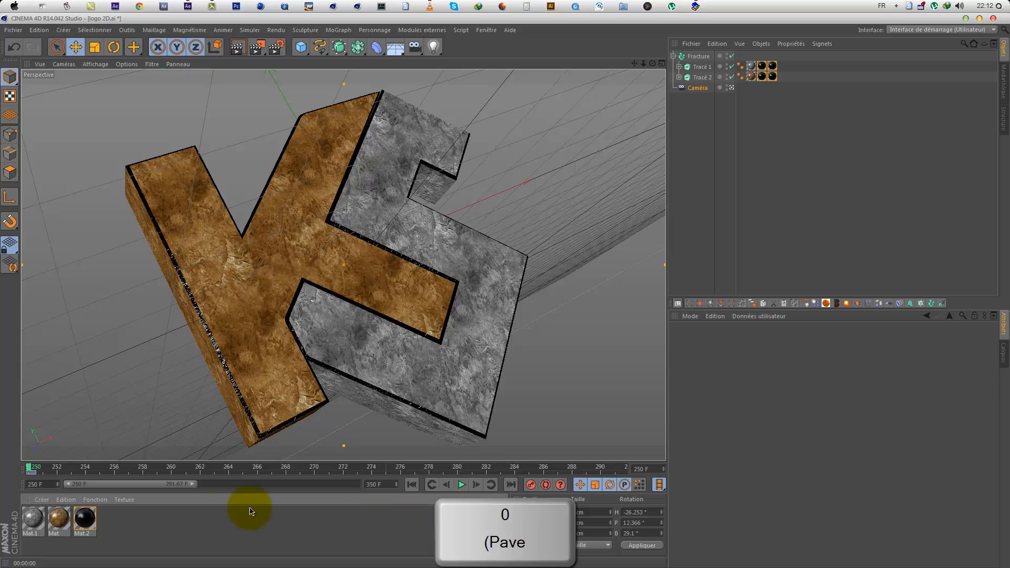
pyautogui.moveTo(194, 485); pyautogui.dragTo(409, 486)
pyautogui.moveTo(31, 468); pyautogui.dragTo(475, 473)
pyautogui.moveTo(627, 468); pyautogui.dragTo(643, 467)
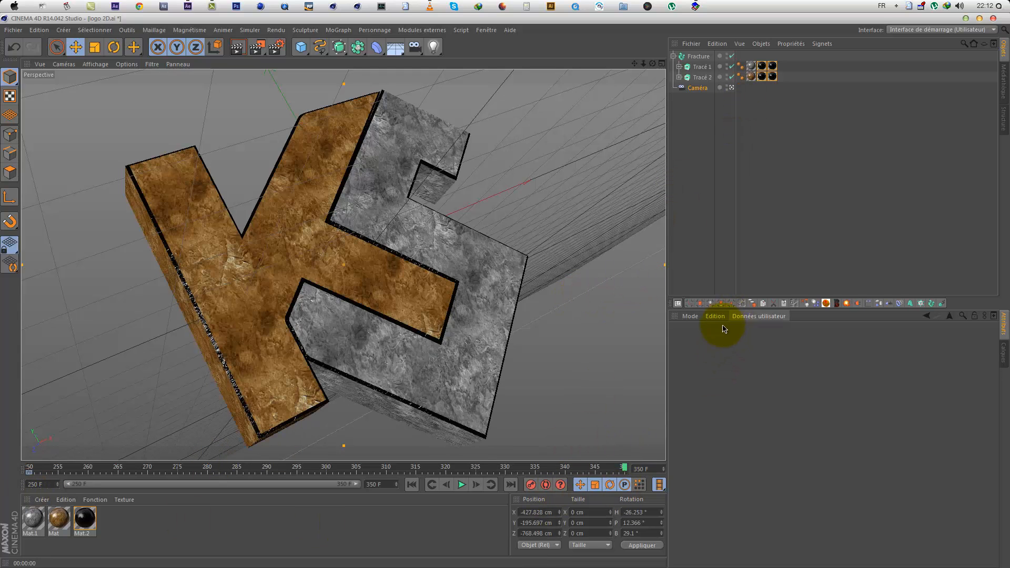
# Step: Set the camera's X and Y positions to 0 cm
pyautogui.click(698, 88)
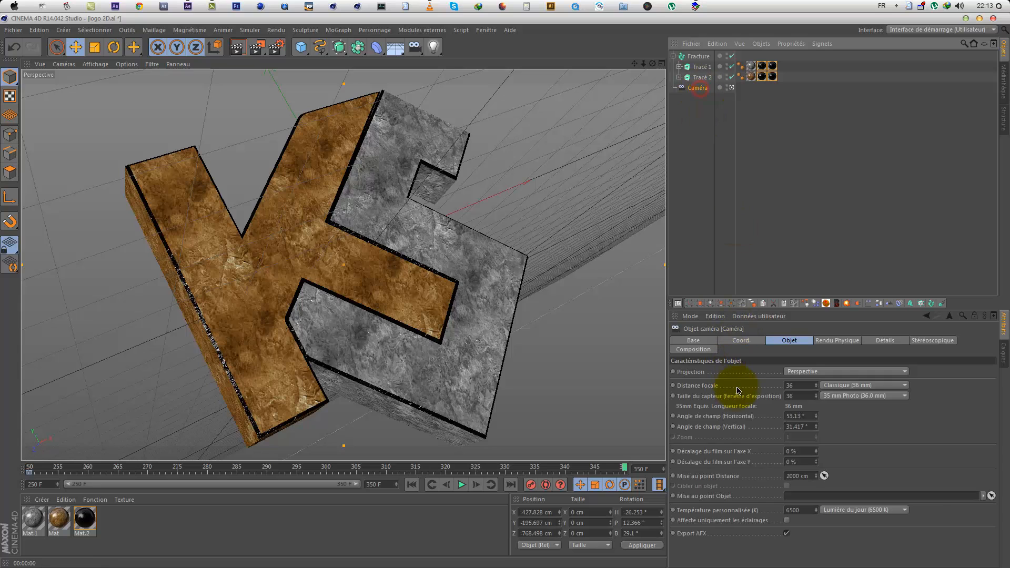
pyautogui.click(745, 342)
pyautogui.doubleClick(723, 371)
pyautogui.write('H')
pyautogui.doubleClick(727, 382)
pyautogui.write('H')
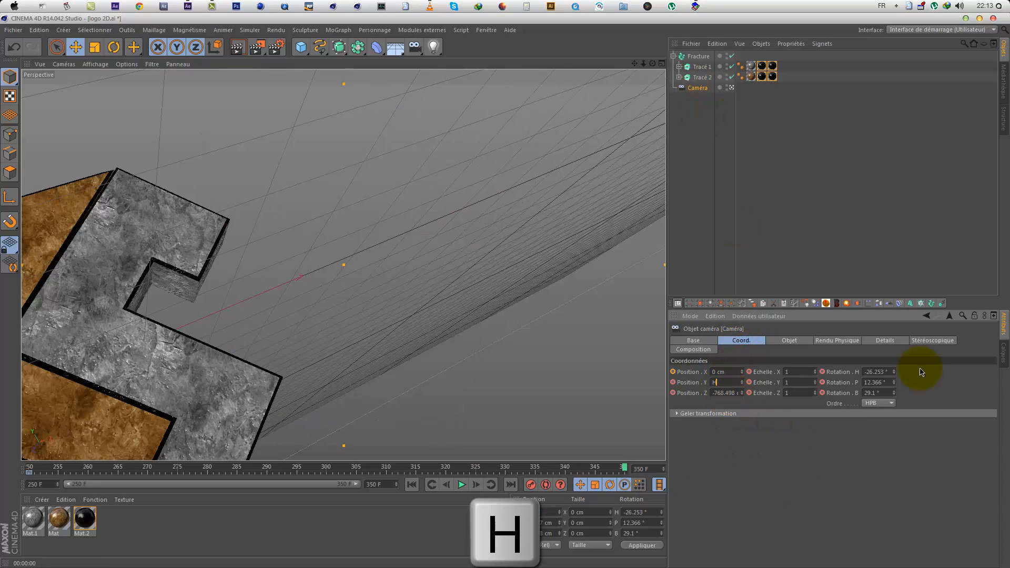
# Step: Set the camera's H, P and B rotations to 0° so that it faces the logo straight on
pyautogui.doubleClick(884, 371)
pyautogui.write('0')
pyautogui.doubleClick(877, 382)
pyautogui.write('0')
pyautogui.click(878, 454)
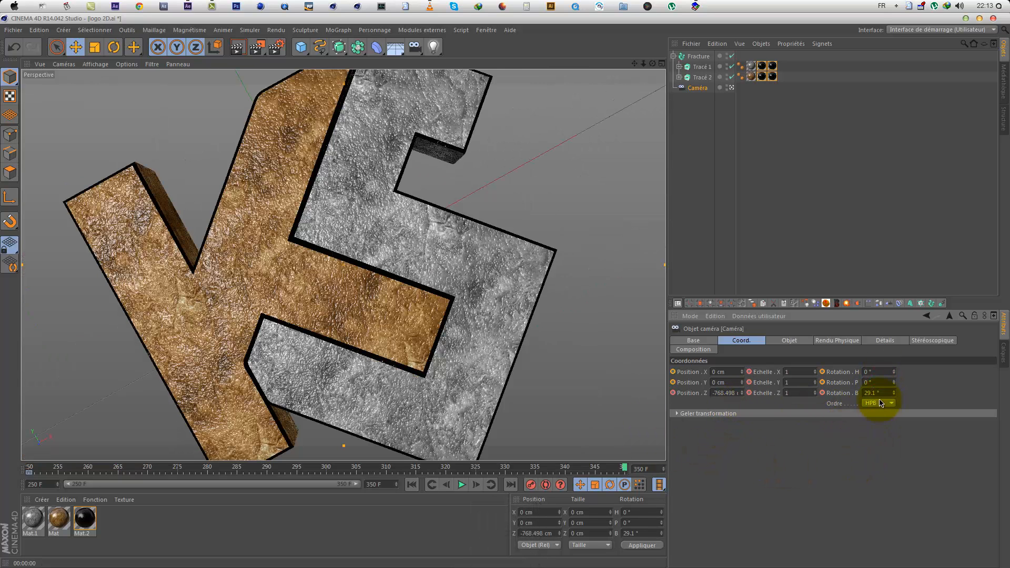
pyautogui.write('0')
pyautogui.click(868, 503)
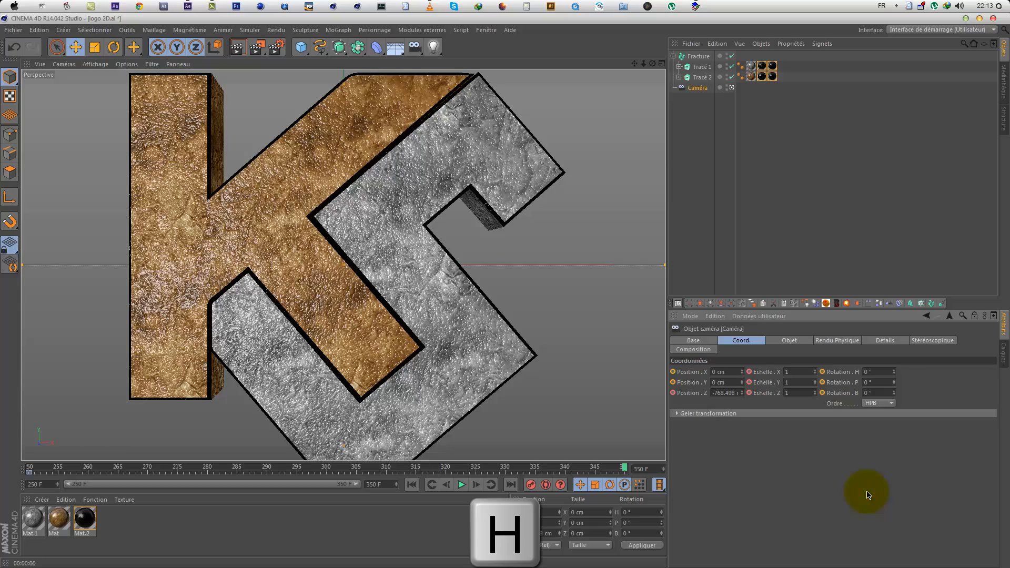
# Step: Pull the camera back to a Z position of -1364.498 cm, record its keyframe at frame 350 and preview the move
pyautogui.moveTo(745, 396)
pyautogui.mouseDown()
pyautogui.moveTo(684, 442)
pyautogui.moveTo(722, 469)
pyautogui.moveTo(743, 401)
pyautogui.mouseUp()
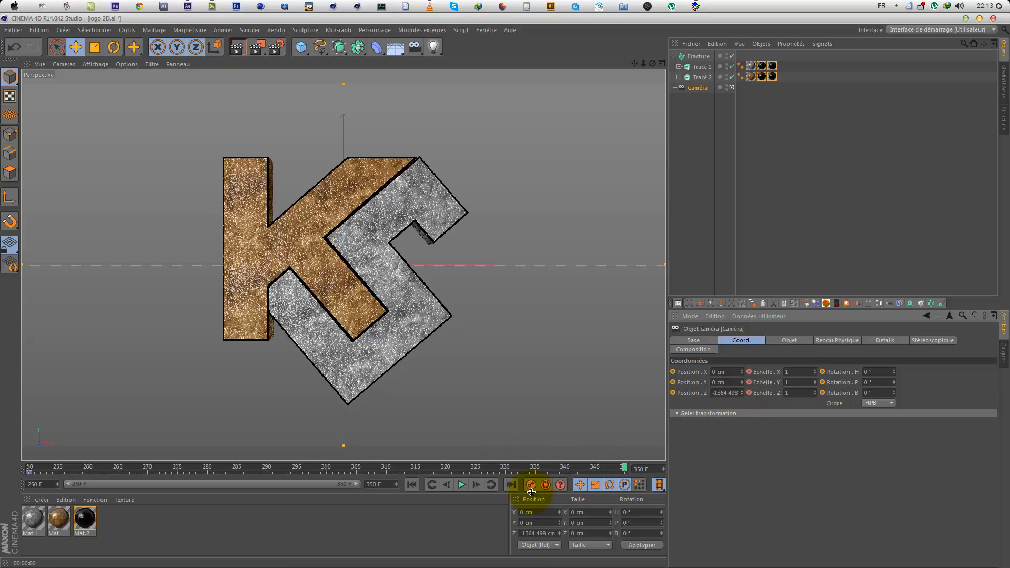
pyautogui.moveTo(572, 462); pyautogui.dragTo(1006, 396)
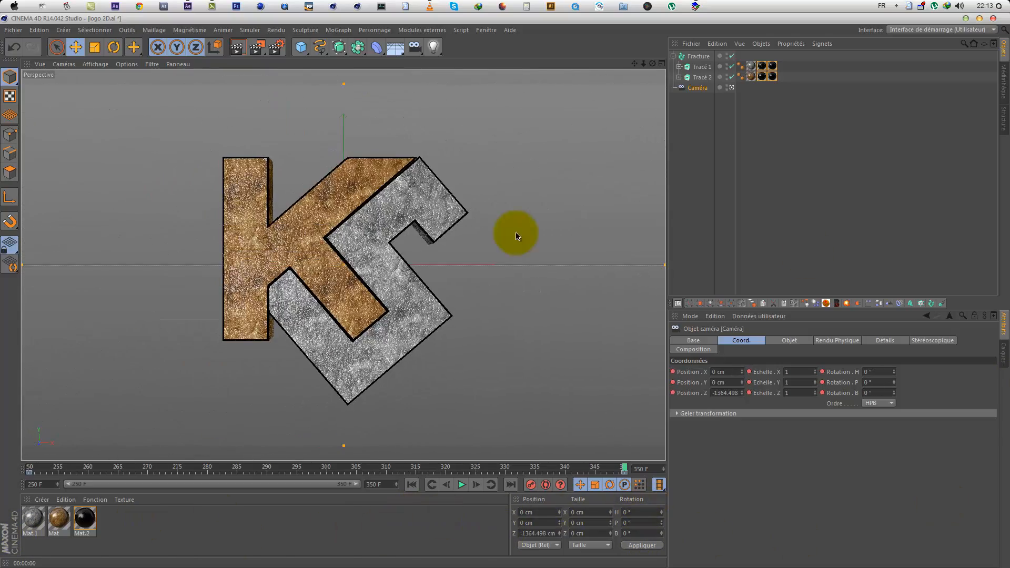
pyautogui.moveTo(504, 466); pyautogui.dragTo(679, 492)
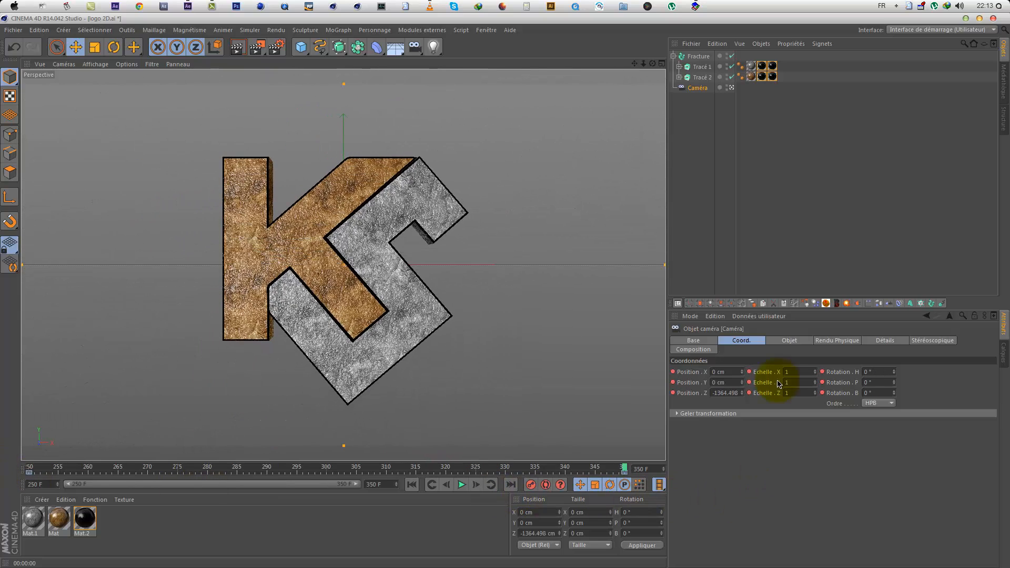
# Step: Add a Simple MoGraph effector to the Fracture object
pyautogui.click(698, 57)
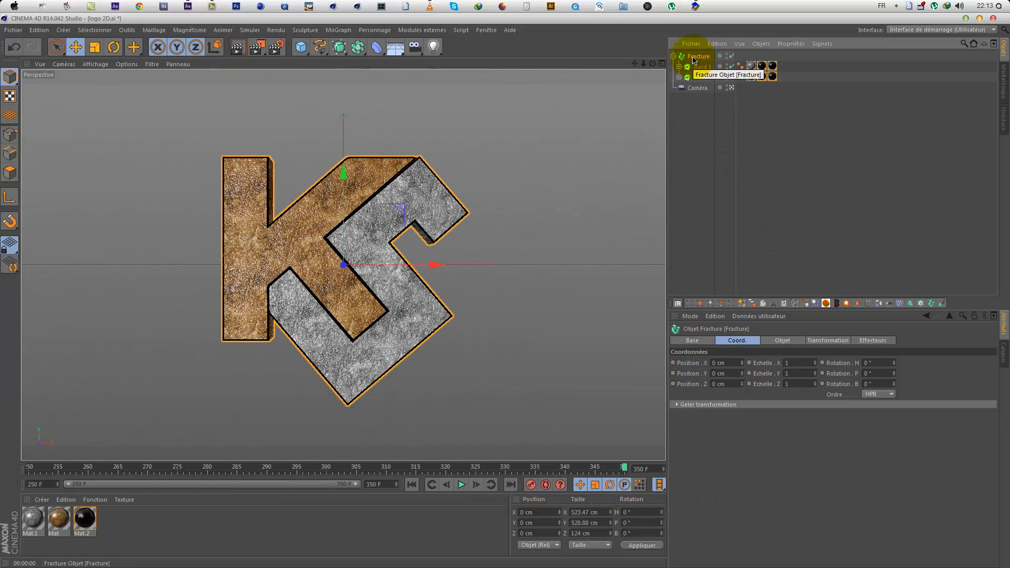
pyautogui.click(337, 30)
pyautogui.moveTo(401, 50)
pyautogui.click(441, 60)
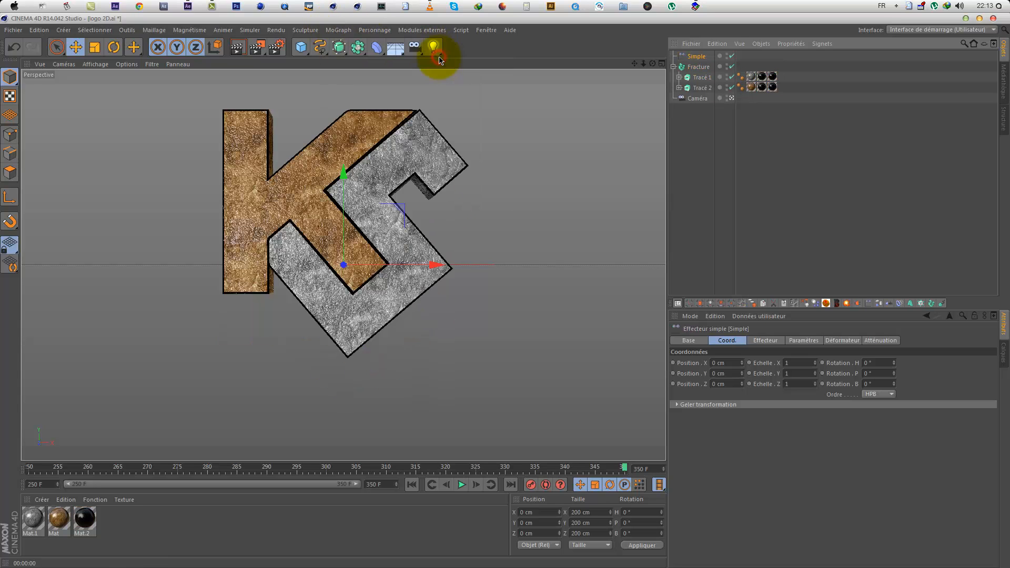
# Step: Give the Simple effector a Linéaire falloff oriented to -X and move it beside the logo to X about 430 cm
pyautogui.click(877, 342)
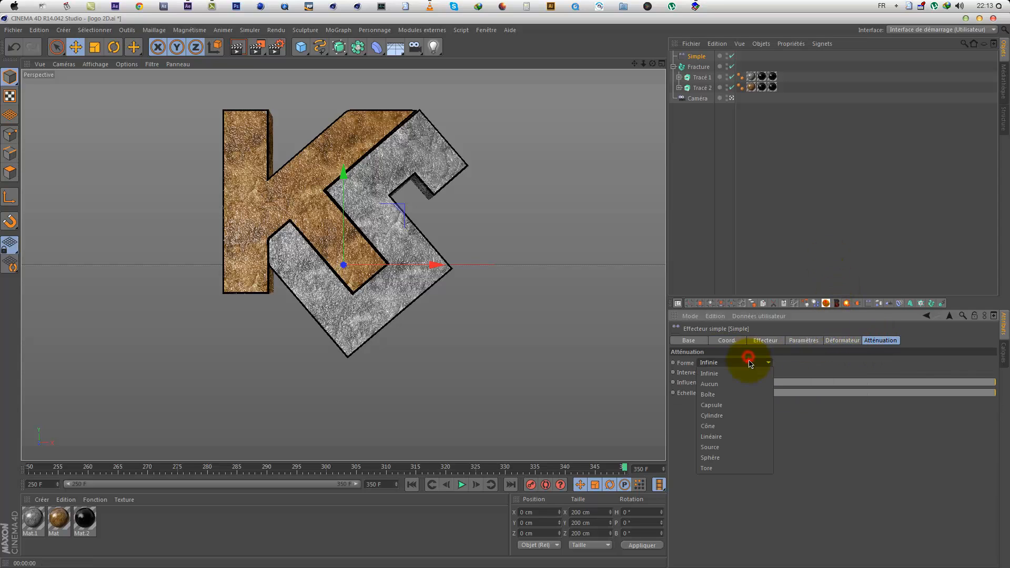
pyautogui.click(738, 439)
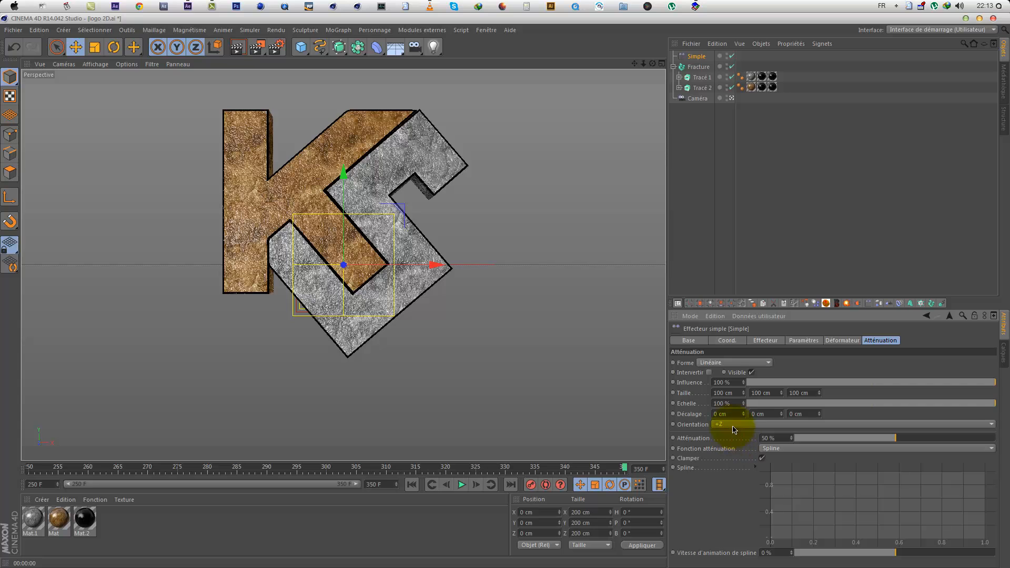
pyautogui.click(735, 429)
pyautogui.click(733, 447)
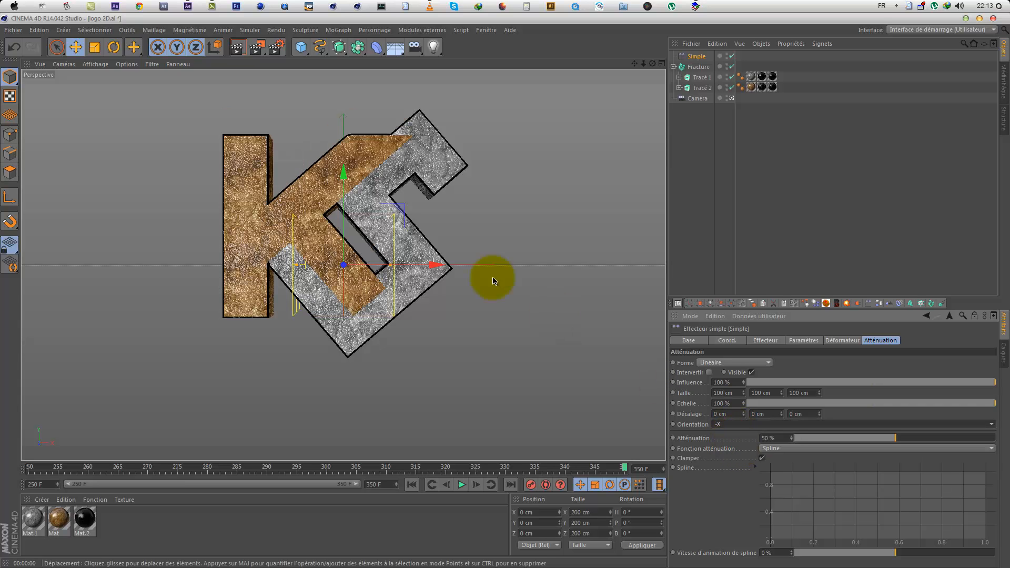
pyautogui.moveTo(435, 270); pyautogui.dragTo(639, 270)
# Step: Set the Simple effector's position parameters to P.Y 0 cm and P.Z -1000 cm
pyautogui.click(805, 339)
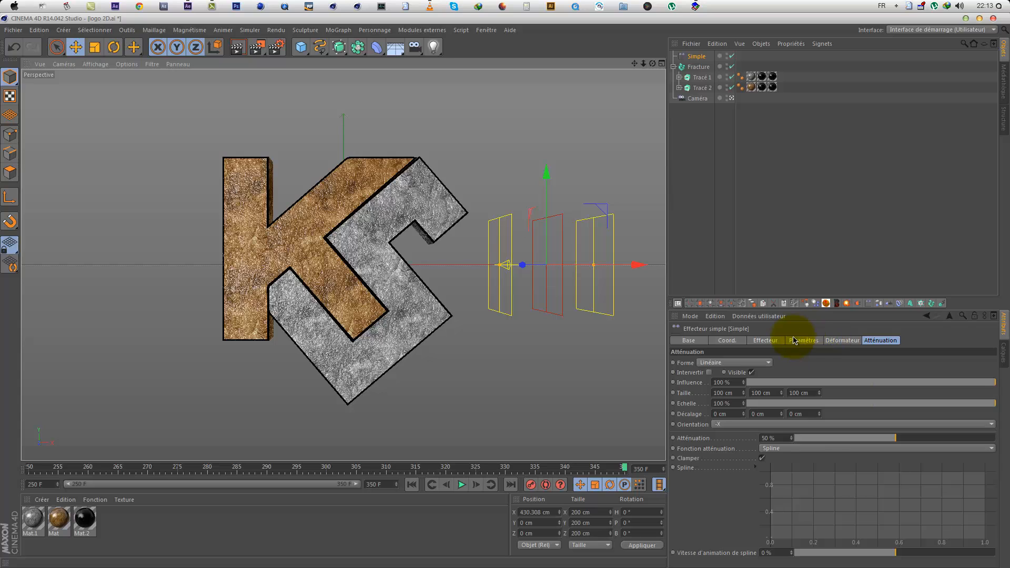
pyautogui.click(795, 340)
pyautogui.click(731, 402)
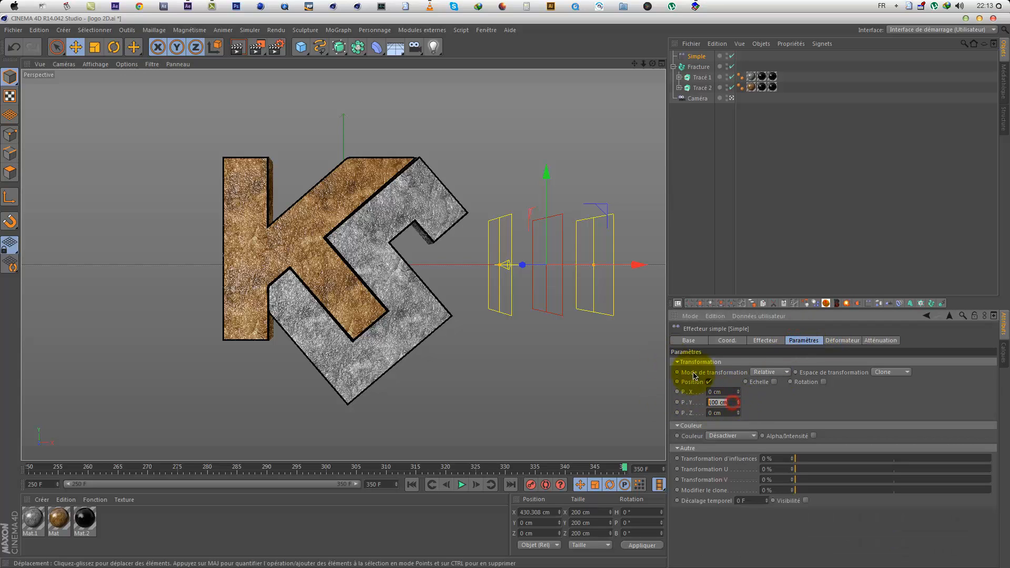
pyautogui.write('0')
pyautogui.click(731, 413)
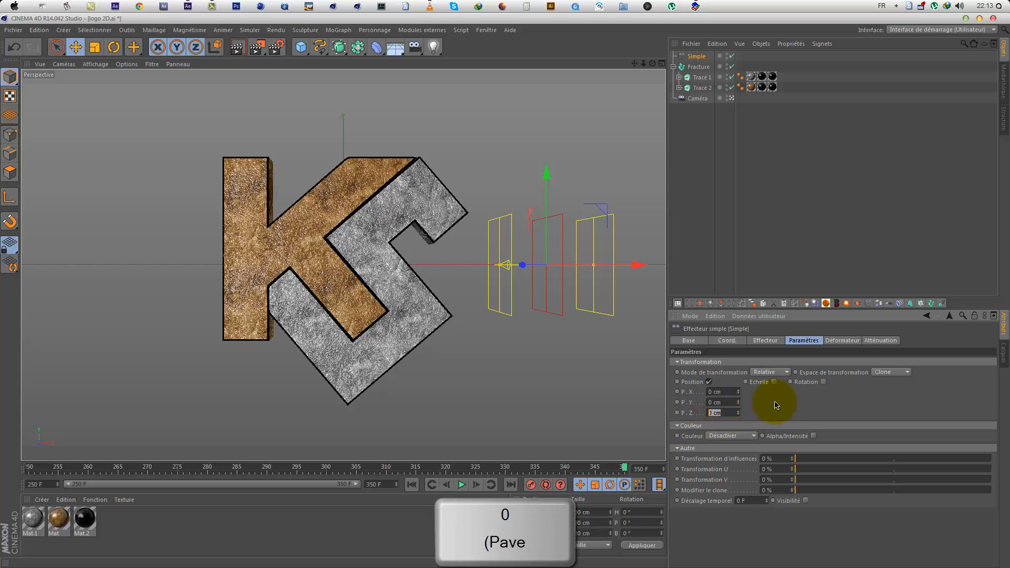
pyautogui.write('-1')
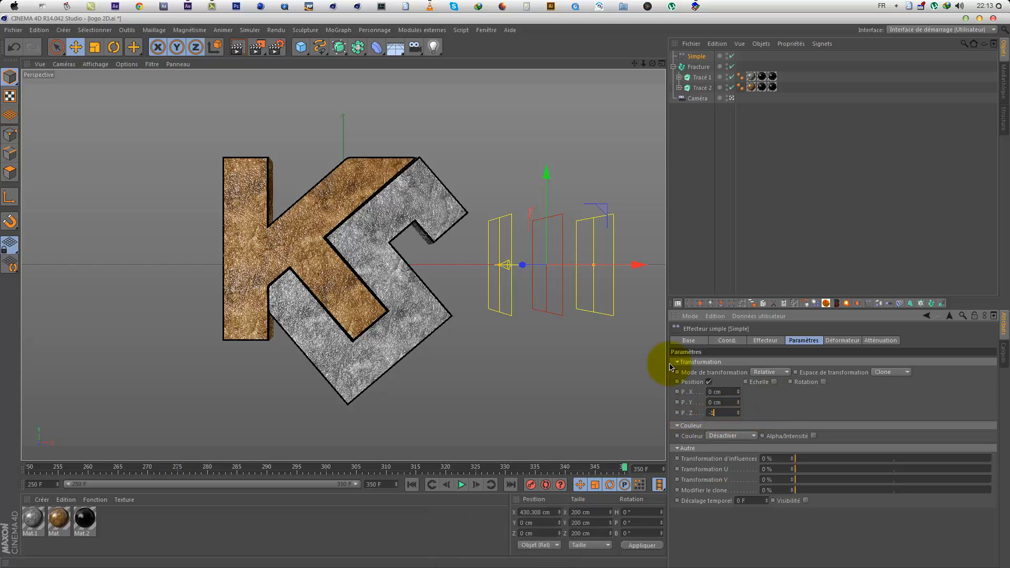
pyautogui.write('000')
pyautogui.click(784, 404)
# Step: Move the Simple effector back over the logo to X about 3 cm and set its P.Z to -1200 cm
pyautogui.moveTo(638, 264); pyautogui.dragTo(434, 266)
pyautogui.click(719, 410)
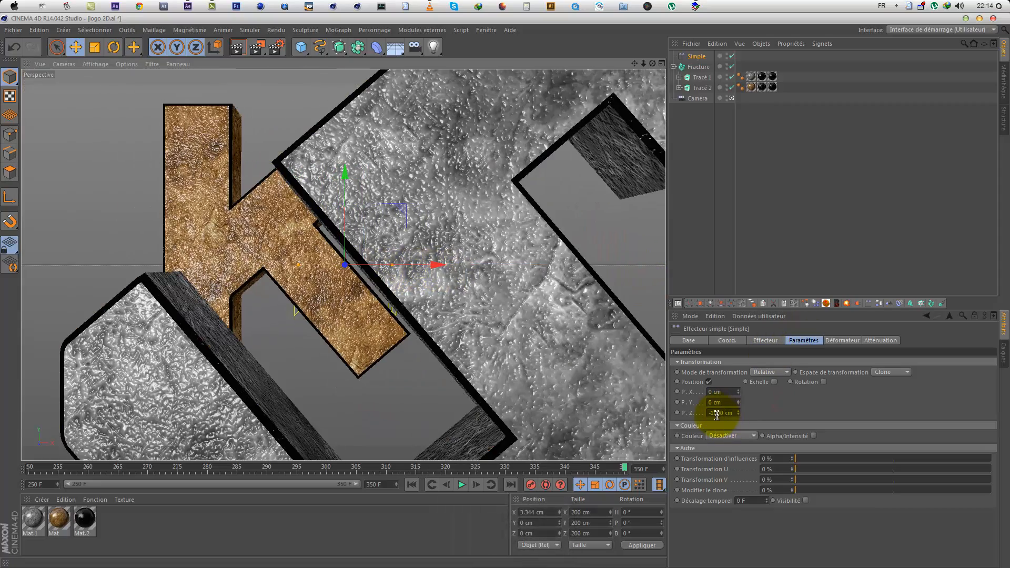
pyautogui.click(716, 415)
pyautogui.write('2')
pyautogui.click(758, 403)
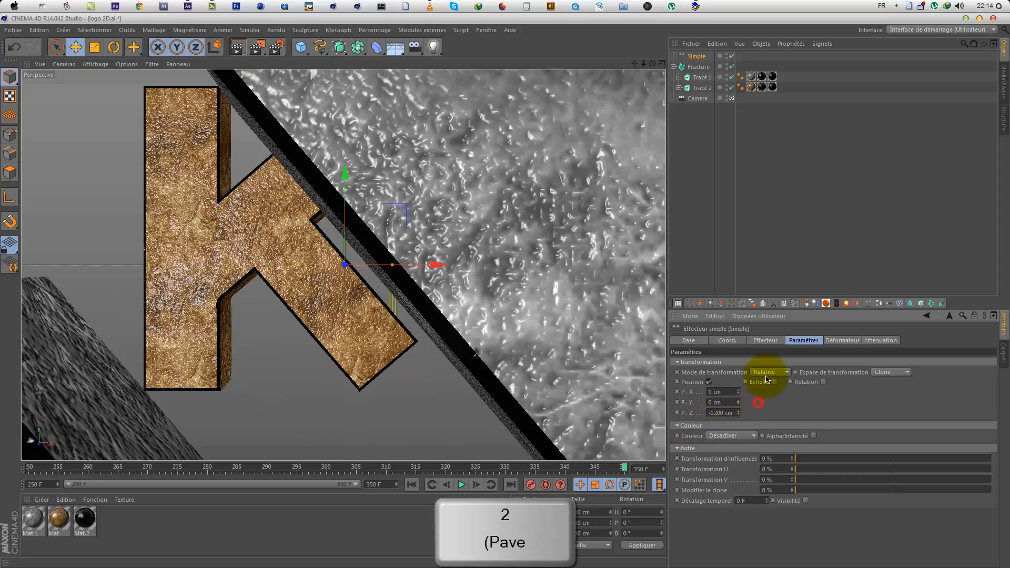
# Step: View the scene from outside the camera and set the Simple effector's P.Z to -1534 cm
pyautogui.click(732, 98)
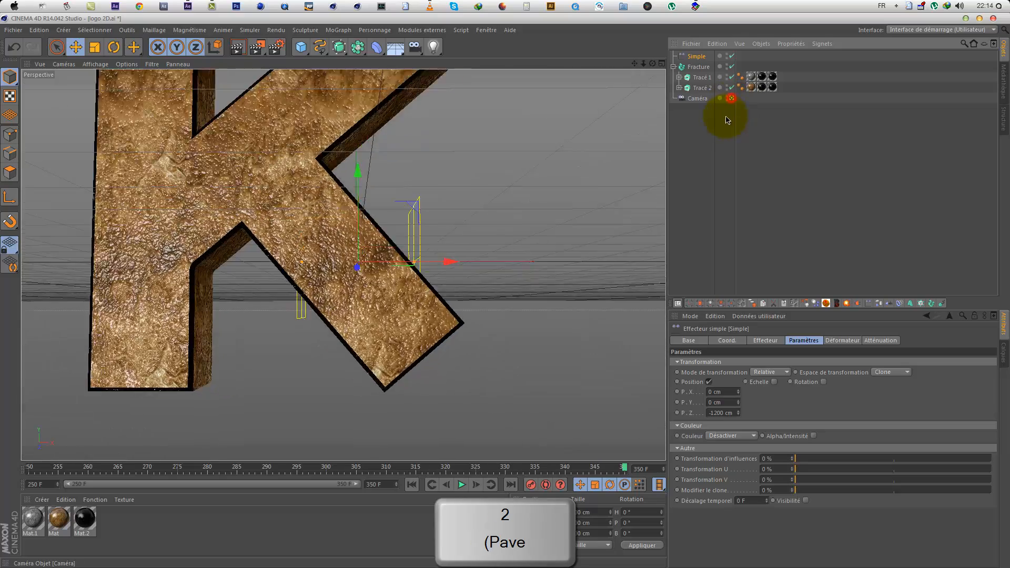
pyautogui.click(732, 98)
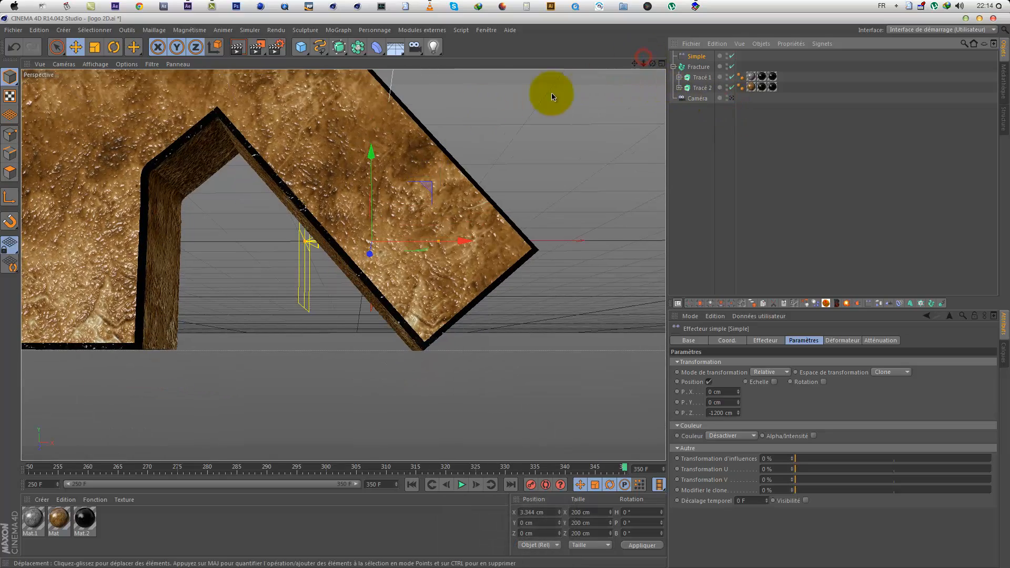
pyautogui.moveTo(643, 63); pyautogui.dragTo(582, 300)
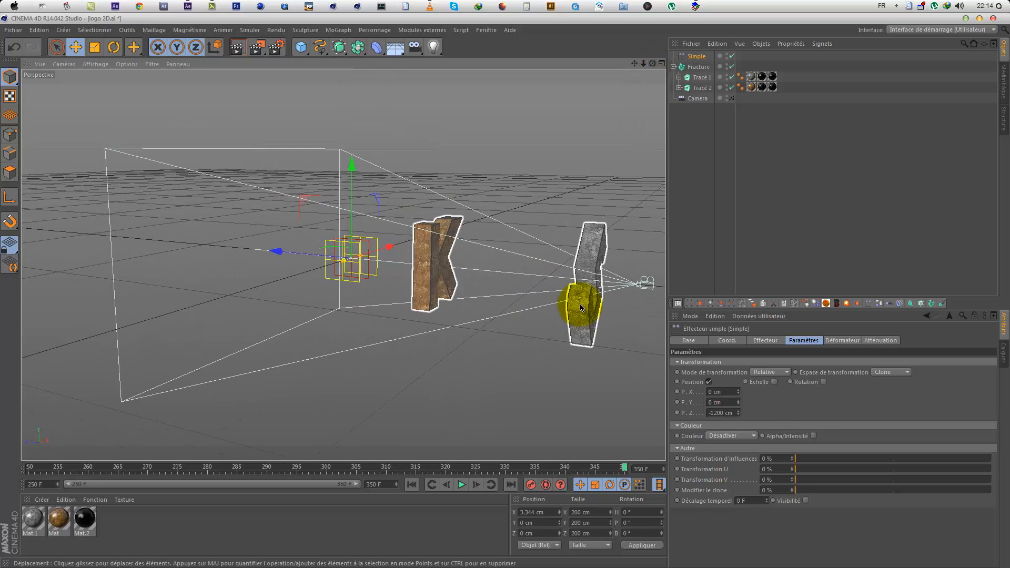
pyautogui.moveTo(738, 413); pyautogui.dragTo(749, 451)
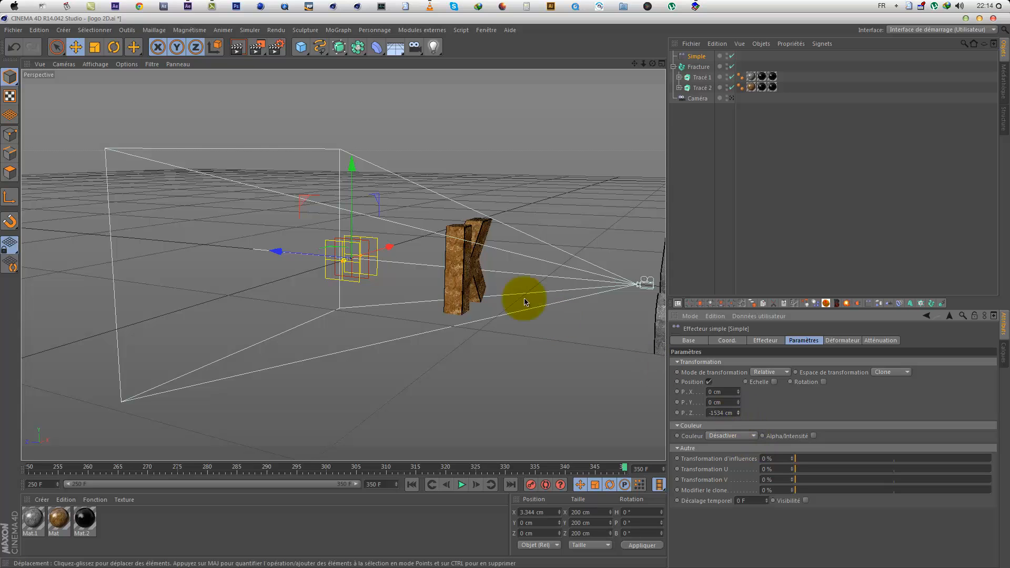
# Step: Test the Simple effector's travel along X, return to the camera view and place it at X about 127.5 cm
pyautogui.moveTo(388, 248); pyautogui.dragTo(419, 246)
pyautogui.click(731, 98)
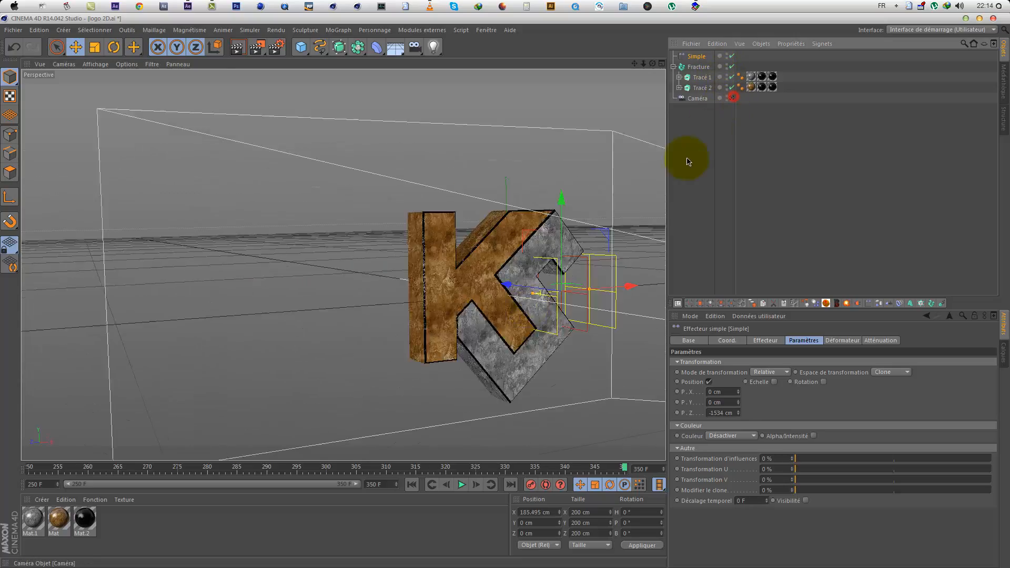
pyautogui.moveTo(518, 269)
pyautogui.mouseDown()
pyautogui.moveTo(401, 264)
pyautogui.moveTo(497, 266)
pyautogui.mouseUp()
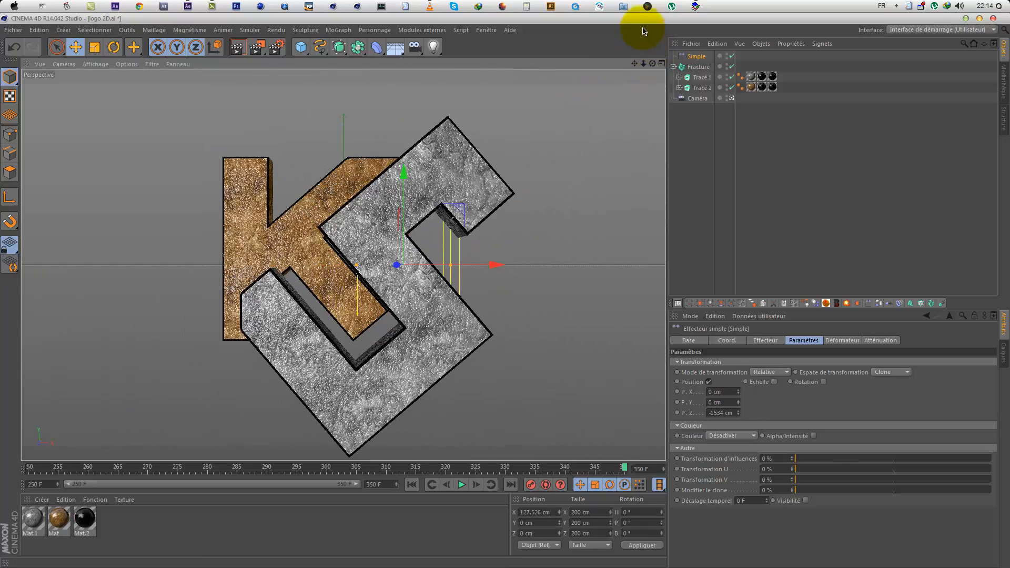
# Step: Check how the logo pieces come together in the reference video final06 around 11 seconds, and return to Cinema 4D
pyautogui.moveTo(641, 15); pyautogui.dragTo(618, 45)
pyautogui.click(954, 551)
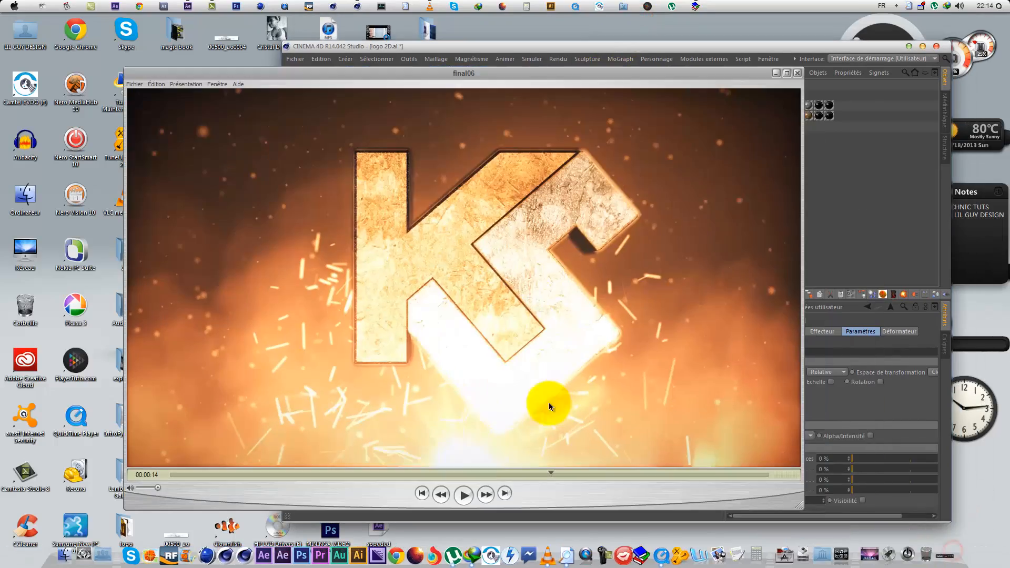
pyautogui.moveTo(478, 471)
pyautogui.mouseDown()
pyautogui.moveTo(515, 470)
pyautogui.moveTo(412, 469)
pyautogui.moveTo(490, 474)
pyautogui.moveTo(449, 474)
pyautogui.moveTo(473, 476)
pyautogui.mouseUp()
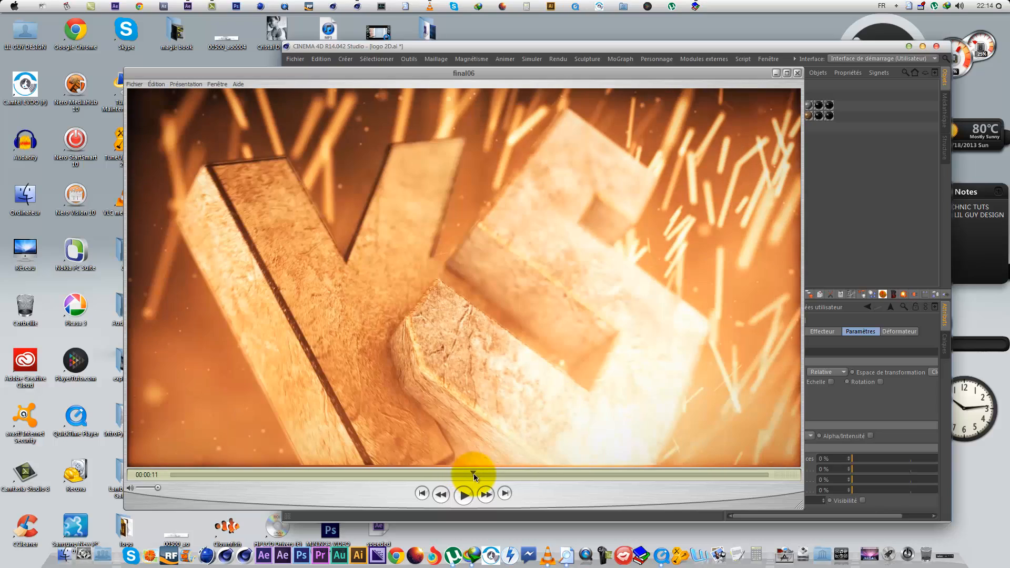
pyautogui.click(775, 75)
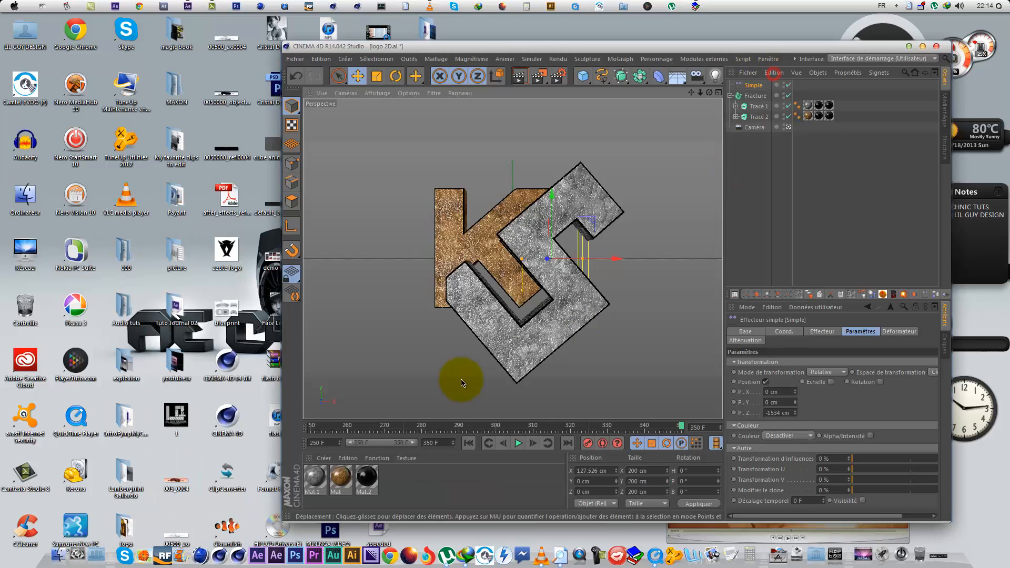
# Step: At frame 250, widen the Simple effector's linear falloff to about 331 cm along X and move the effector to X about 279 cm
pyautogui.moveTo(347, 425); pyautogui.dragTo(308, 428)
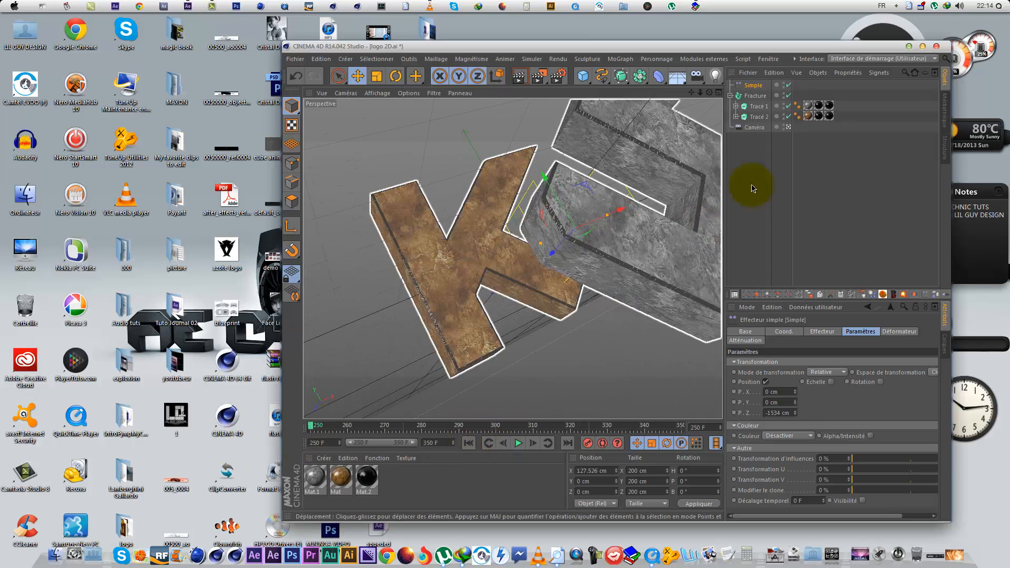
pyautogui.moveTo(621, 212); pyautogui.dragTo(591, 223)
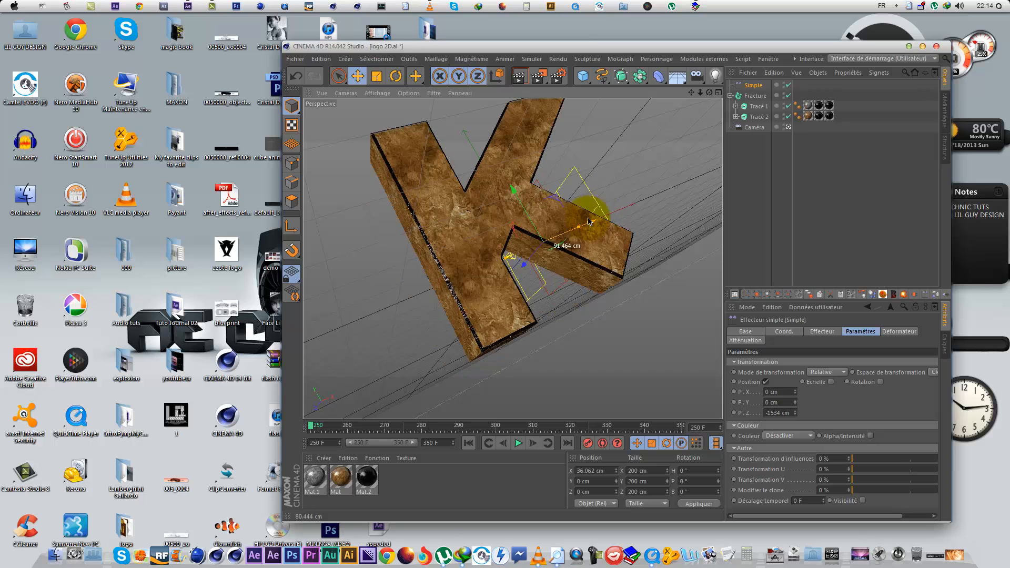
pyautogui.click(759, 342)
pyautogui.moveTo(915, 439); pyautogui.dragTo(1000, 432)
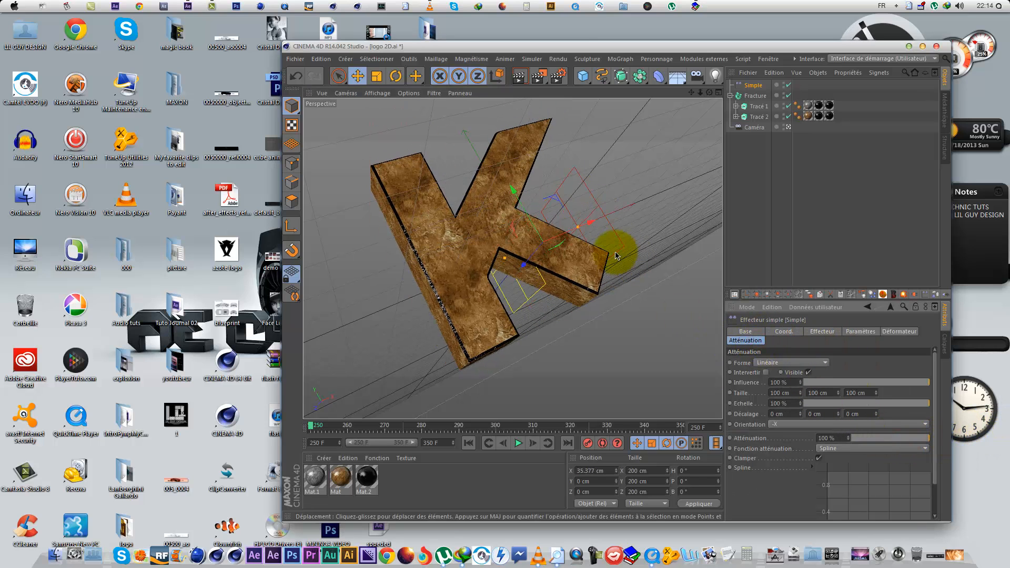
pyautogui.moveTo(580, 229); pyautogui.dragTo(635, 204)
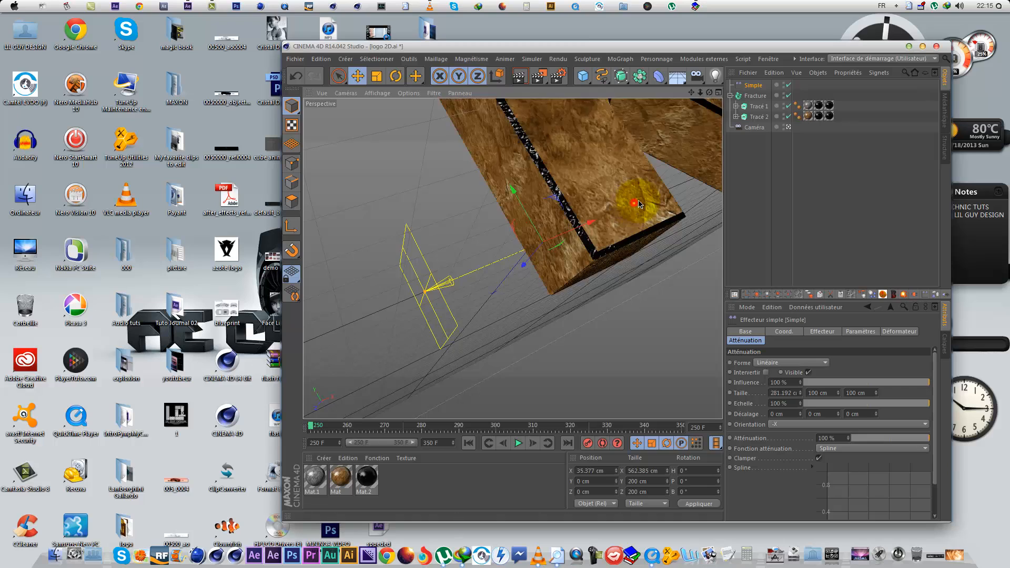
pyautogui.moveTo(632, 204); pyautogui.dragTo(766, 298)
pyautogui.moveTo(590, 225); pyautogui.dragTo(677, 219)
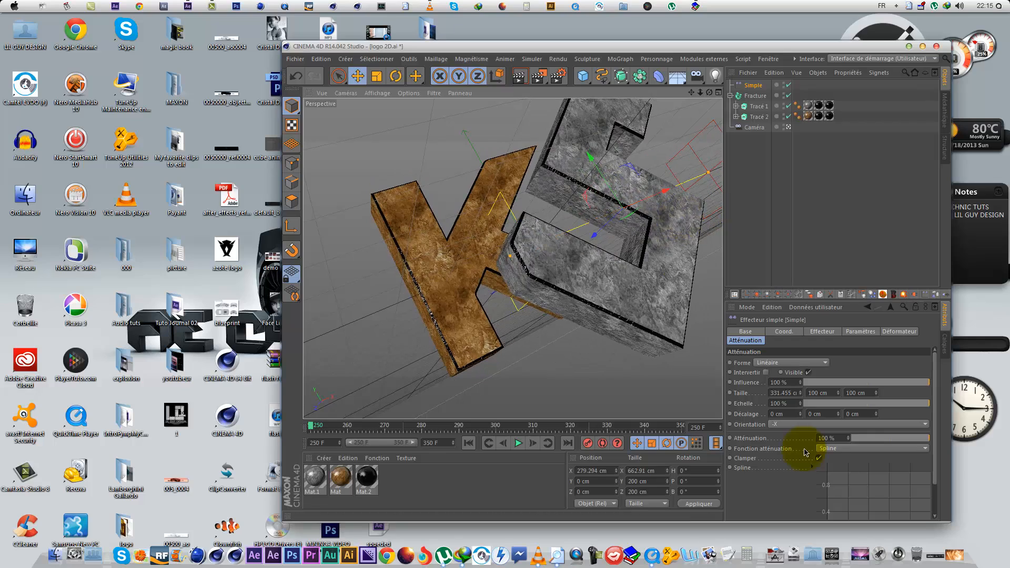
# Step: Set the first size value of the Simple effector's falloff to 455 cm
pyautogui.moveTo(803, 395); pyautogui.dragTo(801, 384)
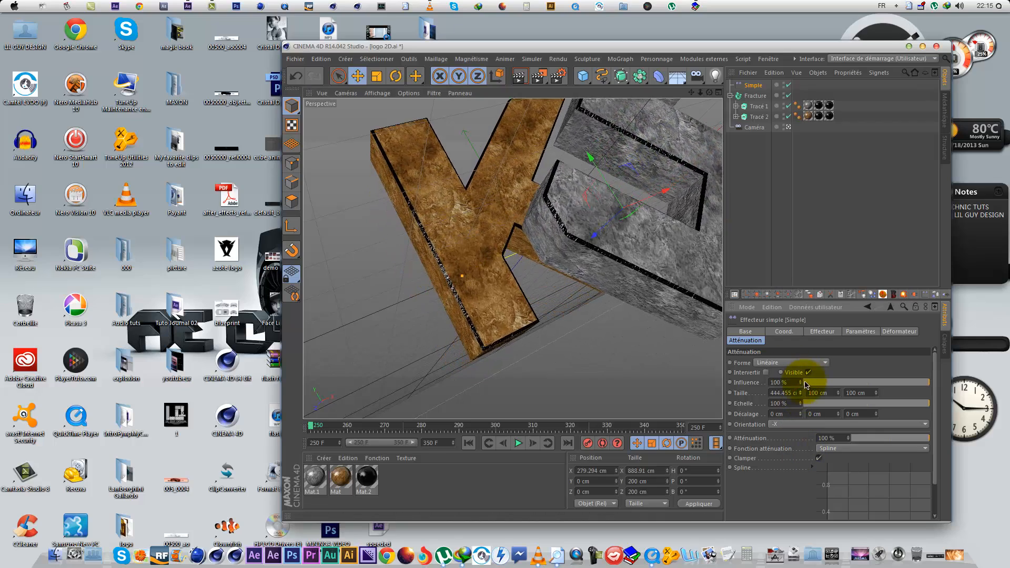
pyautogui.click(621, 164)
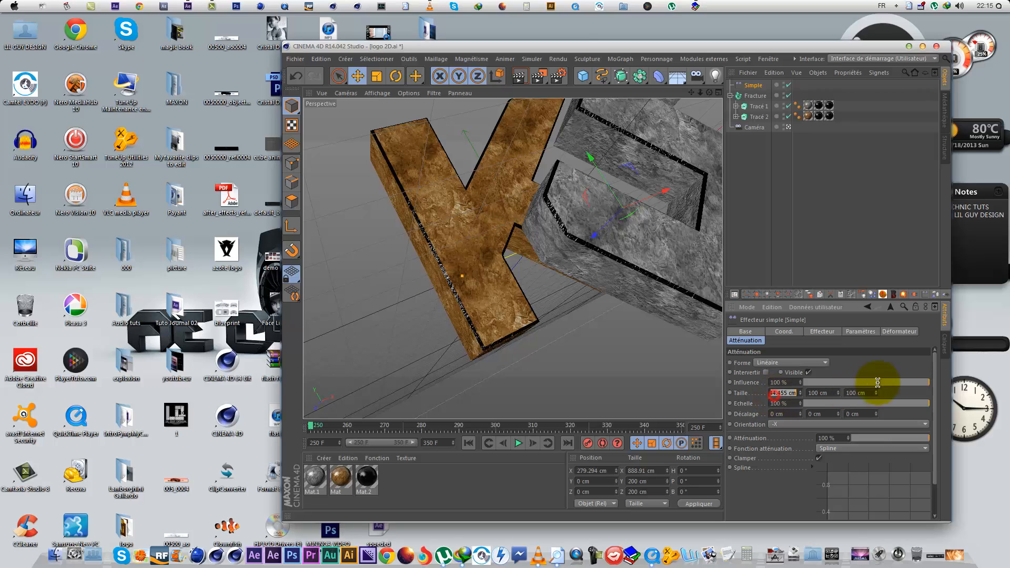
pyautogui.write('455')
pyautogui.click(854, 375)
# Step: Set the Simple effector's X position to 350 cm and record a keyframe at frame 250
pyautogui.moveTo(676, 192); pyautogui.dragTo(683, 212)
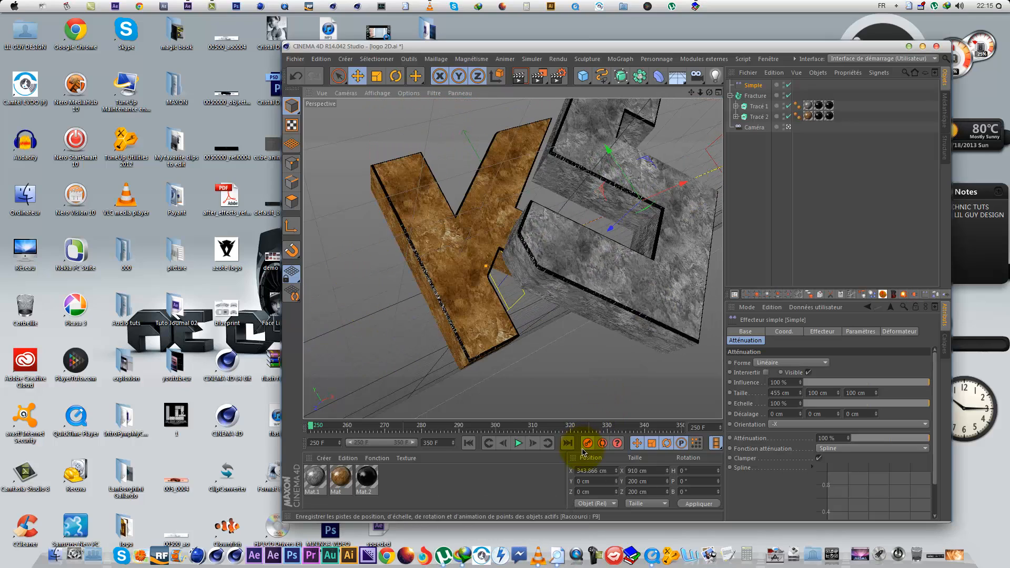
pyautogui.click(606, 225)
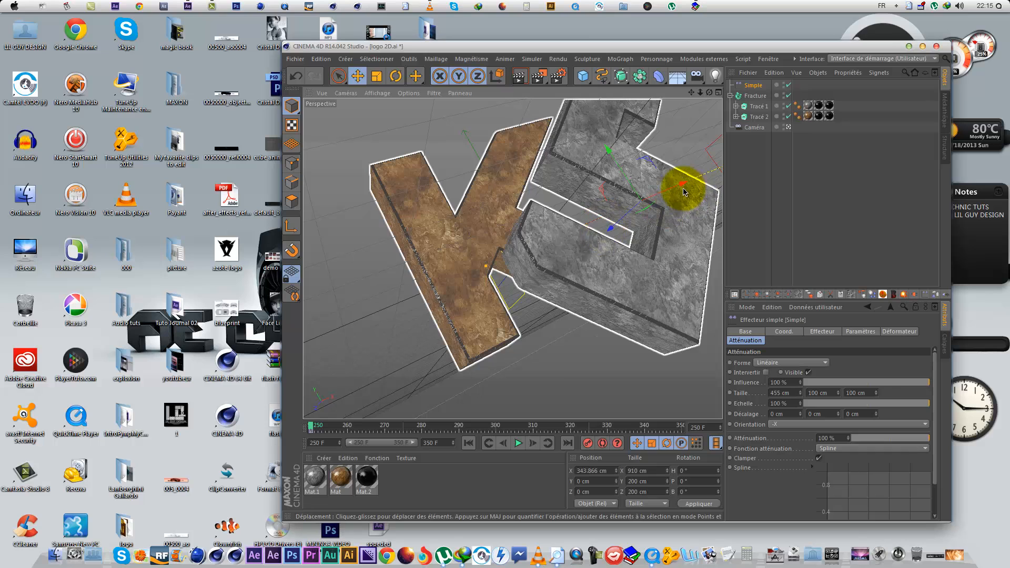
pyautogui.click(779, 331)
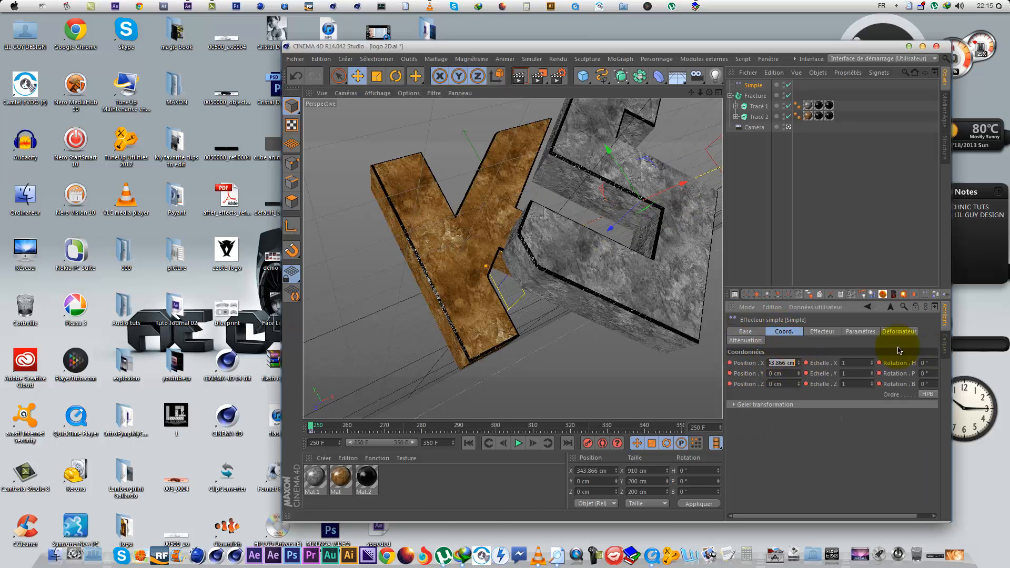
pyautogui.write('350')
pyautogui.press('Return')
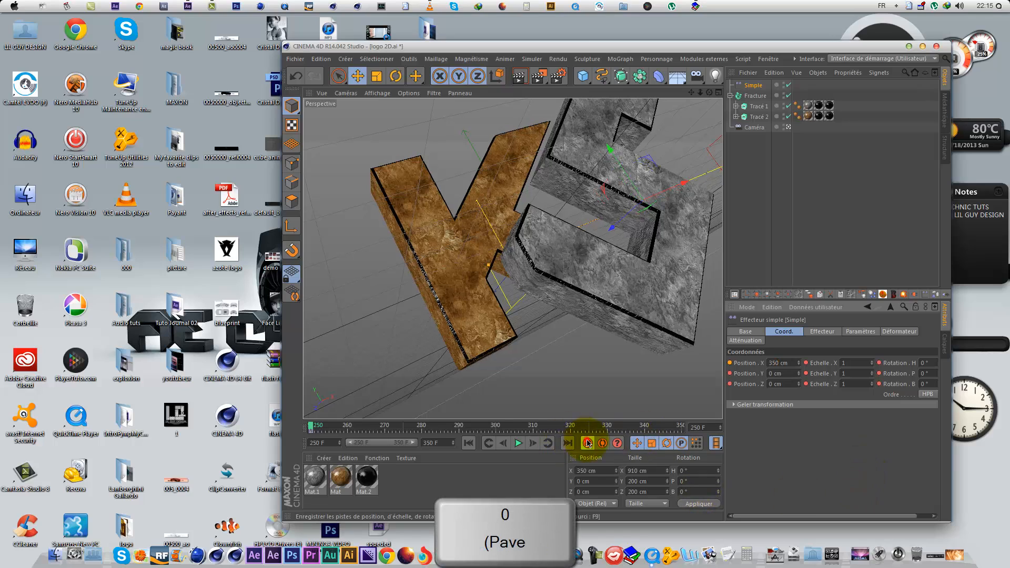
# Step: At frame 325, move the Simple effector along X to about 595.7 cm and record a keyframe
pyautogui.moveTo(669, 181); pyautogui.dragTo(553, 361)
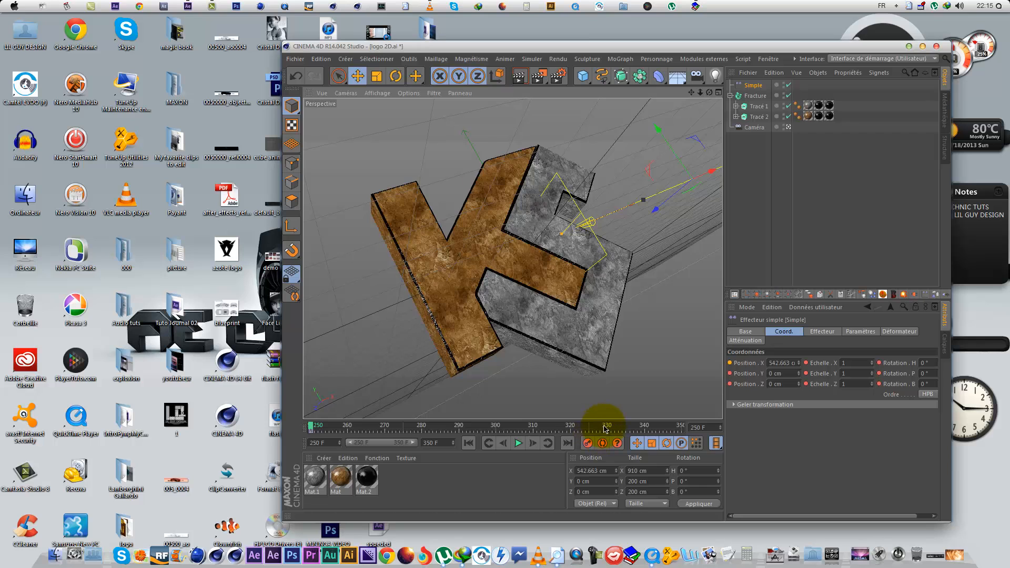
pyautogui.moveTo(605, 429); pyautogui.dragTo(761, 447)
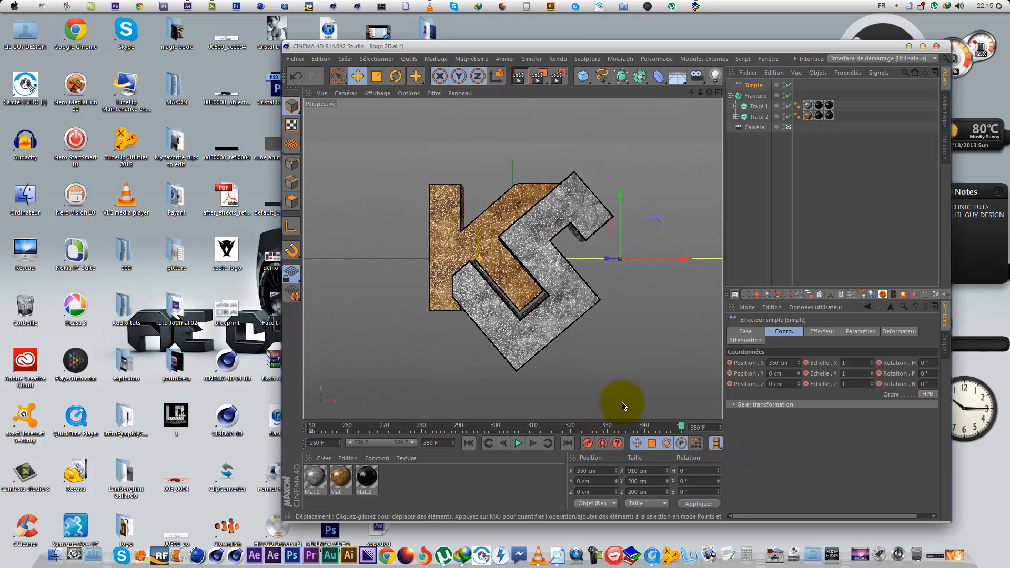
pyautogui.moveTo(635, 429)
pyautogui.mouseDown()
pyautogui.moveTo(688, 429)
pyautogui.moveTo(642, 423)
pyautogui.mouseUp()
pyautogui.doubleClick(716, 50)
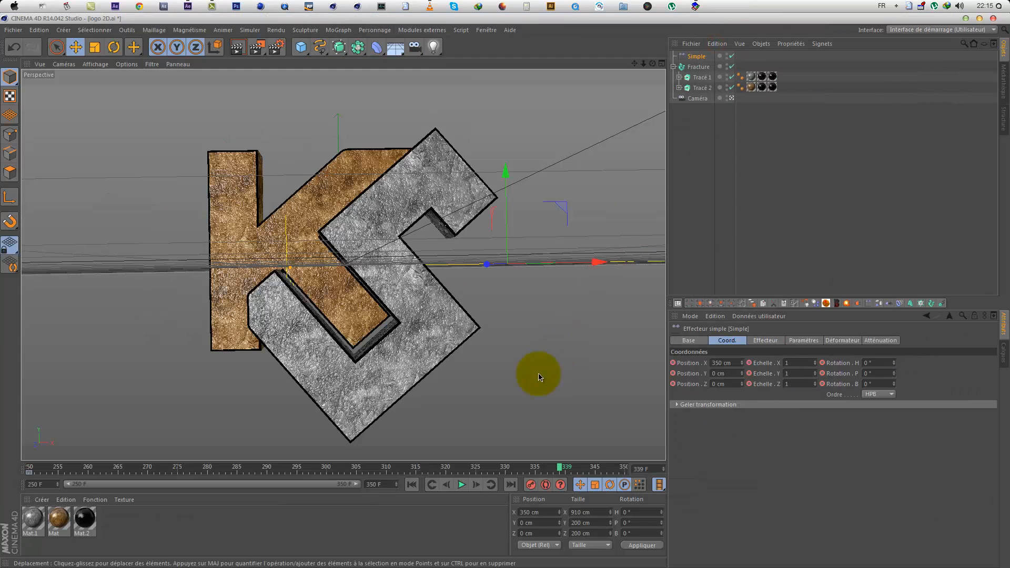
pyautogui.click(478, 470)
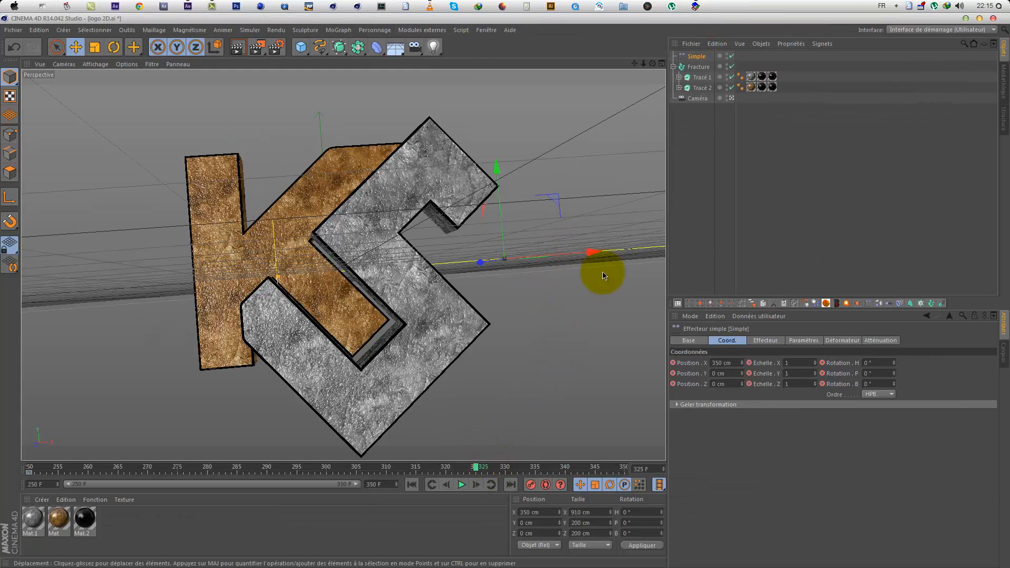
pyautogui.moveTo(599, 258); pyautogui.dragTo(510, 294)
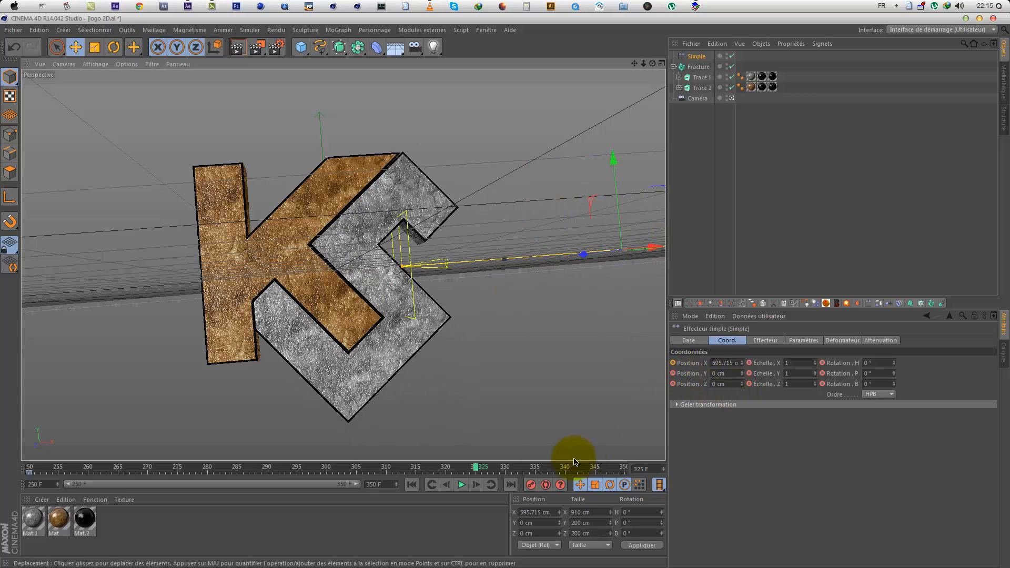
pyautogui.moveTo(480, 470); pyautogui.dragTo(626, 476)
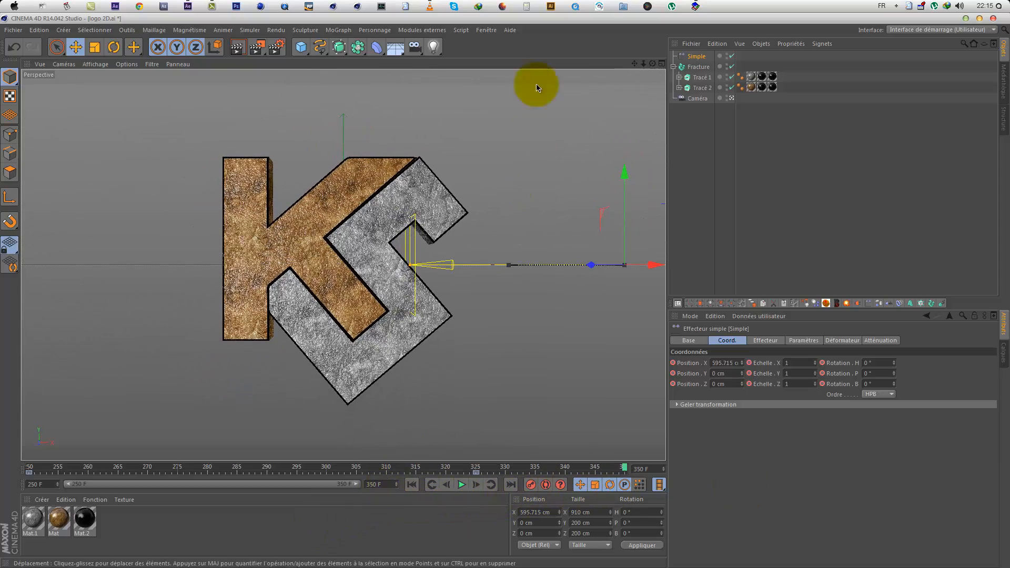
# Step: Check the logo's motion in the reference video final06 around 16 to 17 seconds, and return to Cinema 4D
pyautogui.doubleClick(634, 25)
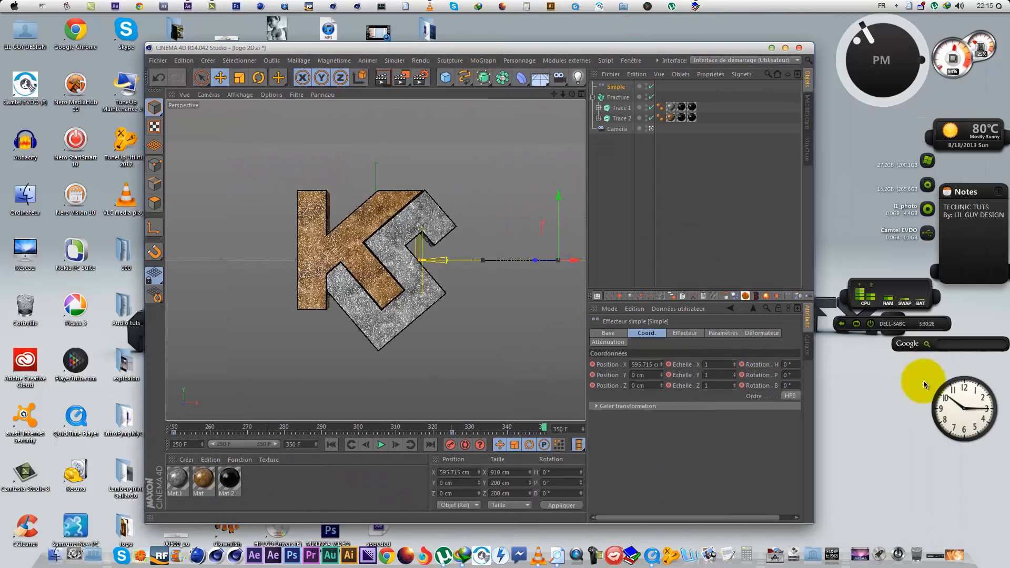
pyautogui.click(947, 553)
pyautogui.moveTo(479, 482); pyautogui.dragTo(623, 465)
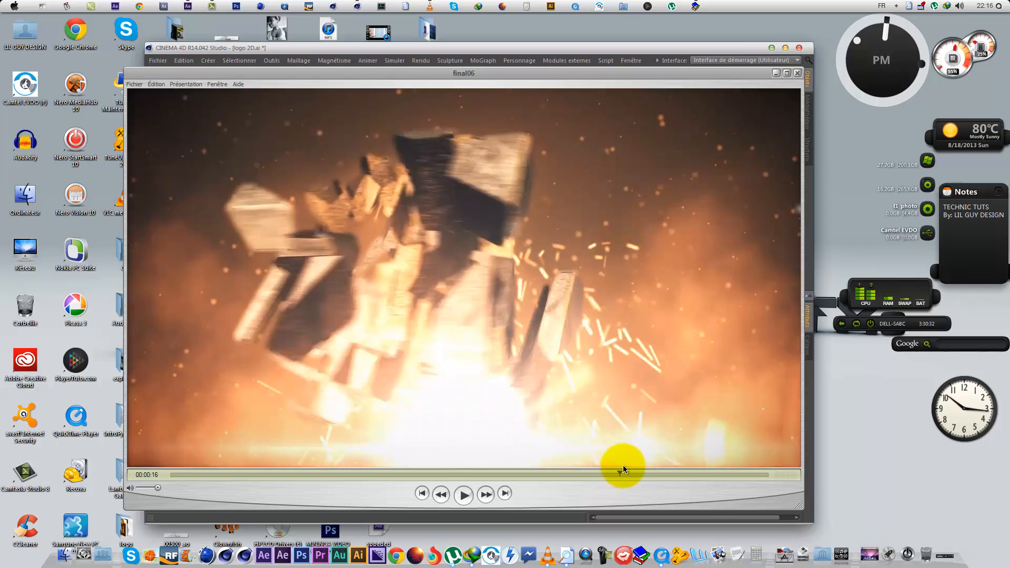
pyautogui.click(774, 73)
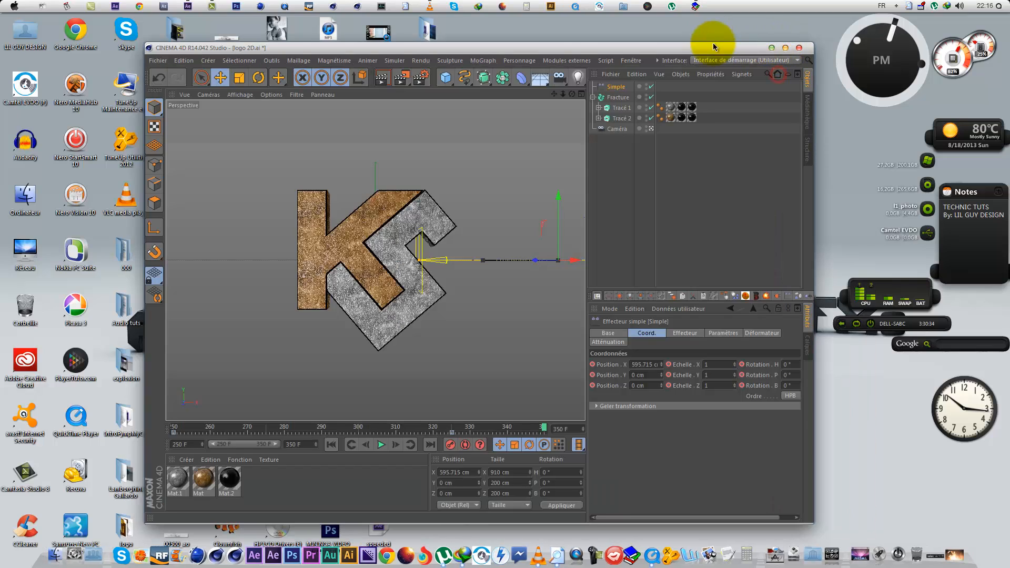
pyautogui.doubleClick(713, 43)
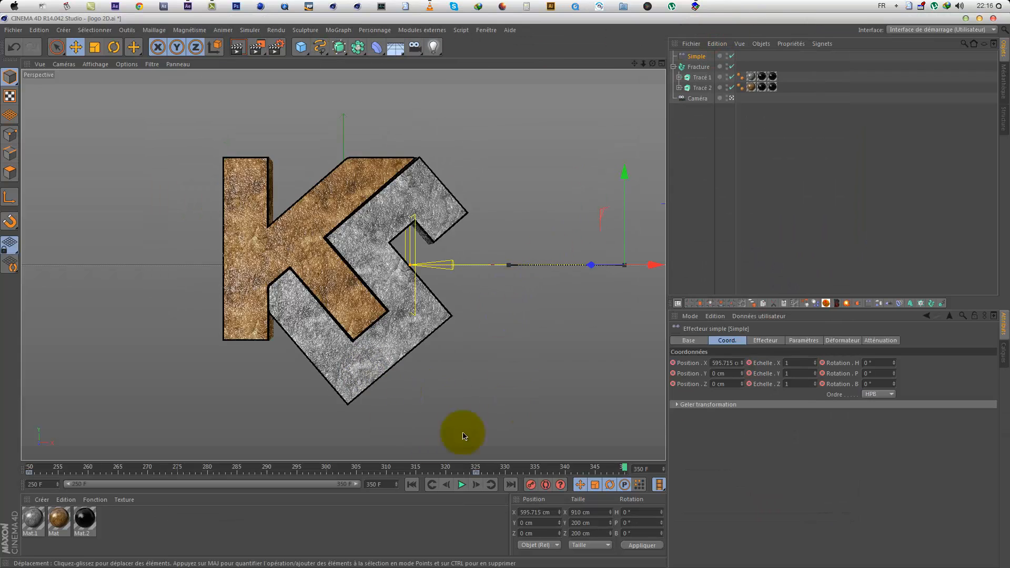
pyautogui.doubleClick(731, 20)
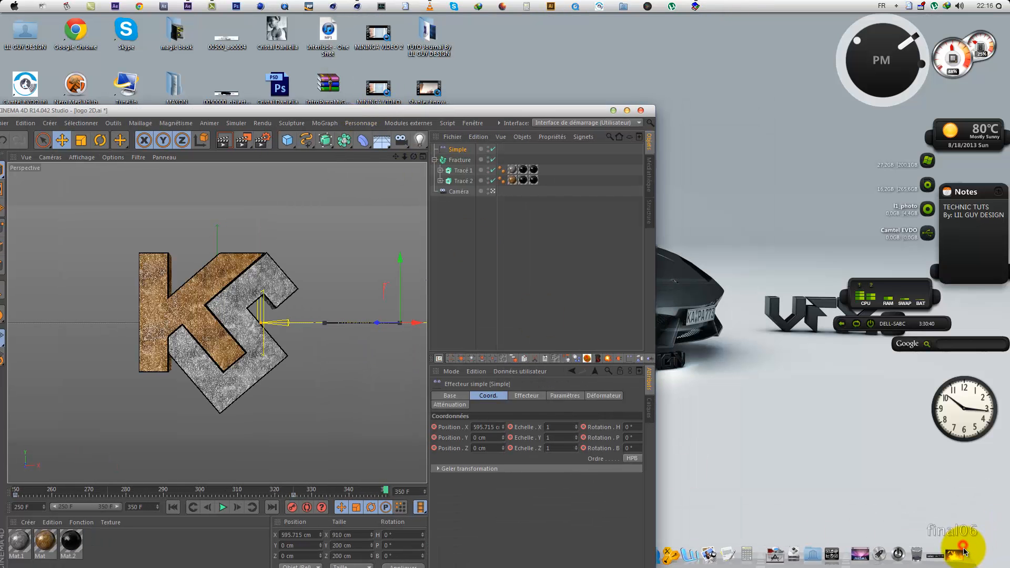
pyautogui.click(964, 551)
pyautogui.click(572, 473)
pyautogui.moveTo(529, 469); pyautogui.dragTo(656, 480)
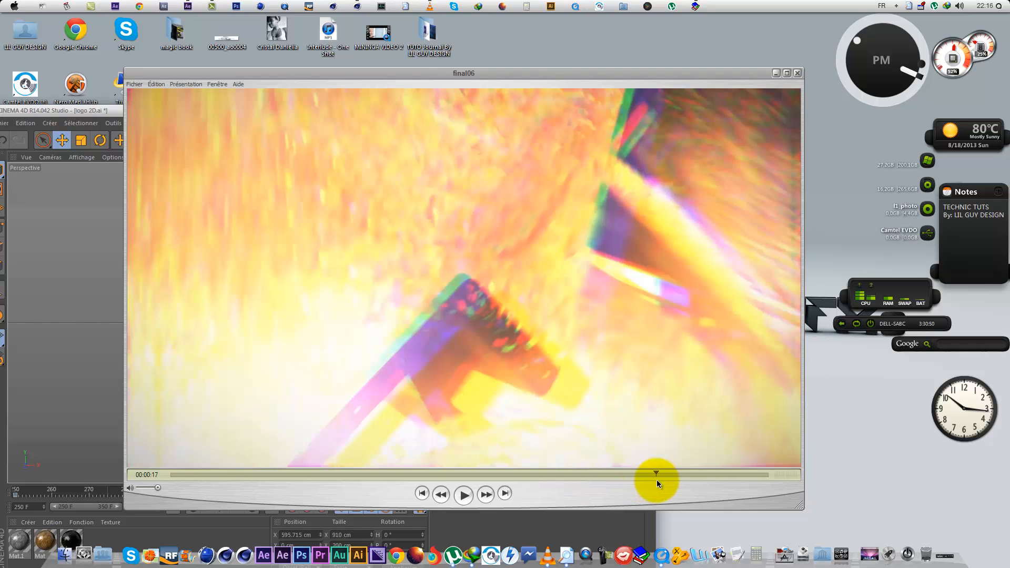
pyautogui.click(775, 73)
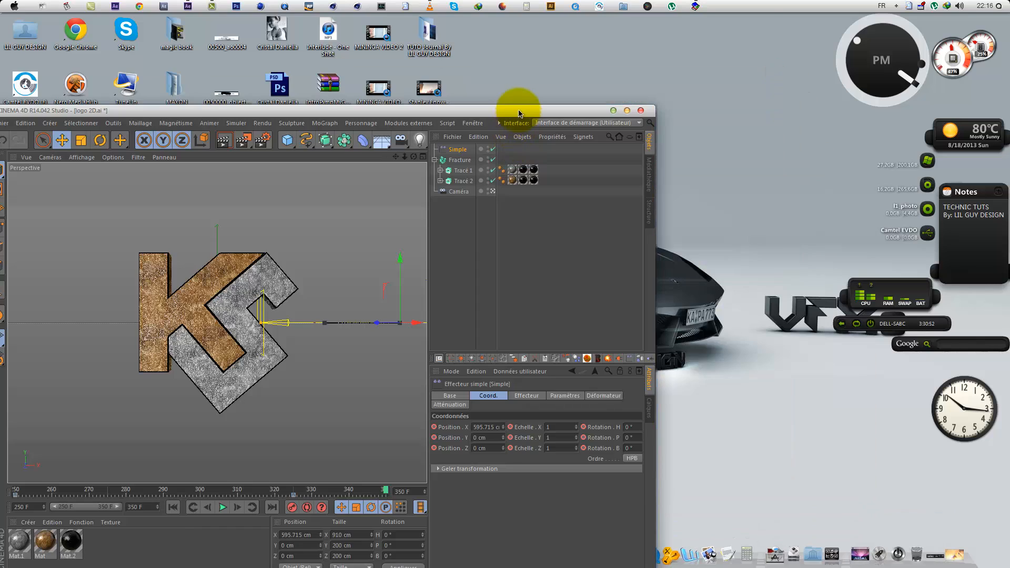
pyautogui.doubleClick(517, 105)
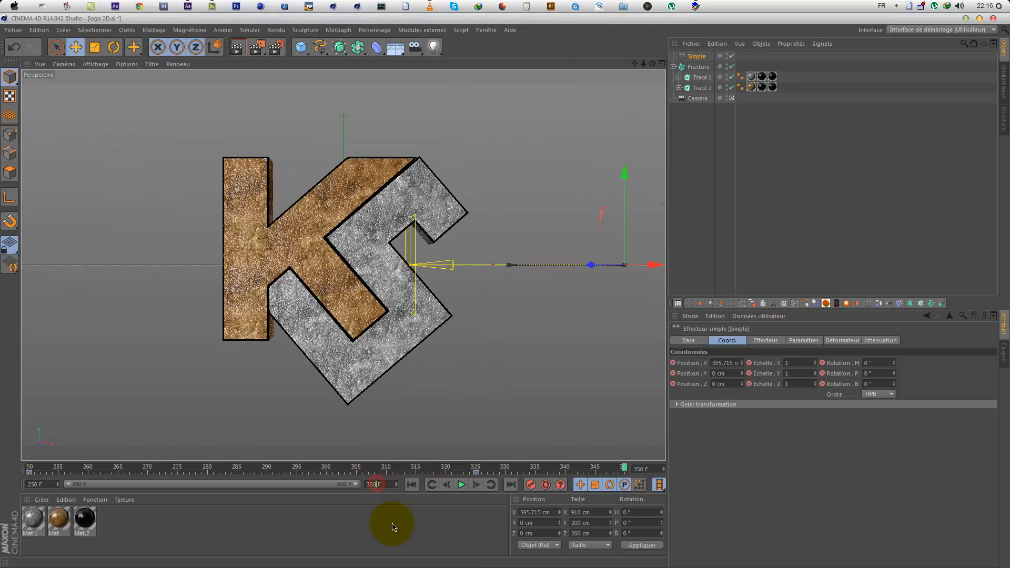
# Step: Extend the project by 75 frames to frame 425 and stretch the preview range to the new end
pyautogui.press('Delete')
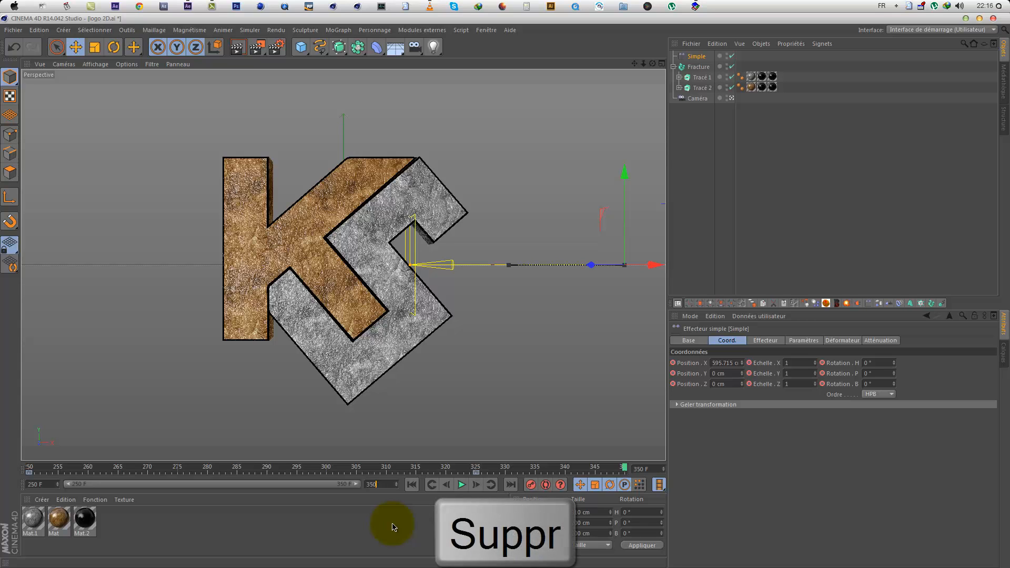
pyautogui.write('+75')
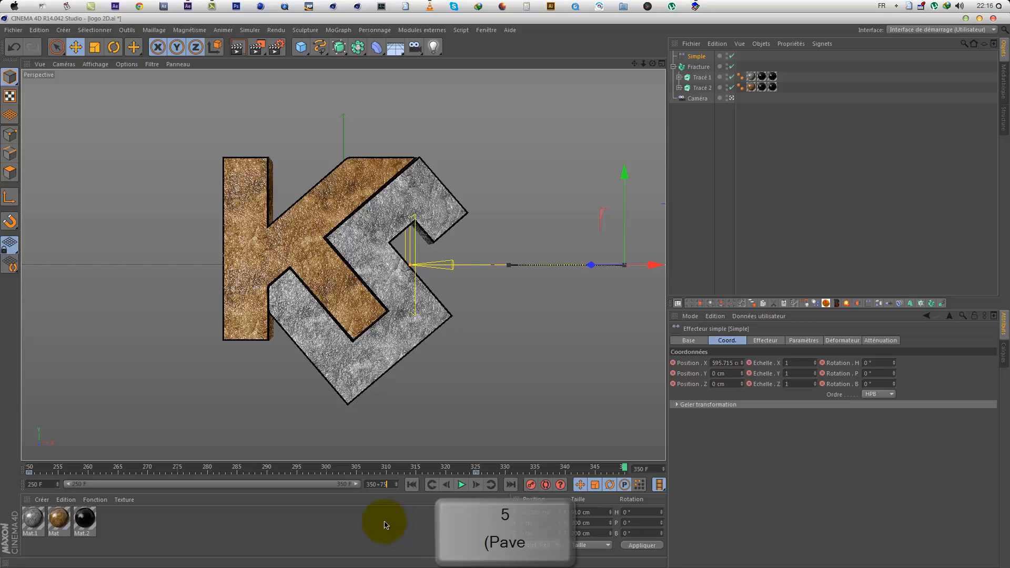
pyautogui.click(385, 524)
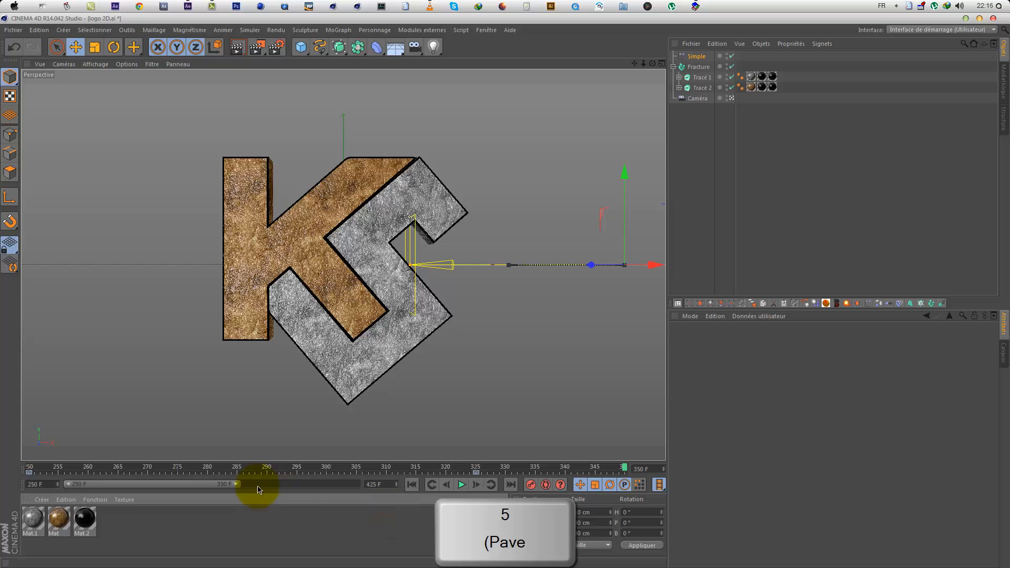
pyautogui.moveTo(238, 485); pyautogui.dragTo(357, 491)
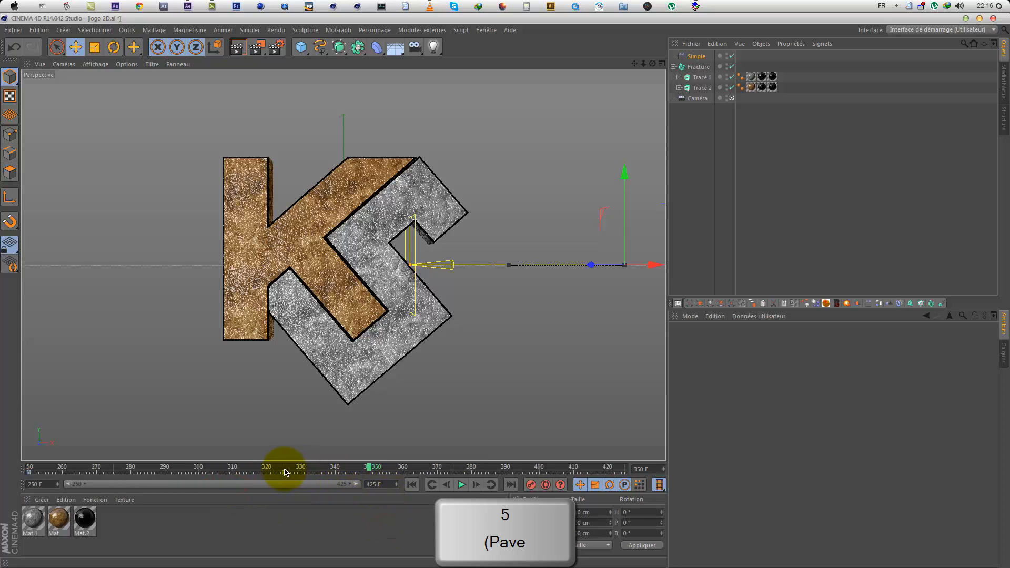
# Step: At frame 350, record a keyframe for the Fracture object's heading rotation (Rotation H) at 0°
pyautogui.click(284, 468)
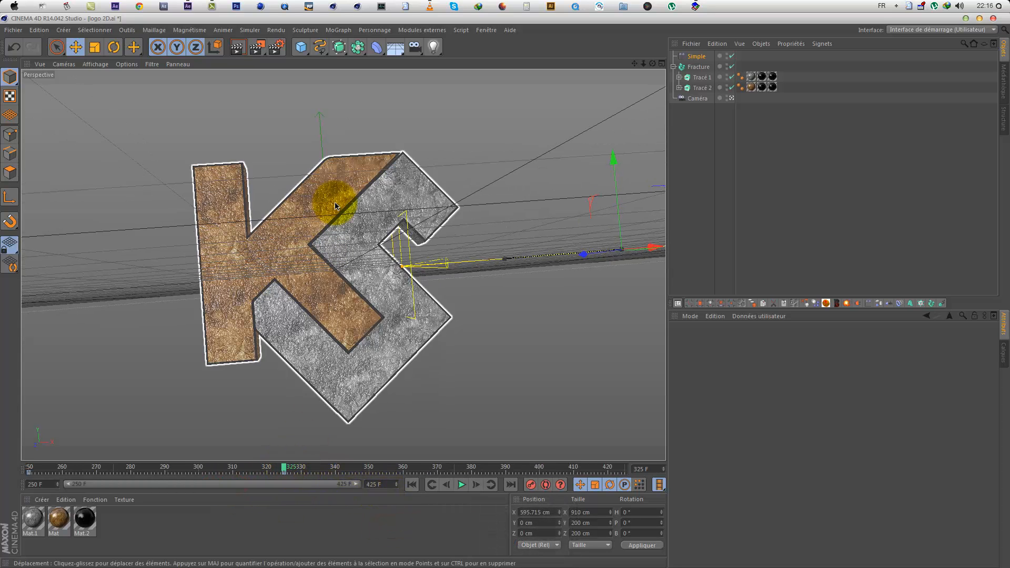
pyautogui.moveTo(351, 466); pyautogui.dragTo(371, 466)
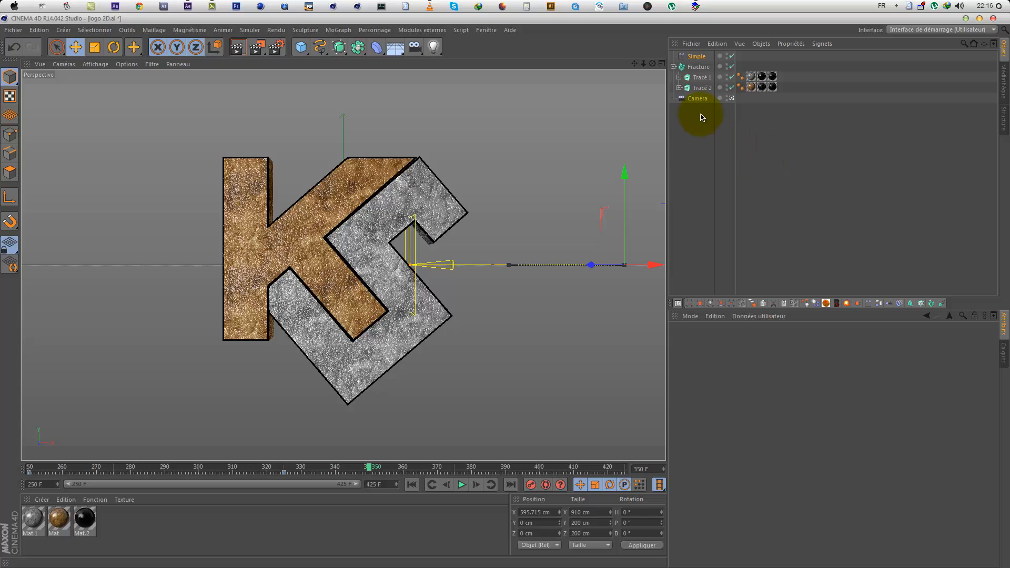
pyautogui.click(700, 67)
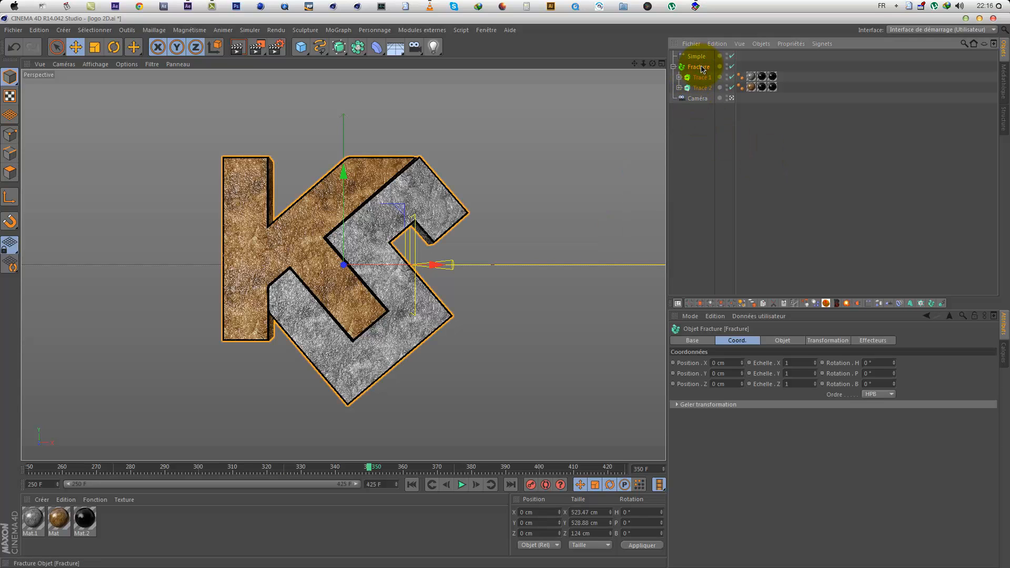
pyautogui.keyDown('ctrl'); pyautogui.click(823, 363); pyautogui.keyUp('ctrl')
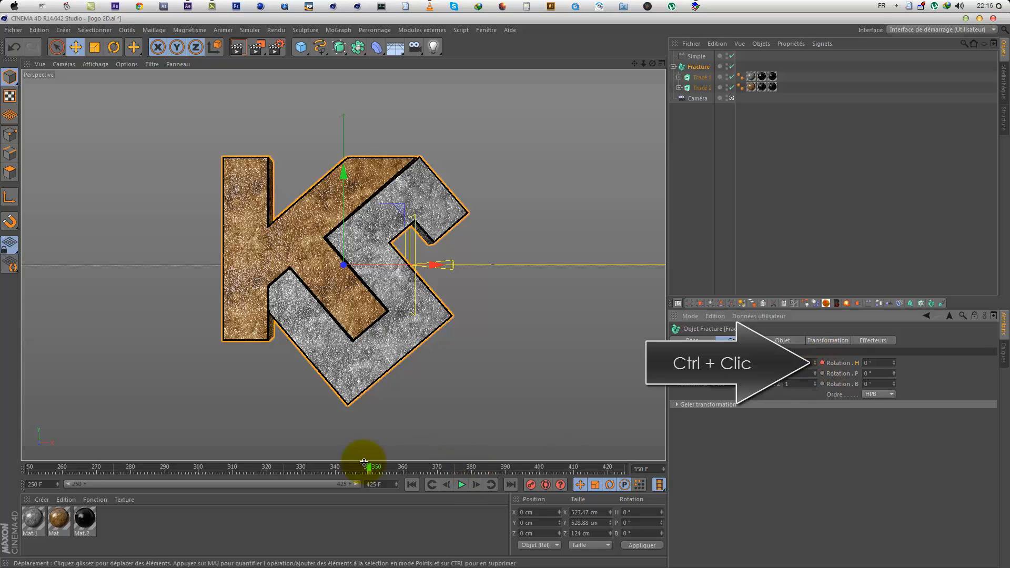
# Step: Go to frame 425 and set the Fracture object's Rotation H to 720°
pyautogui.moveTo(378, 470); pyautogui.dragTo(466, 475)
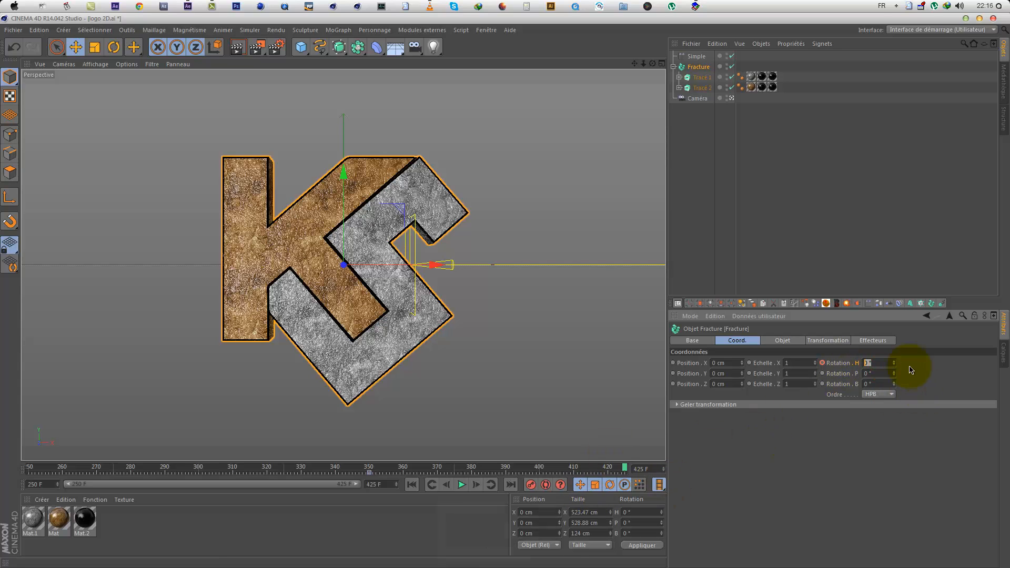
pyautogui.write('720')
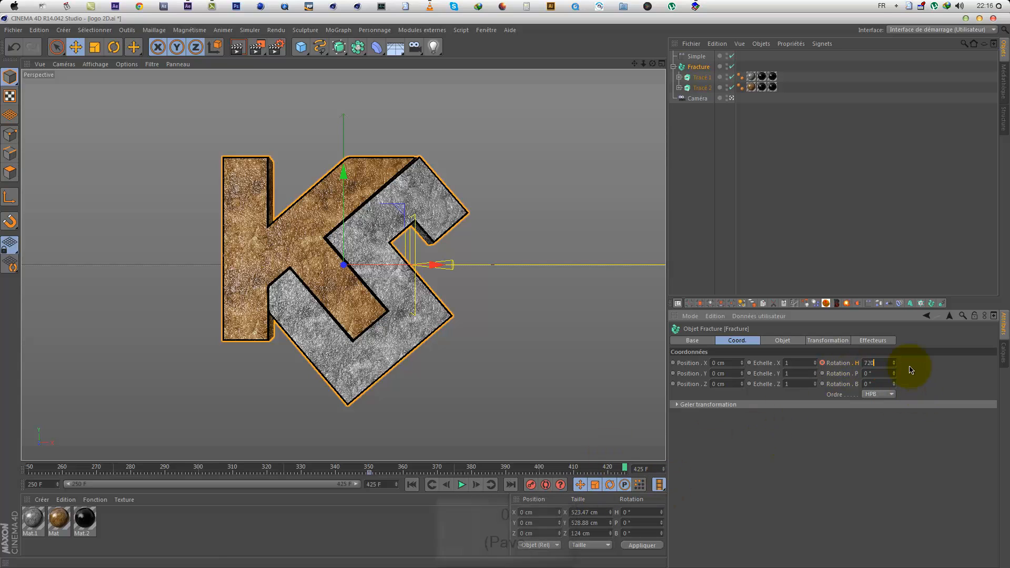
pyautogui.click(901, 452)
# Step: Check the logo's spin in the reference video final06 around 17 seconds, and return to Cinema 4D
pyautogui.doubleClick(741, 21)
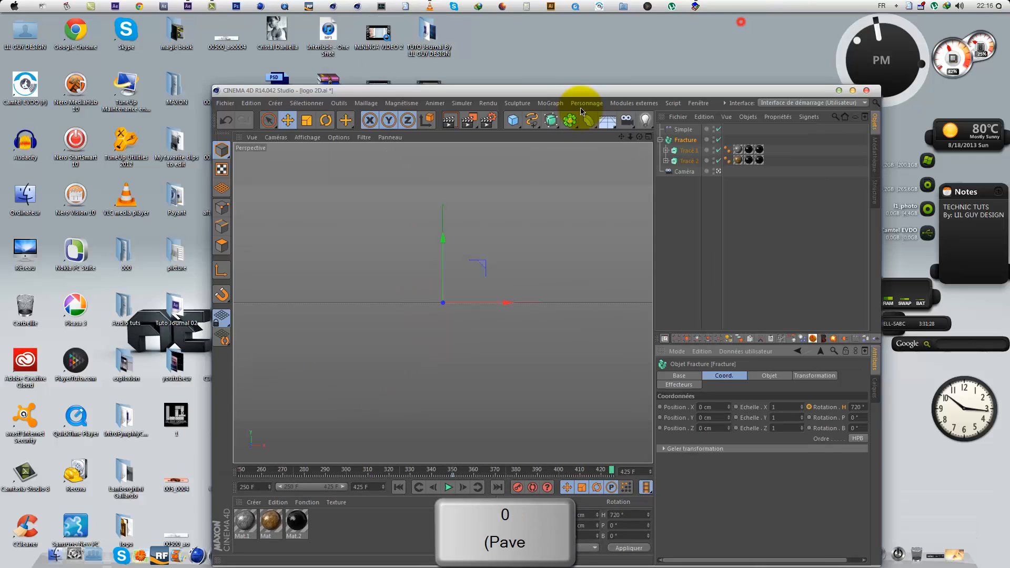
pyautogui.click(956, 555)
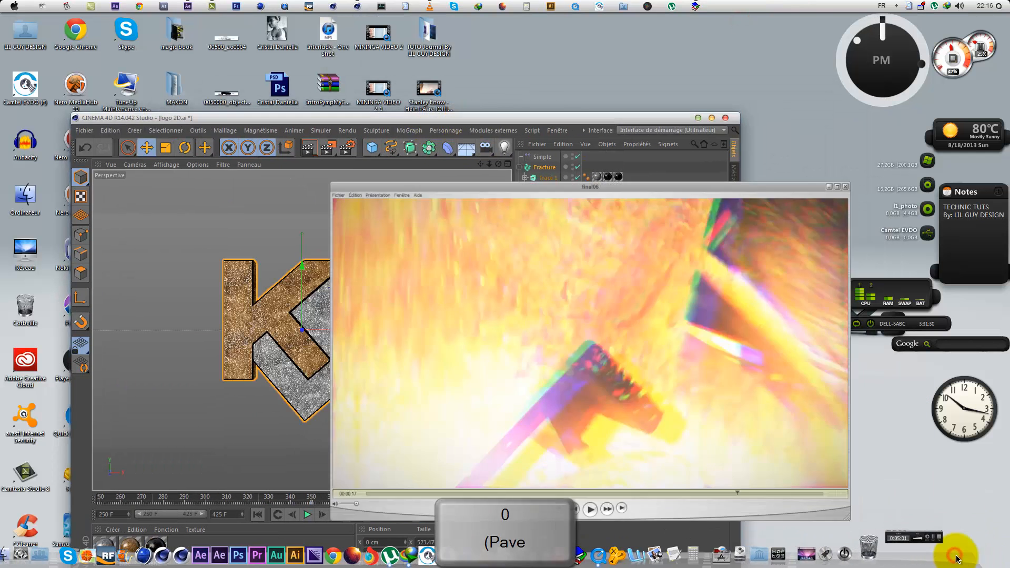
pyautogui.moveTo(581, 472); pyautogui.dragTo(646, 475)
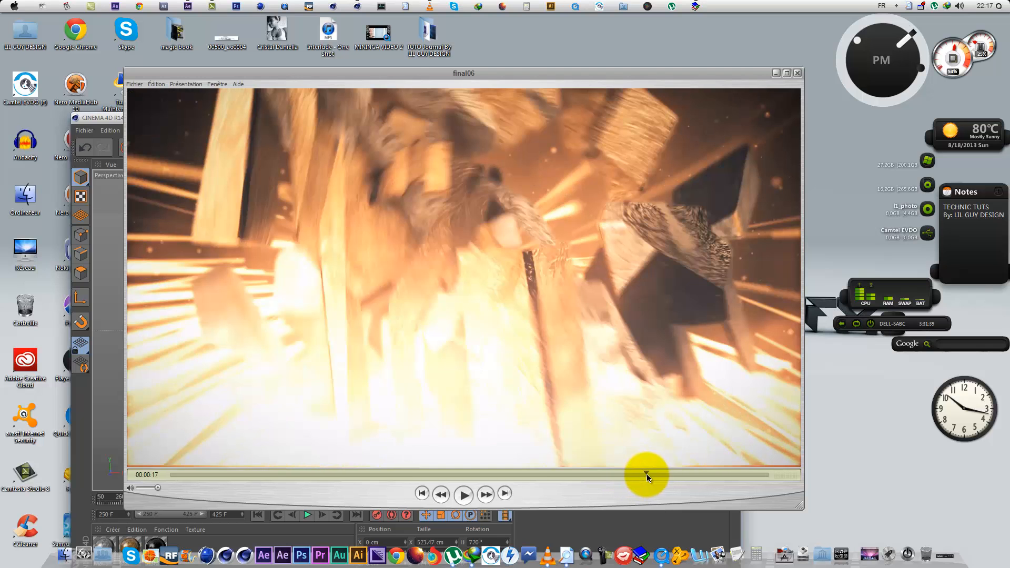
pyautogui.click(776, 73)
pyautogui.doubleClick(662, 120)
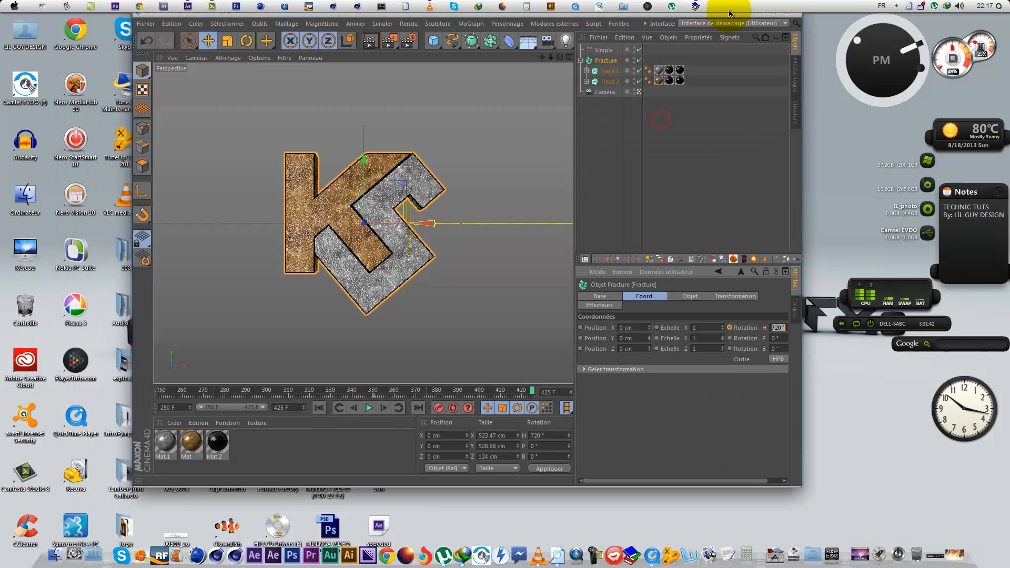
# Step: Set the Fracture object's Rotation H to -360° and record its keyframe at frame 425
pyautogui.write('3')
pyautogui.press('BackSpace')
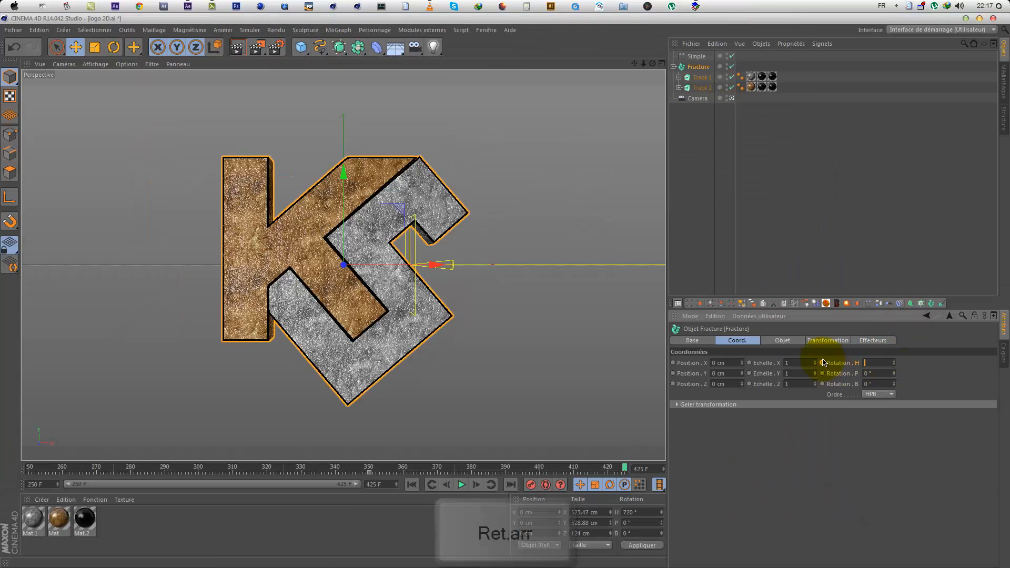
pyautogui.write('-360')
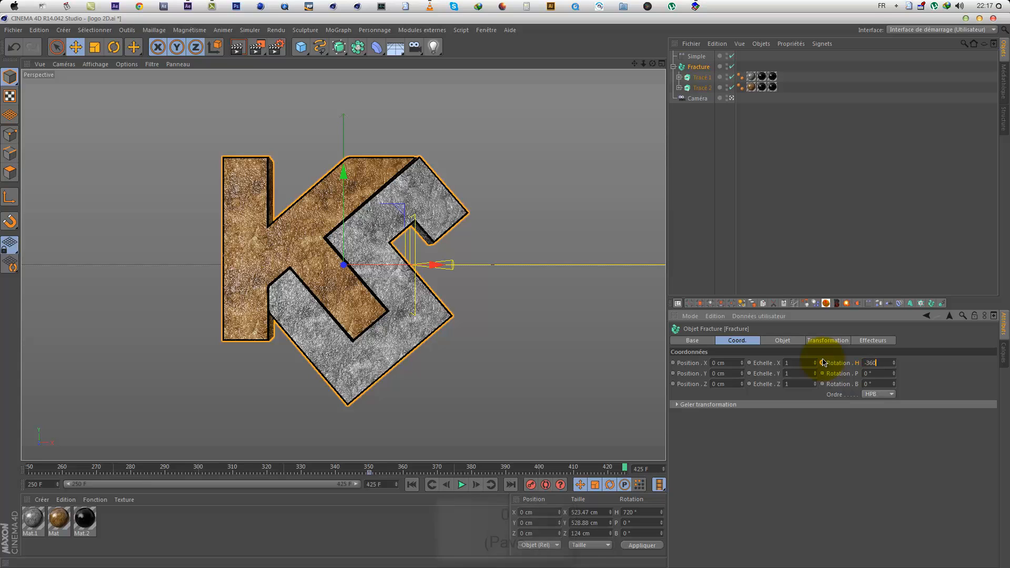
pyautogui.click(833, 480)
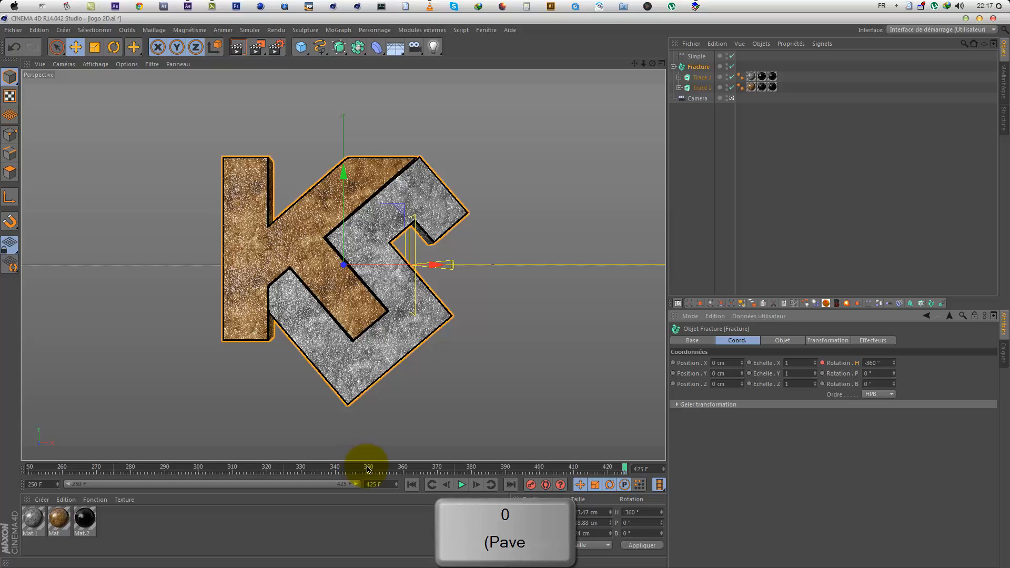
# Step: Scrub between frames 350 and 425 to review the logo's spin, stopping around frame 376 to see its side
pyautogui.moveTo(361, 469); pyautogui.dragTo(633, 470)
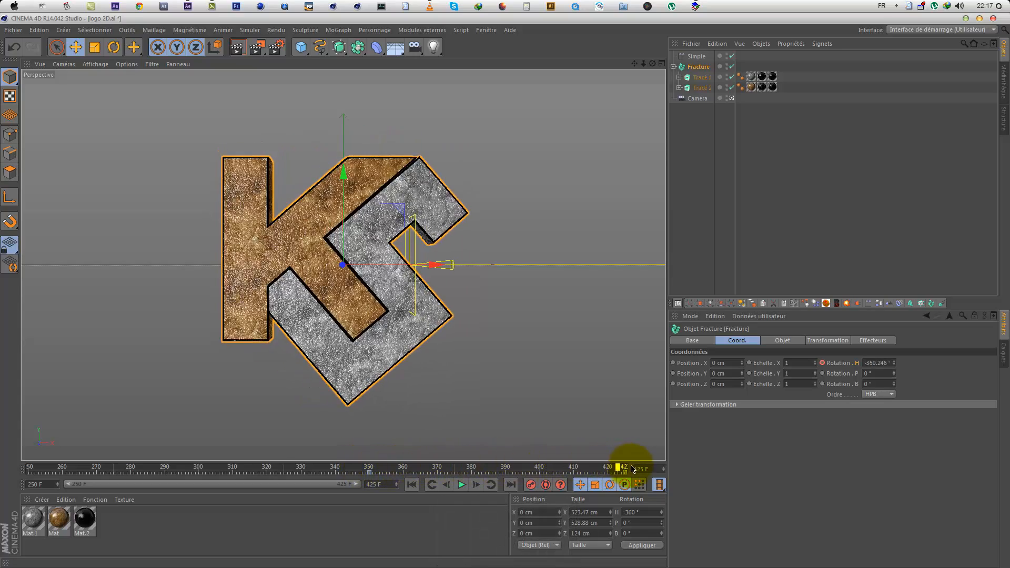
pyautogui.click(368, 473)
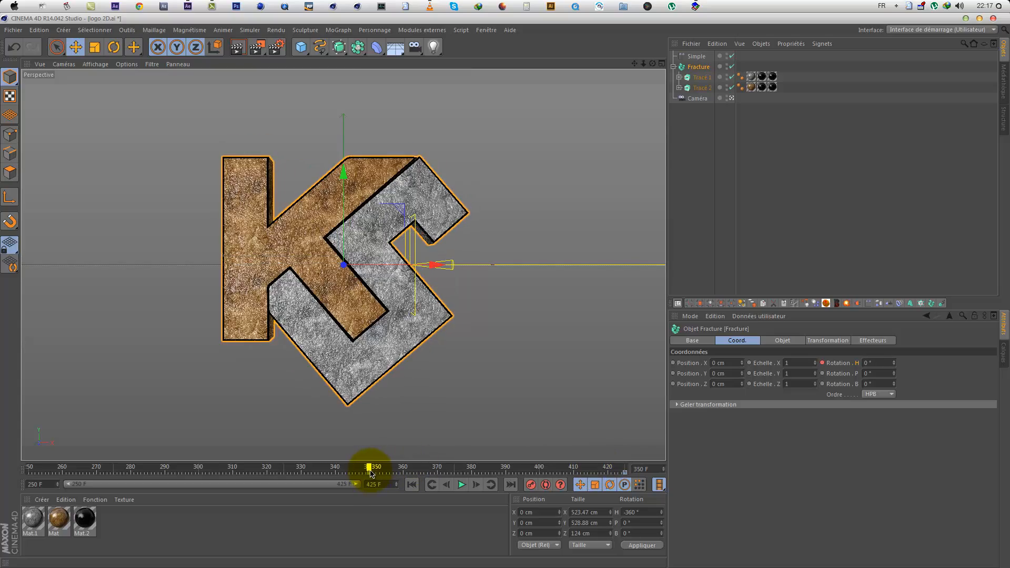
pyautogui.moveTo(382, 471); pyautogui.dragTo(458, 477)
# Step: Set the Z extrusion movement of both Tracé 1 and Tracé 2 to 100 cm and scrub to frame 425 to check the thickness
pyautogui.click(702, 88)
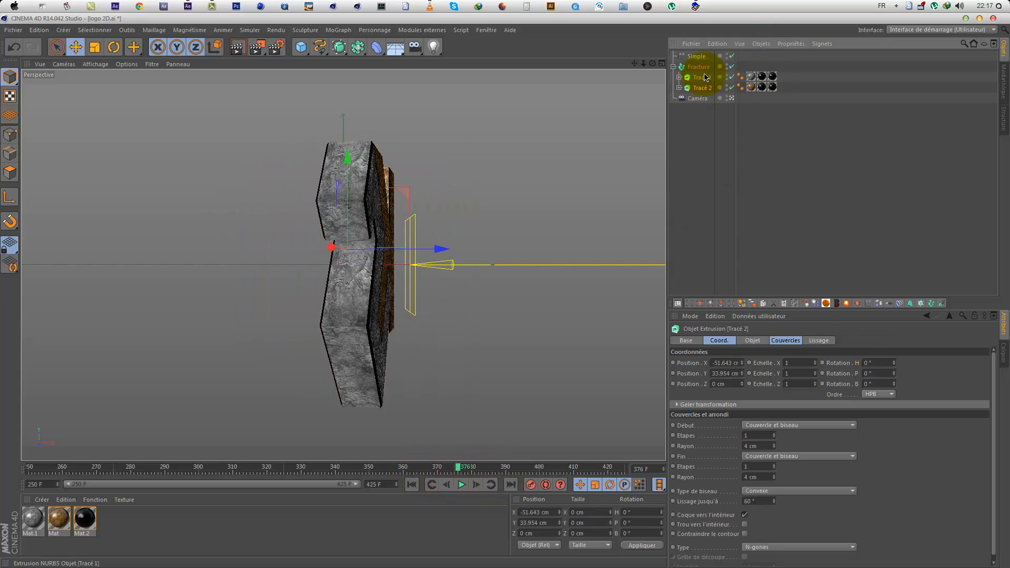
pyautogui.click(753, 340)
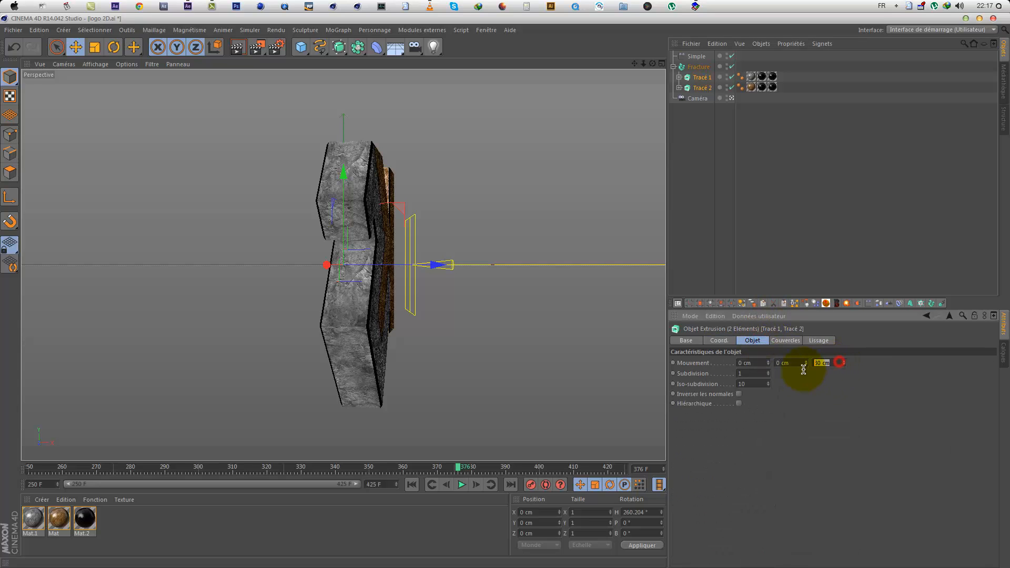
pyautogui.write('100')
pyautogui.click(779, 383)
pyautogui.moveTo(467, 470); pyautogui.dragTo(706, 458)
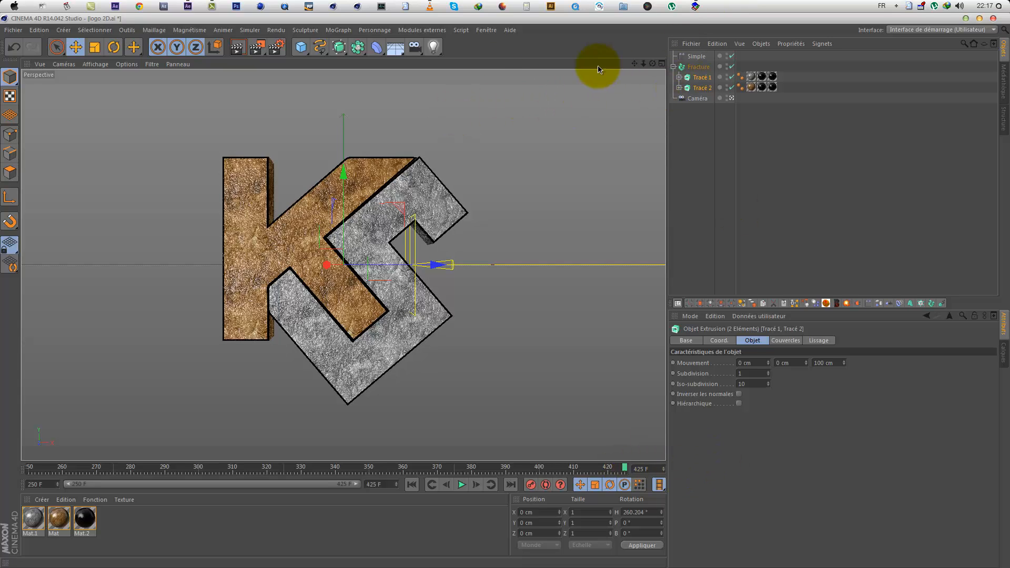
# Step: Open the timeline window with only the Fracture object's tracks and enlarge it to the full screen
pyautogui.click(490, 30)
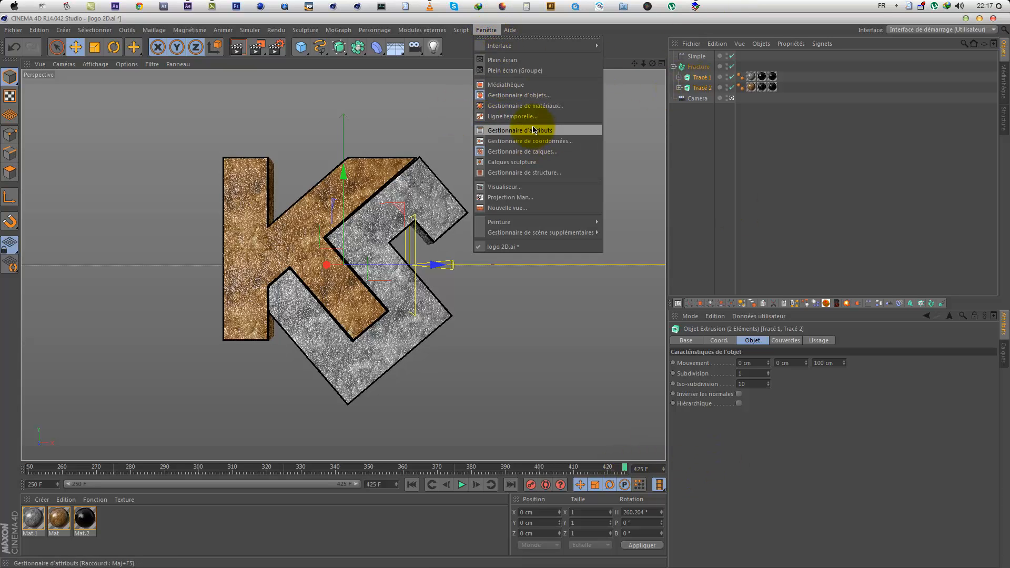
pyautogui.click(513, 116)
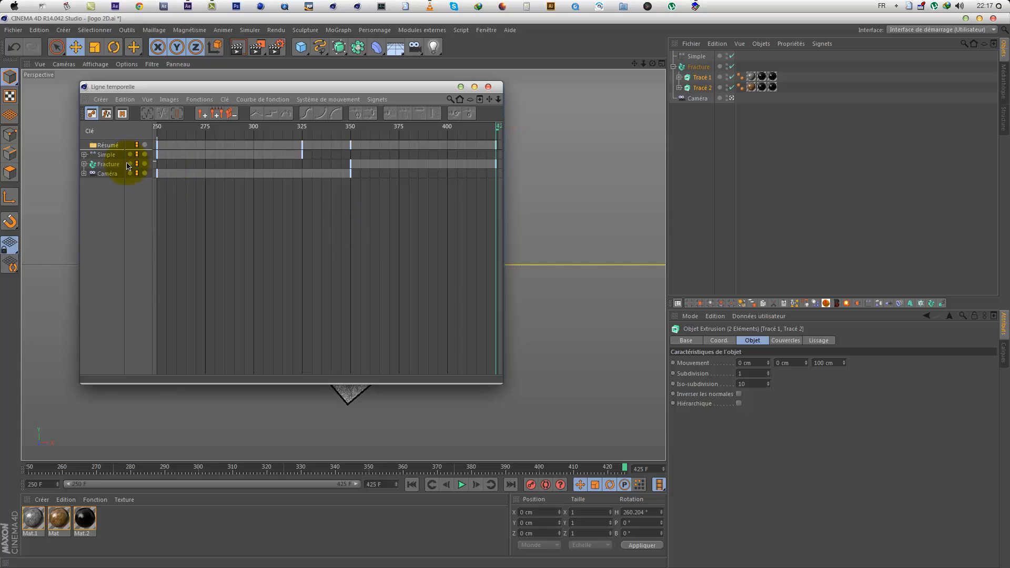
pyautogui.moveTo(699, 66); pyautogui.dragTo(109, 147)
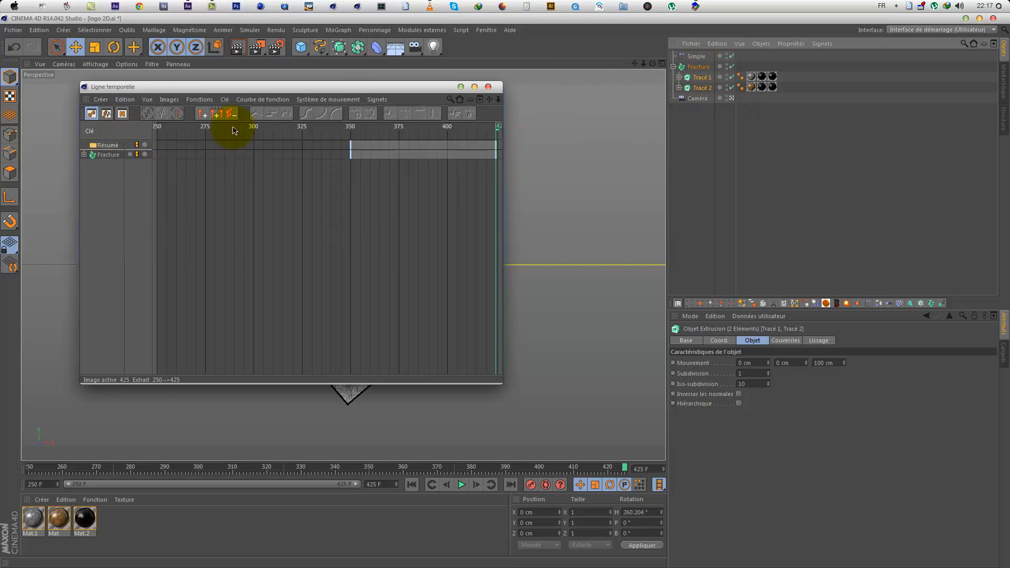
pyautogui.moveTo(244, 87); pyautogui.dragTo(353, 1)
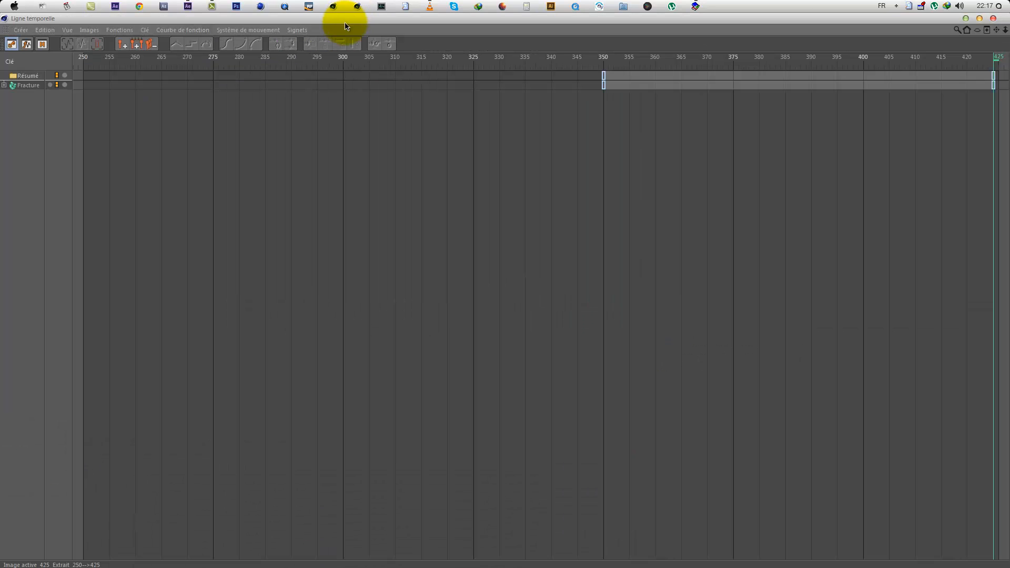
# Step: Expand the Fracture's Rotation . H track to its function curve and frame the curve between frames 350 and 425
pyautogui.click(4, 85)
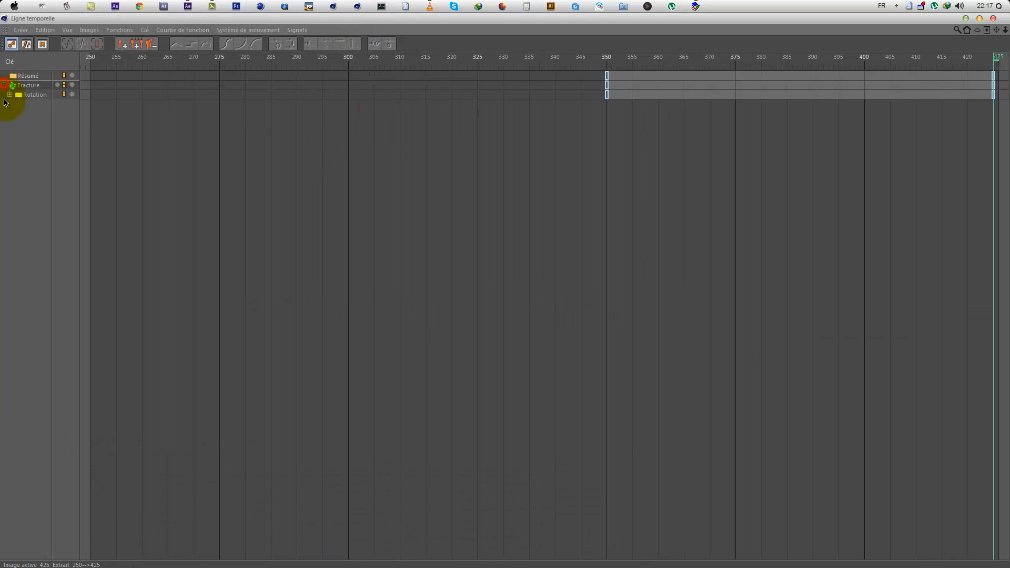
pyautogui.click(11, 95)
pyautogui.click(10, 95)
pyautogui.click(15, 105)
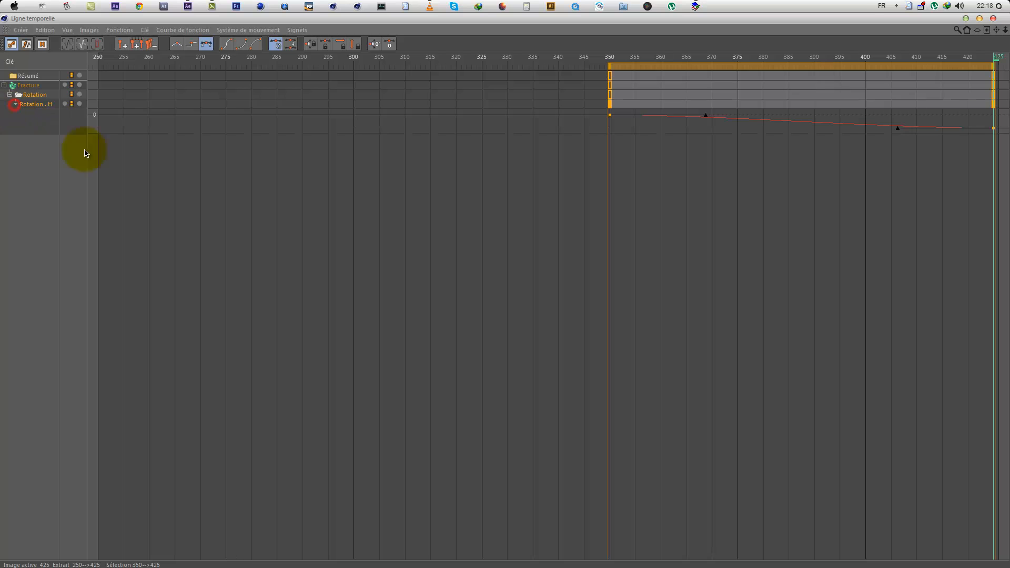
pyautogui.press('h')
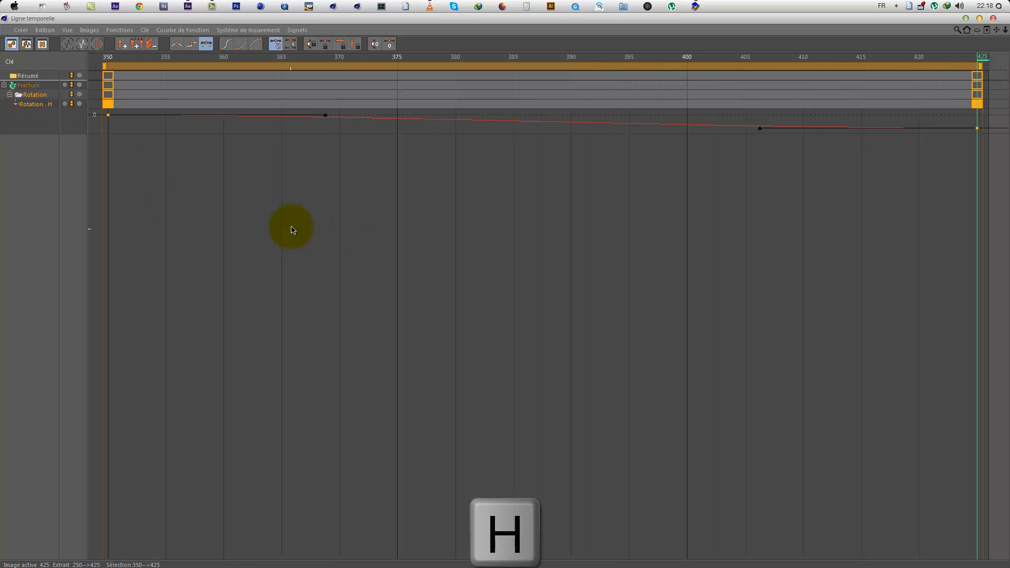
pyautogui.moveTo(525, 135); pyautogui.dragTo(497, 525)
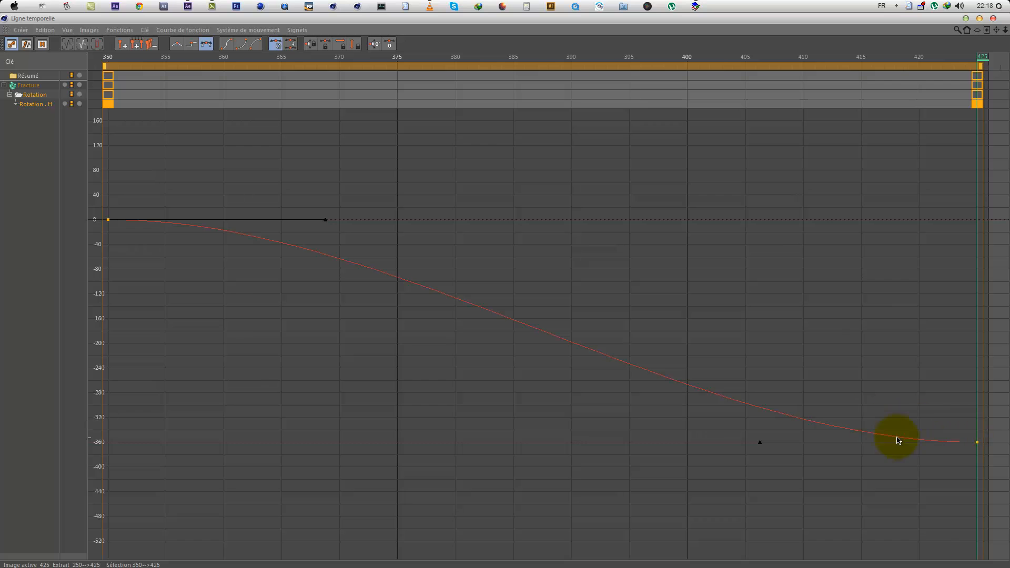
# Step: Steepen the Rotation . H curve's tangents, pulling the frame 425 handle up to about -75° near frame 421
pyautogui.moveTo(760, 444); pyautogui.dragTo(902, 290)
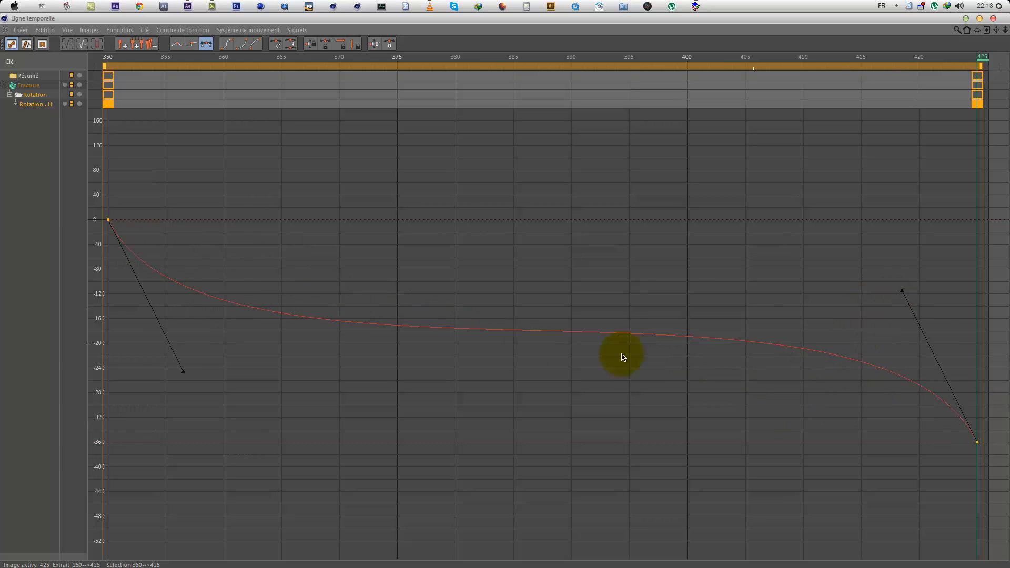
pyautogui.click(550, 309)
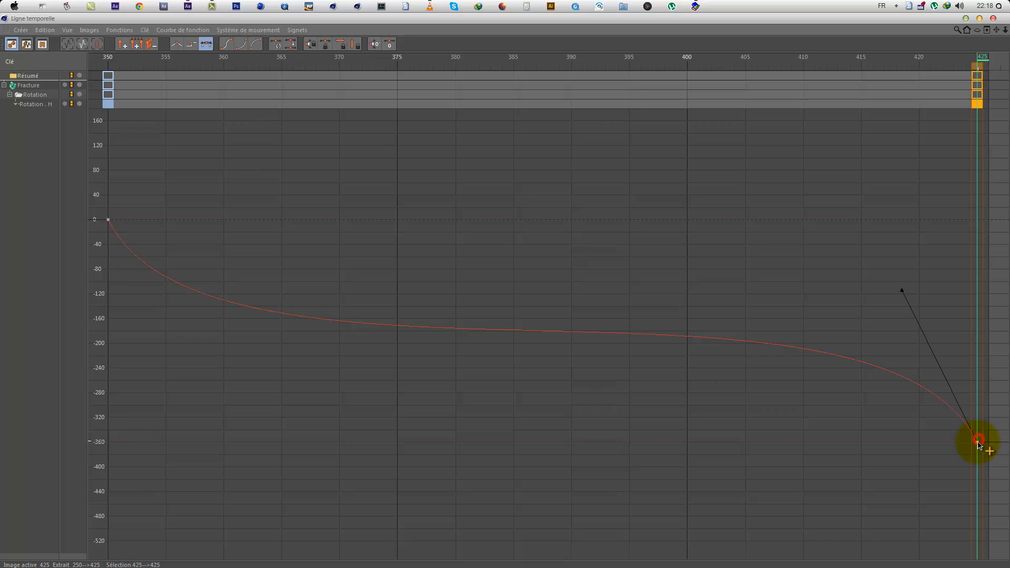
pyautogui.moveTo(907, 296); pyautogui.dragTo(927, 275)
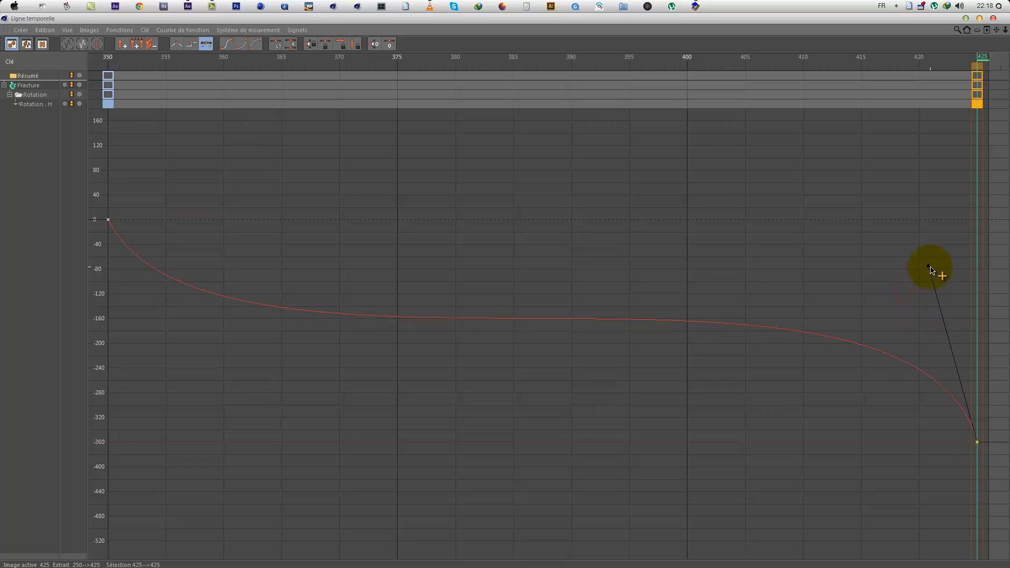
# Step: Flatten and lengthen the frame 350 tangent to about frame 373 for a slow start, and fine-tune the frame 425 tangent
pyautogui.click(112, 220)
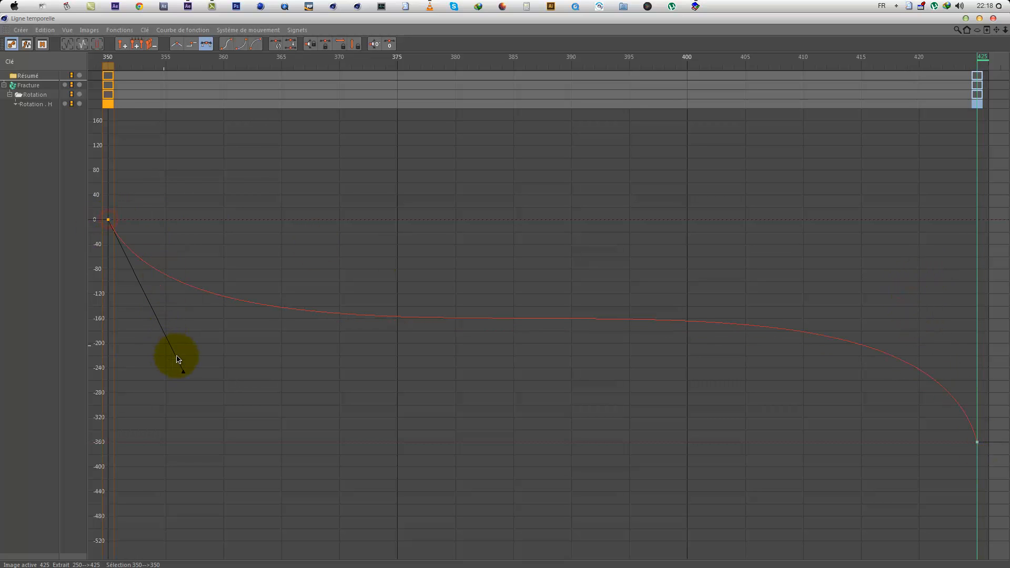
pyautogui.moveTo(182, 375); pyautogui.dragTo(359, 243)
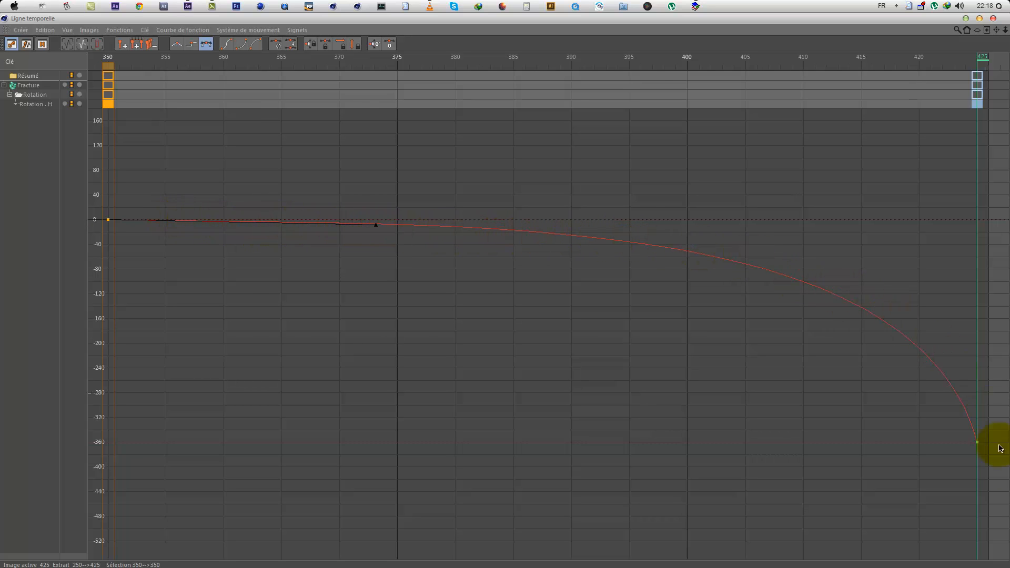
pyautogui.click(978, 443)
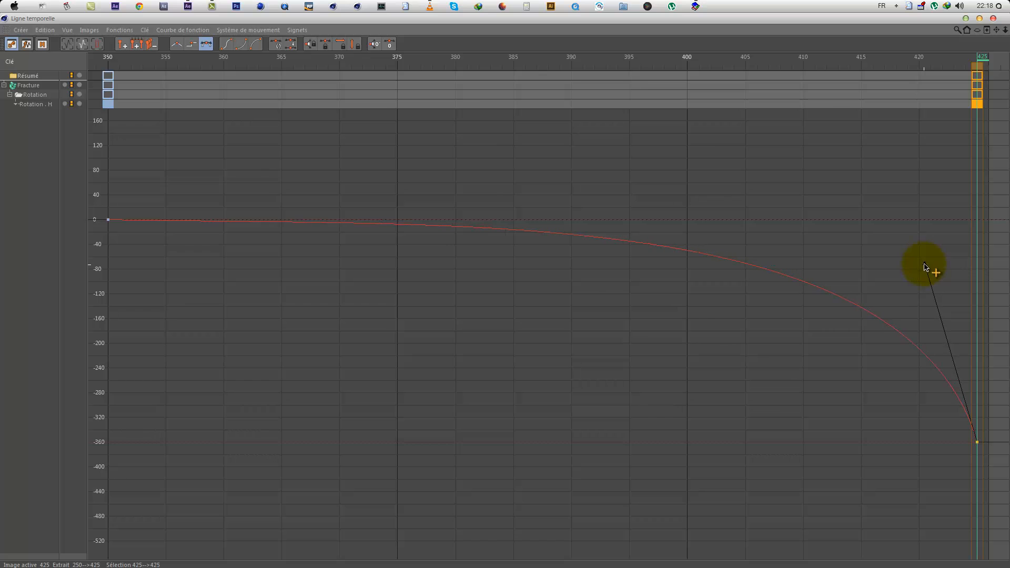
# Step: Minimize the timeline window, scrub and play the animation to review the spin, and restore the timeline
pyautogui.click(966, 19)
pyautogui.moveTo(331, 473); pyautogui.dragTo(647, 475)
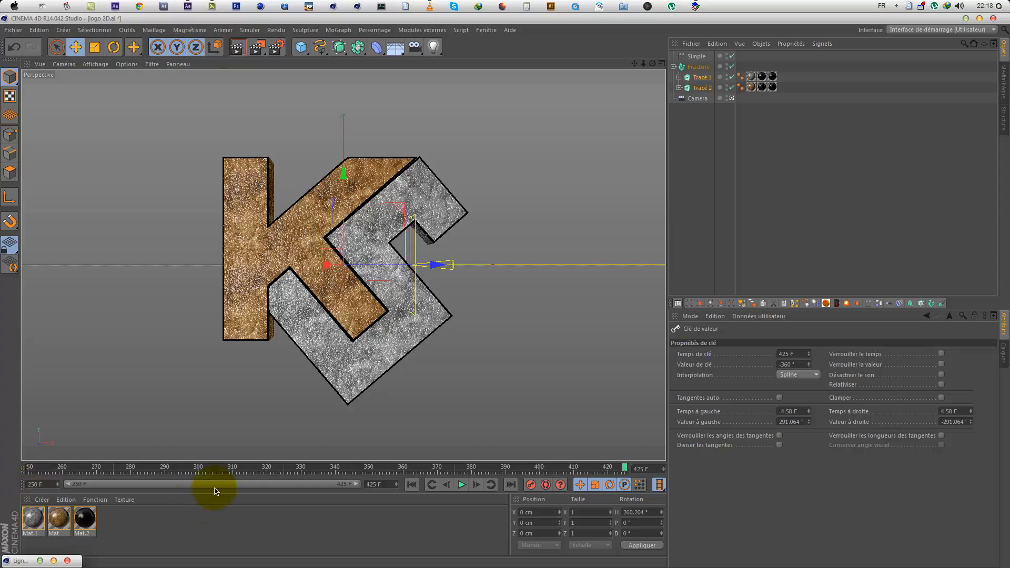
pyautogui.click(266, 467)
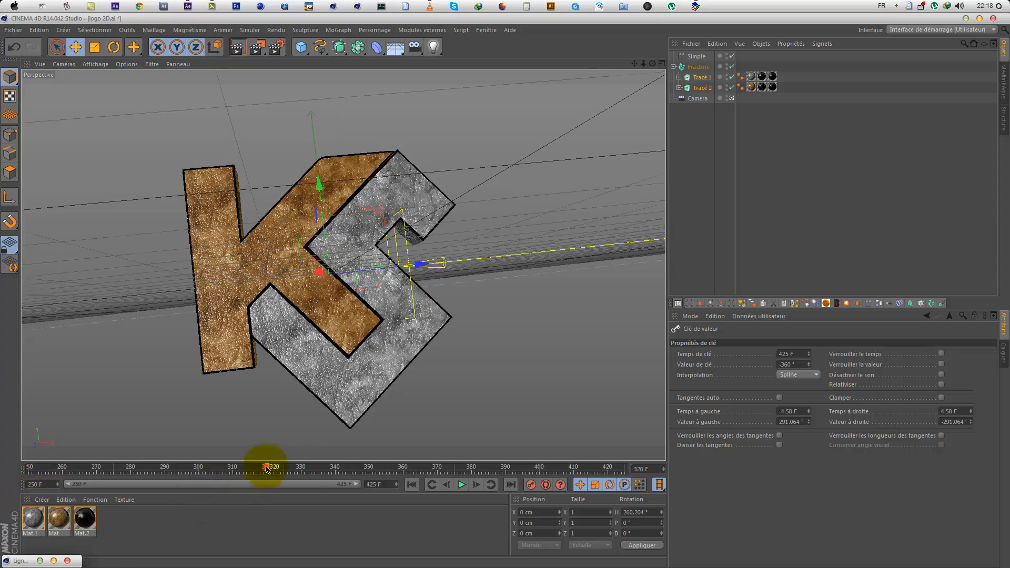
pyautogui.click(462, 484)
pyautogui.click(41, 562)
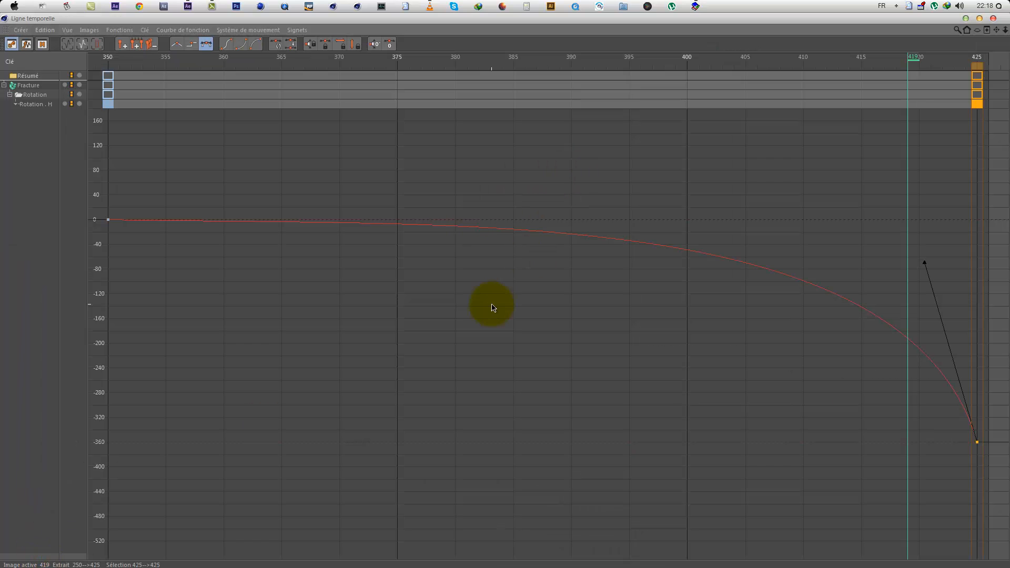
# Step: Move the frame 350 key of the Fracture's Rotation . H curve to frame 325 so the spin starts earlier
pyautogui.press('1')
pyautogui.moveTo(379, 270); pyautogui.dragTo(447, 281)
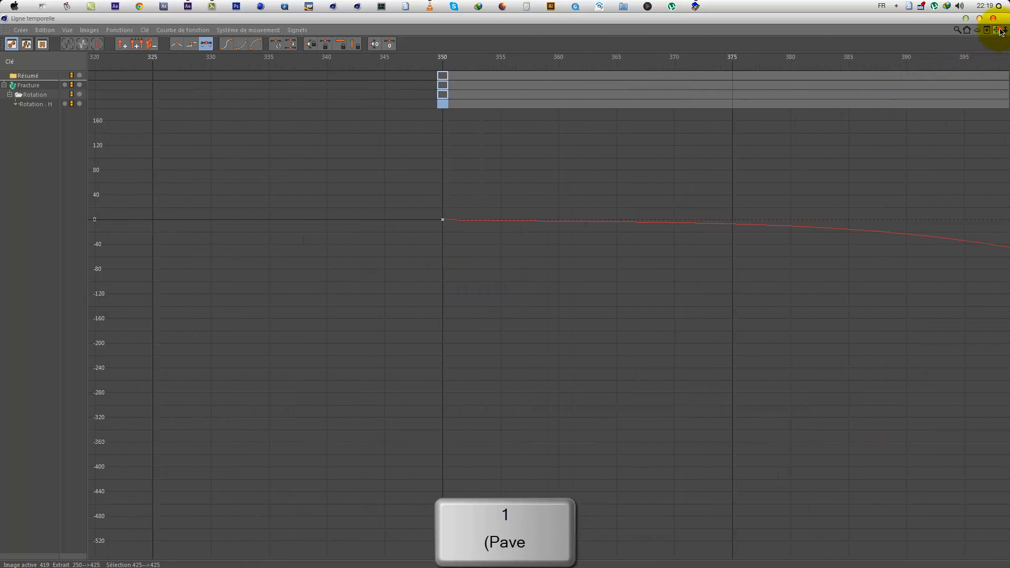
pyautogui.moveTo(999, 30); pyautogui.dragTo(1009, 30)
pyautogui.click(585, 221)
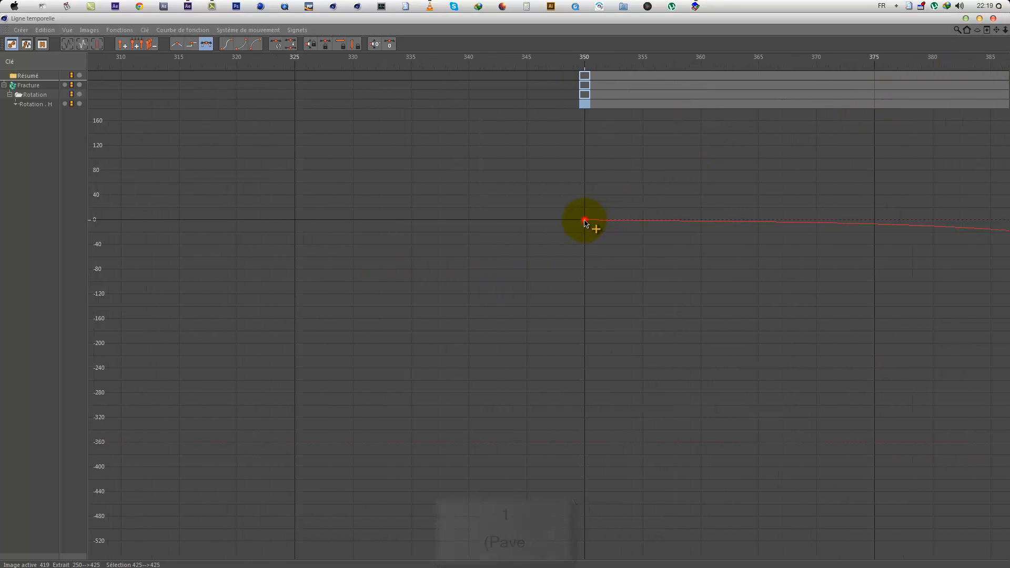
pyautogui.moveTo(585, 222); pyautogui.dragTo(298, 222)
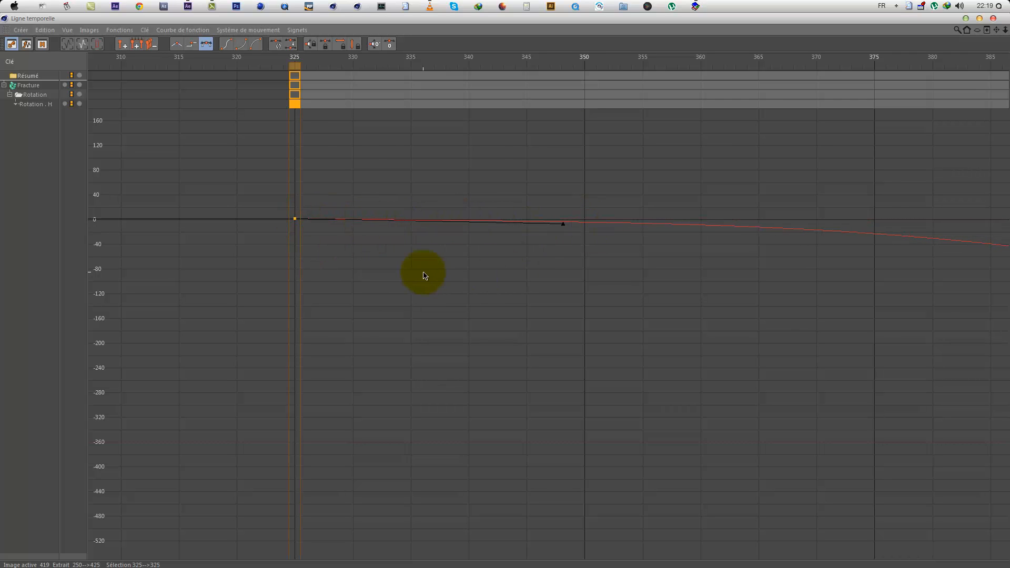
# Step: Soften the Rotation . H curve's end by pulling the frame 425 tangent handle back to about frame 416
pyautogui.moveTo(1005, 31); pyautogui.dragTo(492, 295)
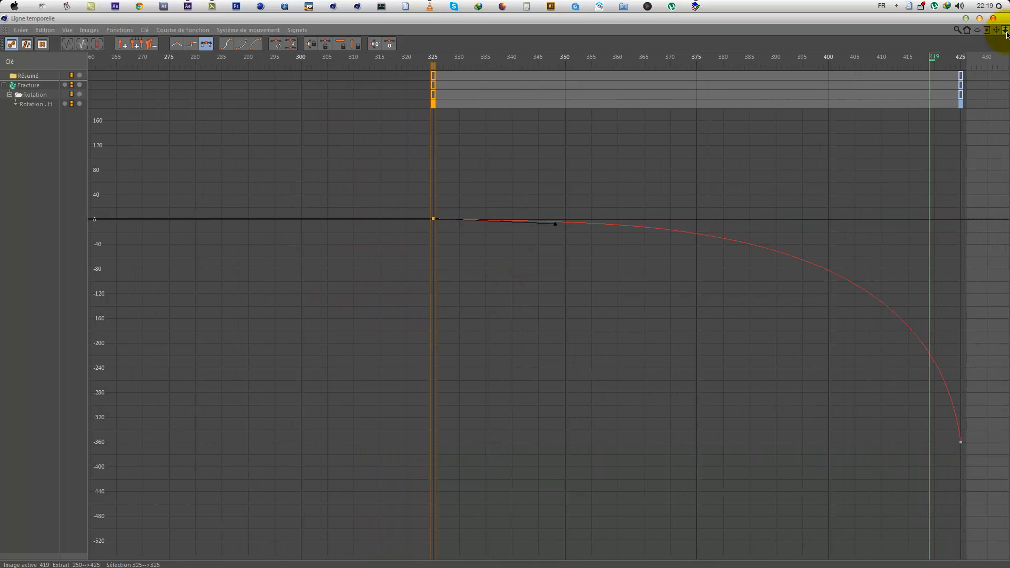
pyautogui.click(961, 443)
pyautogui.moveTo(940, 263); pyautogui.dragTo(910, 270)
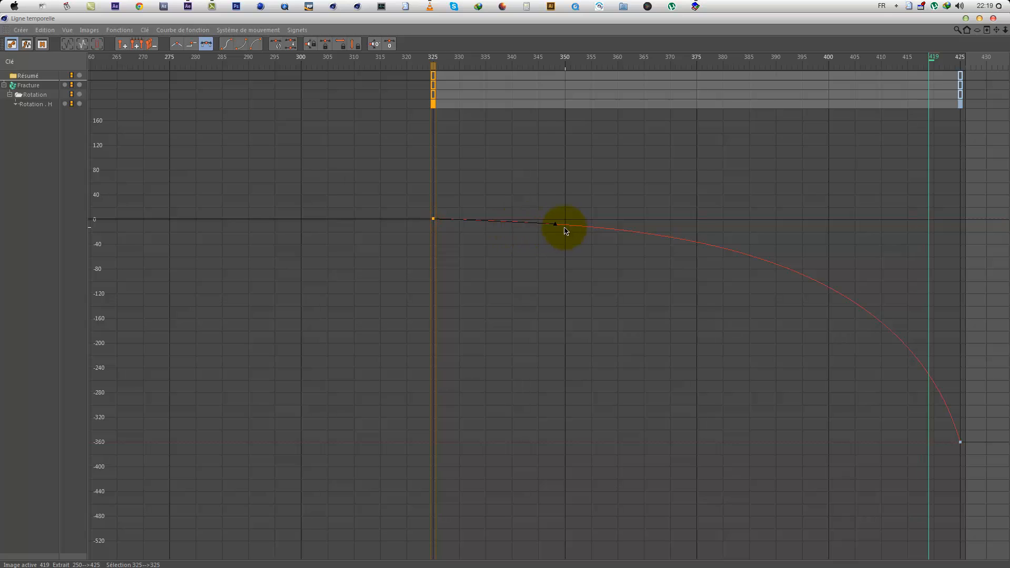
pyautogui.click(575, 266)
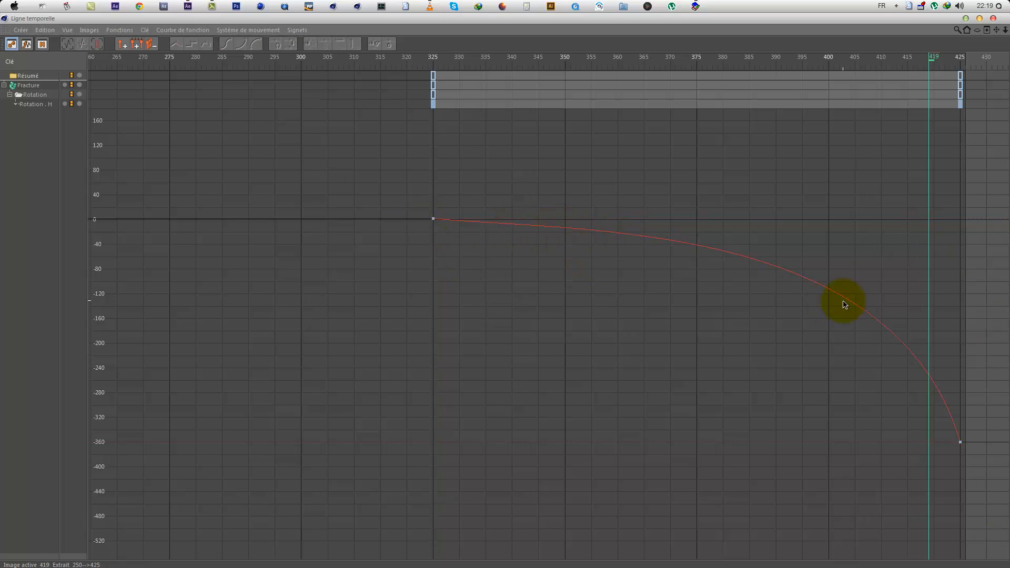
# Step: Close the timeline window, scrub through the spin and play the animation to review the new timing
pyautogui.click(994, 19)
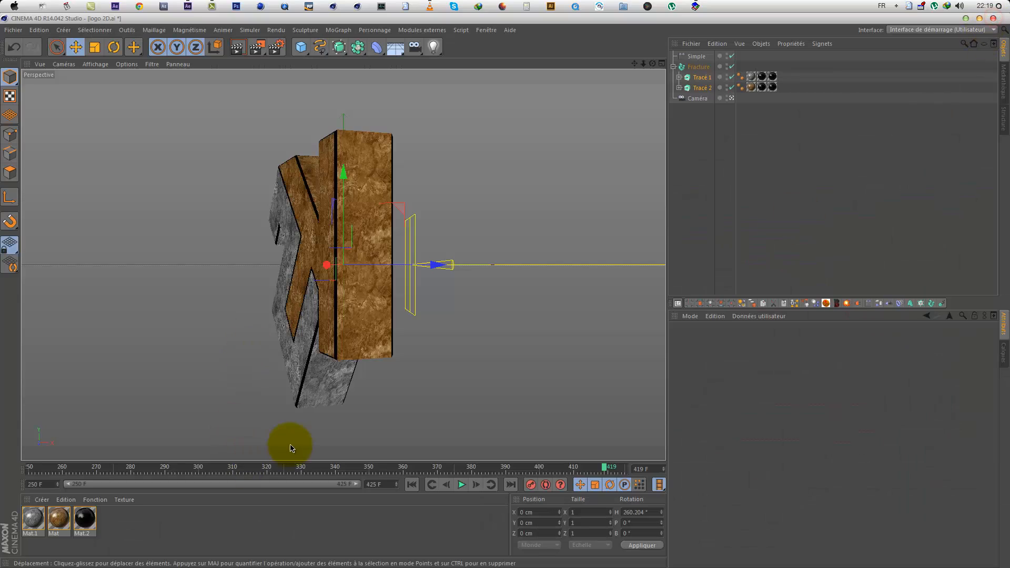
pyautogui.moveTo(270, 466); pyautogui.dragTo(232, 467)
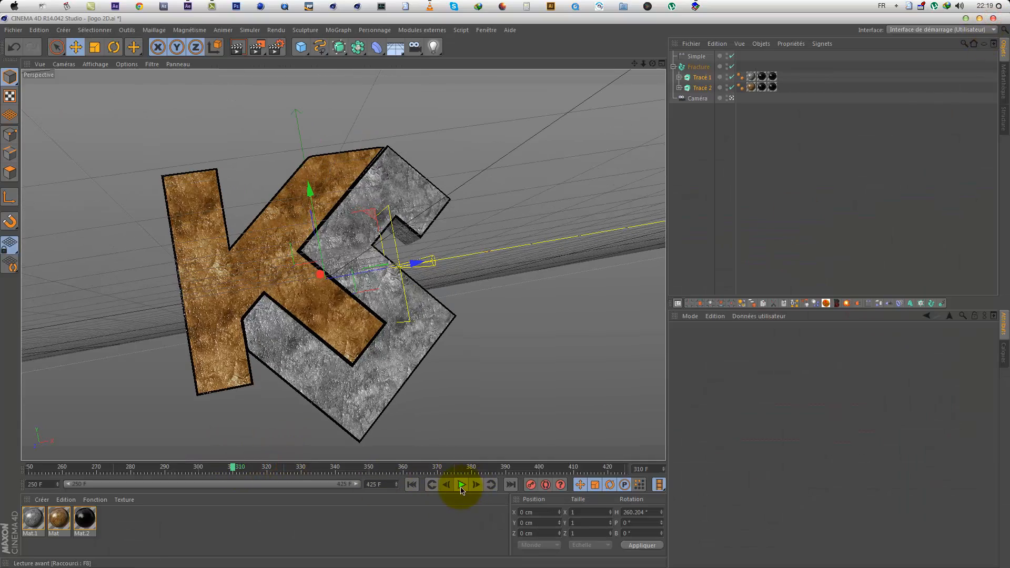
pyautogui.click(462, 487)
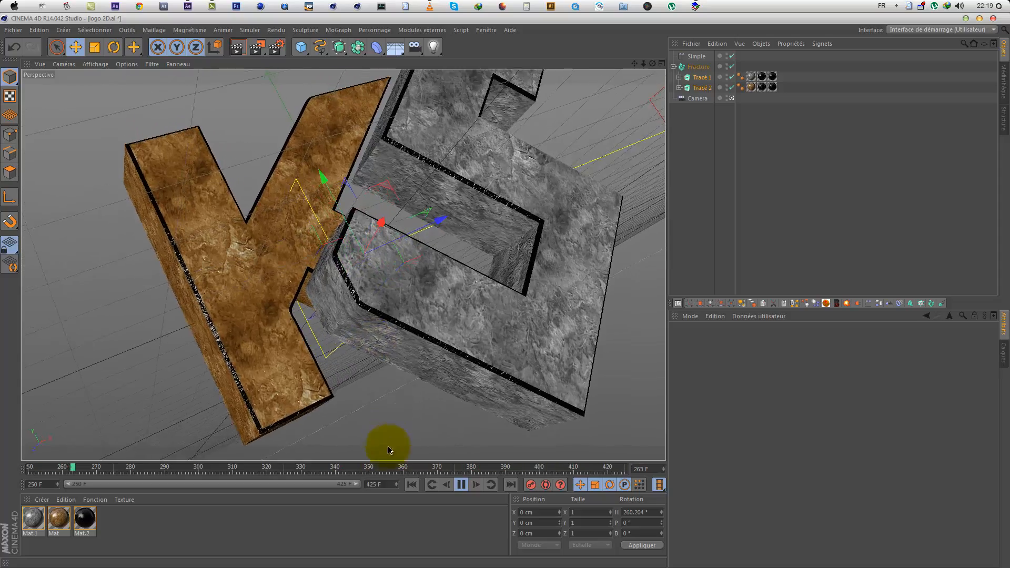
pyautogui.click(462, 485)
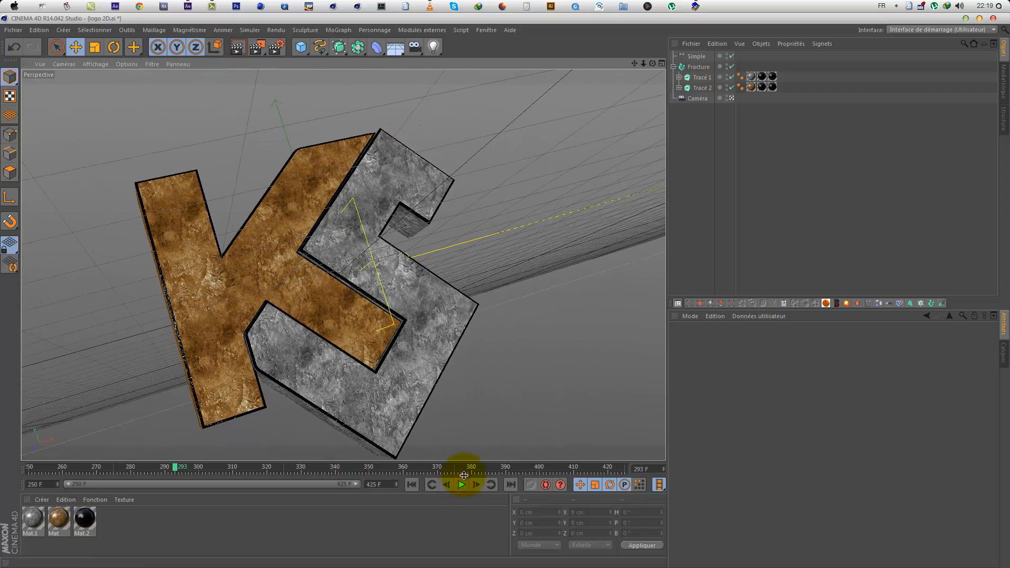
# Step: Select the camera at frame 400 and record a keyframe of its coordinates there
pyautogui.moveTo(550, 469)
pyautogui.mouseDown()
pyautogui.moveTo(663, 473)
pyautogui.moveTo(542, 473)
pyautogui.mouseUp()
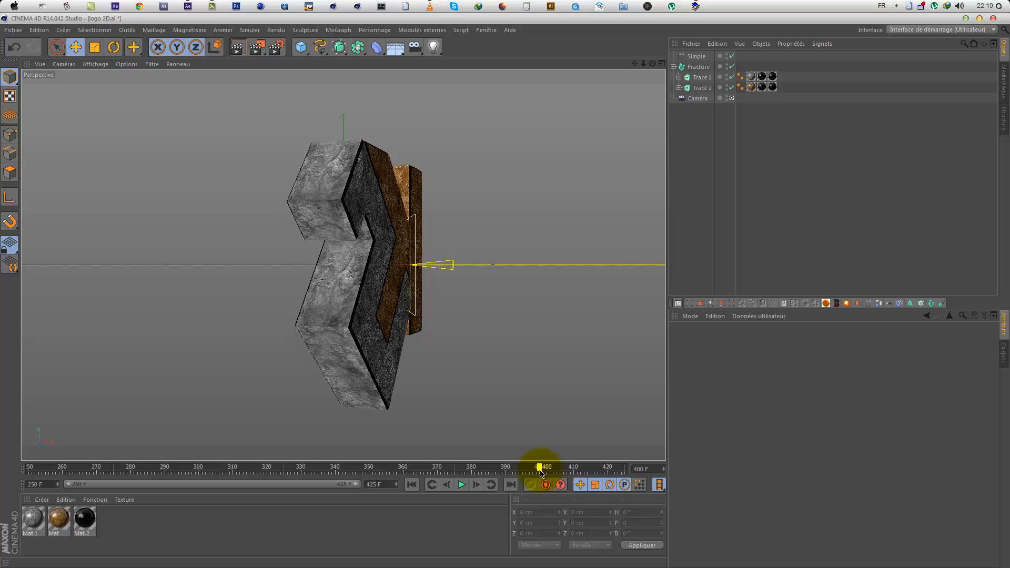
pyautogui.click(695, 99)
pyautogui.click(727, 344)
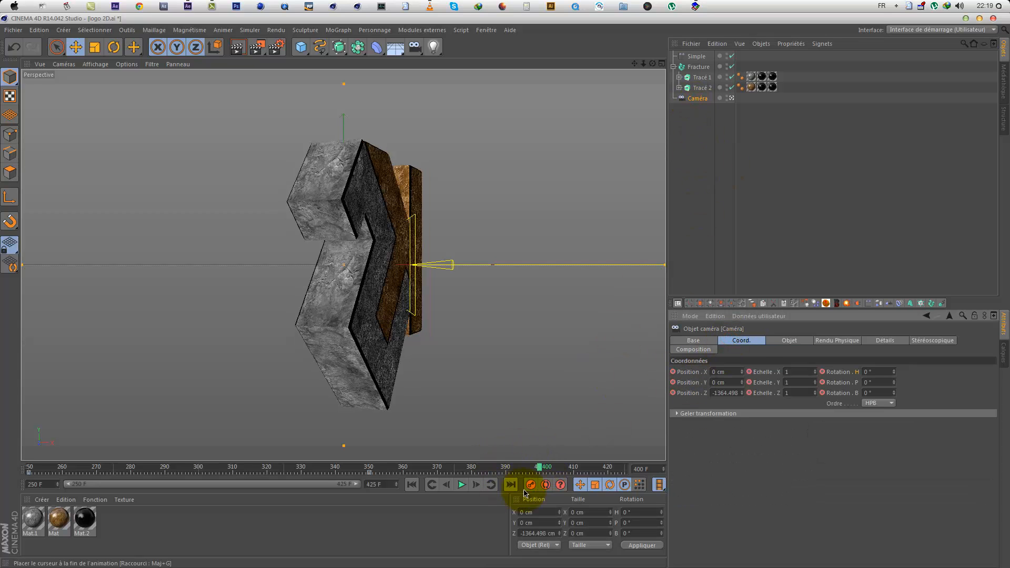
# Step: At frame 425, push the camera forward through the logo to Z 110.975 cm and record a keyframe
pyautogui.moveTo(551, 472); pyautogui.dragTo(672, 479)
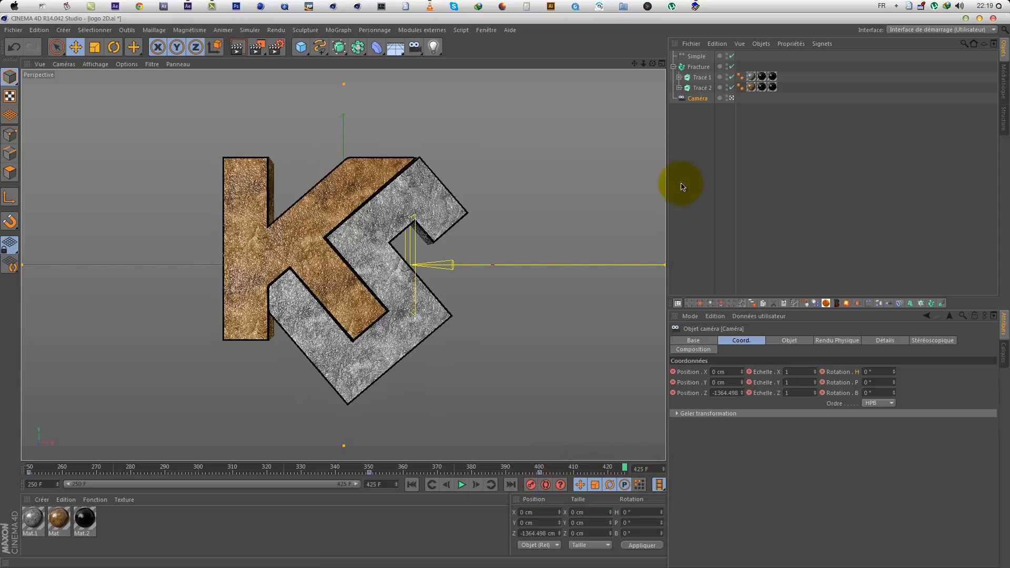
pyautogui.moveTo(647, 65); pyautogui.dragTo(509, 293)
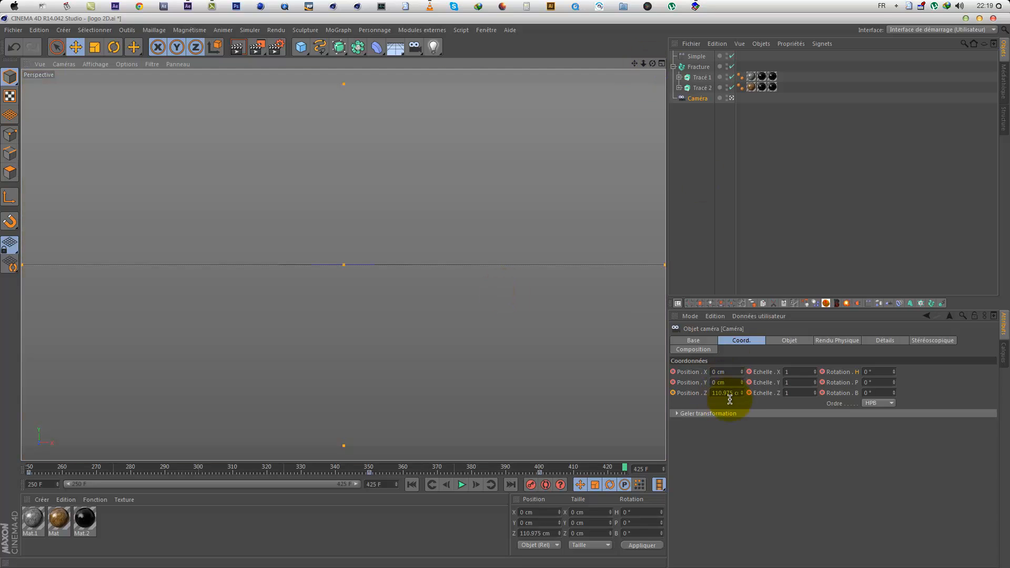
pyautogui.click(532, 487)
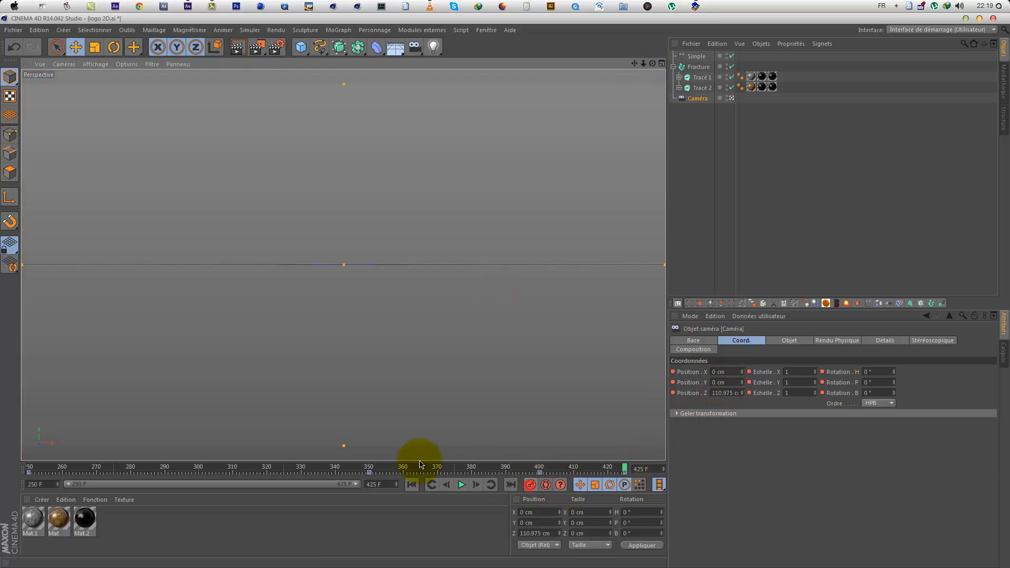
# Step: Play the animation from around frame 380 to review the camera's push through the logo
pyautogui.click(473, 467)
pyautogui.click(463, 484)
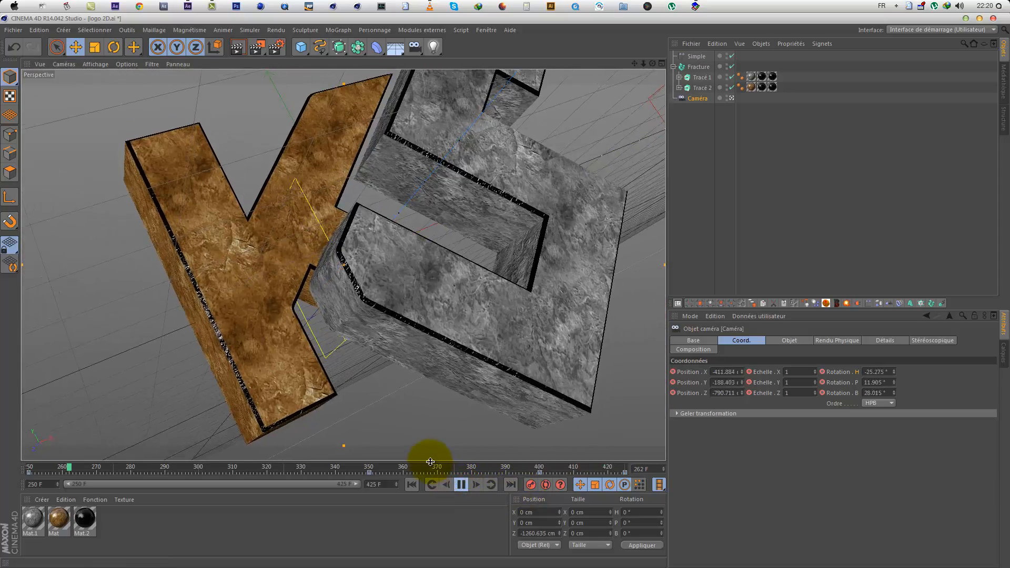
pyautogui.click(429, 467)
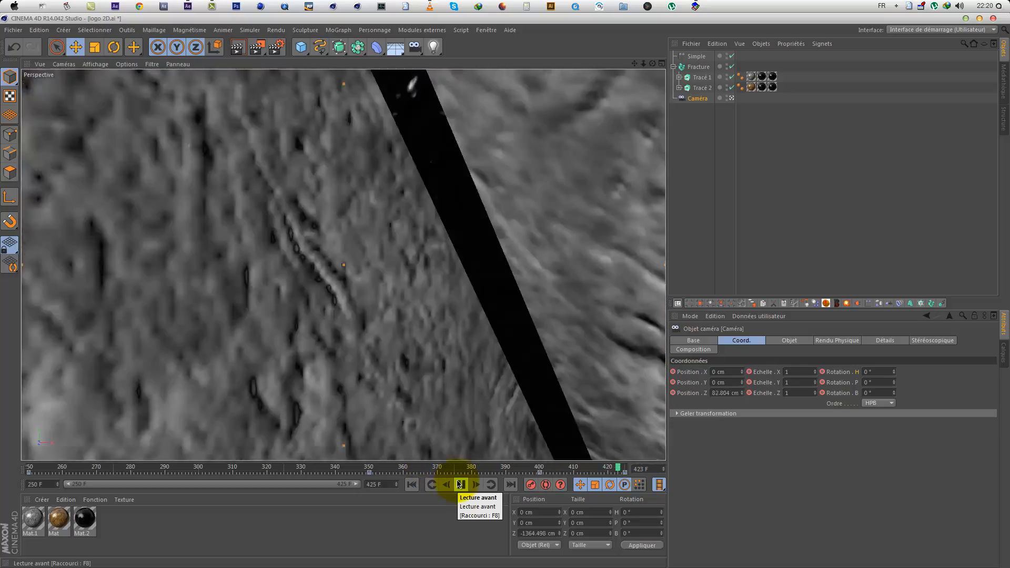
pyautogui.click(459, 485)
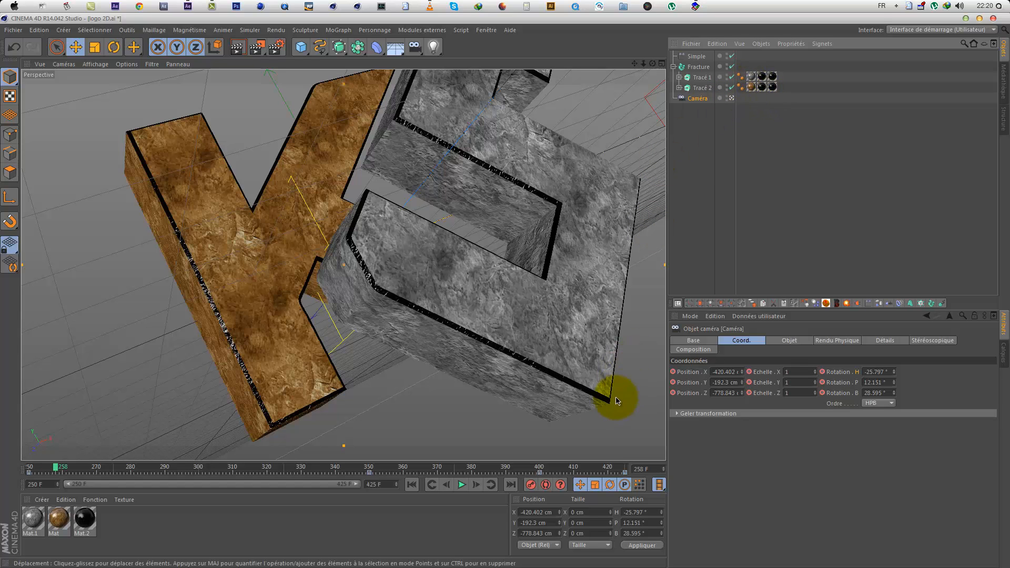
# Step: Delay the camera's forward push by moving its frame 400 keyframe to frame 415
pyautogui.moveTo(542, 476); pyautogui.dragTo(564, 476)
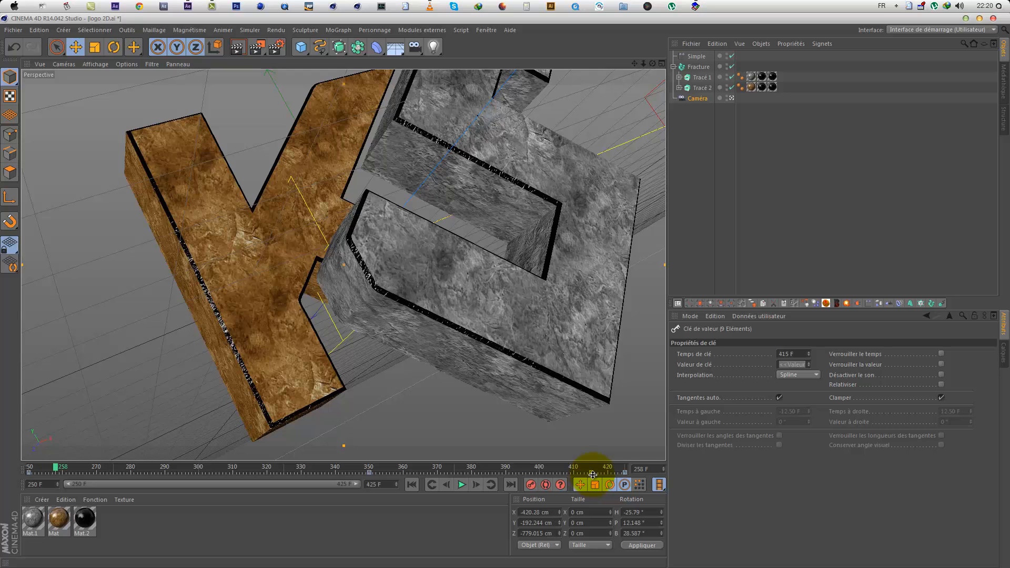
pyautogui.click(627, 469)
pyautogui.moveTo(626, 469); pyautogui.dragTo(592, 471)
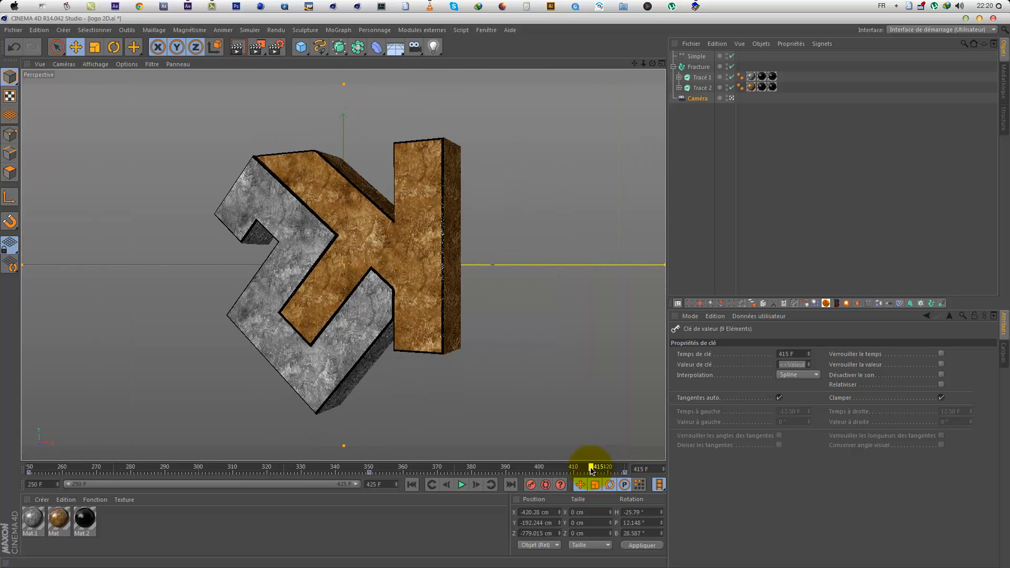
# Step: Play the end of the animation to check the delayed camera push, and stop playback
pyautogui.click(464, 472)
pyautogui.click(462, 484)
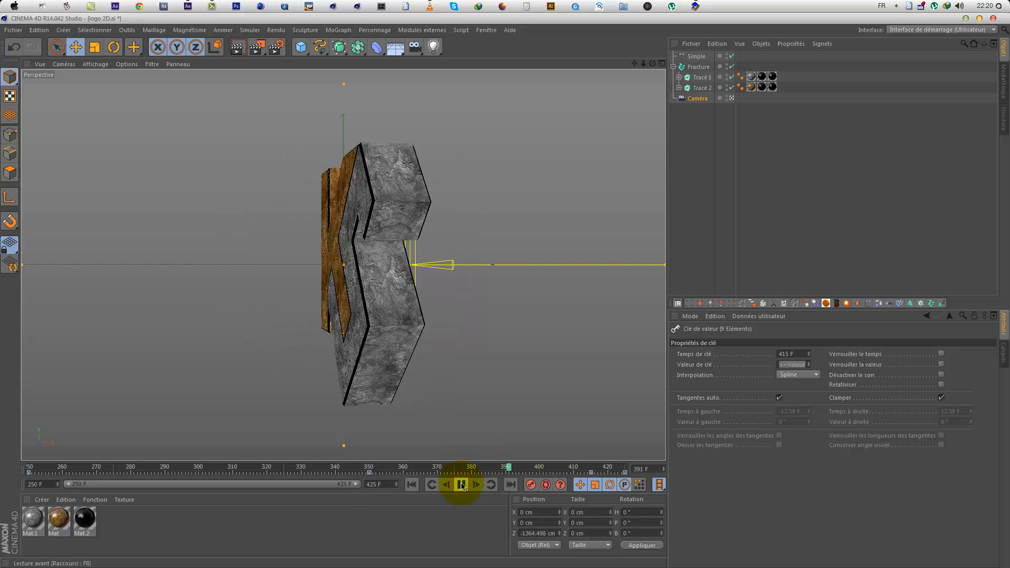
pyautogui.click(462, 484)
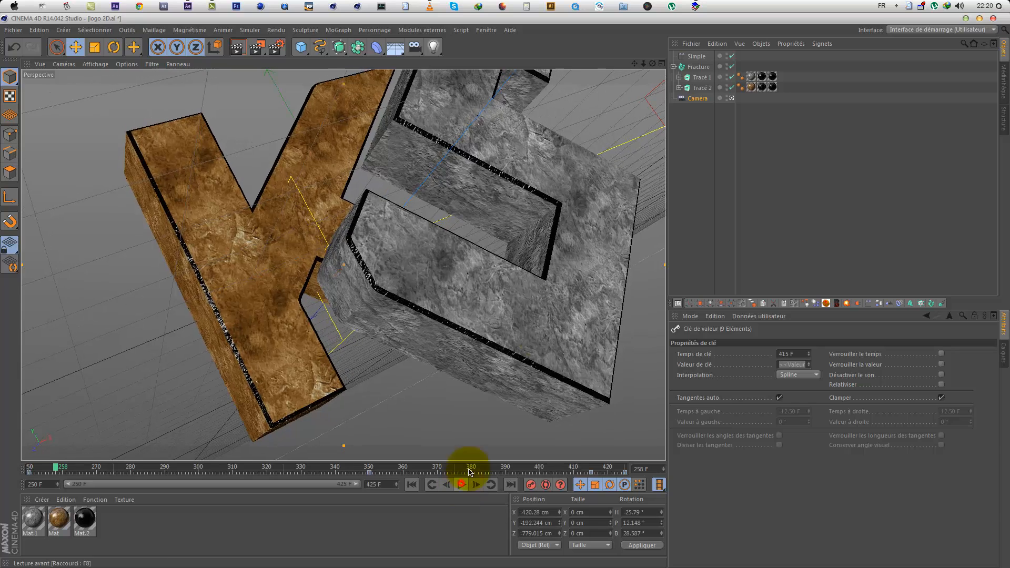
# Step: At frame 350, duplicate the Fracture object and delete the camera copy made along with it
pyautogui.click(370, 468)
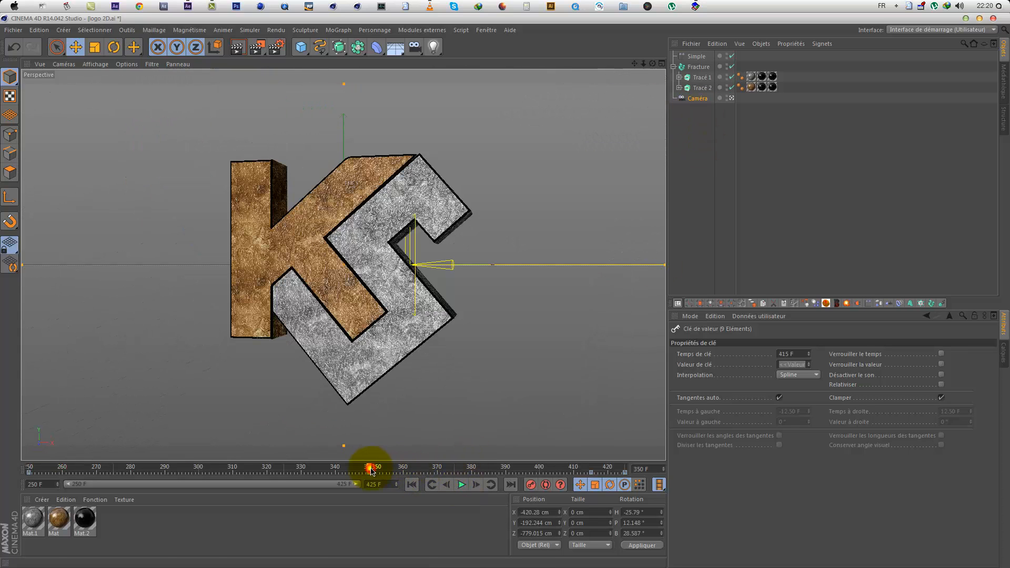
pyautogui.click(674, 67)
pyautogui.keyDown('ctrl'); pyautogui.moveTo(693, 69); pyautogui.dragTo(694, 72); pyautogui.keyUp('ctrl')
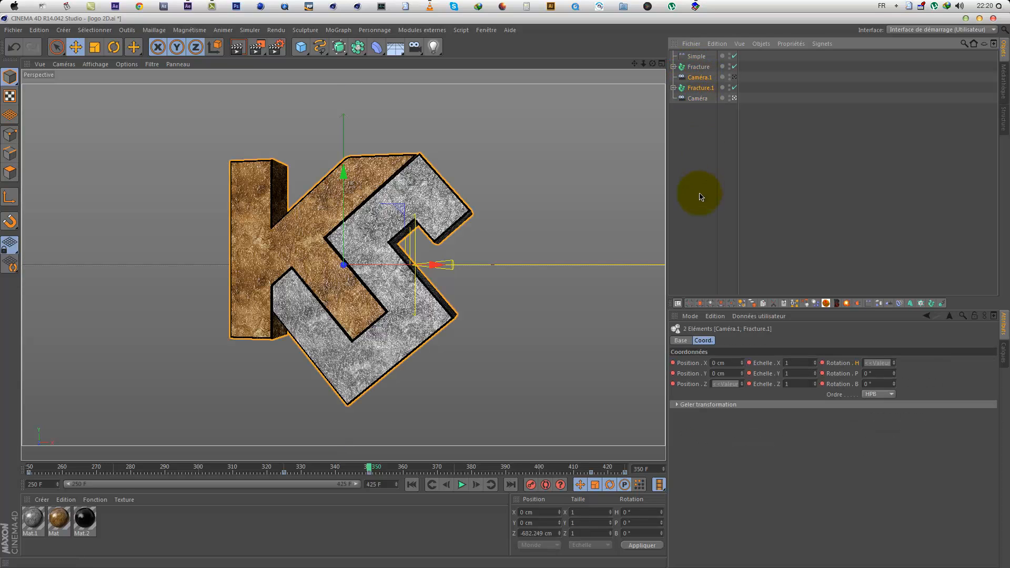
pyautogui.click(704, 80)
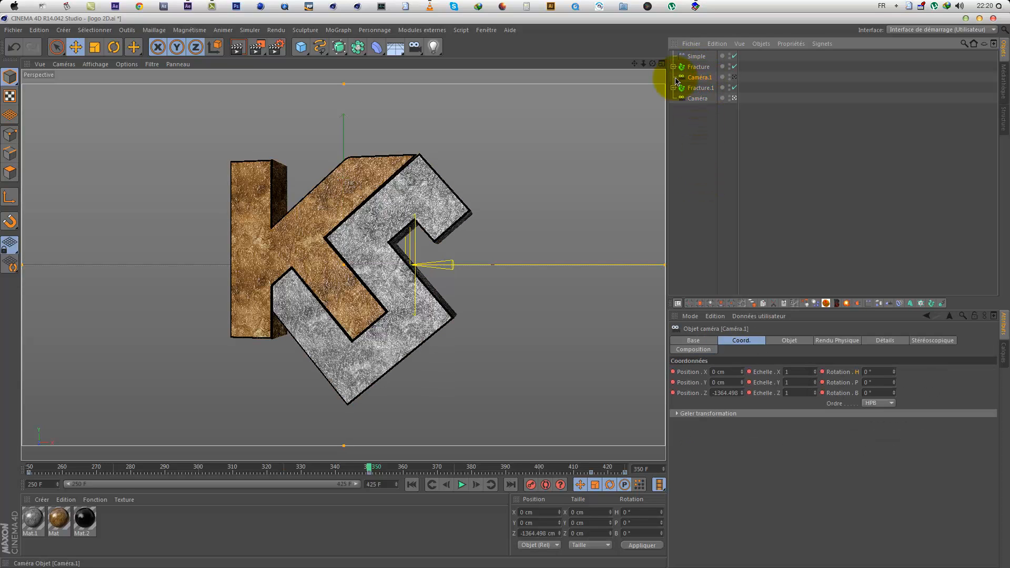
pyautogui.press('Delete')
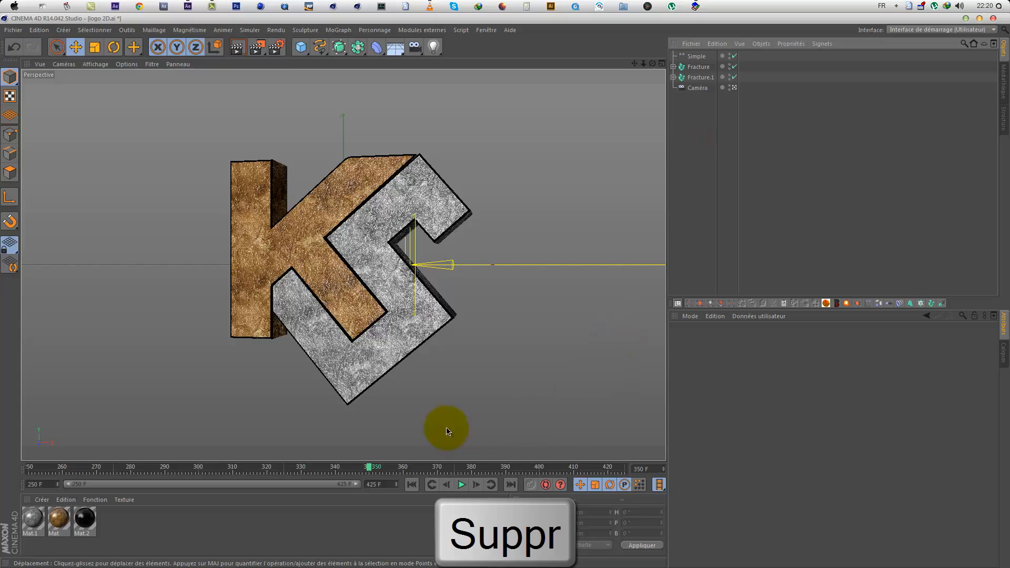
# Step: Scrub the logo's spin, then switch to the media player and examine the explosion in the final06 video
pyautogui.moveTo(371, 466); pyautogui.dragTo(533, 467)
pyautogui.moveTo(906, 17); pyautogui.dragTo(309, 104)
pyautogui.click(955, 540)
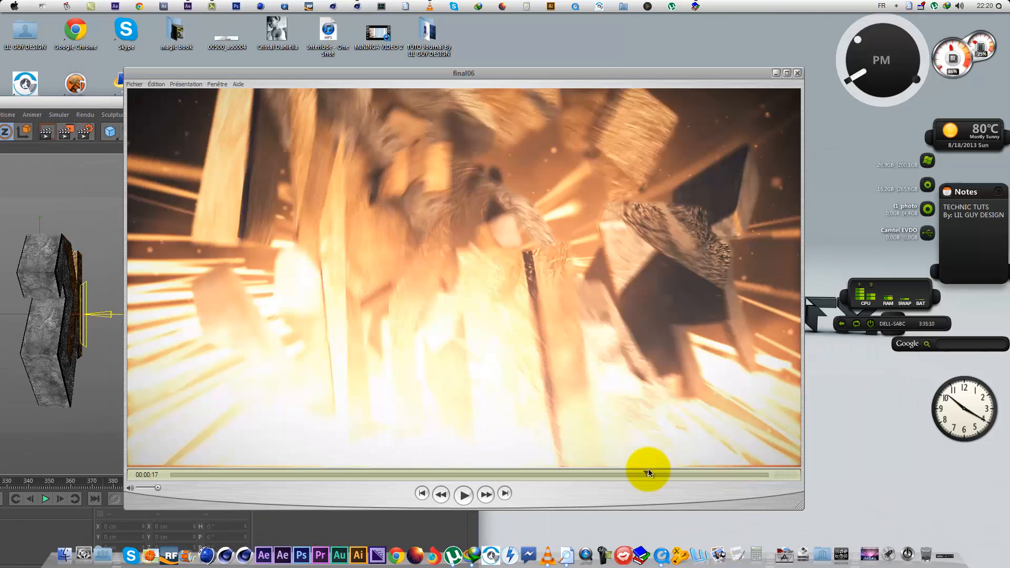
pyautogui.moveTo(586, 472); pyautogui.dragTo(618, 472)
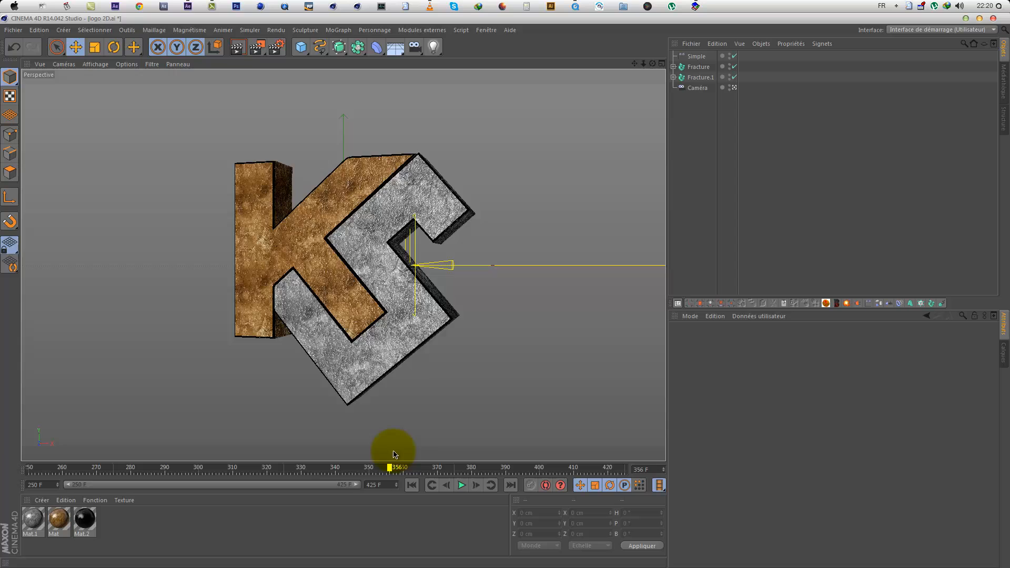
# Step: At frame 376, record keyframes for the Fracture's view and render visibility set to Désactivée
pyautogui.moveTo(392, 455); pyautogui.dragTo(448, 458)
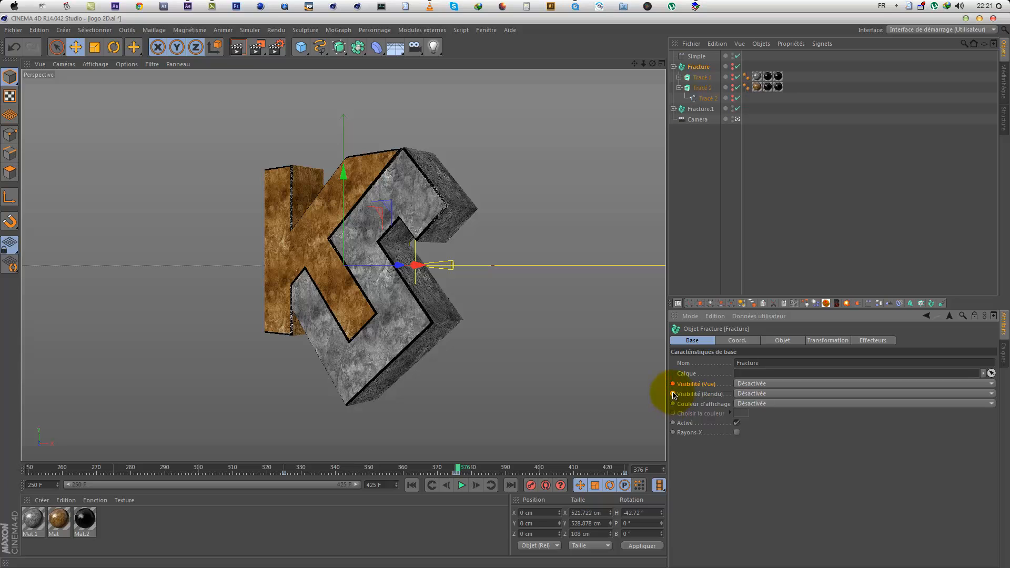
pyautogui.keyDown('ctrl'); pyautogui.click(673, 394); pyautogui.keyUp('ctrl')
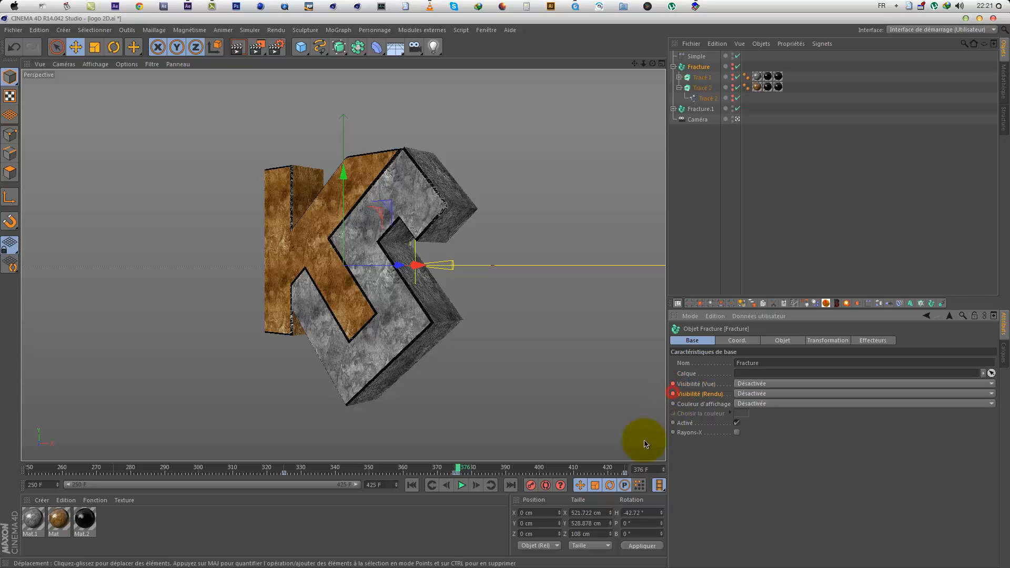
pyautogui.click(734, 109)
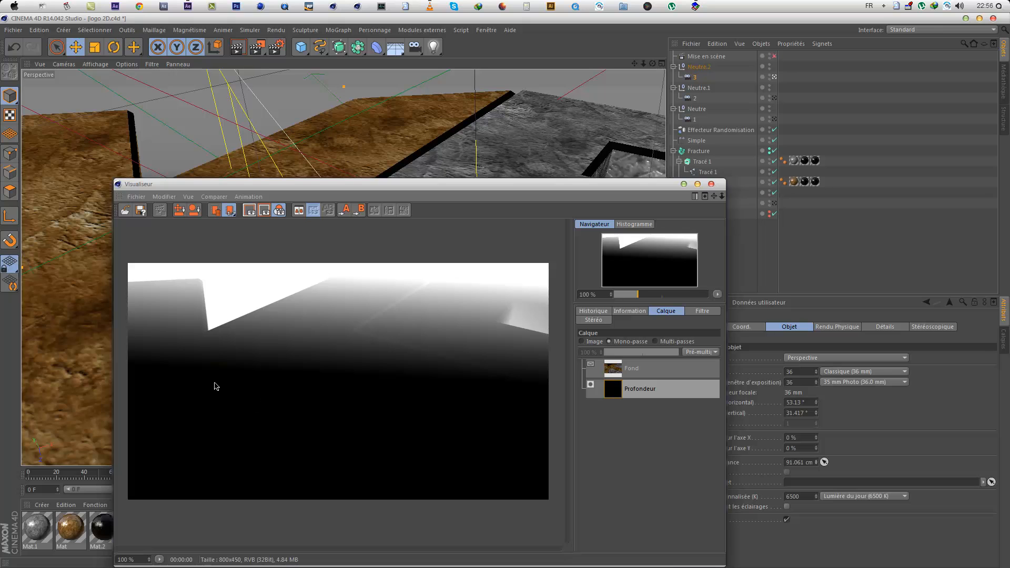
# Step: Close the depth pass render, scrub the logo assembly through camera 4, and return to the free perspective view
pyautogui.click(319, 288)
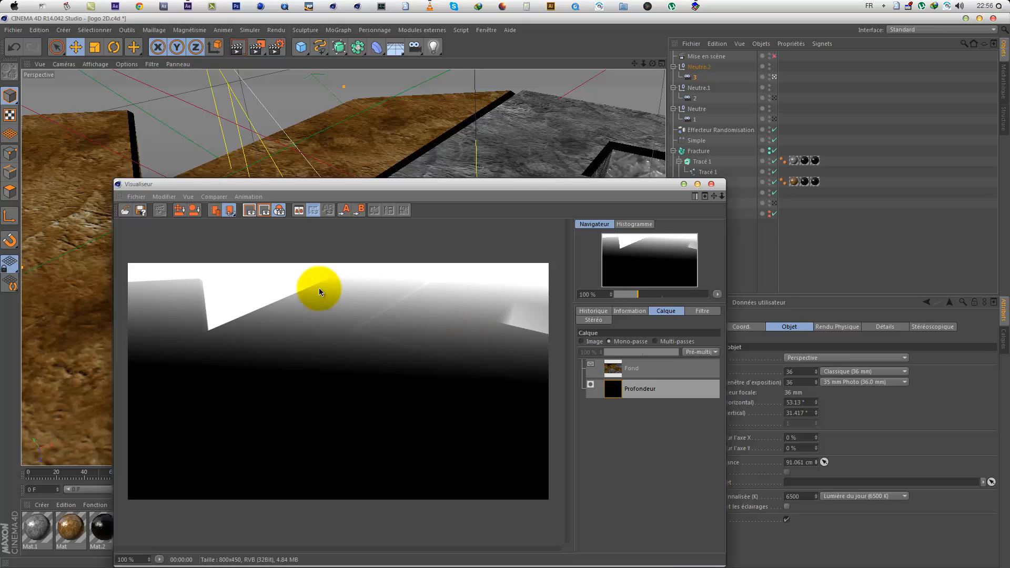
pyautogui.click(711, 184)
pyautogui.click(775, 204)
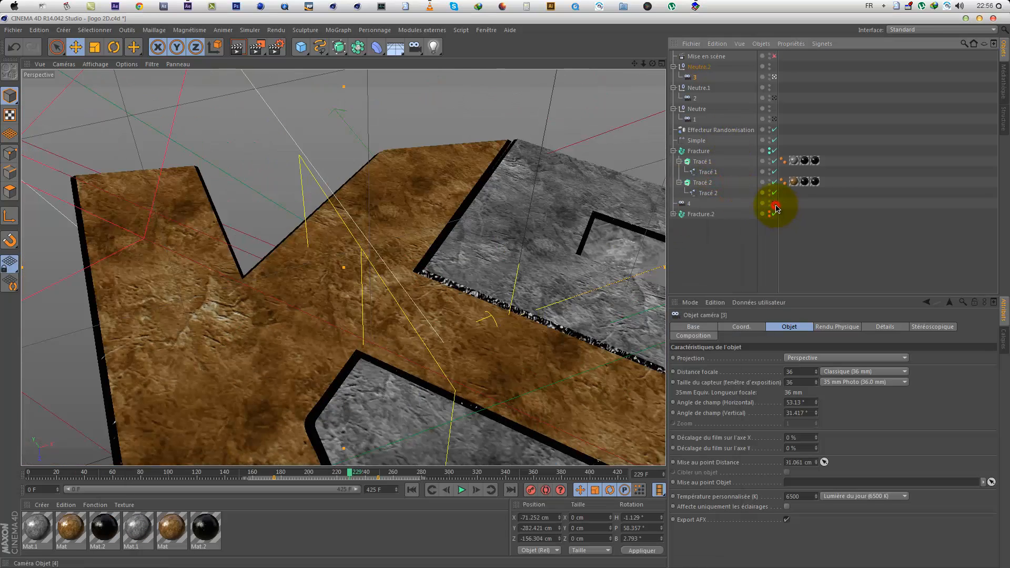
pyautogui.moveTo(372, 472); pyautogui.dragTo(355, 490)
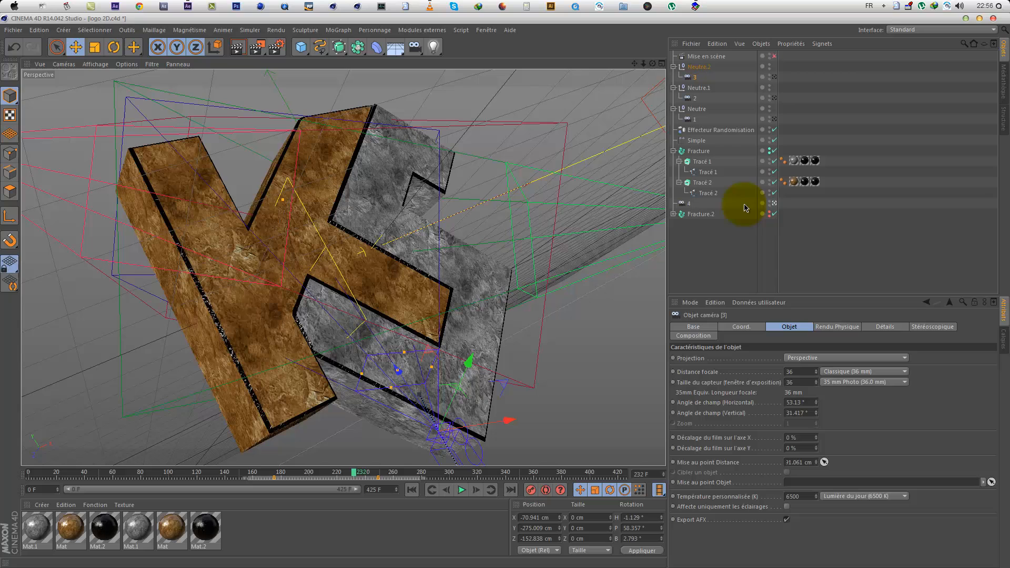
pyautogui.click(774, 204)
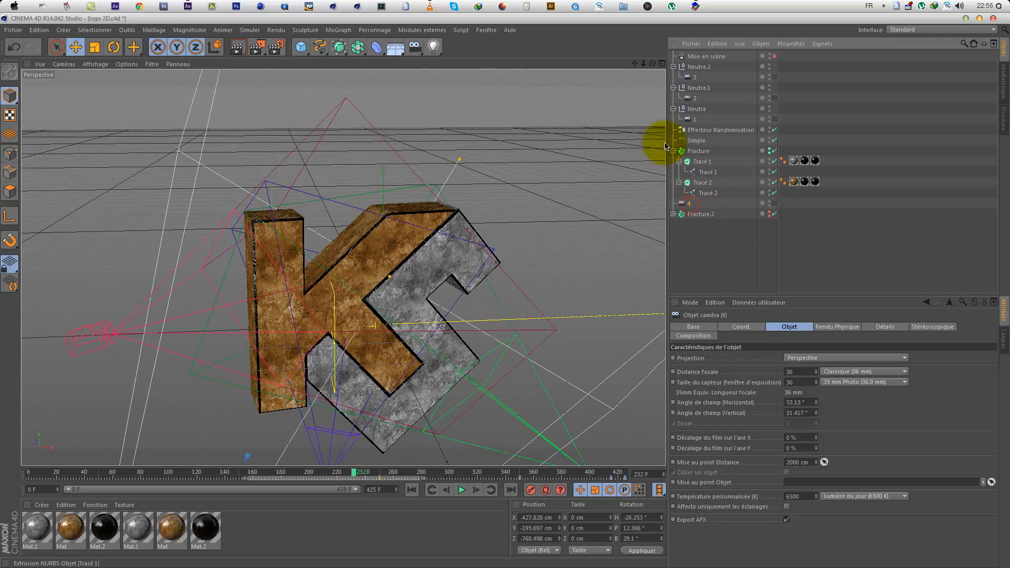
# Step: In the free perspective view, place camera 4's focus plane on the logo, at a focus distance of about 858 cm
pyautogui.moveTo(644, 63); pyautogui.dragTo(489, 298)
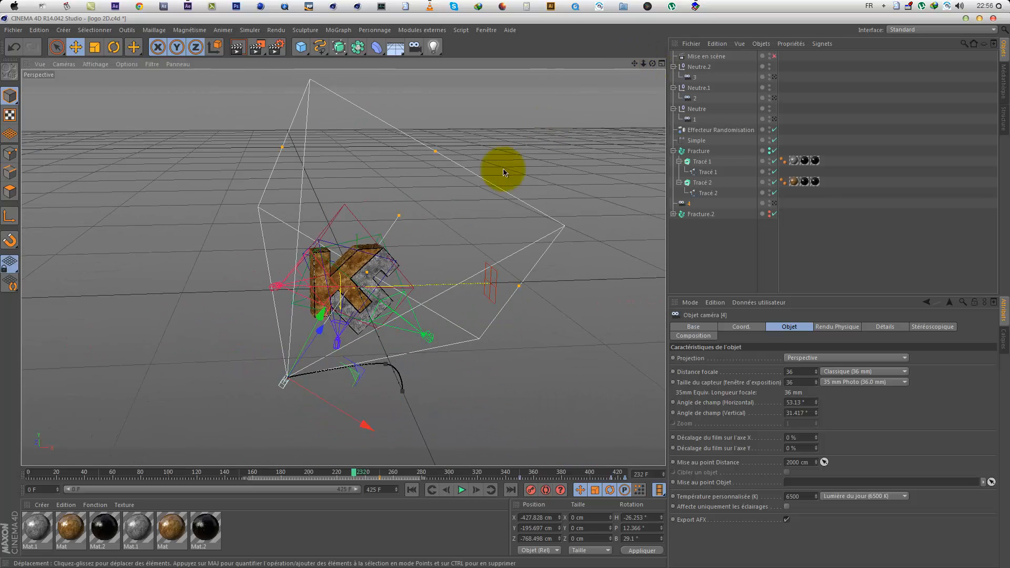
pyautogui.moveTo(653, 65); pyautogui.dragTo(277, 174)
pyautogui.scroll(5, 277, 185)
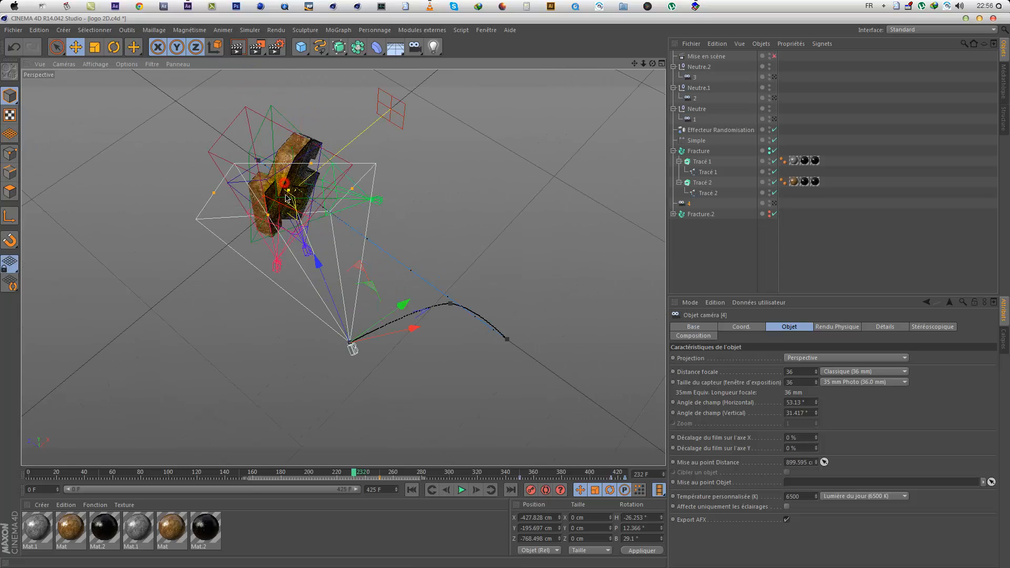
pyautogui.moveTo(287, 199); pyautogui.dragTo(288, 201)
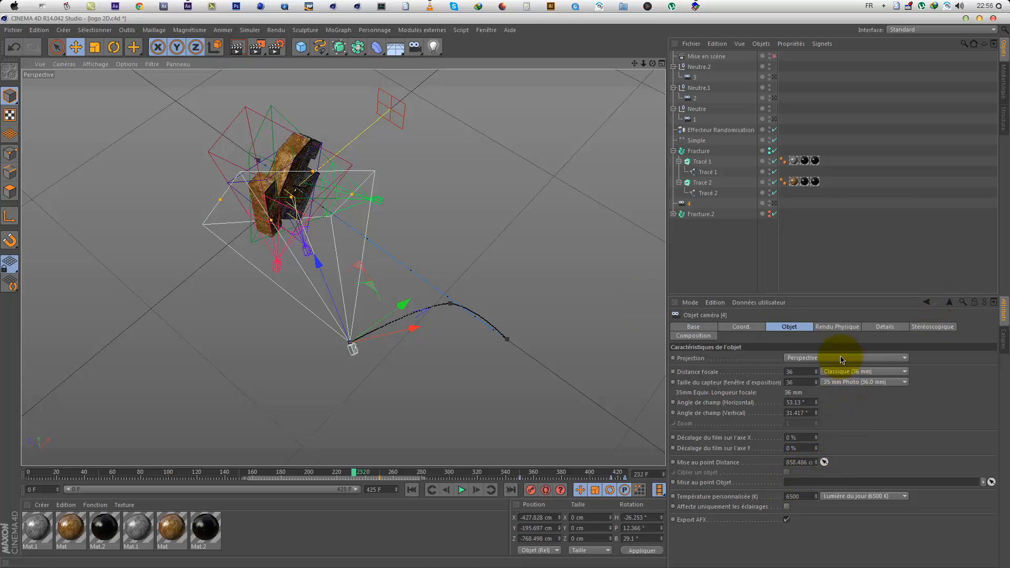
# Step: Set camera 4's rear focus range (Mise au point Arrière) to start at 50 cm and end at 150 cm
pyautogui.click(891, 328)
pyautogui.click(771, 454)
pyautogui.click(760, 455)
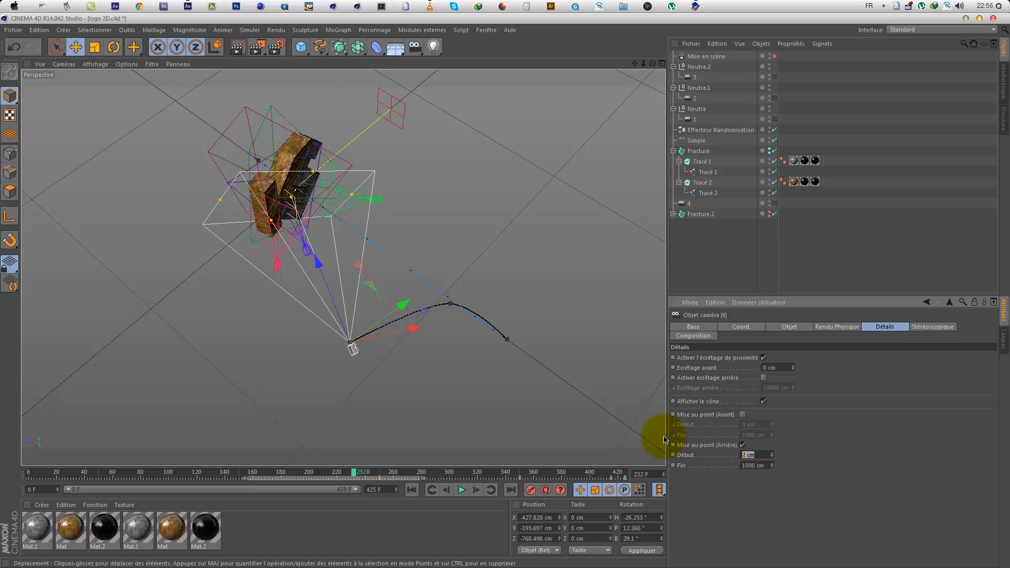
pyautogui.write('50')
pyautogui.click(758, 465)
pyautogui.write('200')
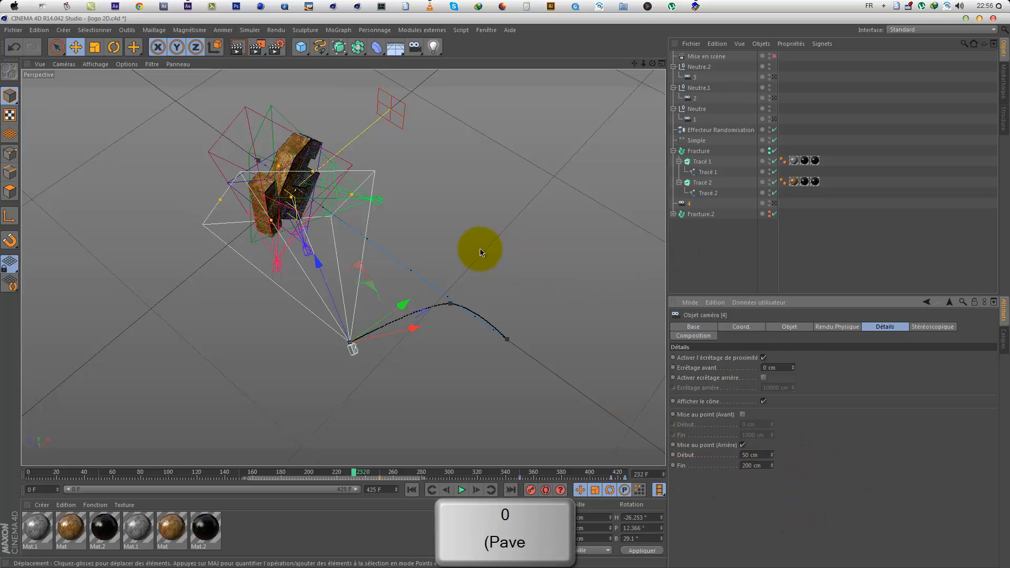
pyautogui.click(758, 465)
pyautogui.write('150')
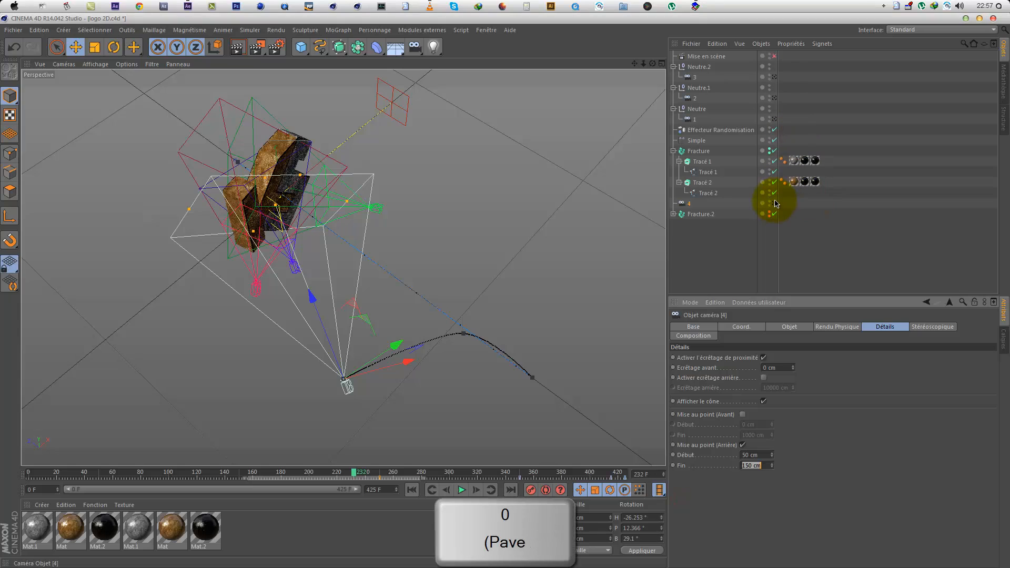
# Step: Look through camera 4 and render the depth pass (Profondeur) at frame 232, closing the render after checking it
pyautogui.click(774, 202)
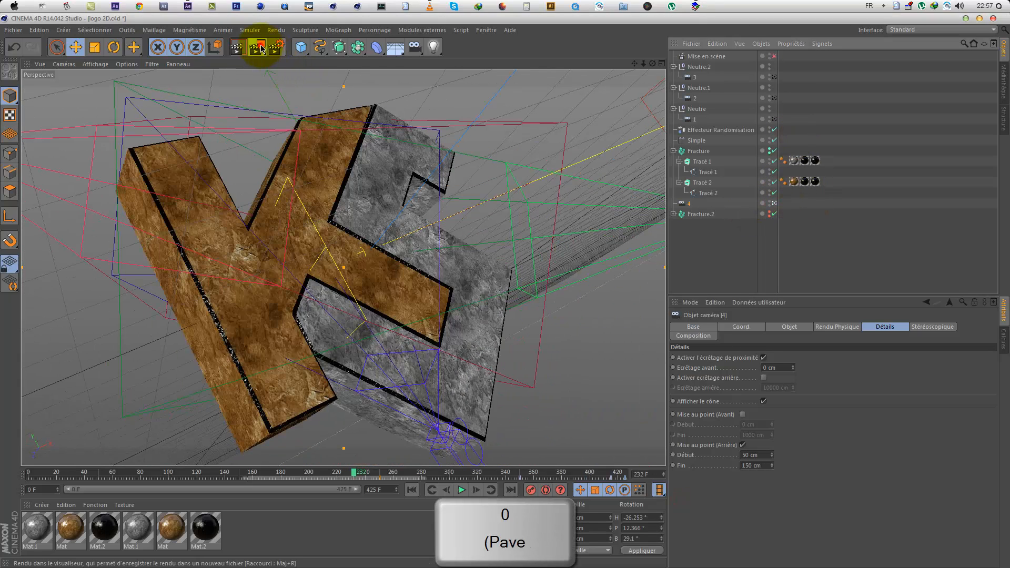
pyautogui.click(260, 48)
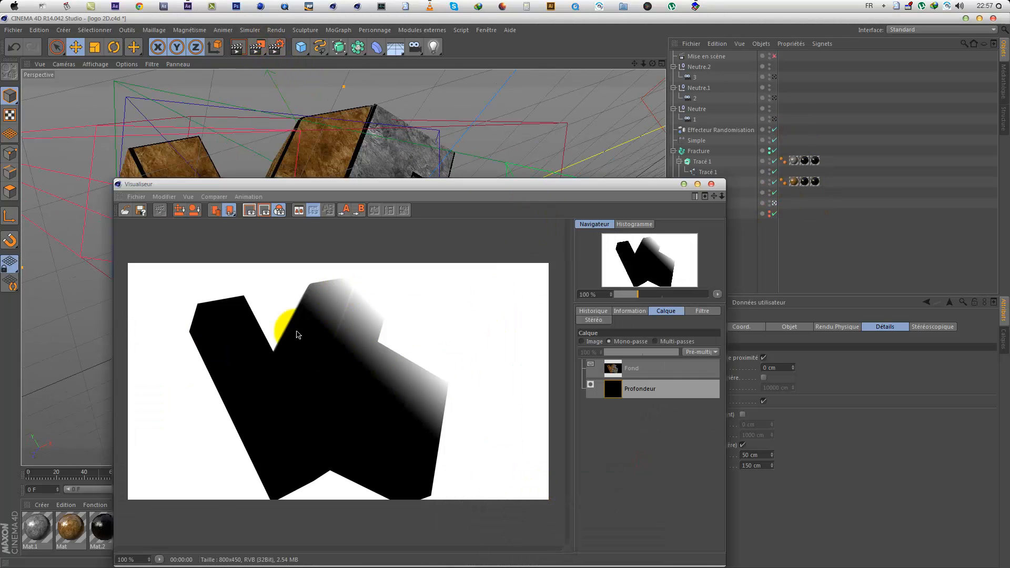
pyautogui.click(711, 184)
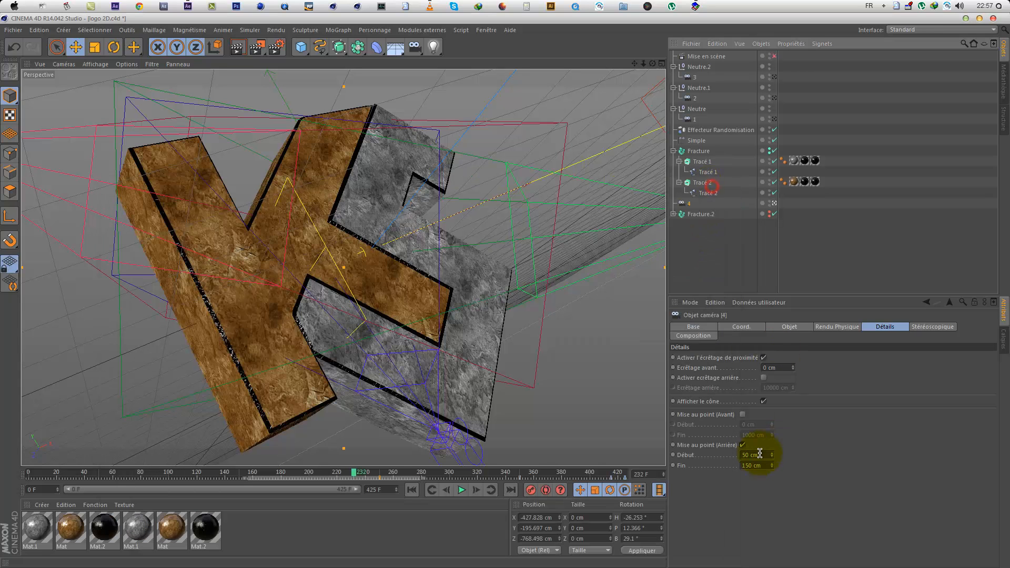
# Step: Set the rear focus end distance to 250 cm and check it in another depth pass render
pyautogui.write('250')
pyautogui.click(257, 48)
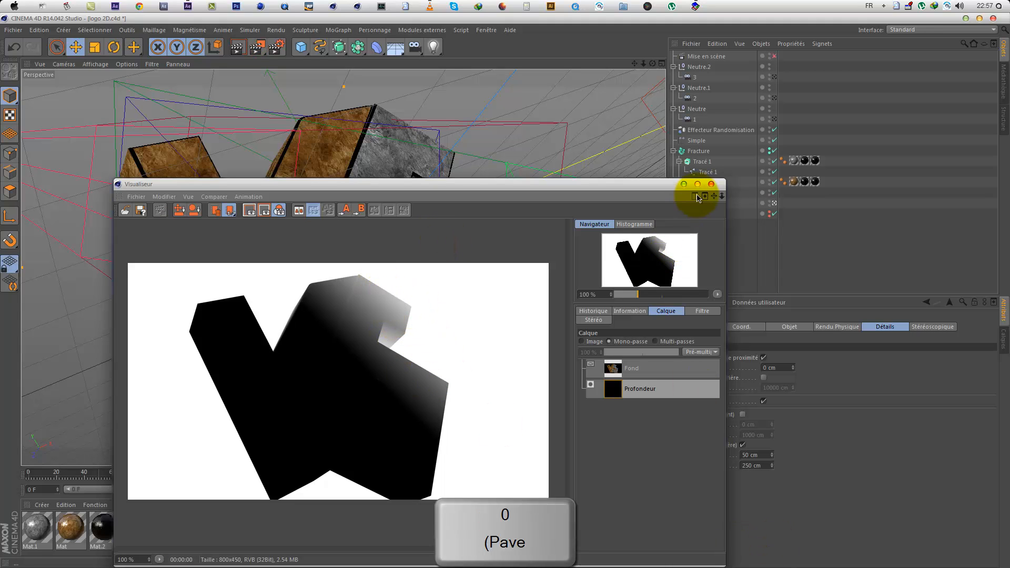
pyautogui.click(712, 184)
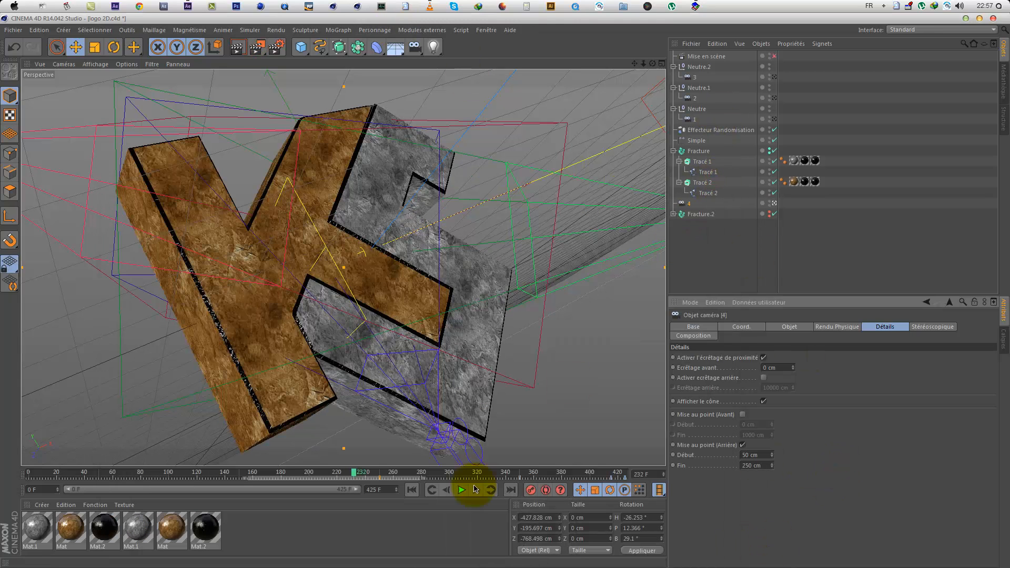
# Step: Scrub to the late part of the spin and render the depth pass there and again at frame 366
pyautogui.moveTo(471, 477); pyautogui.dragTo(563, 477)
pyautogui.click(257, 47)
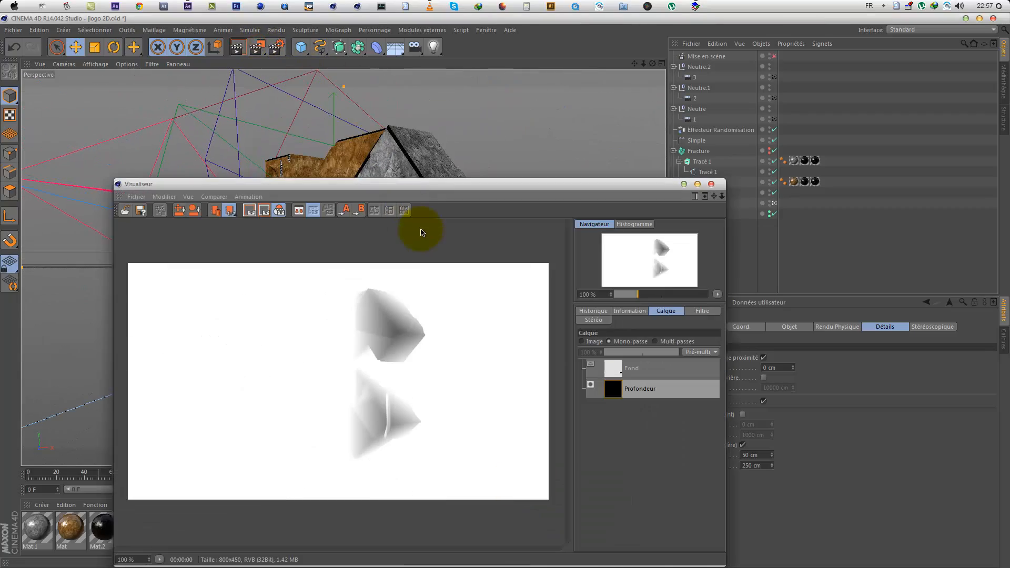
pyautogui.moveTo(471, 220); pyautogui.dragTo(458, 183)
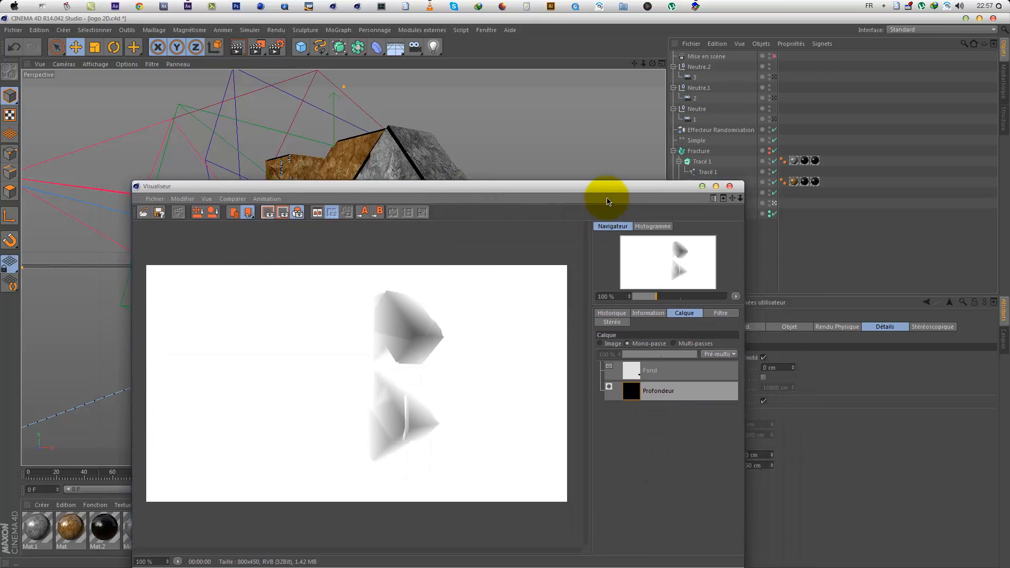
pyautogui.click(701, 185)
pyautogui.moveTo(495, 468); pyautogui.dragTo(540, 472)
pyautogui.click(257, 47)
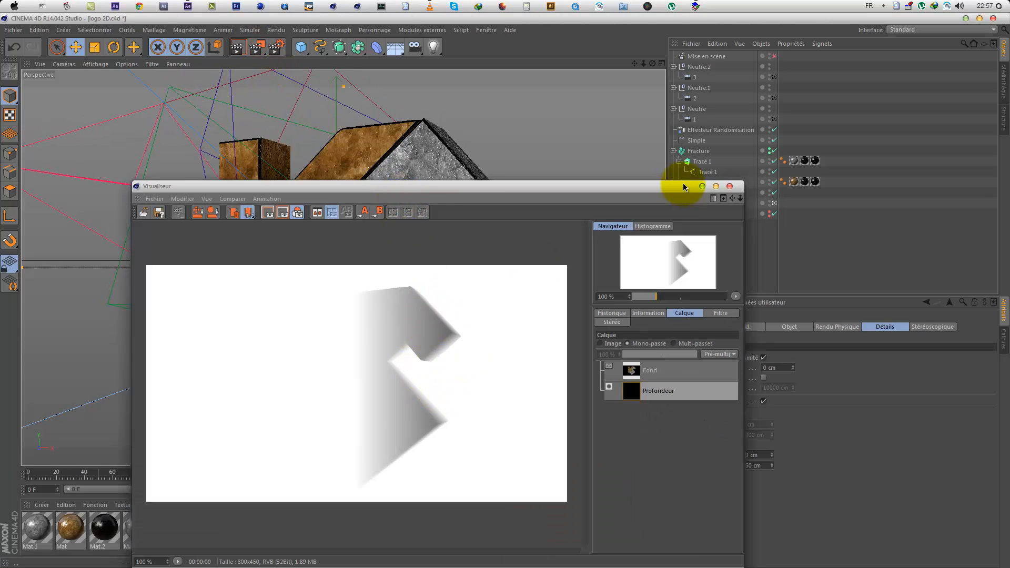
pyautogui.click(729, 185)
# Step: From the free perspective view, move camera 4's focus plane onto the logo at frames 366 and 249, ending at about 904 cm
pyautogui.click(771, 205)
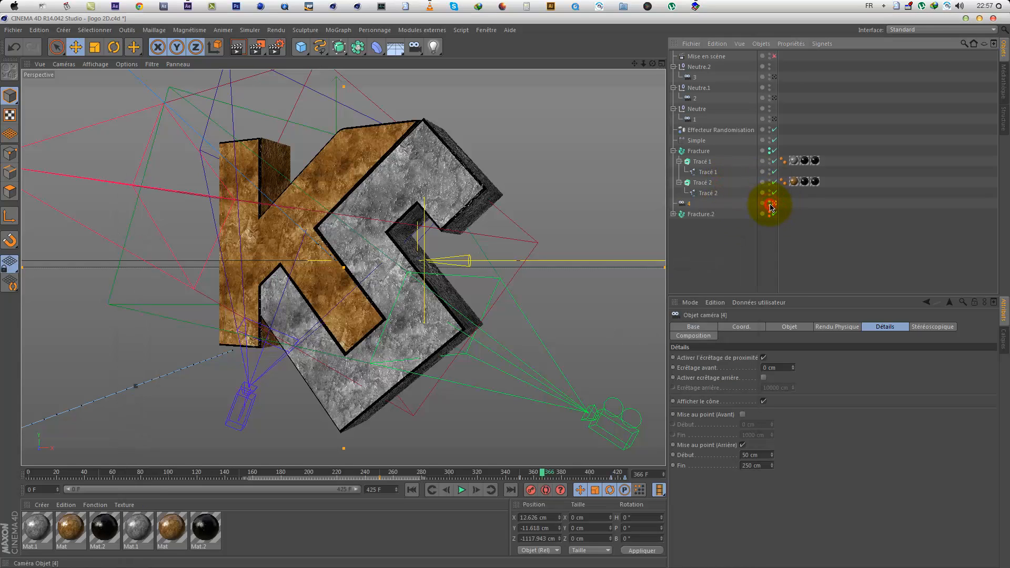
pyautogui.click(774, 203)
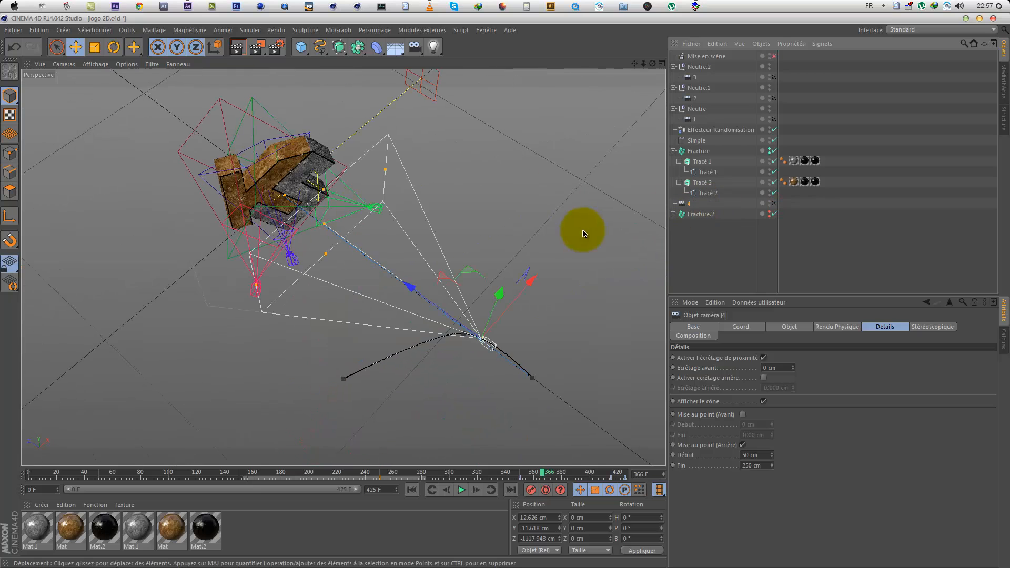
pyautogui.moveTo(323, 222); pyautogui.dragTo(273, 186)
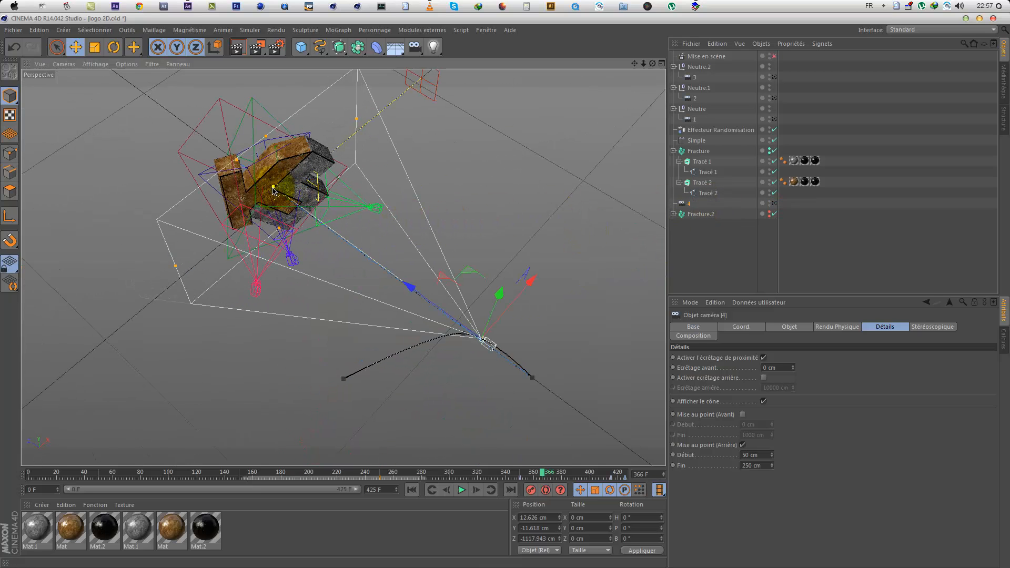
pyautogui.moveTo(525, 474); pyautogui.dragTo(376, 471)
pyautogui.click(323, 218)
pyautogui.click(236, 168)
pyautogui.moveTo(250, 151); pyautogui.dragTo(268, 201)
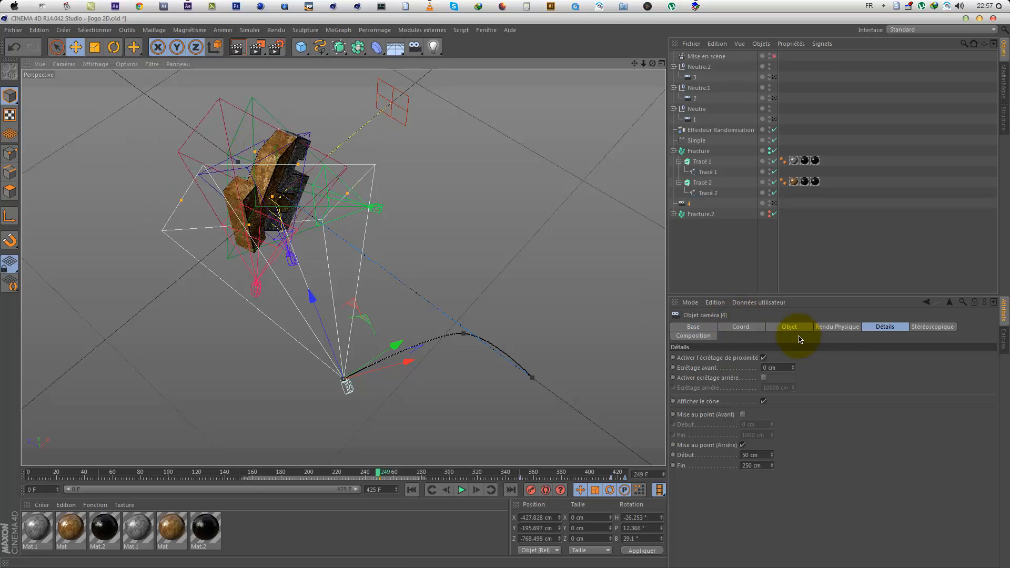
# Step: Show camera 4's object properties and render the depth pass through it at frame 249
pyautogui.click(790, 327)
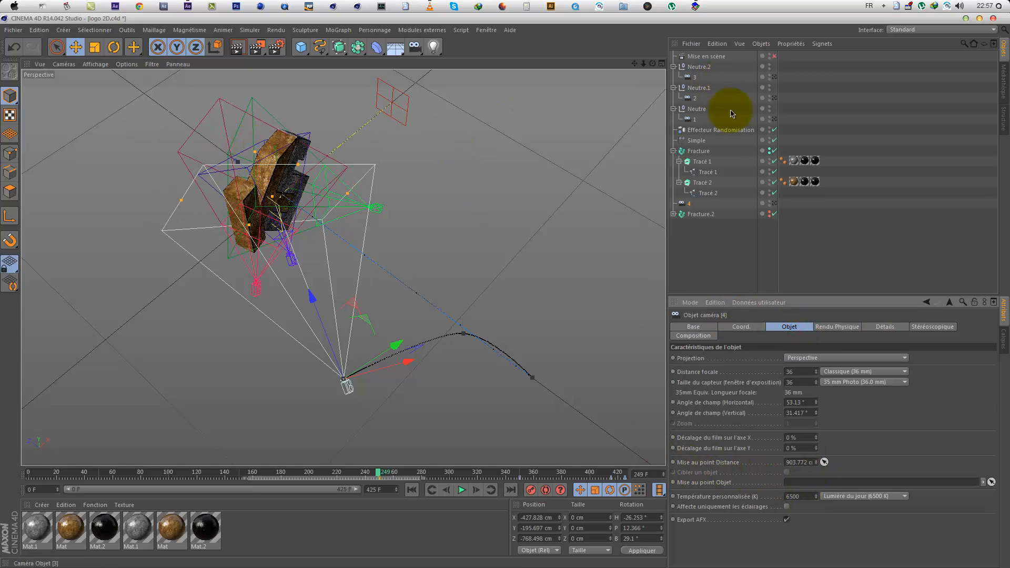
pyautogui.click(775, 204)
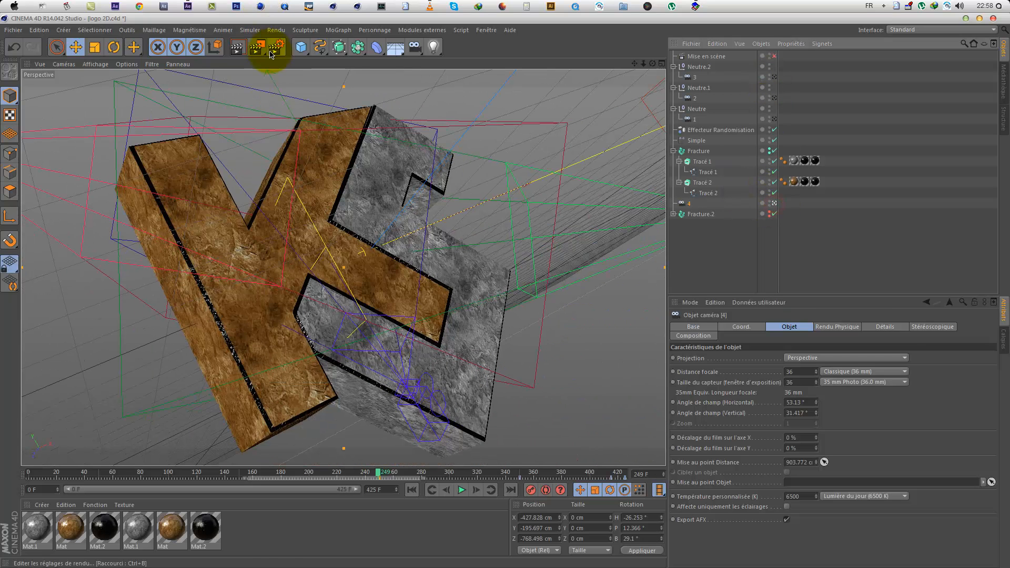
pyautogui.click(260, 51)
pyautogui.click(255, 46)
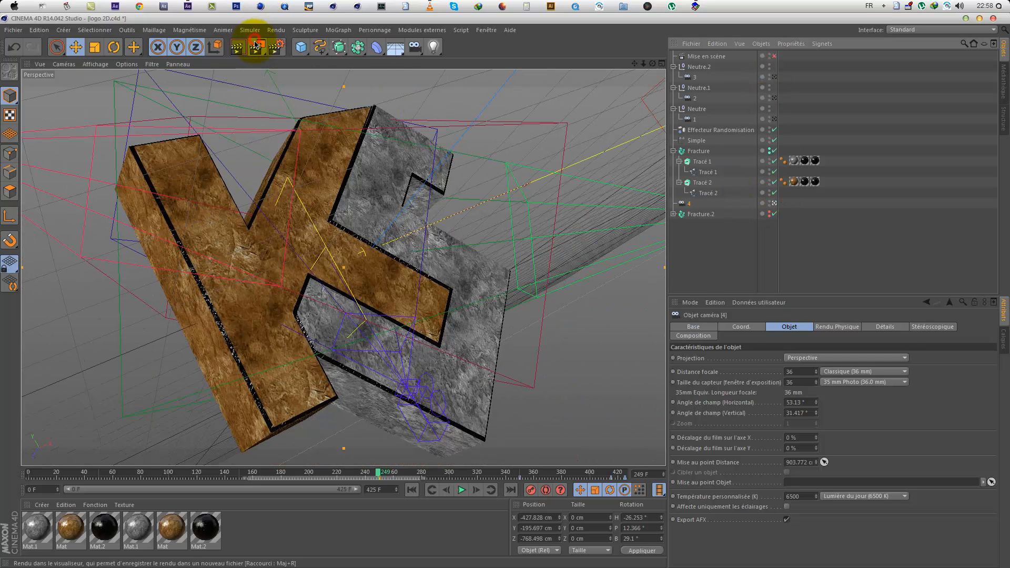
pyautogui.click(255, 45)
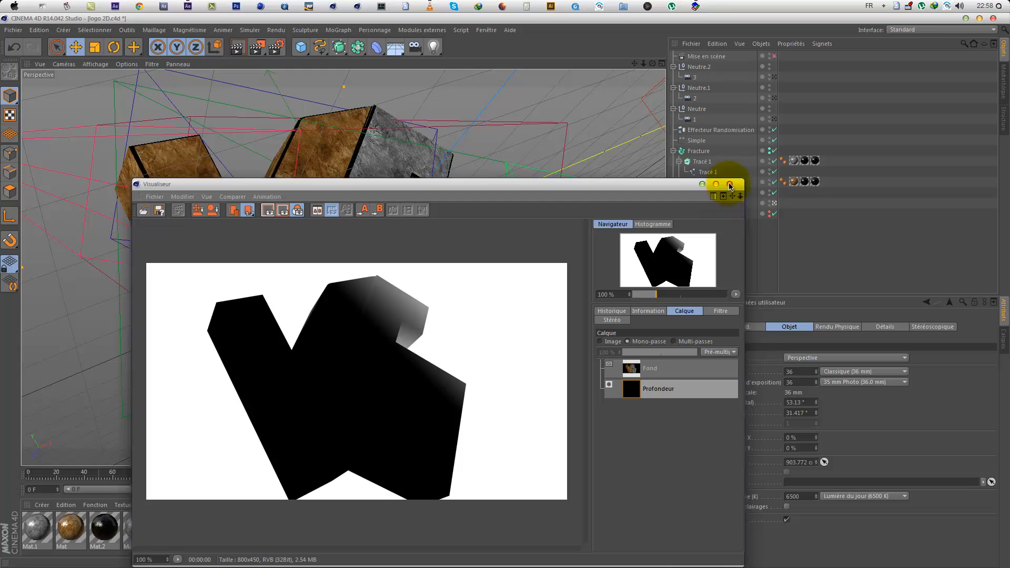
pyautogui.click(730, 185)
# Step: Lower camera 4's focus distance to about 835 cm, check the depth pass render, and keyframe the distance at frame 249
pyautogui.moveTo(817, 462); pyautogui.dragTo(817, 475)
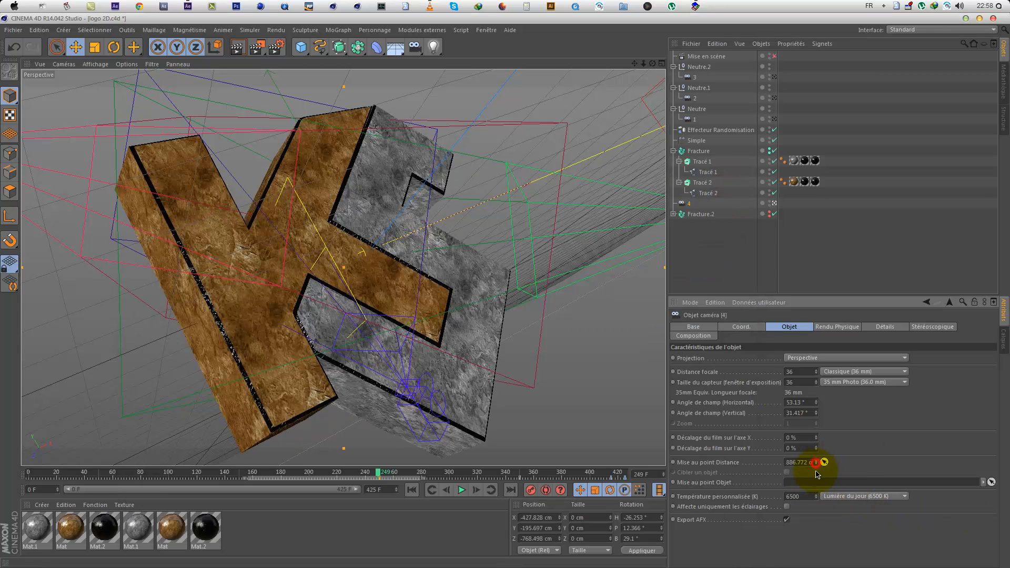
pyautogui.click(256, 46)
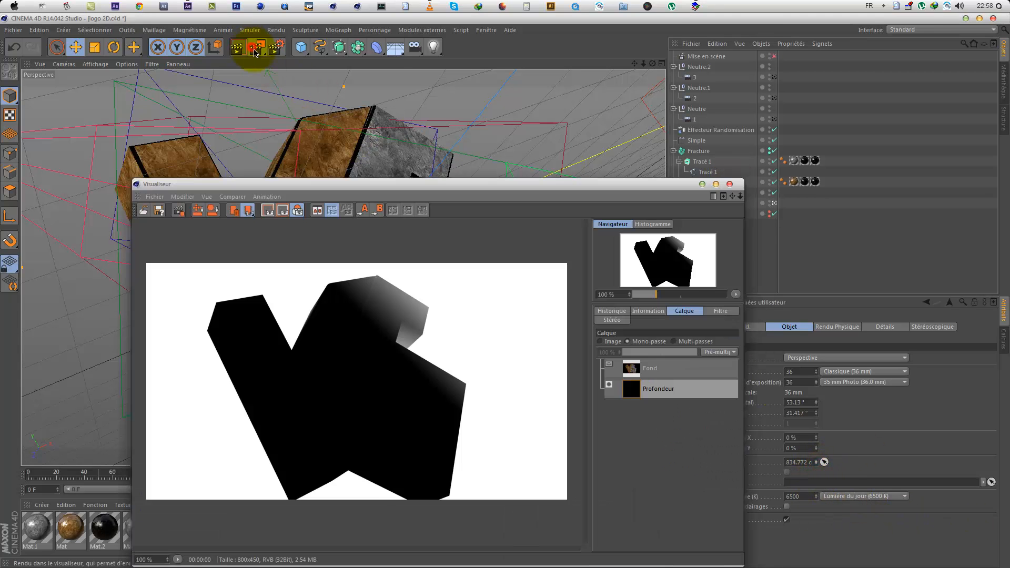
pyautogui.click(730, 184)
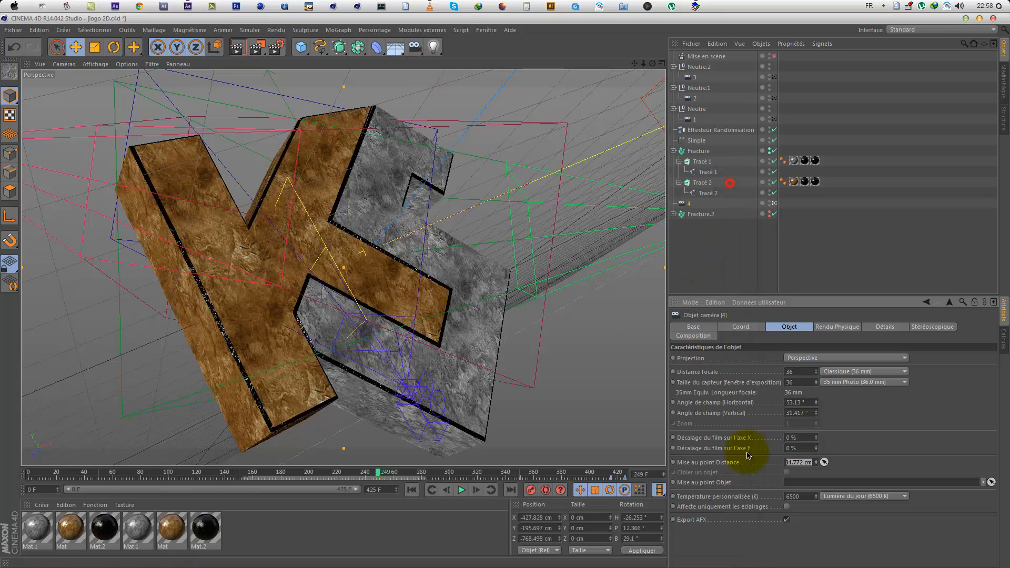
# Step: At frame 318, raise camera 4's focus distance to about 876 cm, rendering the depth pass before and after the change
pyautogui.moveTo(394, 472); pyautogui.dragTo(474, 478)
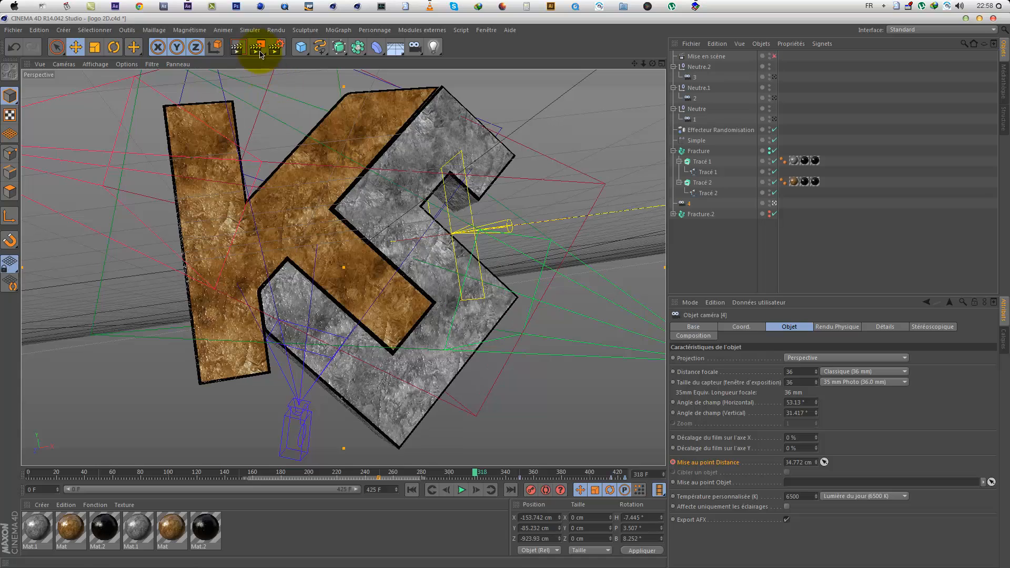
pyautogui.click(257, 47)
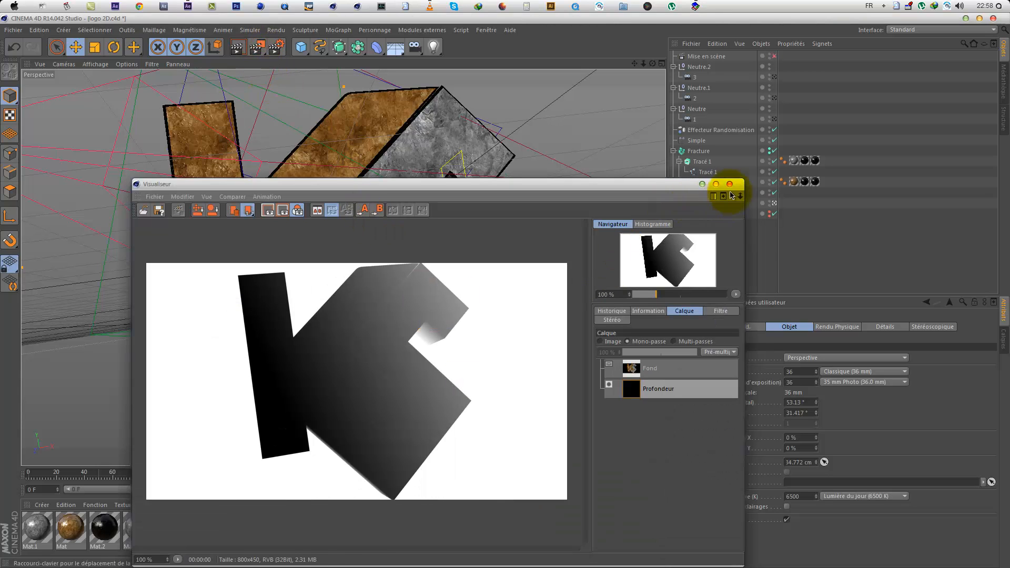
pyautogui.click(730, 184)
pyautogui.moveTo(822, 466); pyautogui.dragTo(817, 461)
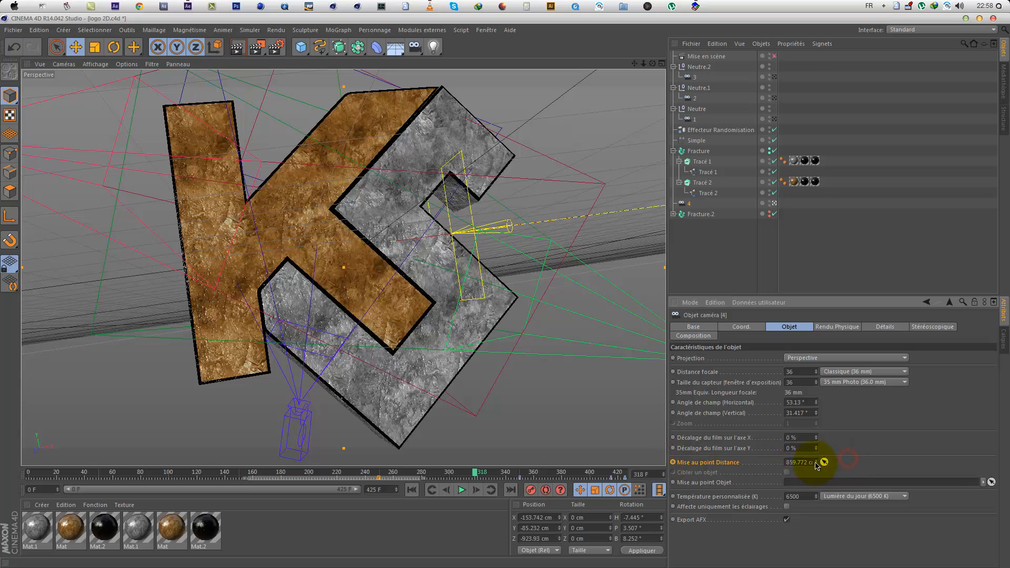
pyautogui.click(257, 48)
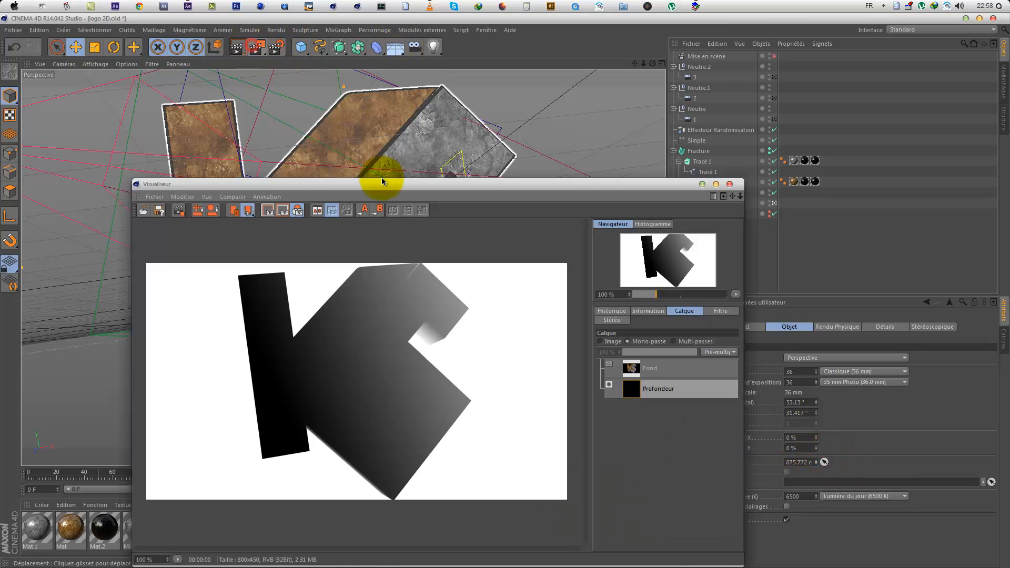
pyautogui.click(730, 184)
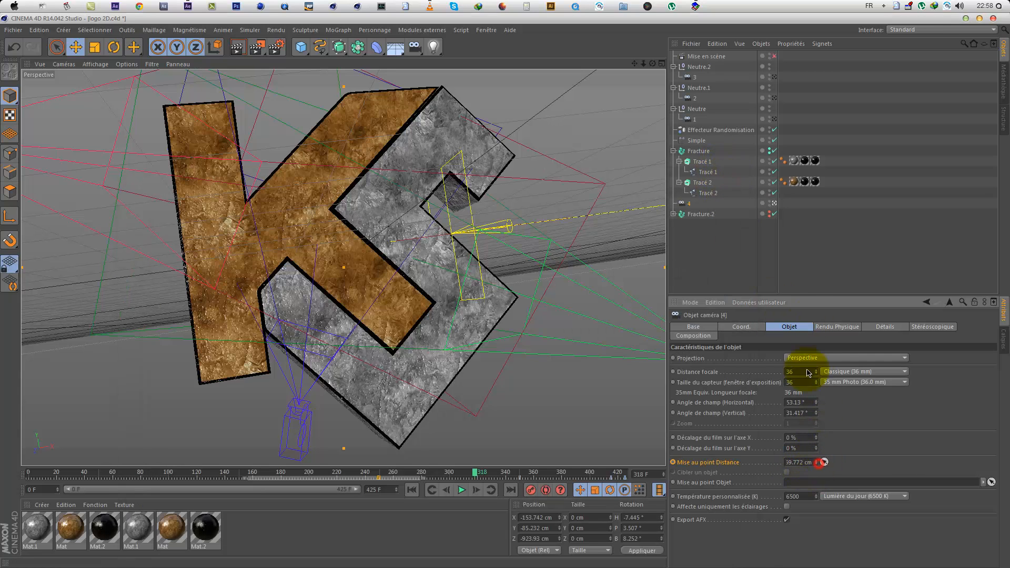
# Step: Render the depth pass with the focus distance raised to about 1109 cm, close it, and return to the free perspective view
pyautogui.click(256, 48)
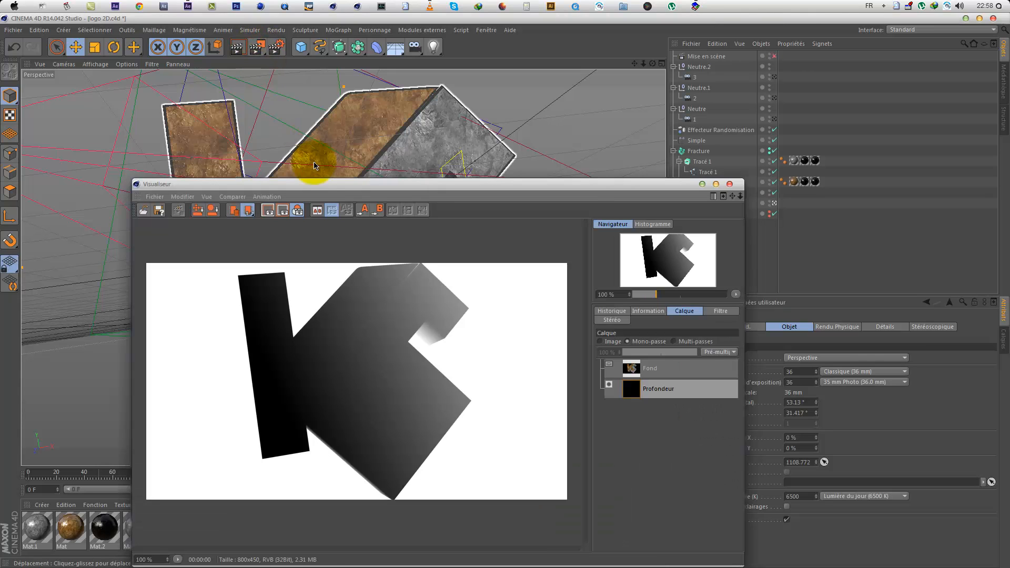
pyautogui.moveTo(322, 185); pyautogui.dragTo(641, 11)
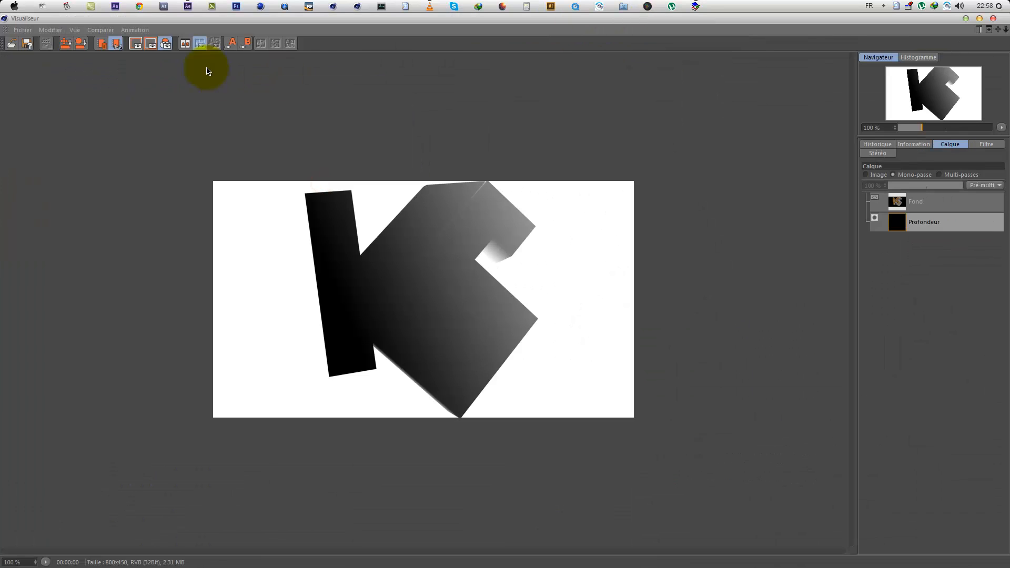
pyautogui.doubleClick(347, 23)
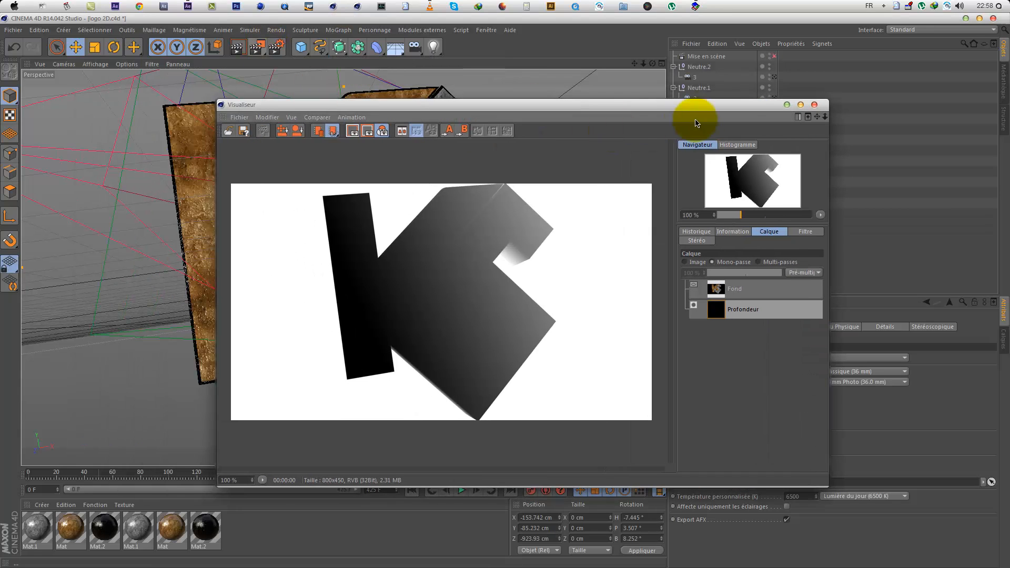
pyautogui.click(816, 105)
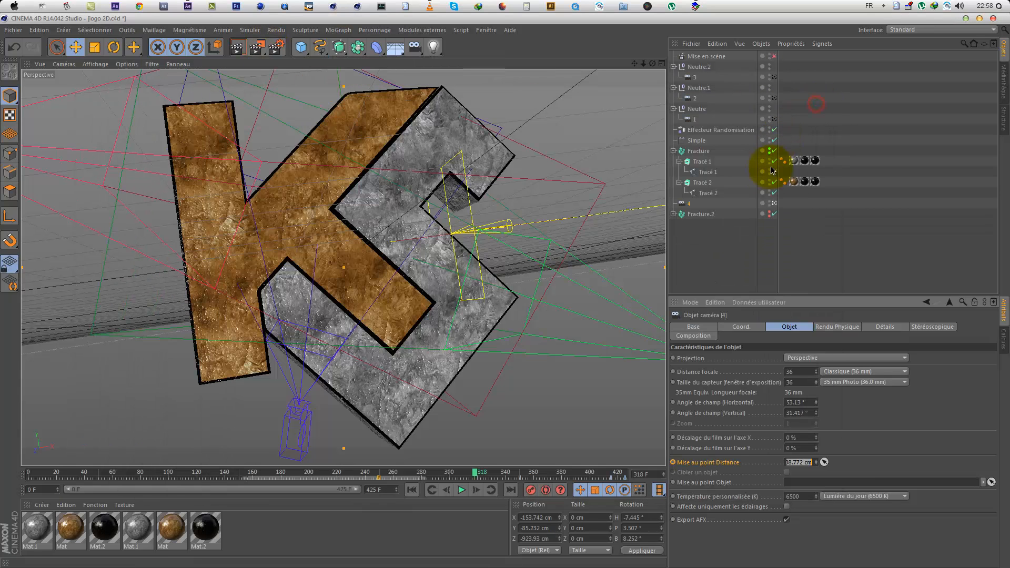
pyautogui.click(774, 203)
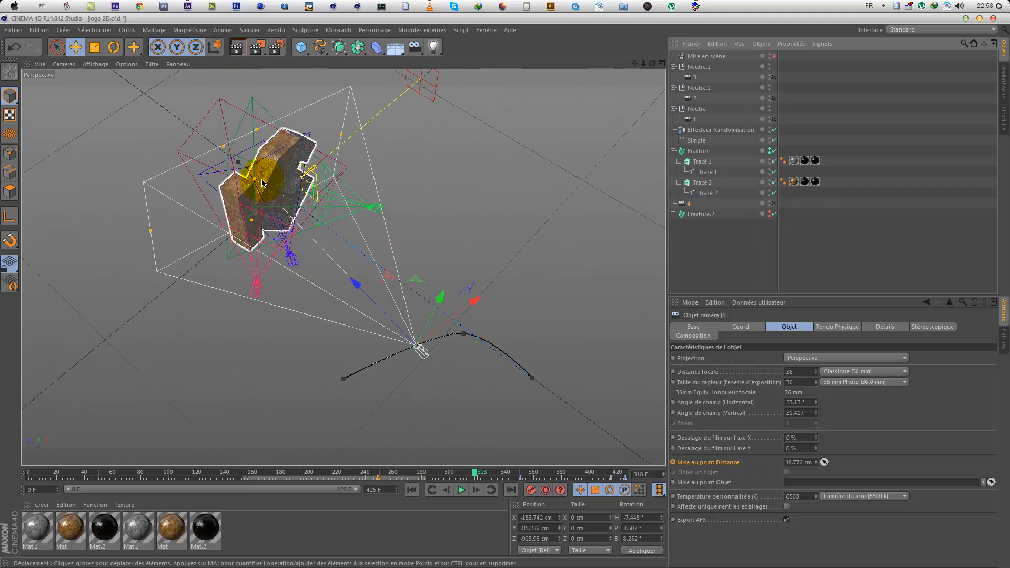
# Step: Pull camera 4's focus plane back onto the logo in the free perspective view and keyframe the focus distance at frame 318
pyautogui.moveTo(651, 65); pyautogui.dragTo(500, 289)
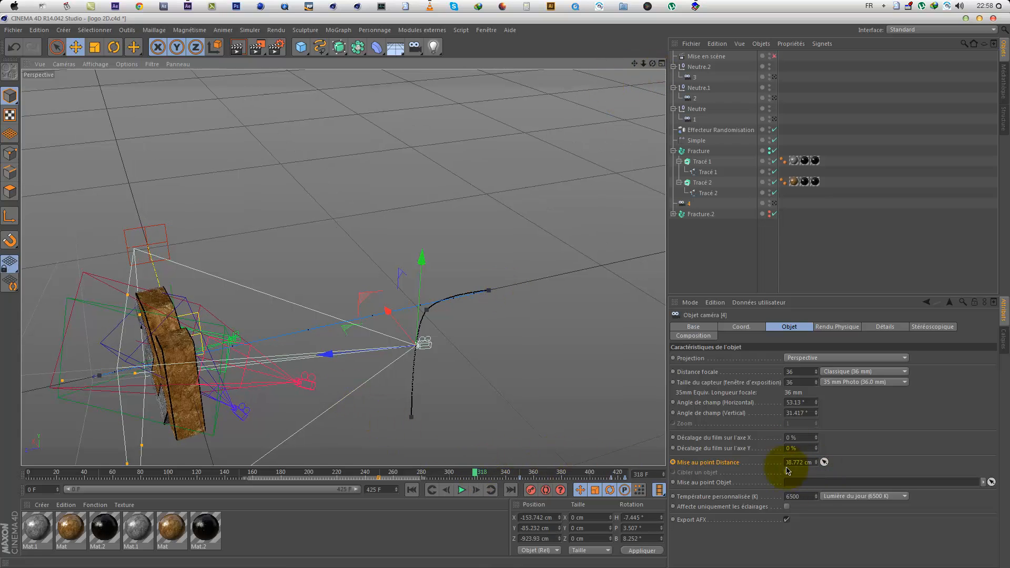
pyautogui.keyDown('ctrl'); pyautogui.click(673, 462); pyautogui.keyUp('ctrl')
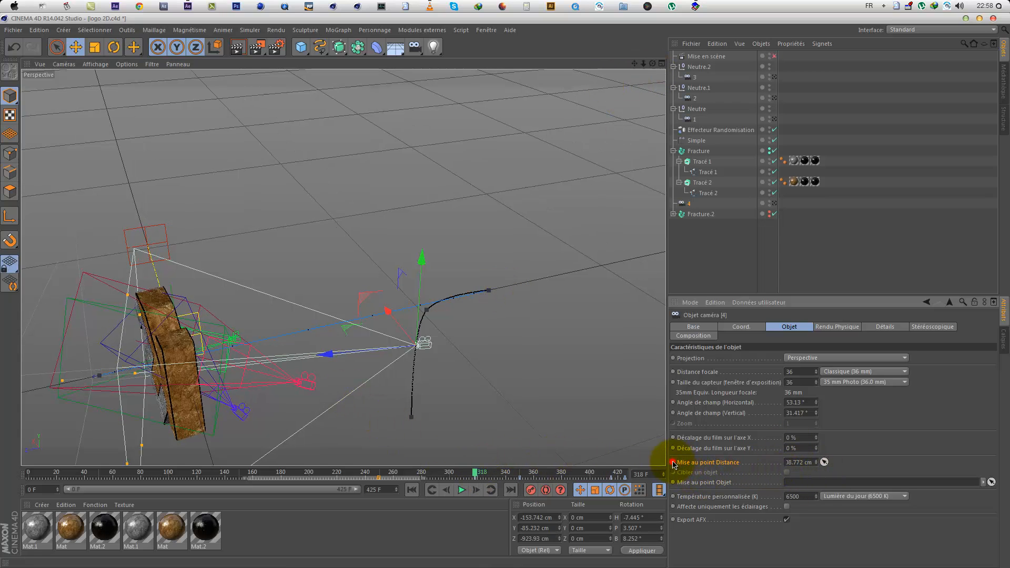
pyautogui.click(824, 462)
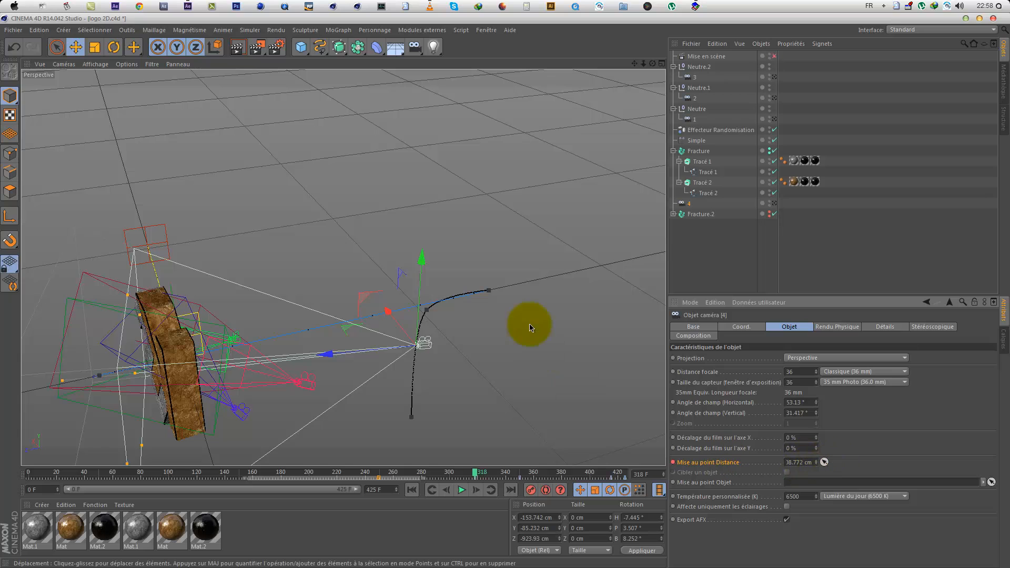
pyautogui.click(138, 374)
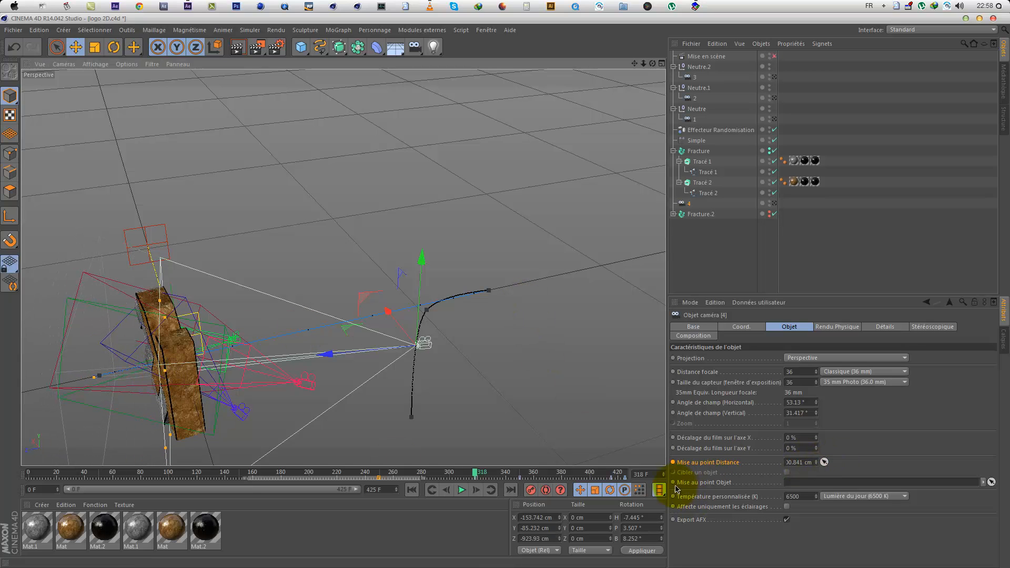
pyautogui.keyDown('ctrl'); pyautogui.click(674, 463); pyautogui.keyUp('ctrl')
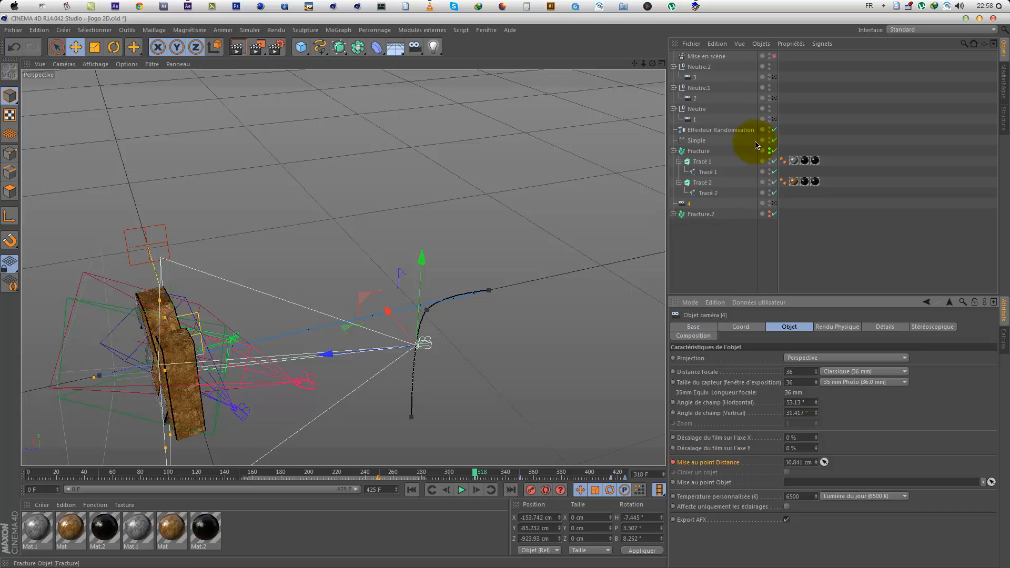
# Step: Look through camera 4 and render the depth pass at frame 318, closing the render when checked
pyautogui.click(774, 202)
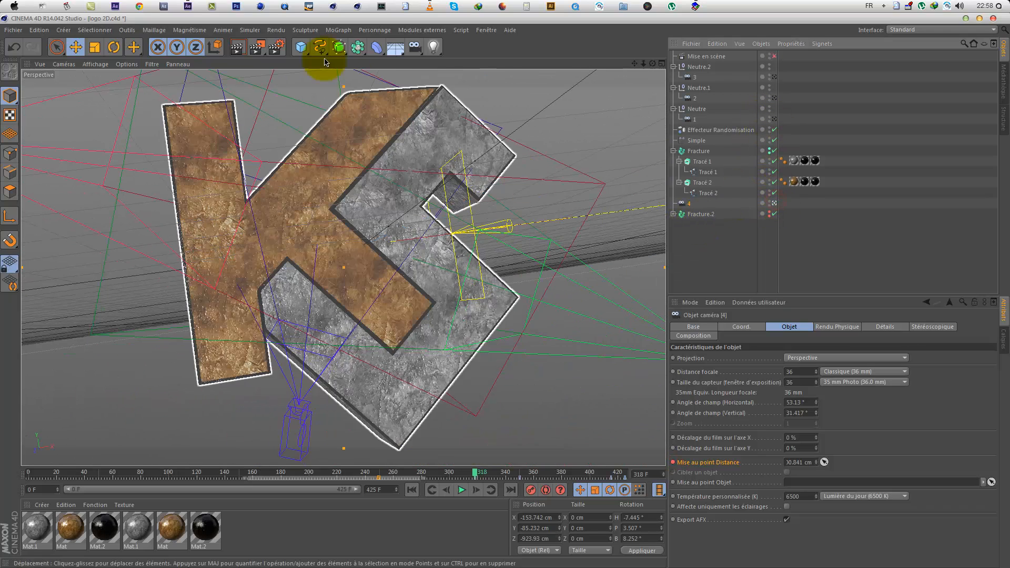
pyautogui.click(258, 47)
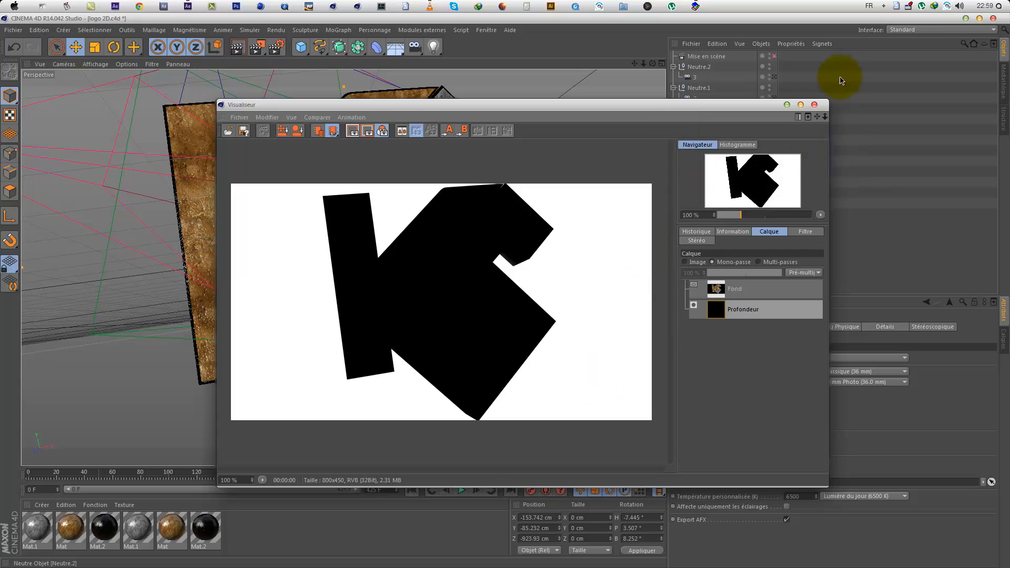
pyautogui.click(814, 105)
# Step: Render the depth pass of the exploding logo twice at frame 383 and close the renders
pyautogui.moveTo(500, 472); pyautogui.dragTo(567, 478)
pyautogui.click(257, 47)
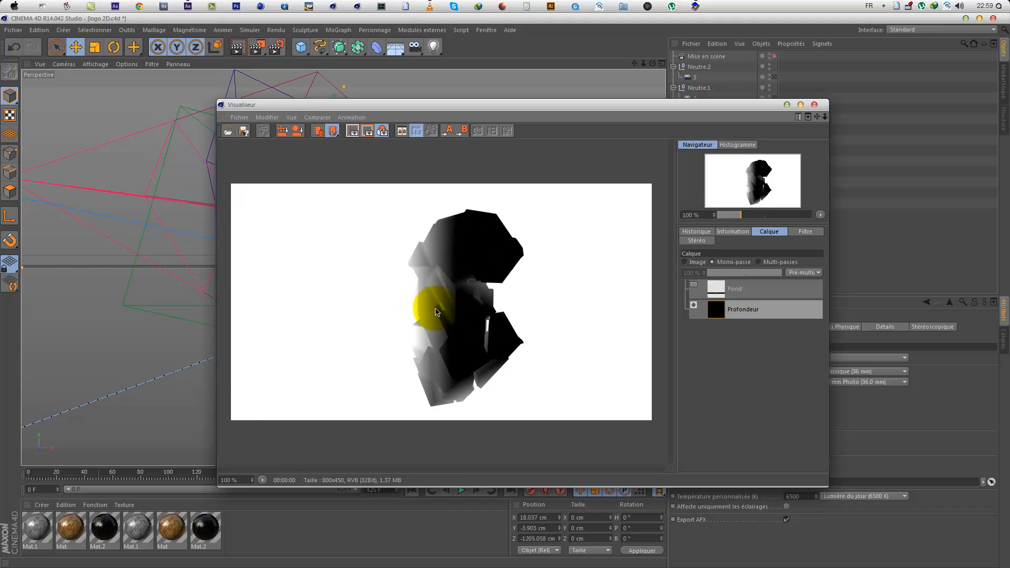
pyautogui.click(814, 105)
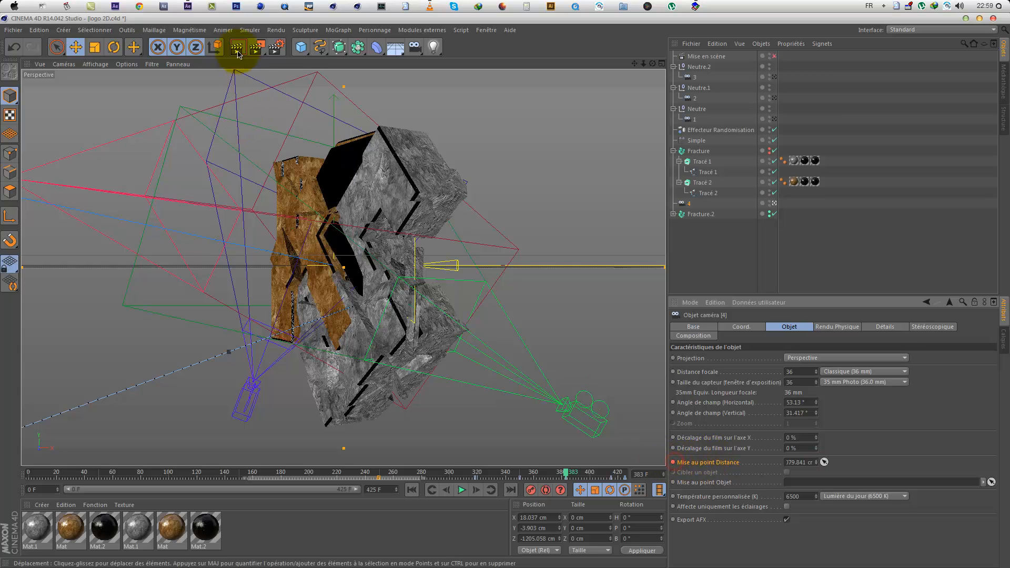
pyautogui.click(257, 48)
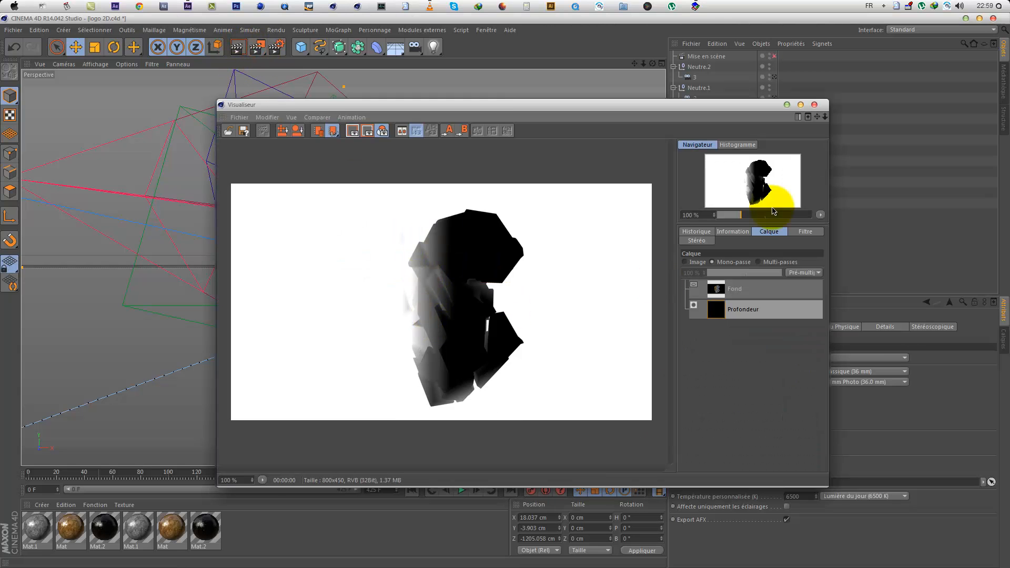
pyautogui.click(822, 106)
# Step: Render and inspect the depth pass at frame 411, close it, and go to the last frame, 425
pyautogui.moveTo(558, 476); pyautogui.dragTo(608, 476)
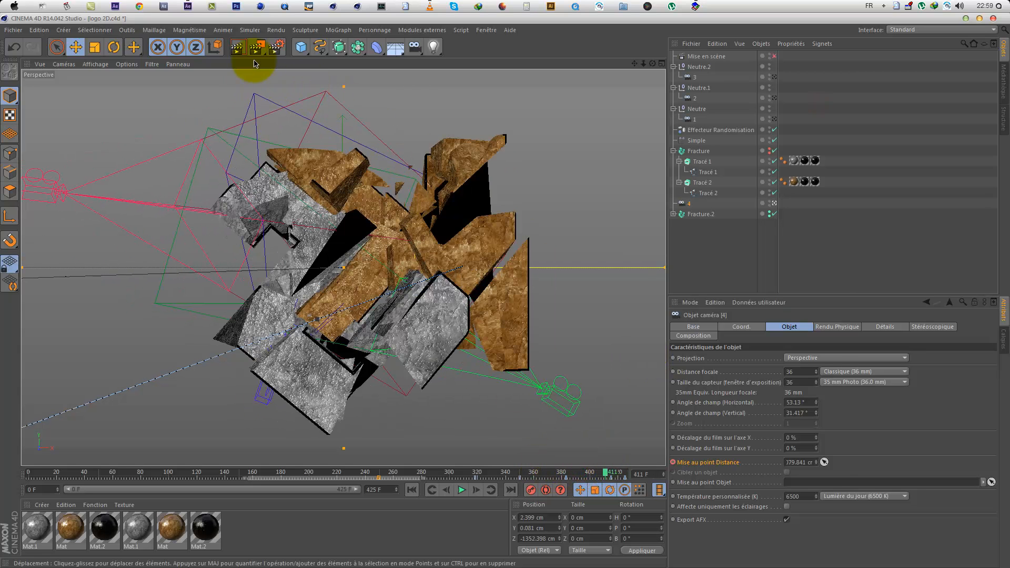
pyautogui.click(257, 48)
pyautogui.click(490, 216)
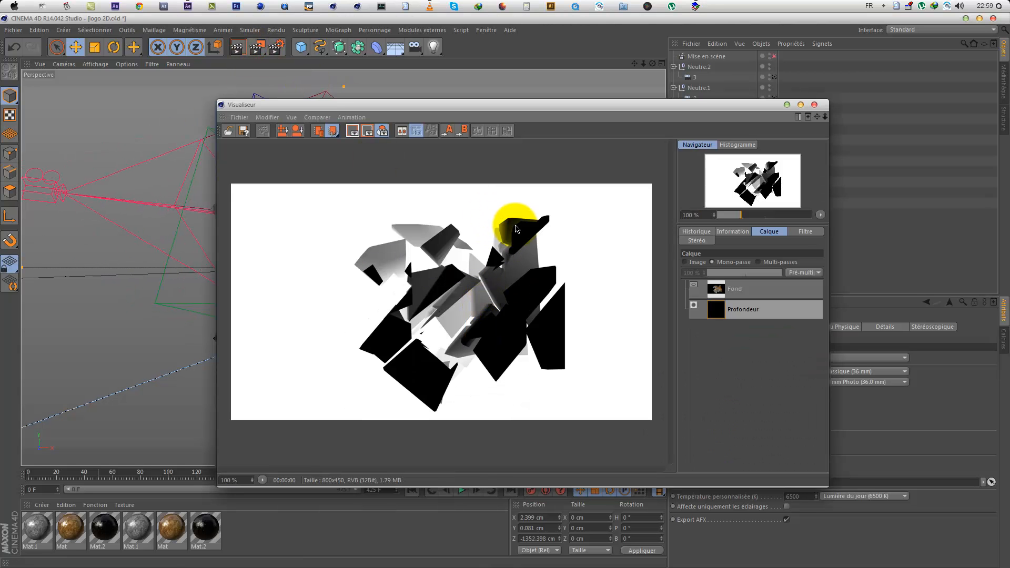
pyautogui.click(815, 105)
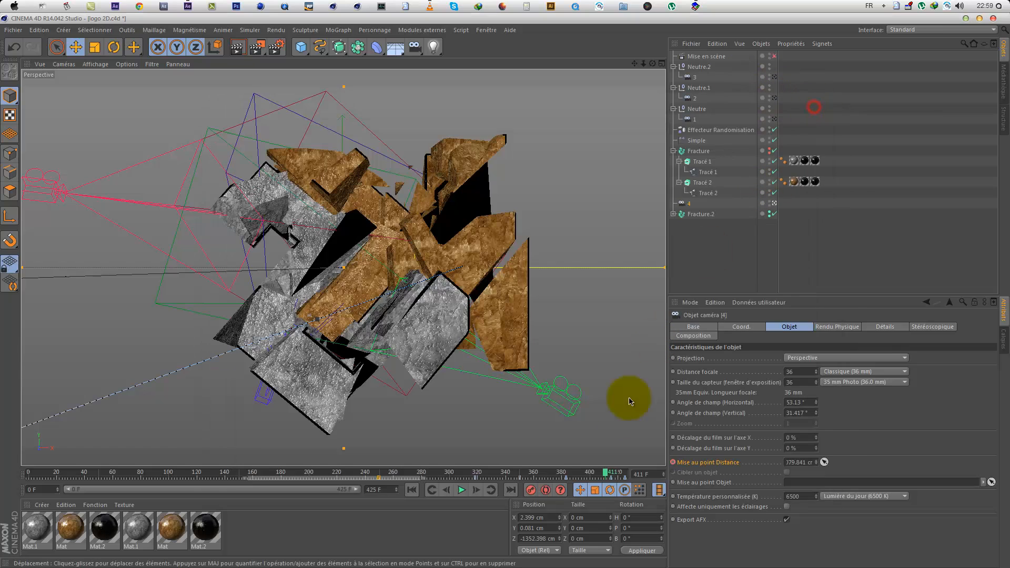
pyautogui.click(625, 475)
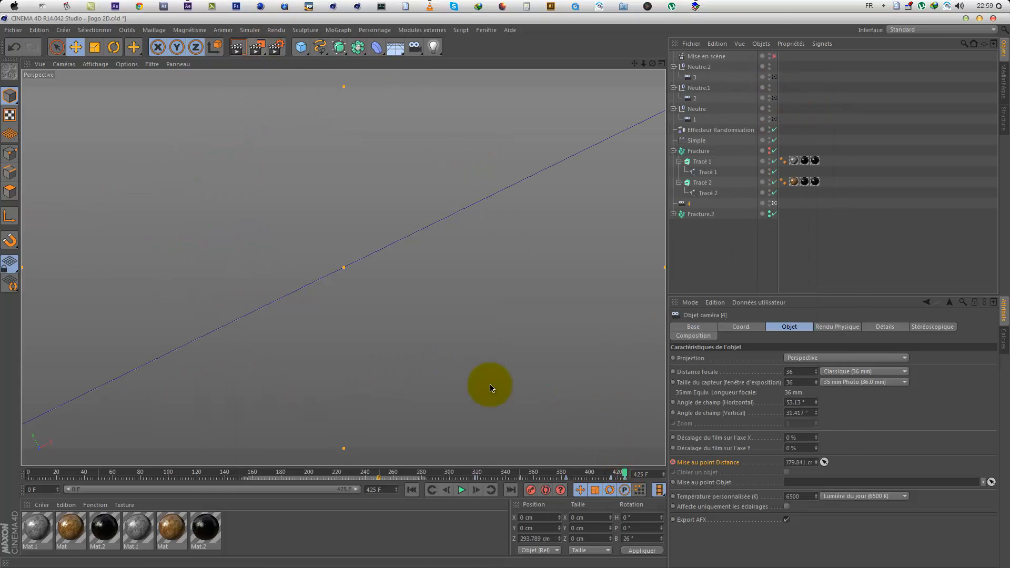
# Step: At frame 397, open the random effector's parameters and raise its X position to 350 cm
pyautogui.click(707, 131)
pyautogui.moveTo(503, 480); pyautogui.dragTo(585, 476)
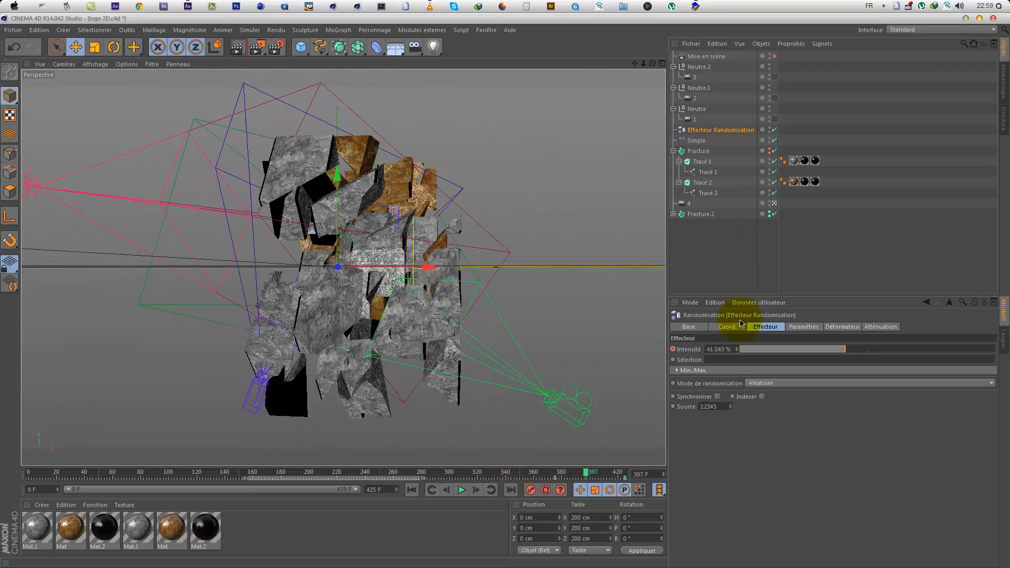
pyautogui.click(799, 327)
pyautogui.moveTo(741, 381); pyautogui.dragTo(750, 293)
pyautogui.click(738, 379)
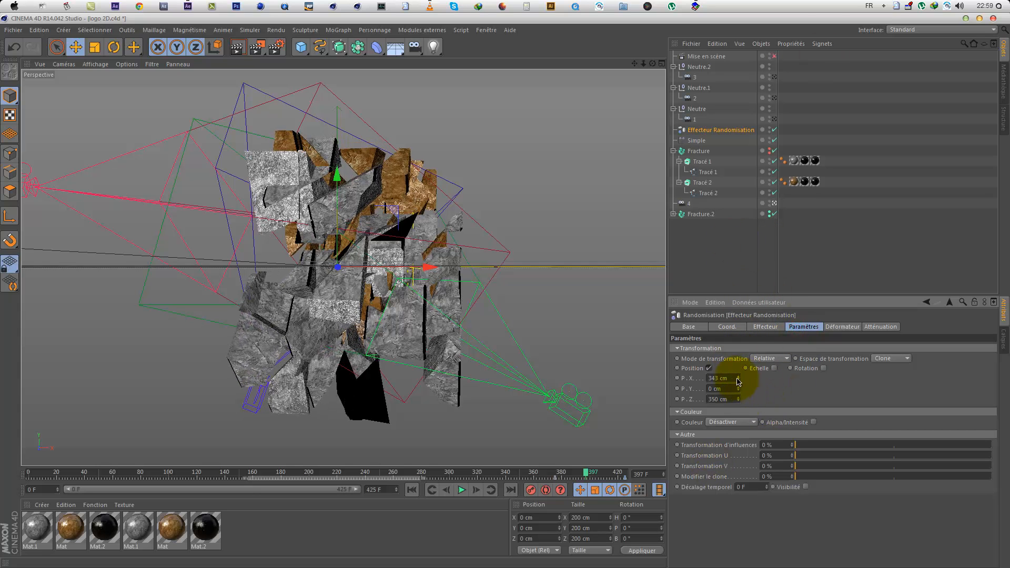
pyautogui.moveTo(734, 378); pyautogui.dragTo(617, 373)
pyautogui.write('350')
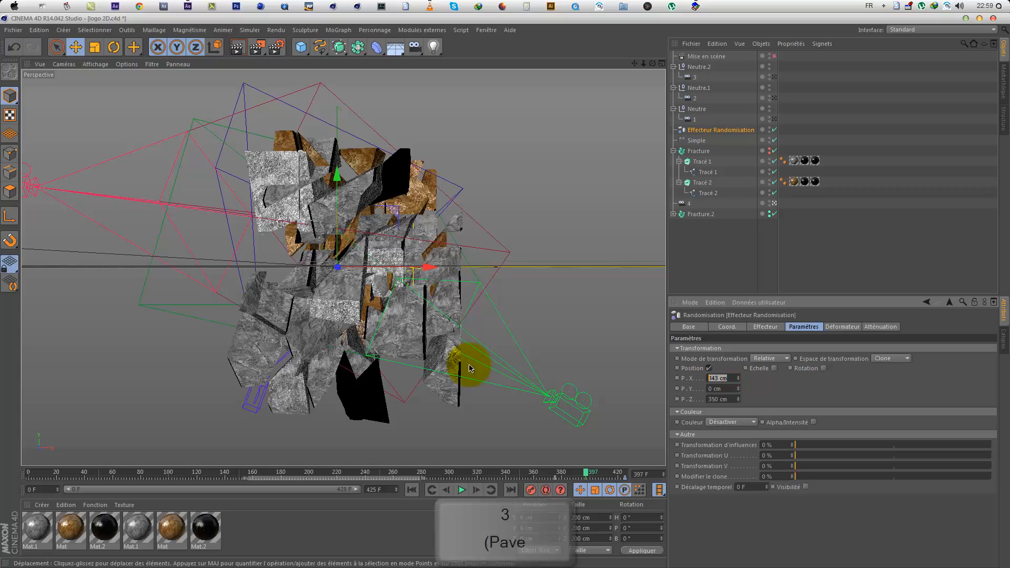
pyautogui.click(770, 389)
# Step: At frame 412, lower the random effector's X position to 226 cm
pyautogui.moveTo(618, 481)
pyautogui.mouseDown()
pyautogui.moveTo(627, 478)
pyautogui.moveTo(332, 469)
pyautogui.moveTo(609, 469)
pyautogui.moveTo(631, 485)
pyautogui.moveTo(607, 478)
pyautogui.mouseUp()
pyautogui.moveTo(734, 379)
pyautogui.mouseDown()
pyautogui.moveTo(706, 516)
pyautogui.moveTo(744, 388)
pyautogui.mouseUp()
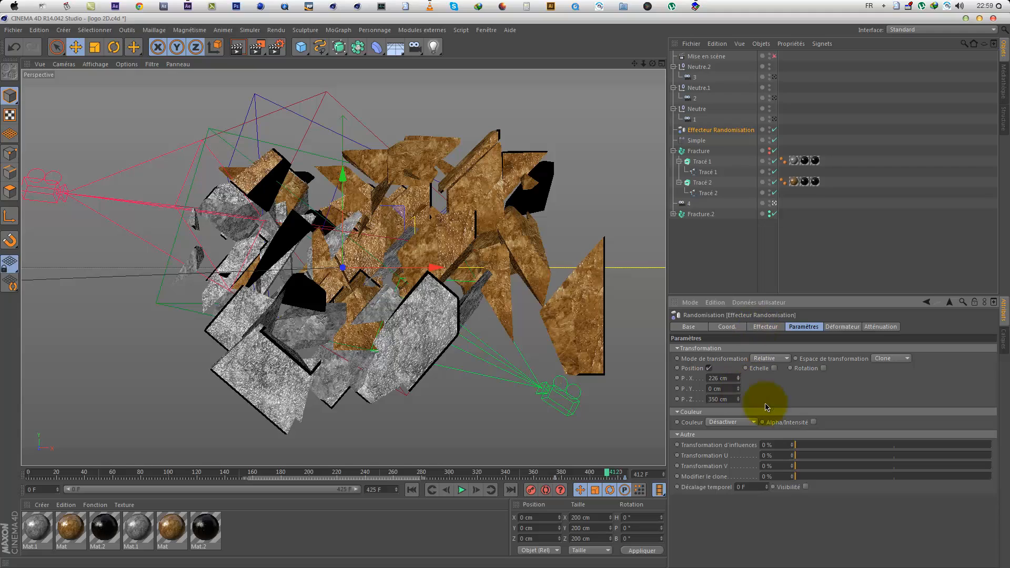
# Step: Go to frame 174 and add a physical sky to the scene
pyautogui.moveTo(589, 480); pyautogui.dragTo(272, 500)
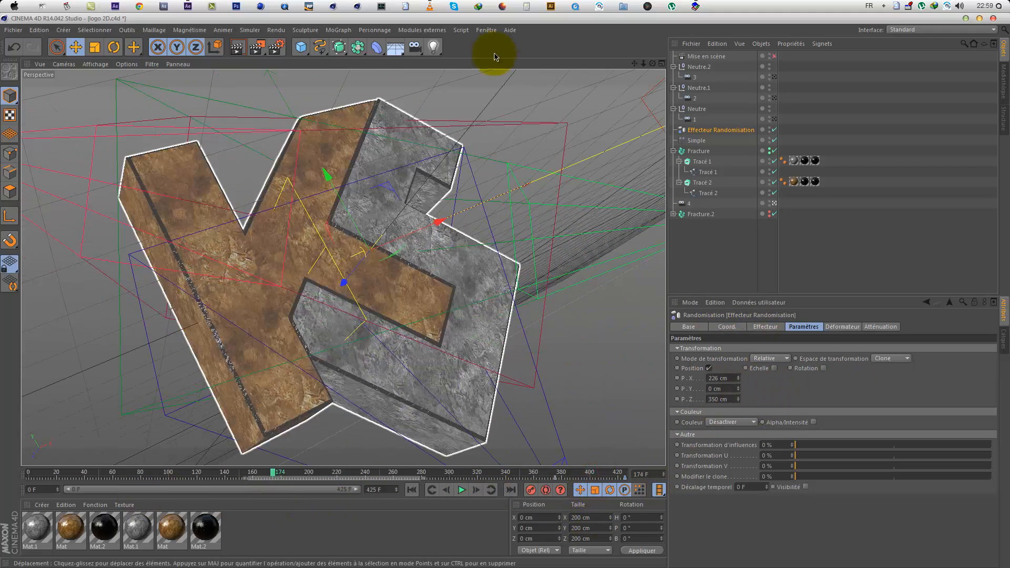
pyautogui.click(395, 47)
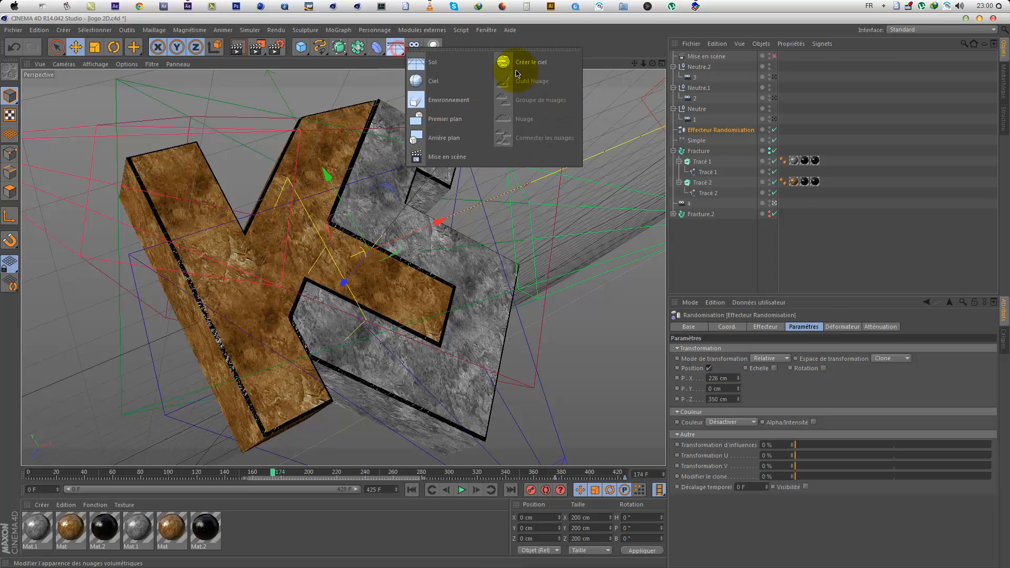
pyautogui.click(517, 72)
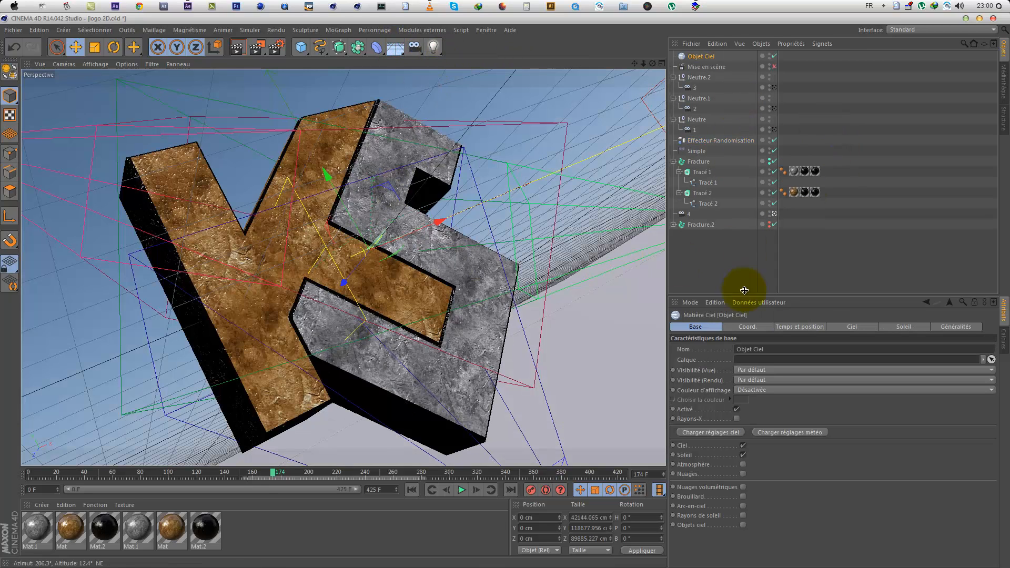
# Step: Give the sky object a Render (Rendu) tag and turn off its camera visibility
pyautogui.rightClick(702, 56)
pyautogui.moveTo(748, 58)
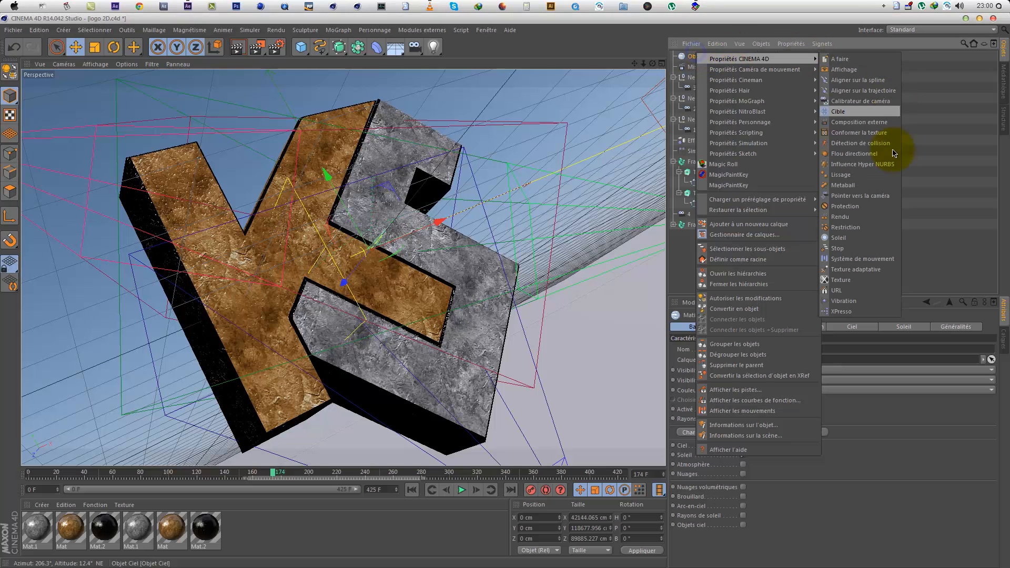
pyautogui.click(855, 216)
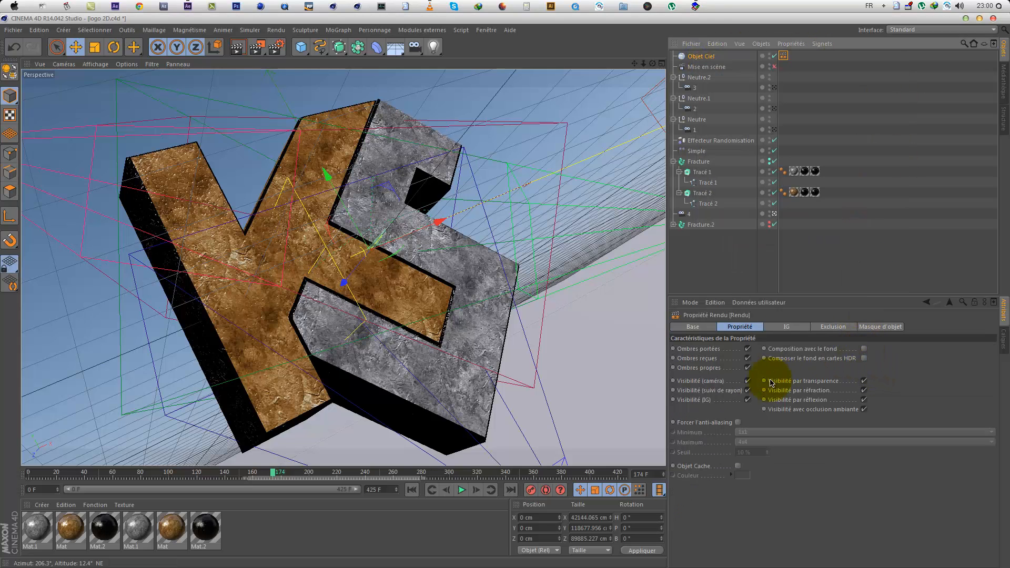
pyautogui.click(748, 381)
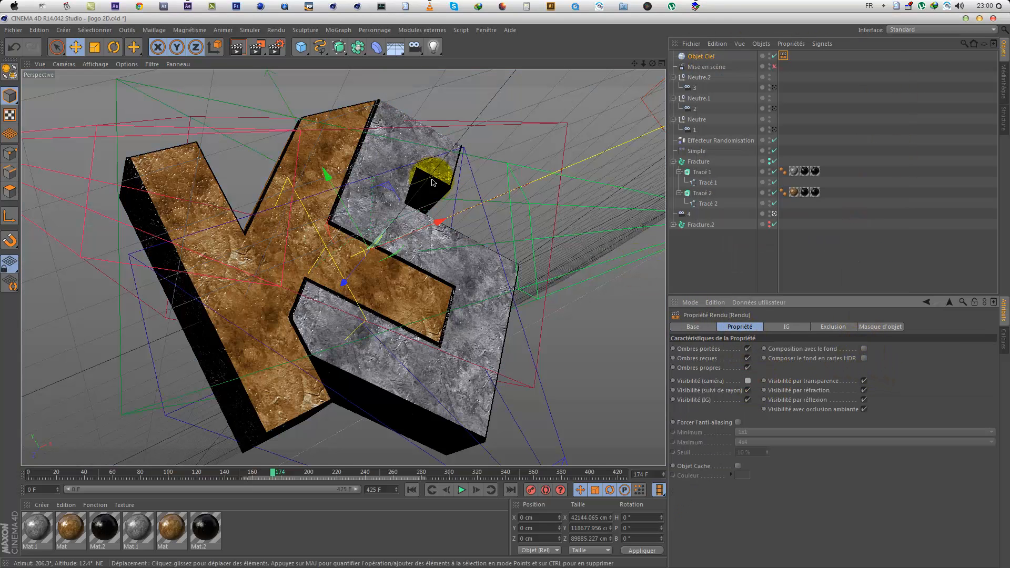
# Step: Add an omni light with ambient illumination enabled and set its intensity to 29%
pyautogui.click(433, 46)
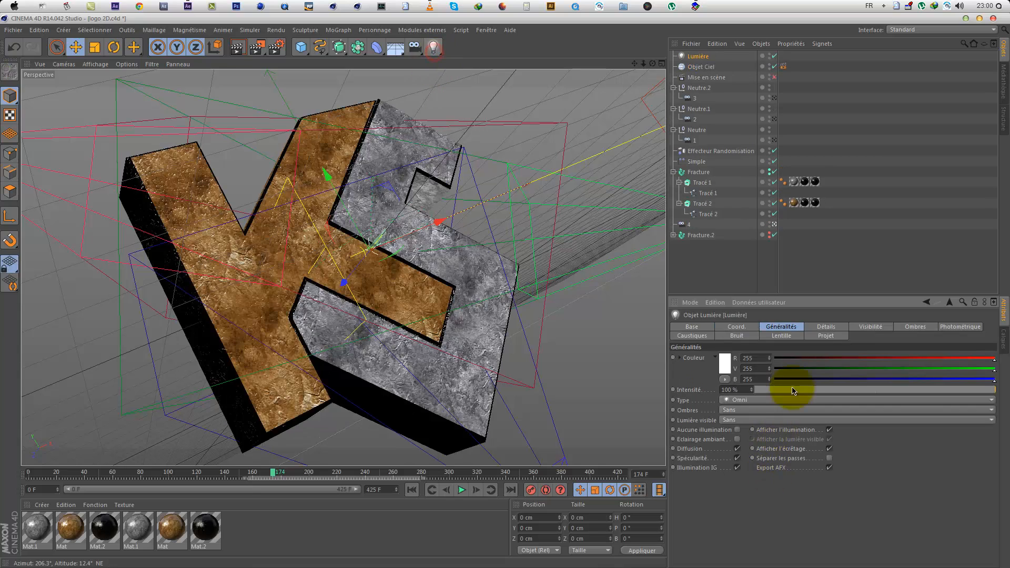
pyautogui.click(738, 439)
pyautogui.moveTo(792, 389); pyautogui.dragTo(824, 392)
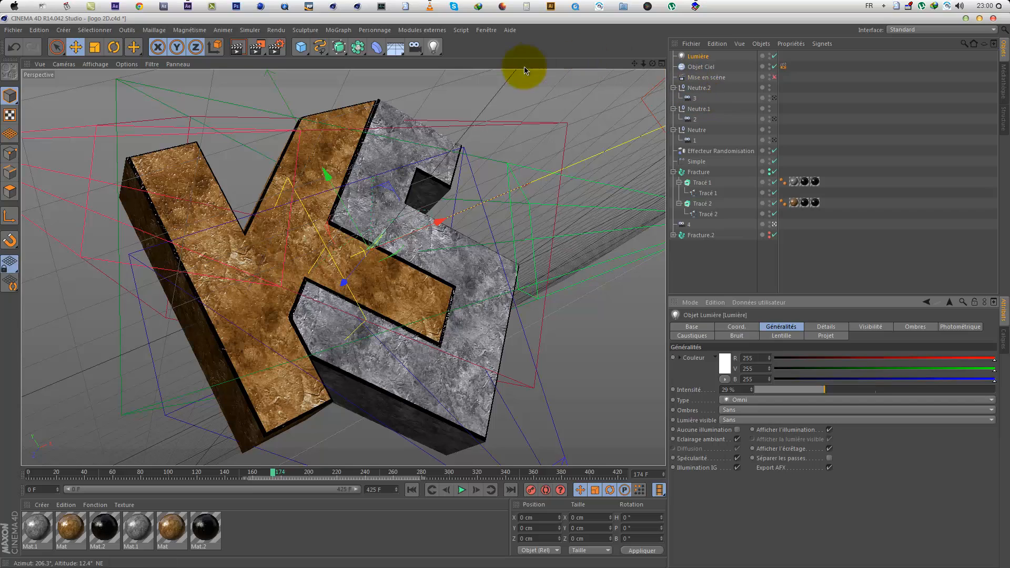
# Step: Add a second omni light, move it along Z to about -537 cm, and set its intensity to 31%
pyautogui.click(434, 47)
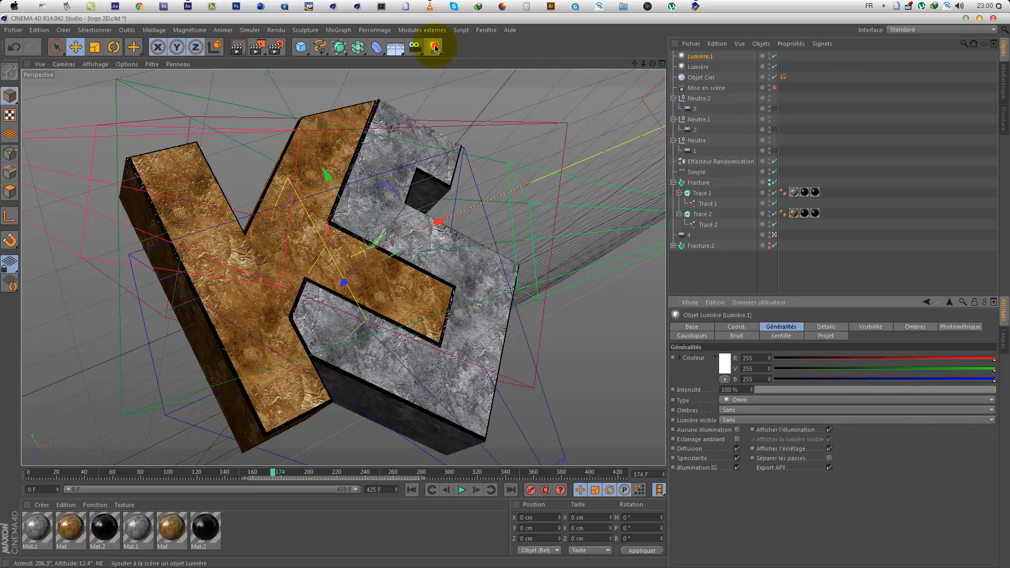
pyautogui.moveTo(346, 276); pyautogui.dragTo(577, 122)
pyautogui.click(837, 410)
pyautogui.moveTo(848, 391); pyautogui.dragTo(830, 390)
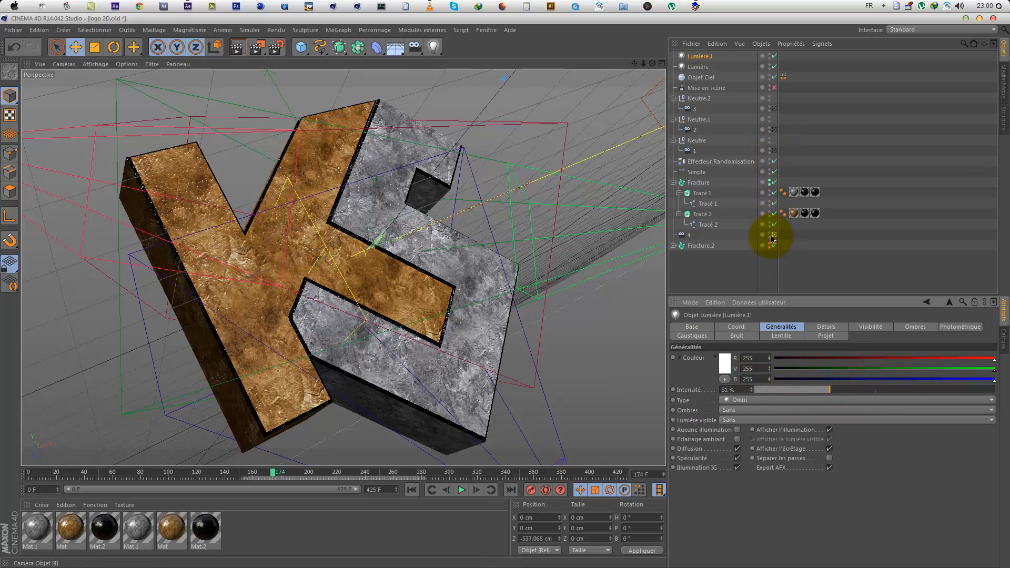
# Step: Leave camera 4 and render the lit logo in the free perspective view
pyautogui.click(774, 236)
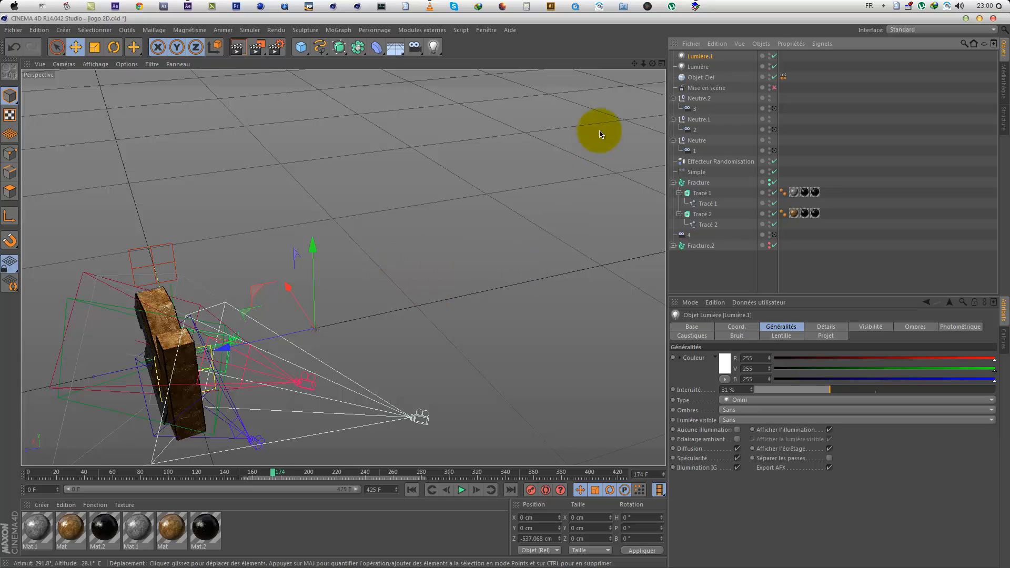
pyautogui.moveTo(651, 70); pyautogui.dragTo(409, 185)
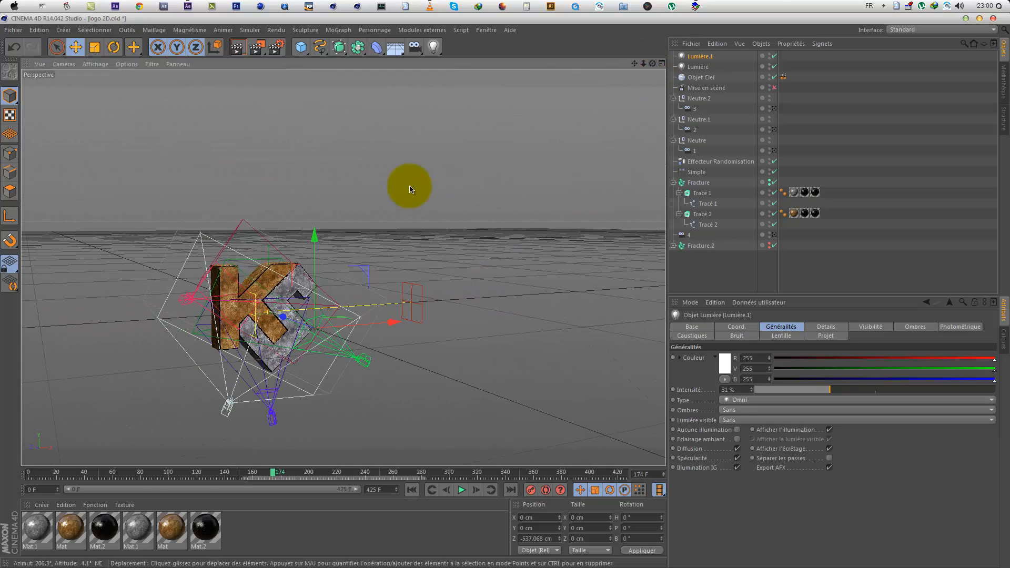
pyautogui.click(237, 48)
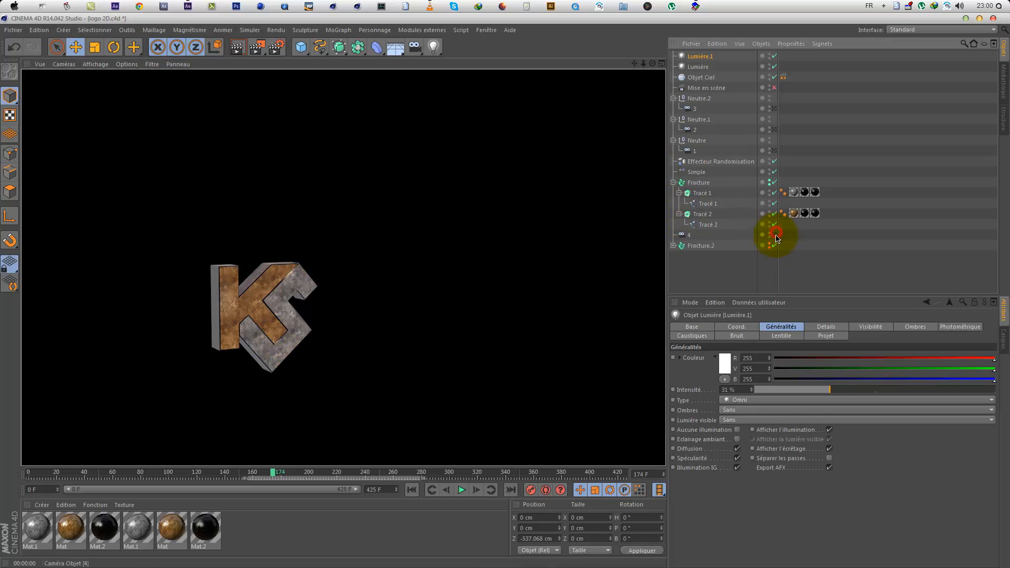
# Step: Enable the stage object (Mise en scène), render frame 0 in the picture viewer, and close the render
pyautogui.click(774, 88)
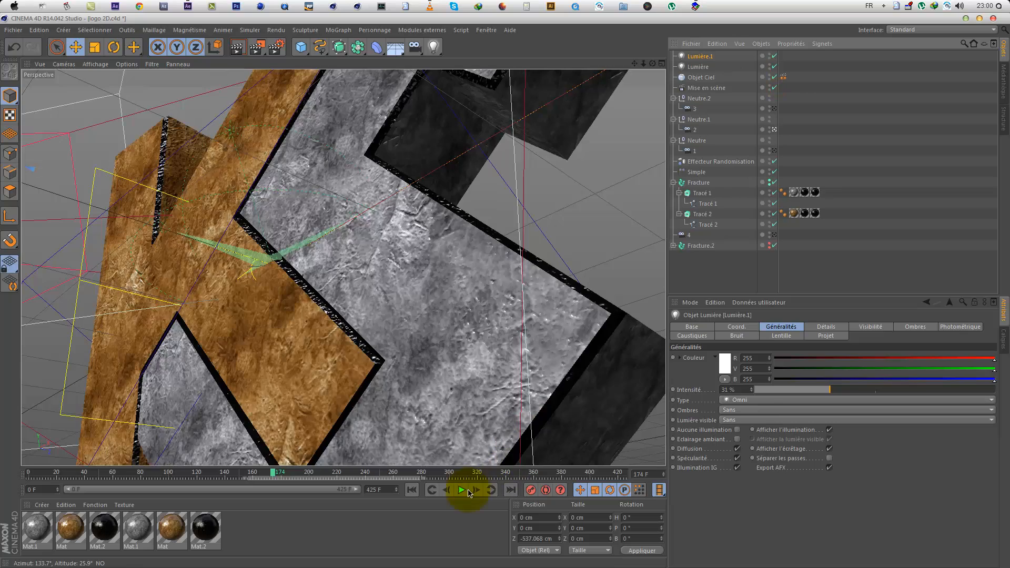
pyautogui.click(411, 490)
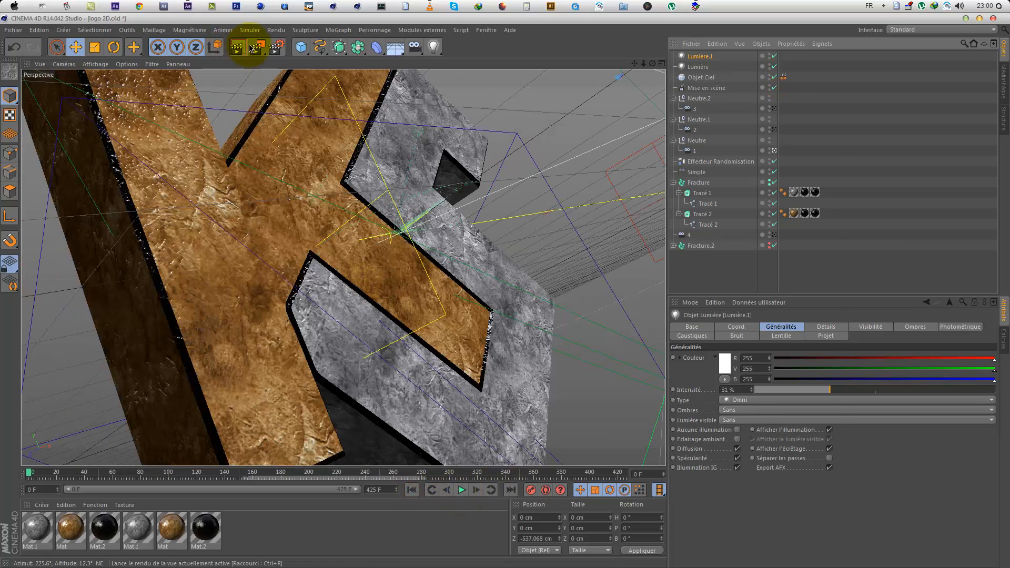
pyautogui.click(256, 46)
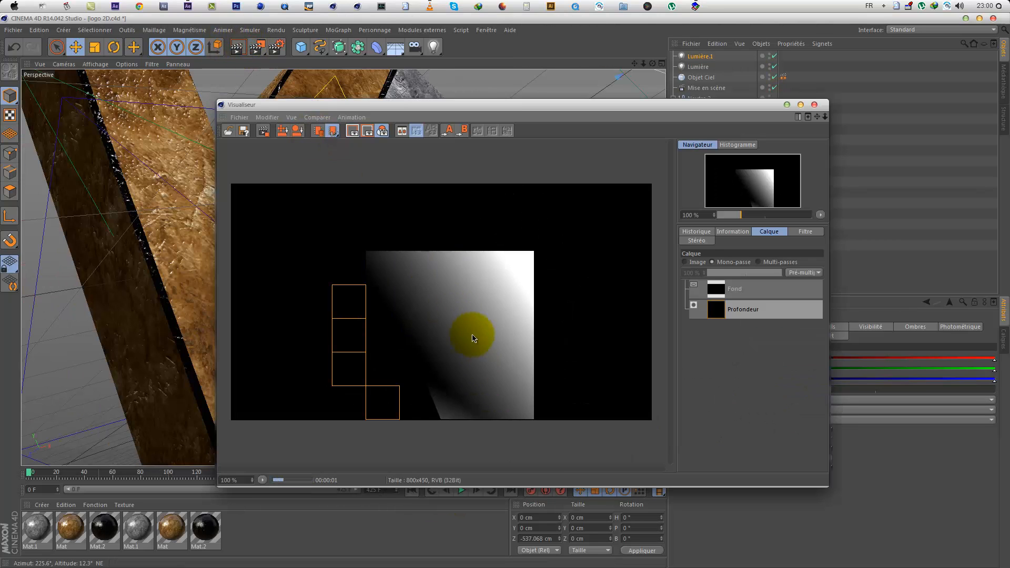
pyautogui.click(814, 105)
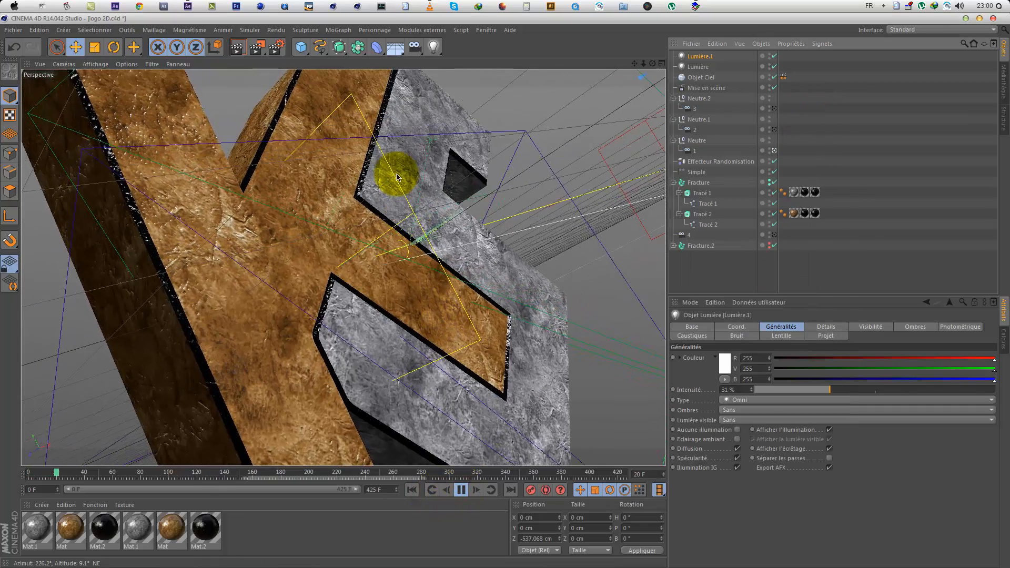
# Step: Render the view at frame 45, disable the first omni light (Lumière), and render again to compare the lighting
pyautogui.click(240, 53)
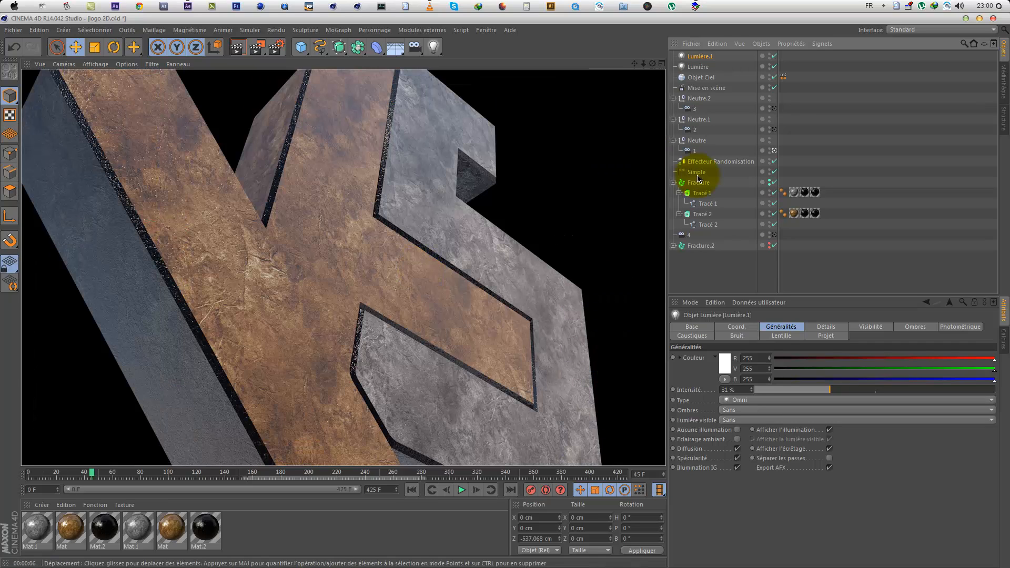
pyautogui.click(708, 69)
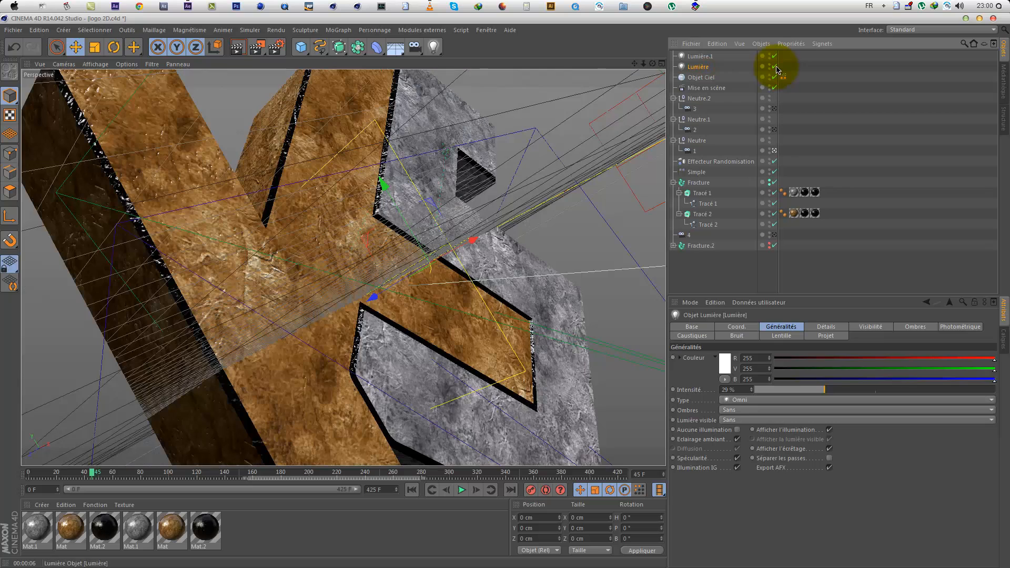
pyautogui.click(774, 66)
pyautogui.click(237, 47)
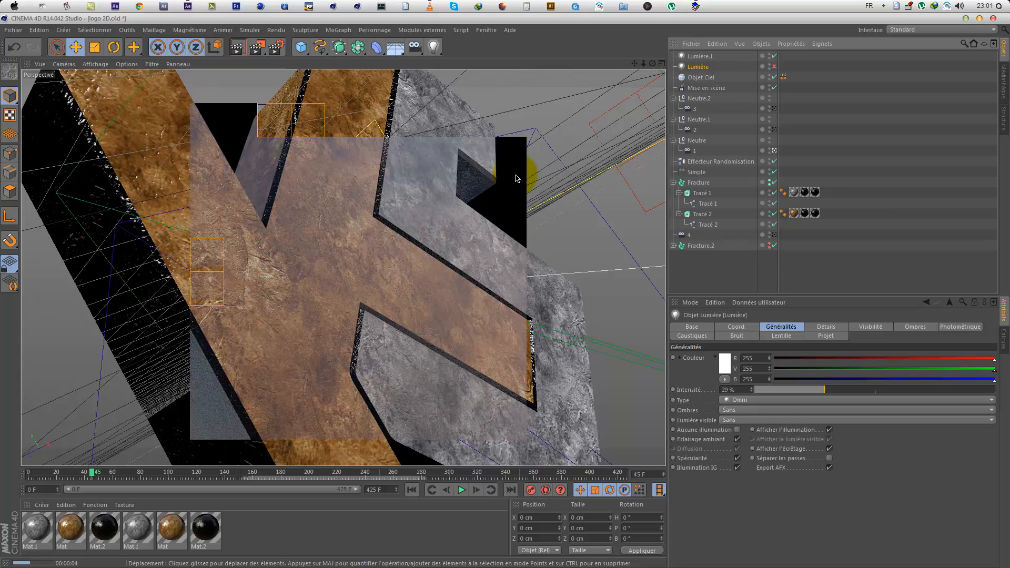
# Step: Replace the sky object (Objet Ciel) with an array (Répartition) containing a new omni light
pyautogui.click(695, 77)
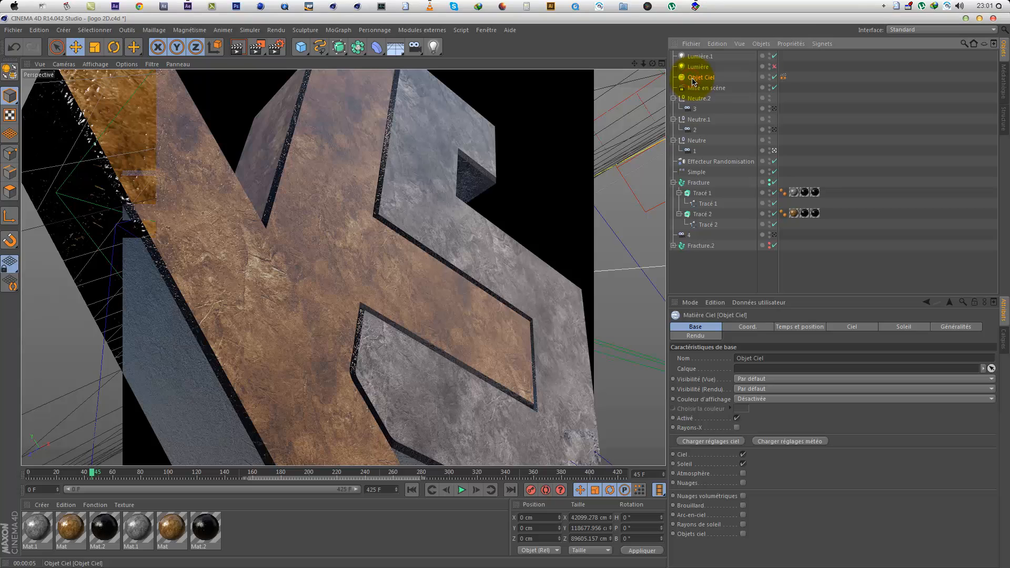
pyautogui.press('Delete')
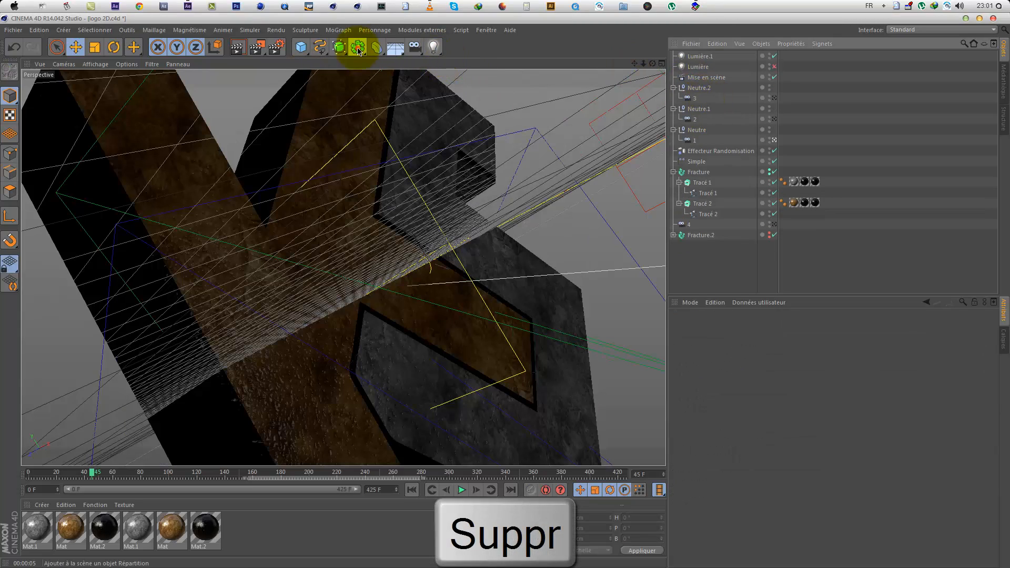
pyautogui.click(358, 47)
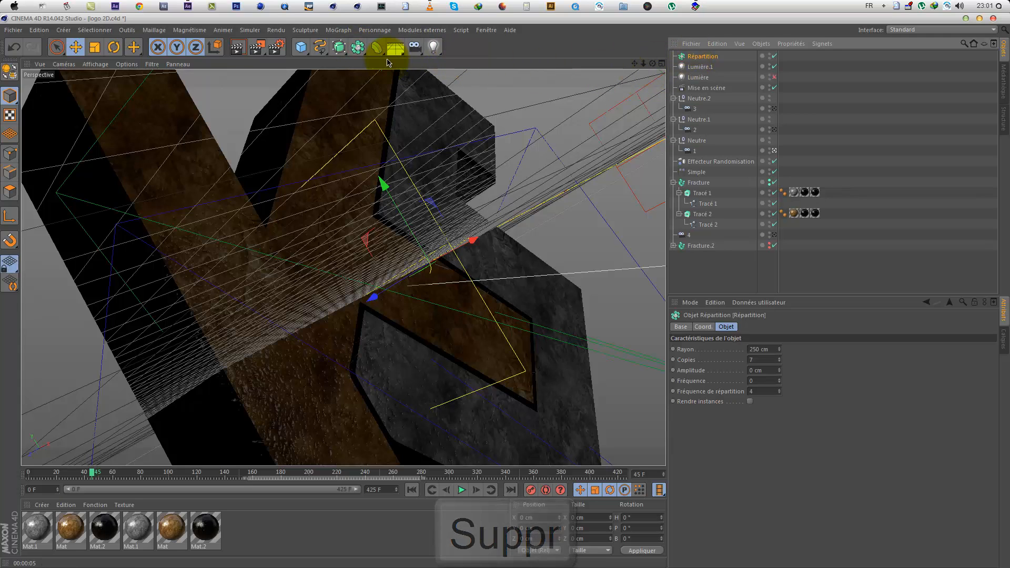
pyautogui.click(434, 47)
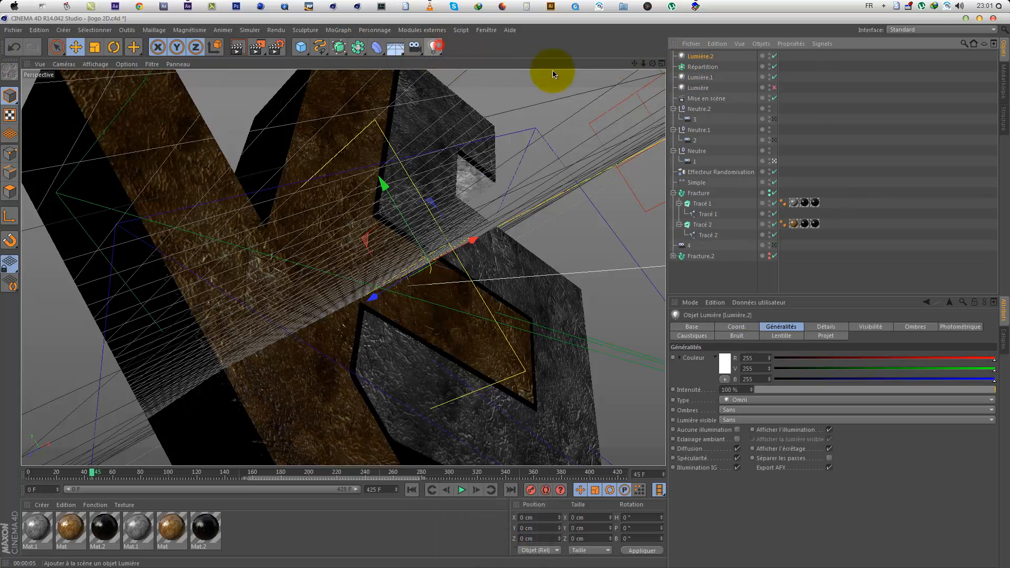
pyautogui.moveTo(695, 68); pyautogui.dragTo(697, 66)
pyautogui.click(698, 56)
# Step: Set the array's radius to 100 cm and its light's intensity to 70%, and render the view
pyautogui.moveTo(784, 349); pyautogui.dragTo(782, 371)
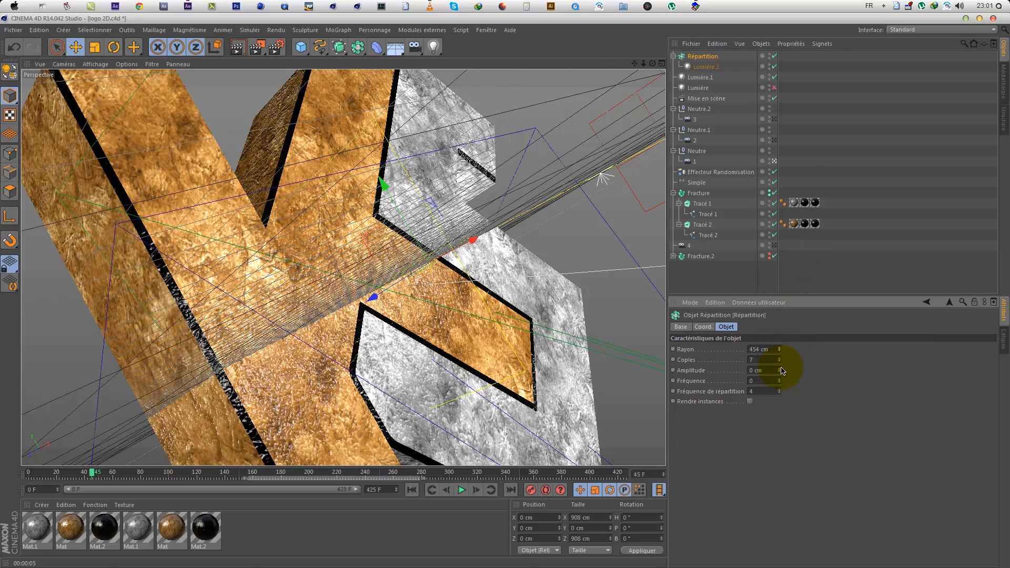
pyautogui.click(774, 347)
pyautogui.write('100')
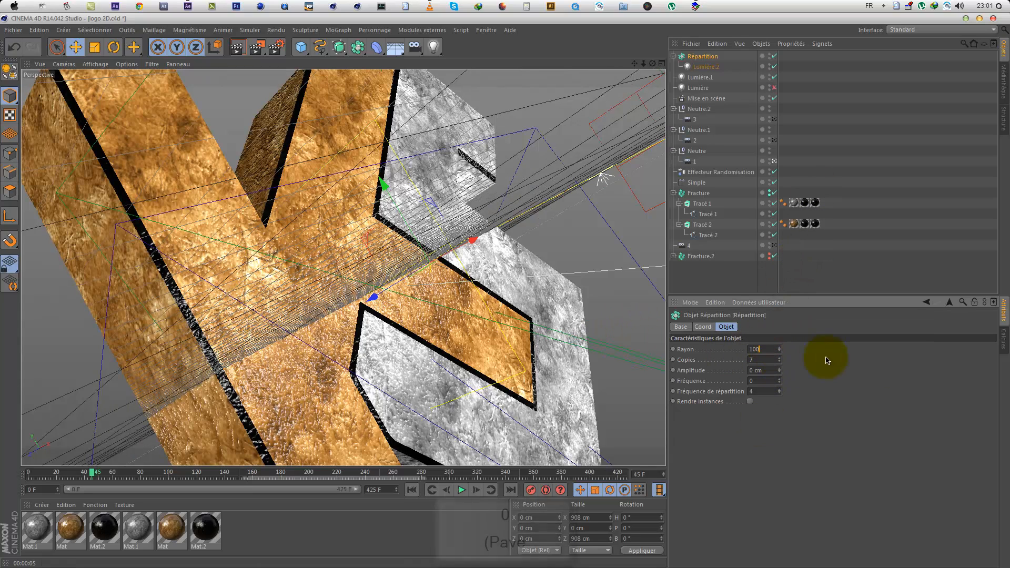
pyautogui.press('Return')
pyautogui.click(706, 66)
pyautogui.hotkey('ctrl', 'r')
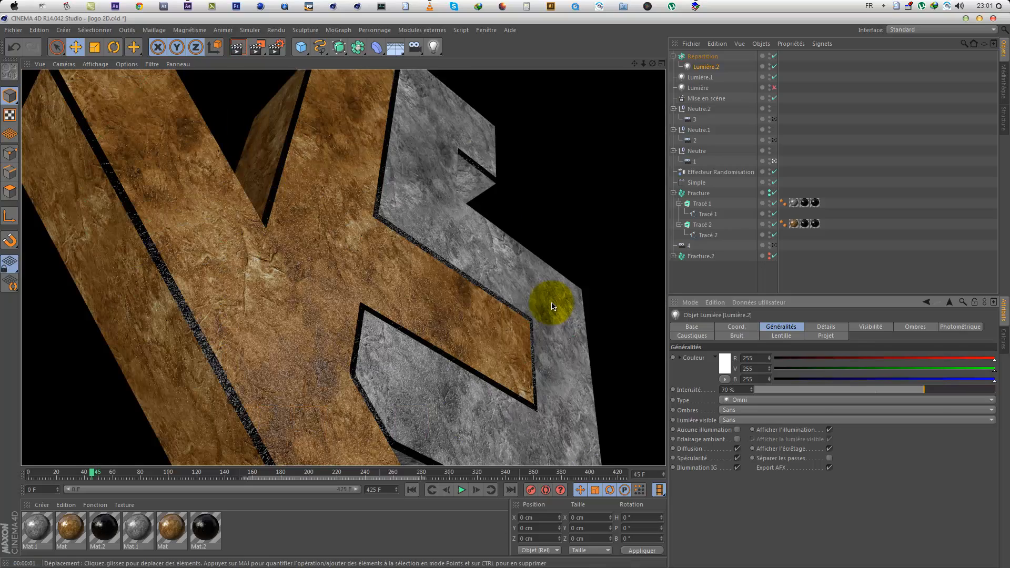
# Step: Check the new lighting across the animation by rendering the view at frames 284, 79 and 410
pyautogui.moveTo(352, 475); pyautogui.dragTo(426, 473)
pyautogui.hotkey('ctrl', 'r')
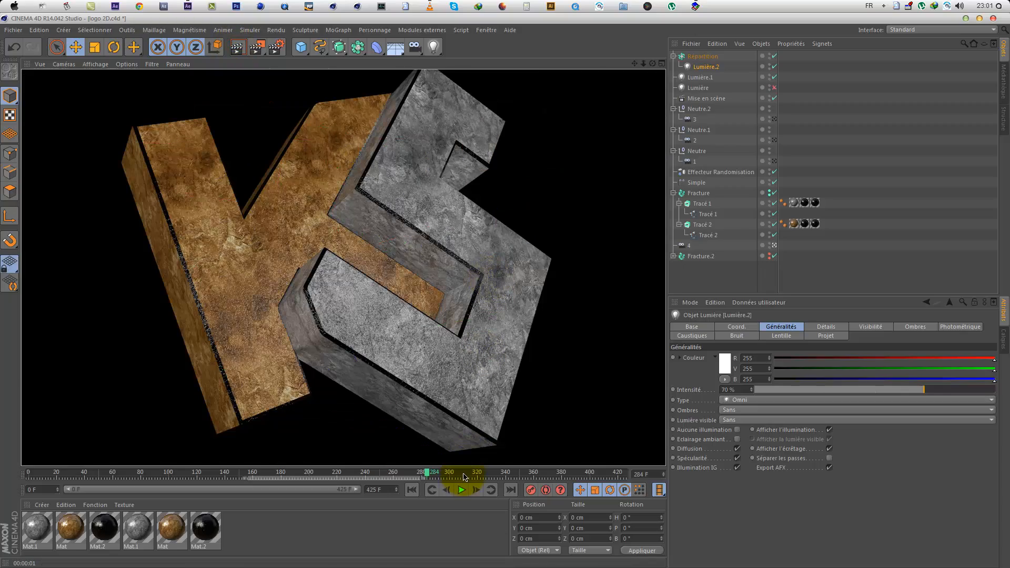
pyautogui.moveTo(503, 479); pyautogui.dragTo(562, 474)
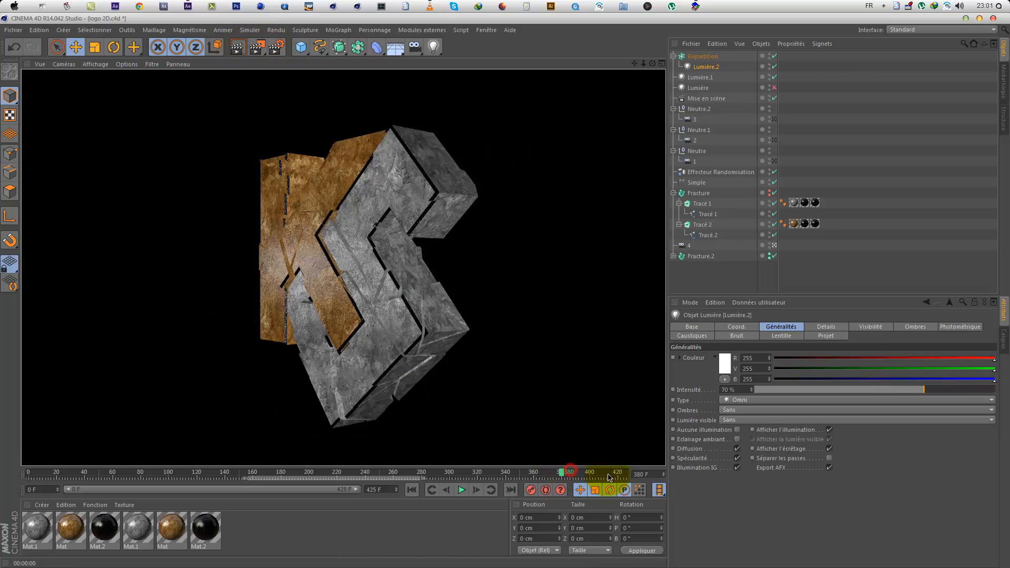
pyautogui.moveTo(610, 477); pyautogui.dragTo(139, 473)
pyautogui.hotkey('ctrl', 'r')
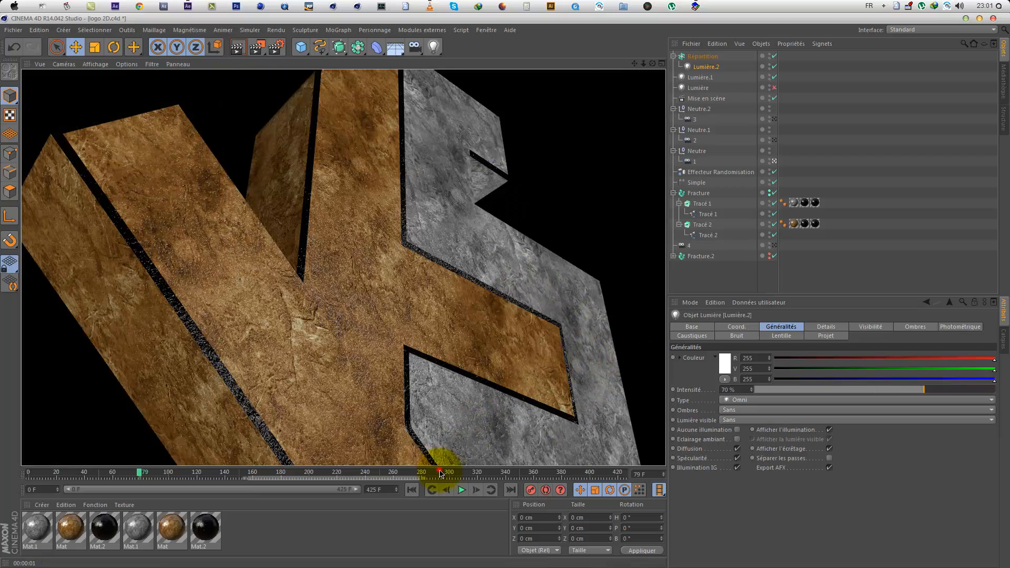
pyautogui.moveTo(505, 476); pyautogui.dragTo(604, 471)
pyautogui.click(239, 48)
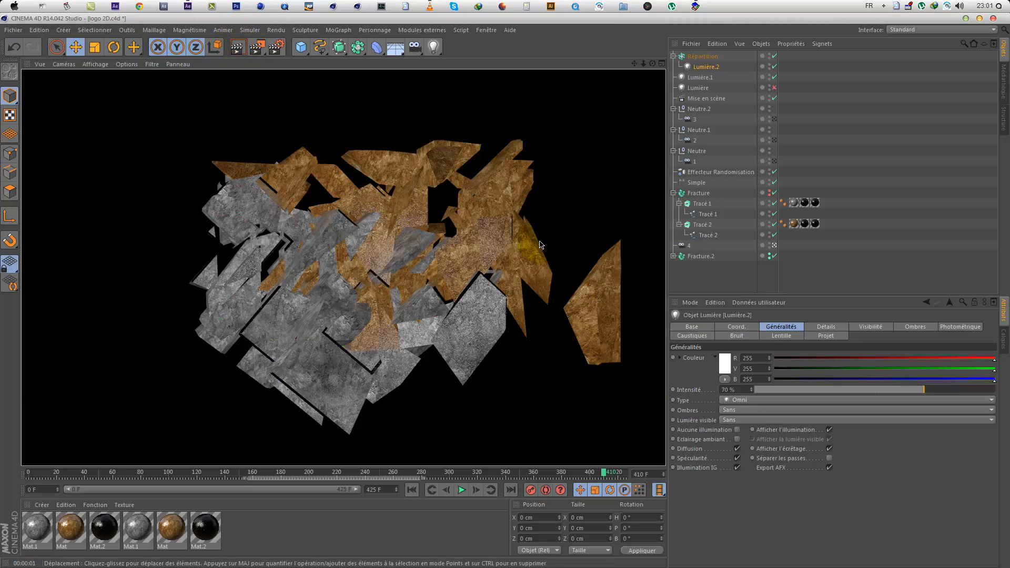
# Step: Configure render saving as 16-bit PNG with alpha channel for the standard image and 16-bit PNG for the multi-pass image
pyautogui.click(277, 47)
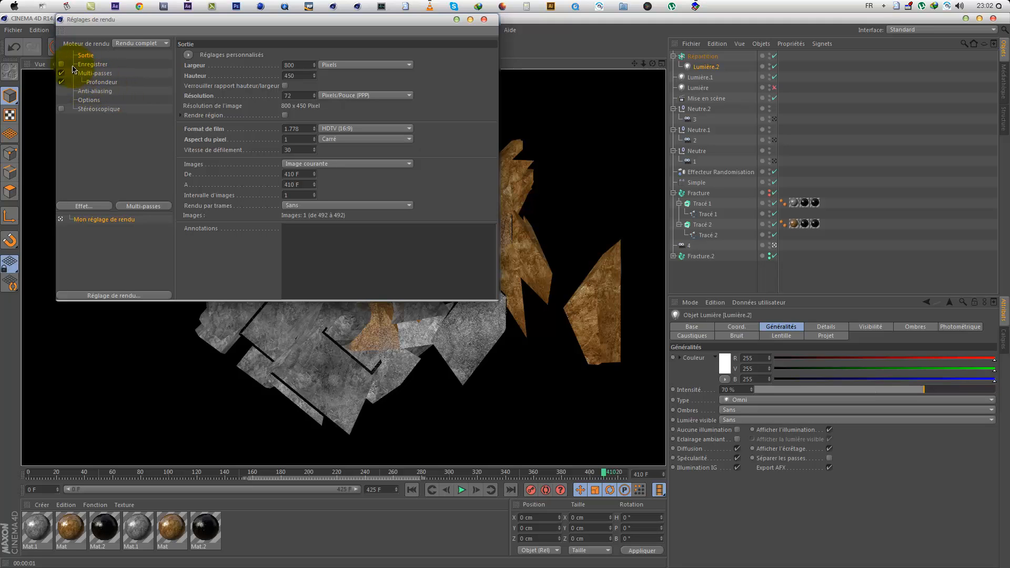
pyautogui.click(92, 65)
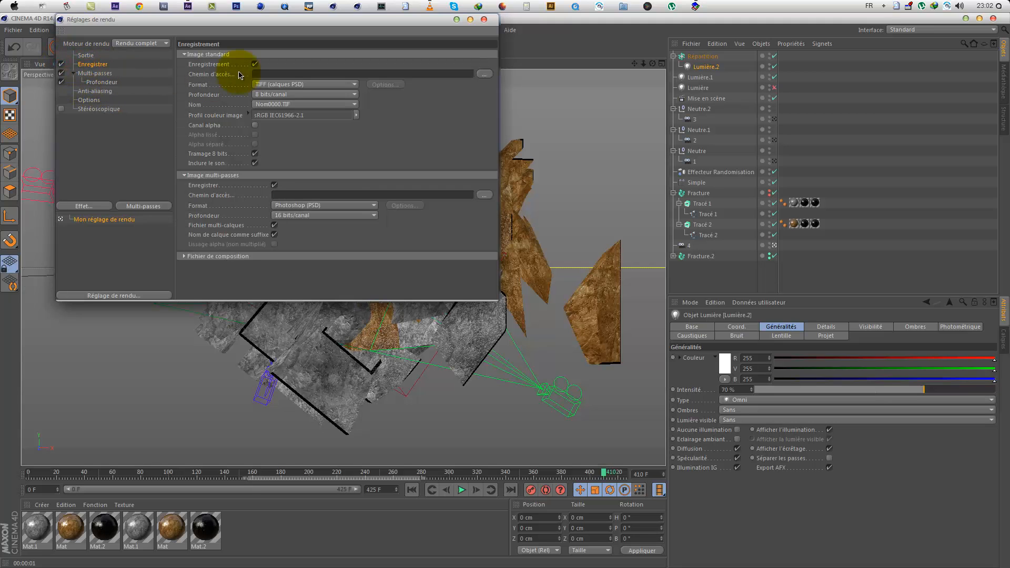
pyautogui.click(274, 84)
pyautogui.click(271, 191)
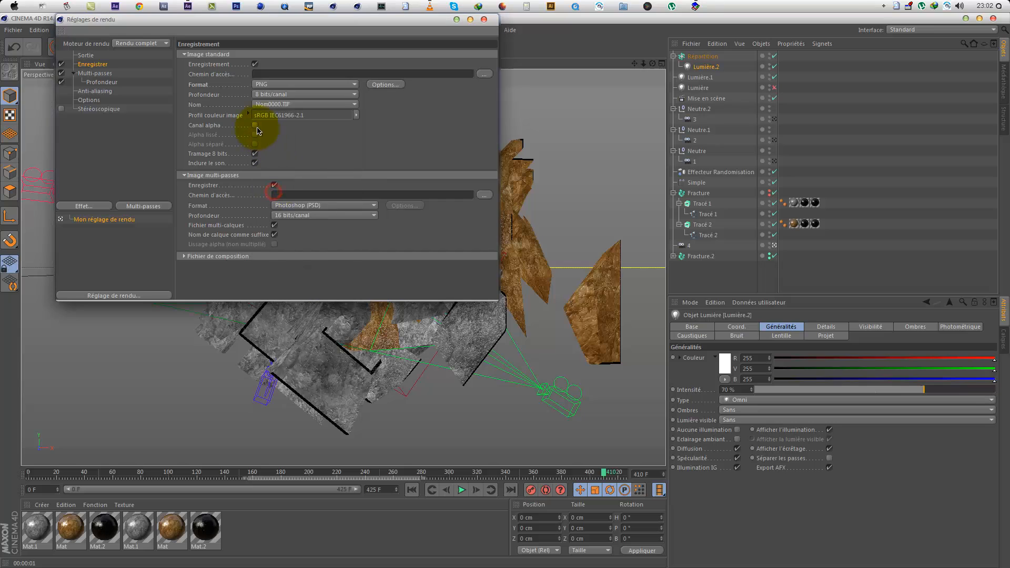
pyautogui.click(295, 95)
pyautogui.click(278, 104)
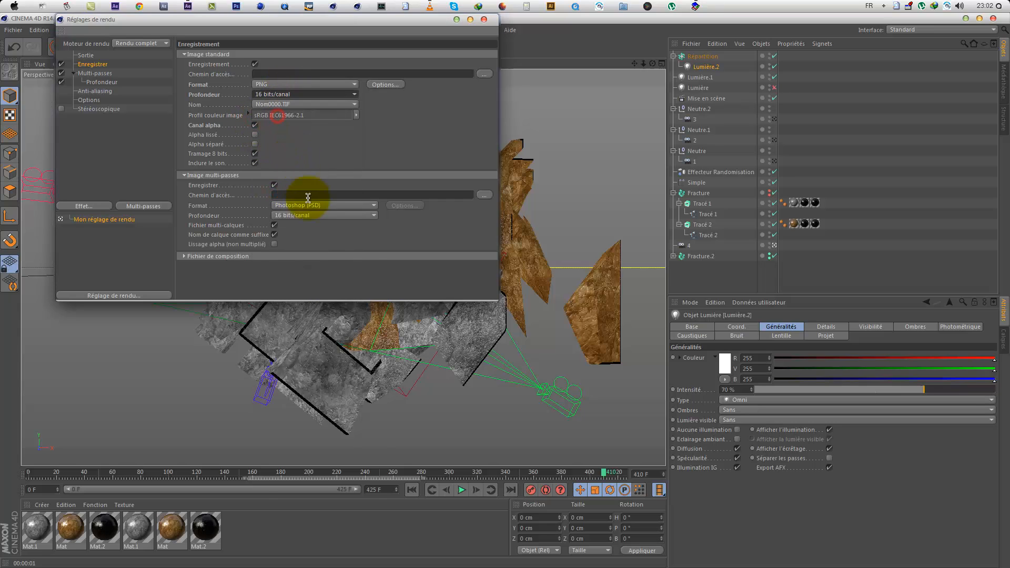
pyautogui.click(305, 206)
pyautogui.click(294, 310)
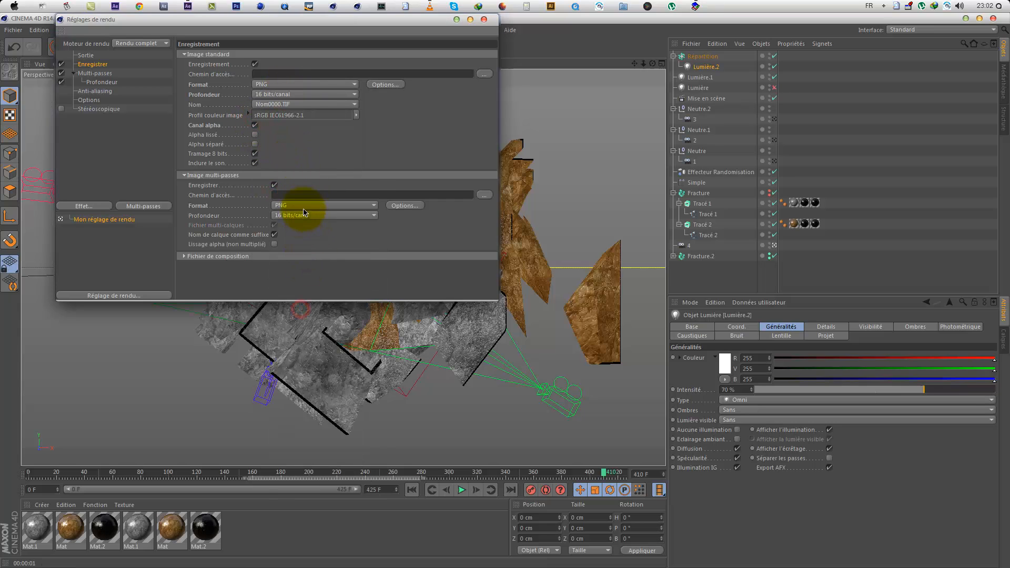
# Step: Create a new folder inside tuto02 and set the standard image's save path there with the file name JNGHJ
pyautogui.click(483, 76)
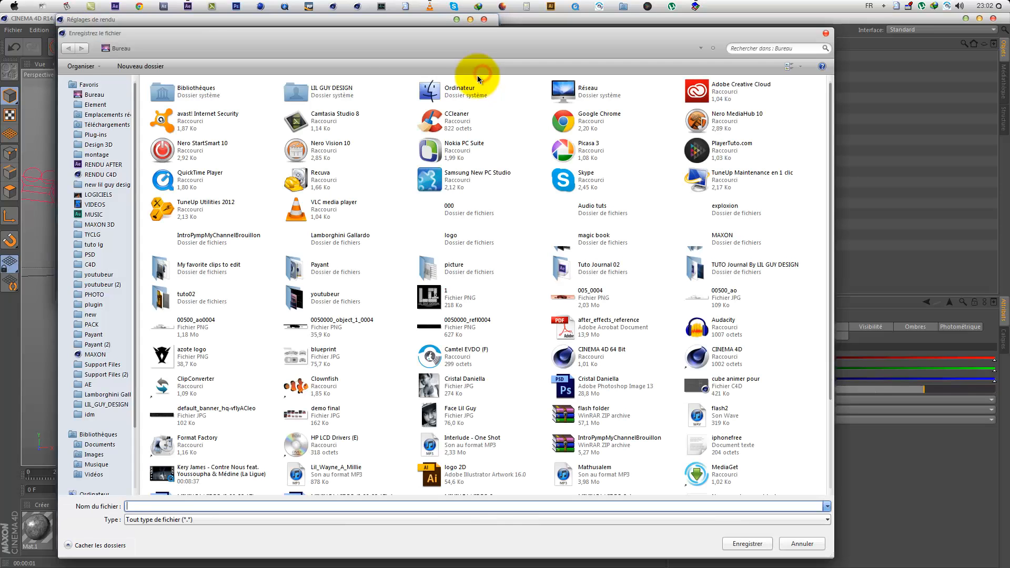
pyautogui.doubleClick(188, 298)
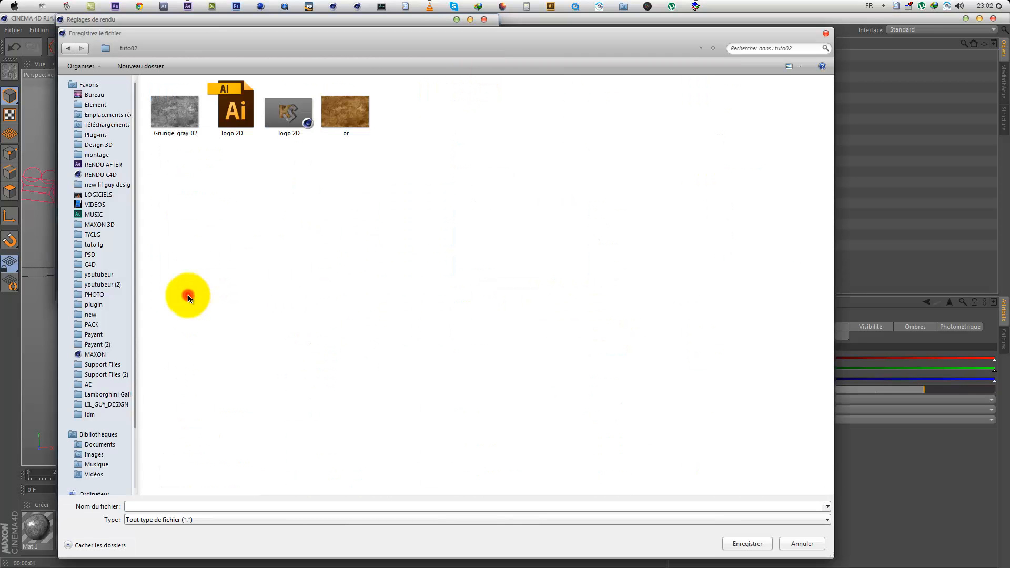
pyautogui.click(157, 64)
pyautogui.doubleClick(183, 106)
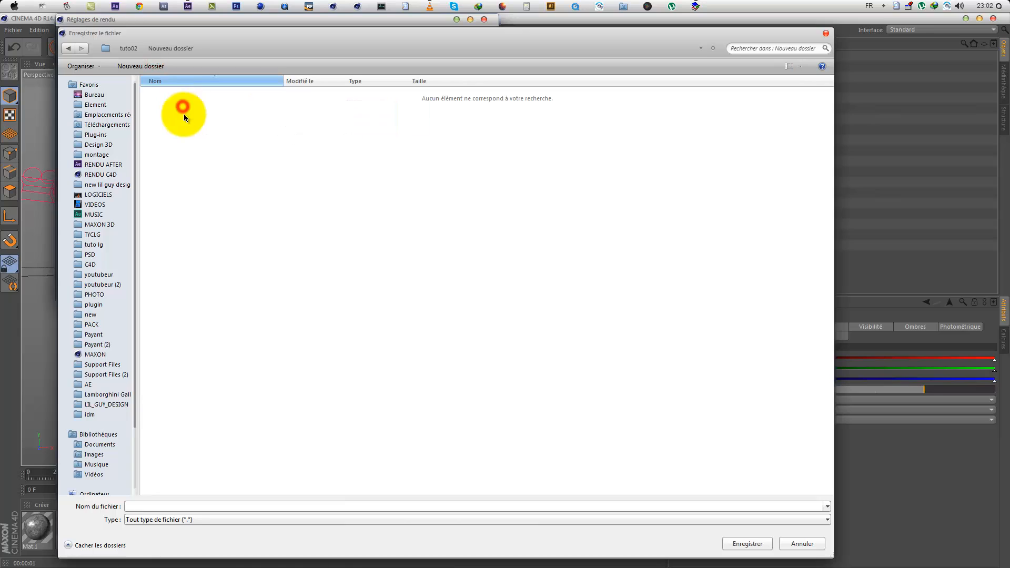
pyautogui.click(392, 505)
pyautogui.write('?G')
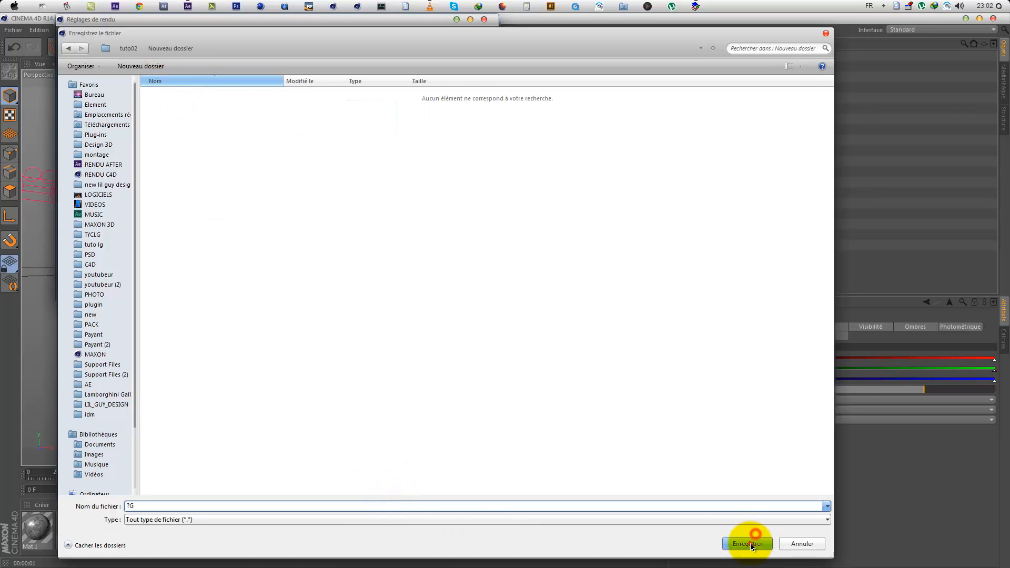
pyautogui.click(747, 543)
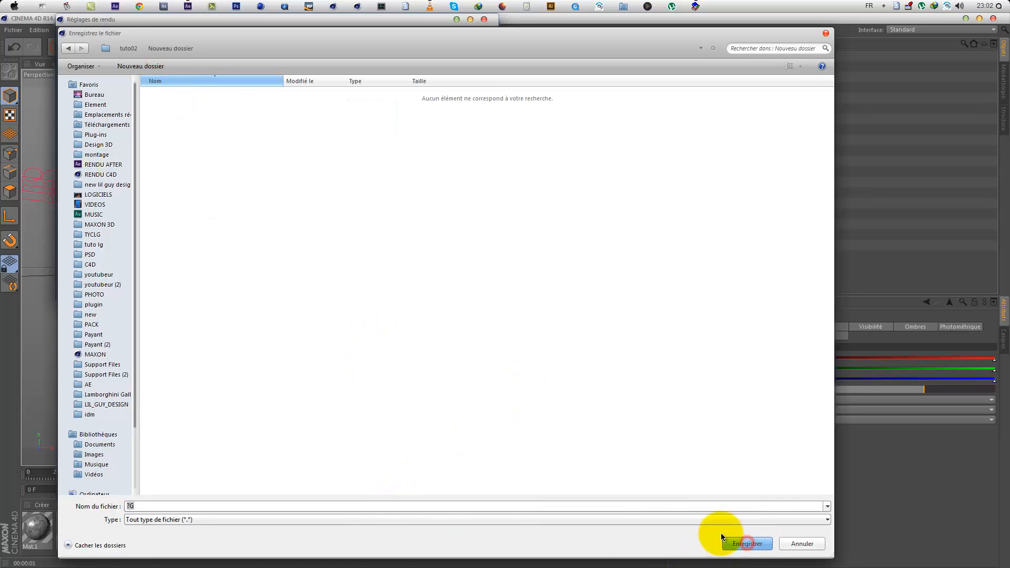
pyautogui.click(715, 506)
pyautogui.write('JNGHJ')
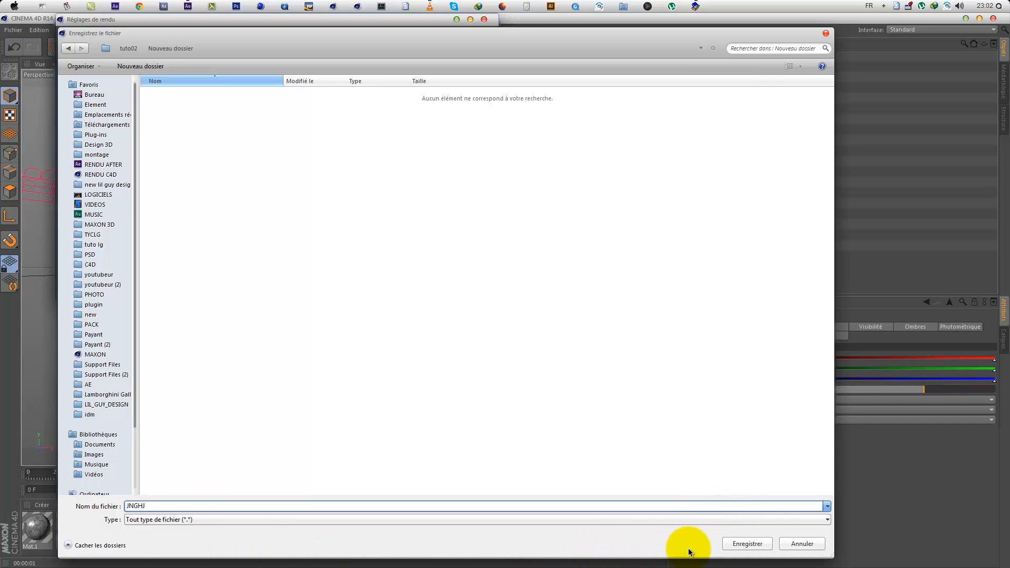
pyautogui.click(713, 544)
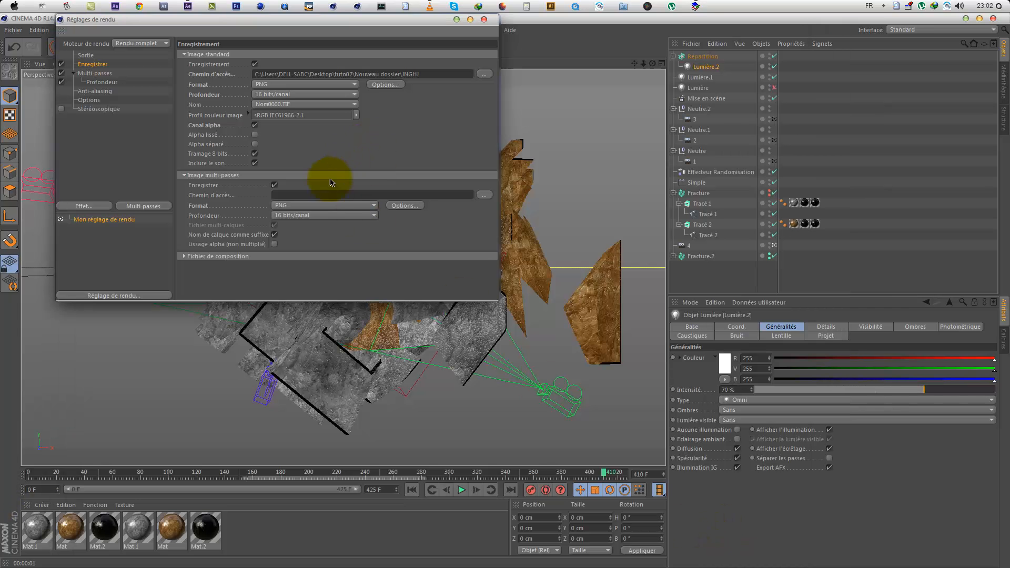
# Step: Set the multi-pass image's save path to the file name JGFJKGUYU in the same new folder
pyautogui.click(484, 196)
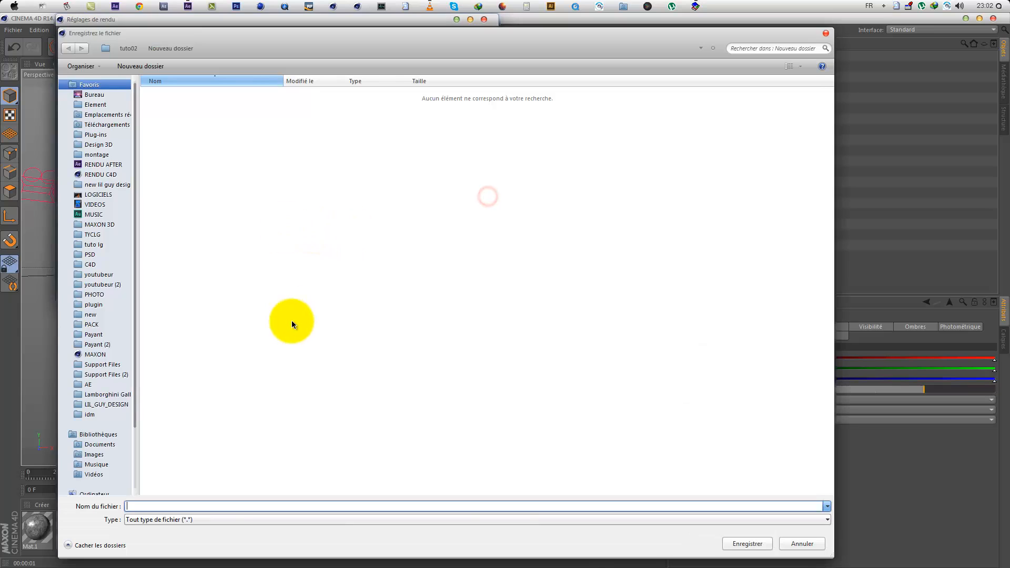
pyautogui.write('JGFJKGUYU')
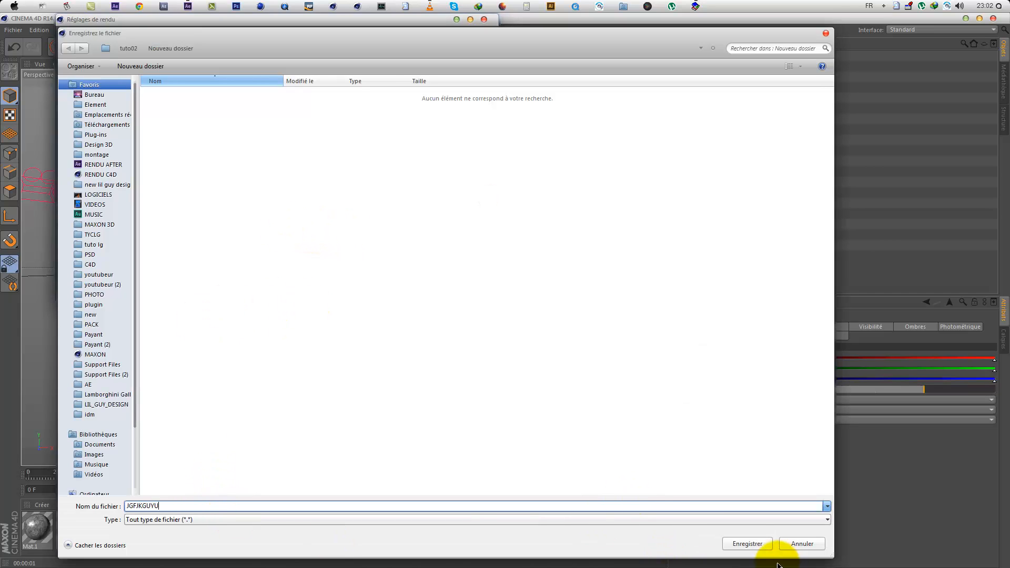
pyautogui.click(745, 544)
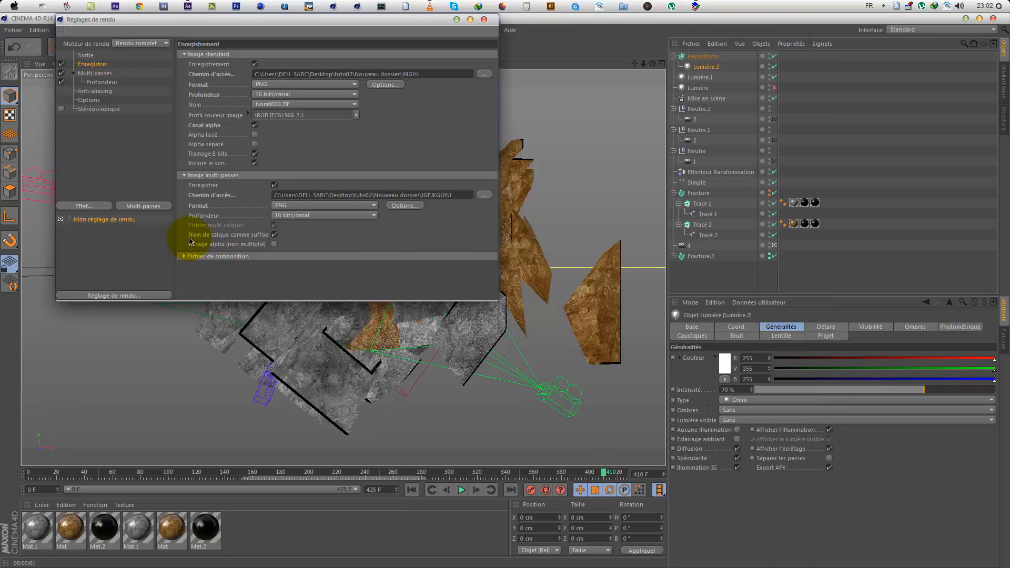
# Step: Enable saving an After Effects compositing project file with the relative, timeline marker and 3D data options
pyautogui.click(182, 257)
pyautogui.scroll(-1, 279, 261)
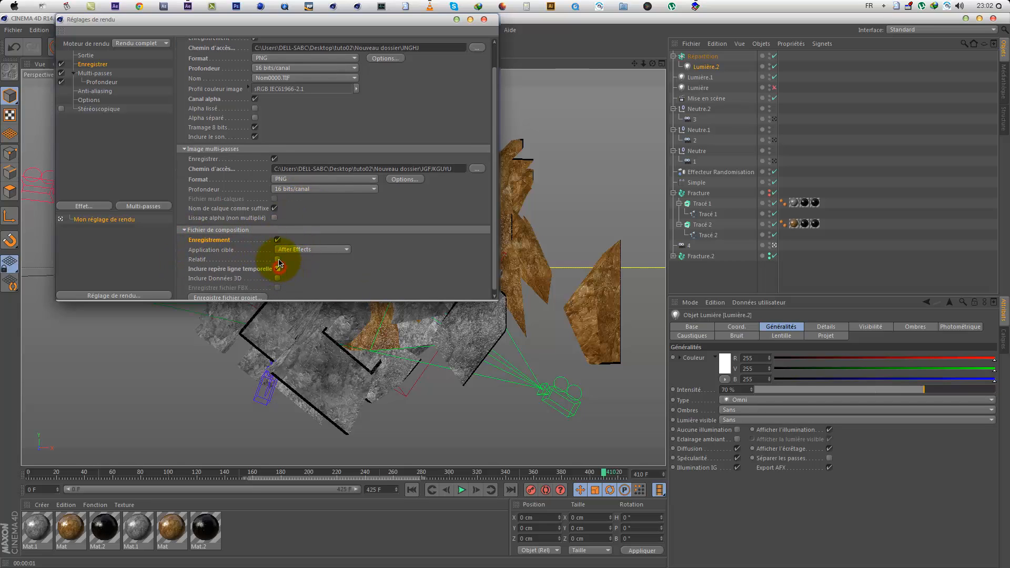
pyautogui.click(277, 278)
pyautogui.scroll(-1, 326, 231)
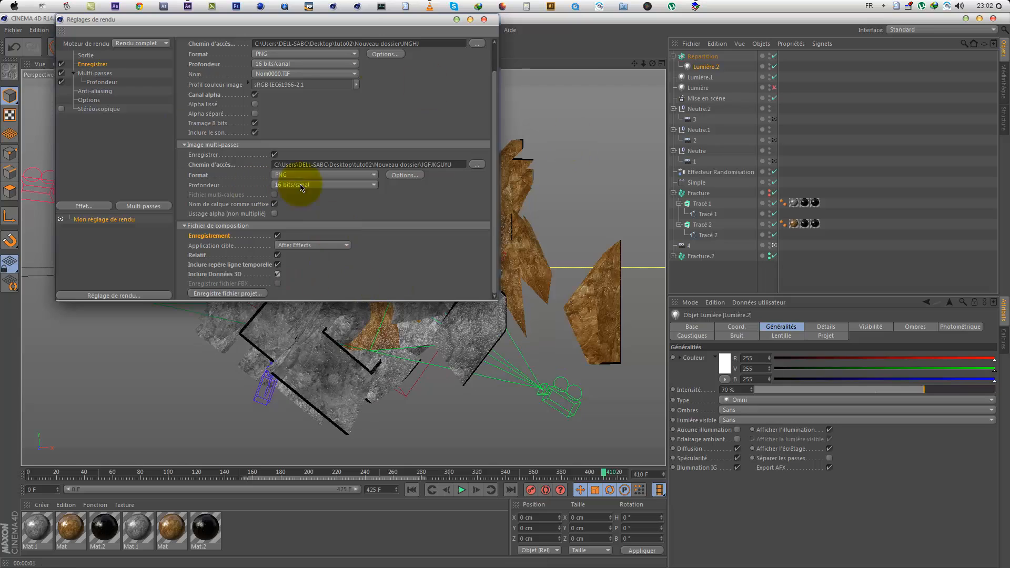
# Step: Set anti-aliasing to Best (Au mieux) with a maximum level of 2x2
pyautogui.click(98, 73)
pyautogui.click(96, 91)
pyautogui.click(298, 55)
pyautogui.click(290, 77)
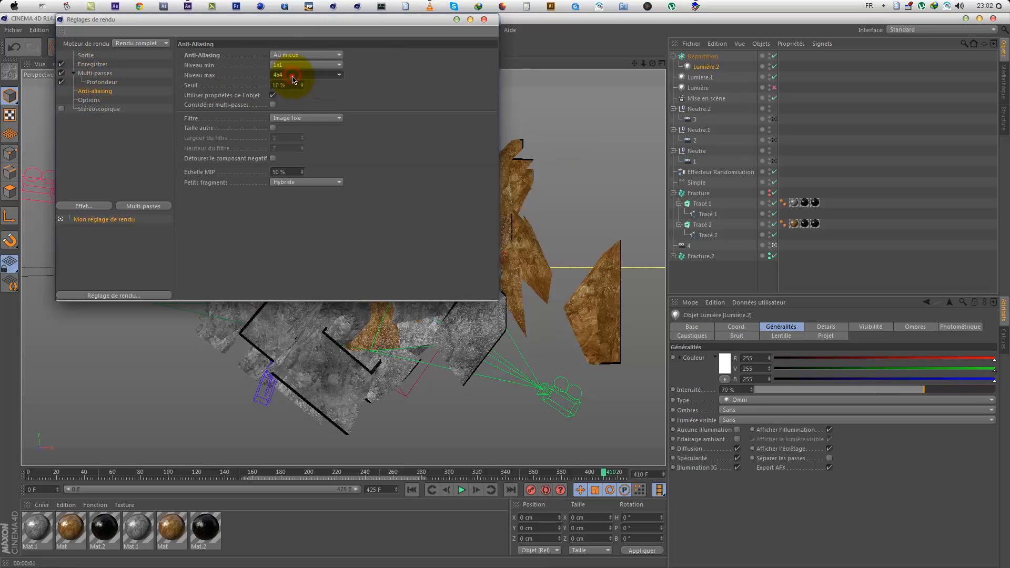
pyautogui.click(295, 95)
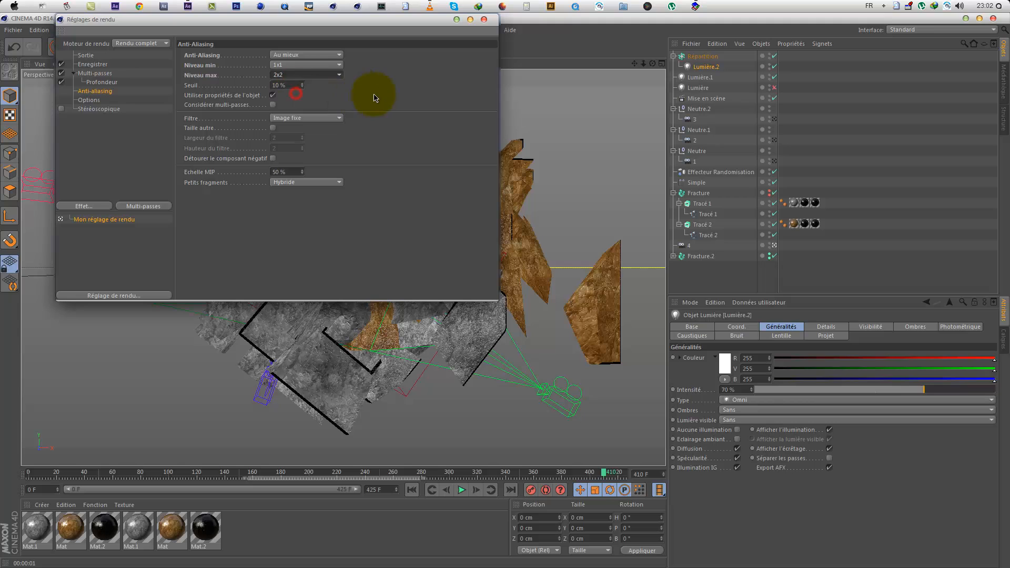
# Step: Add the Ambient Occlusion (Occlusion ambiante) effect to the render settings and include Ambient Occlusion as a multi-pass channel
pyautogui.click(133, 168)
pyautogui.click(103, 209)
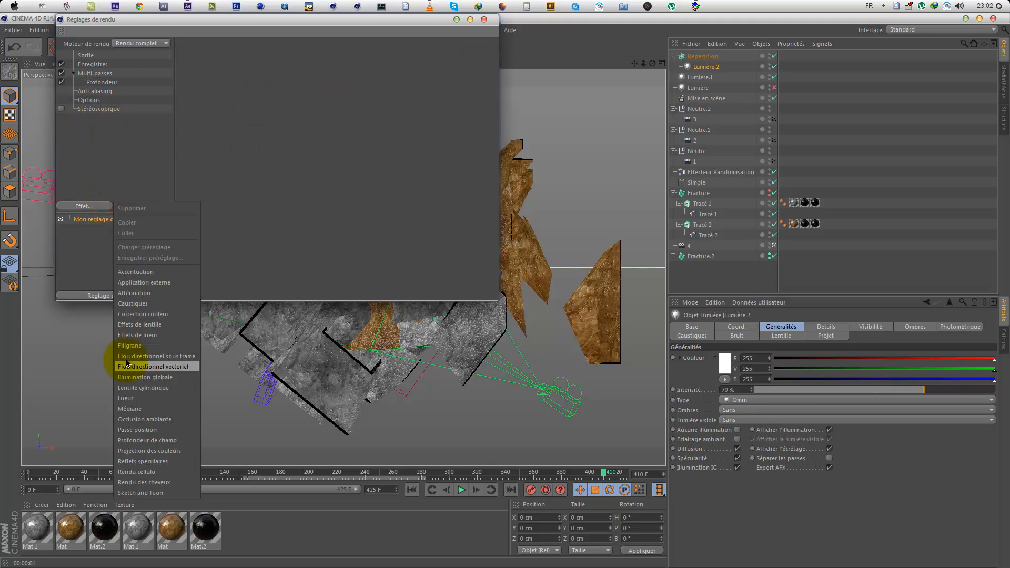
pyautogui.click(140, 420)
pyautogui.click(135, 212)
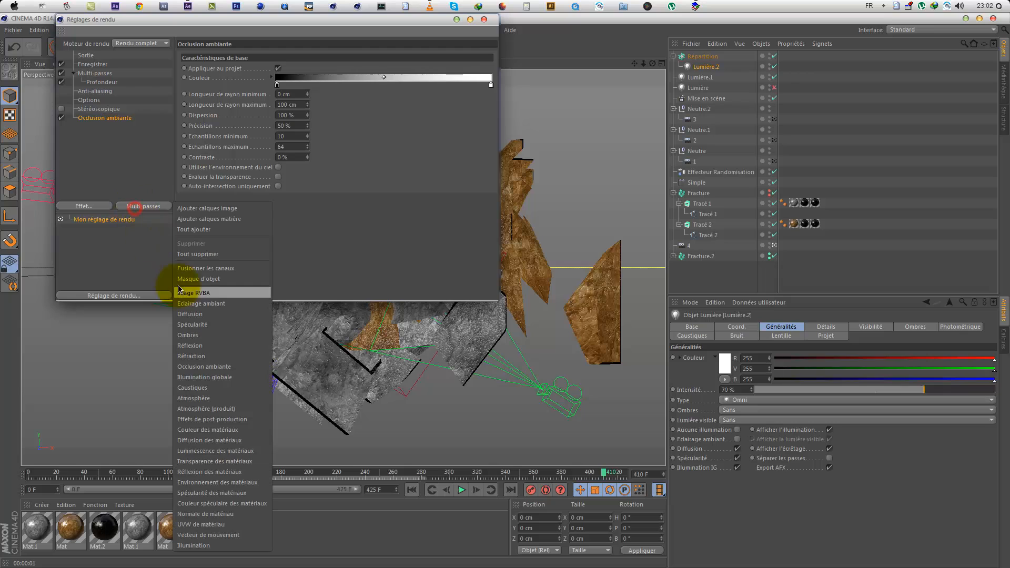
pyautogui.click(219, 366)
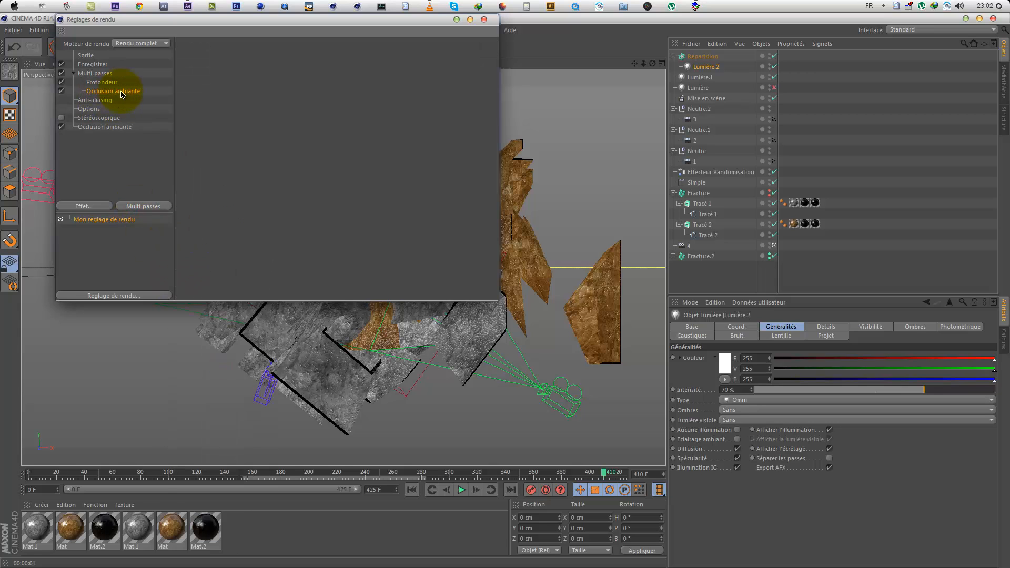
# Step: Apply the HDV/HDTV 720 25 output preset and set the height to 360, keeping the ratio locked for 640 x 360 pixels
pyautogui.click(97, 73)
pyautogui.click(88, 56)
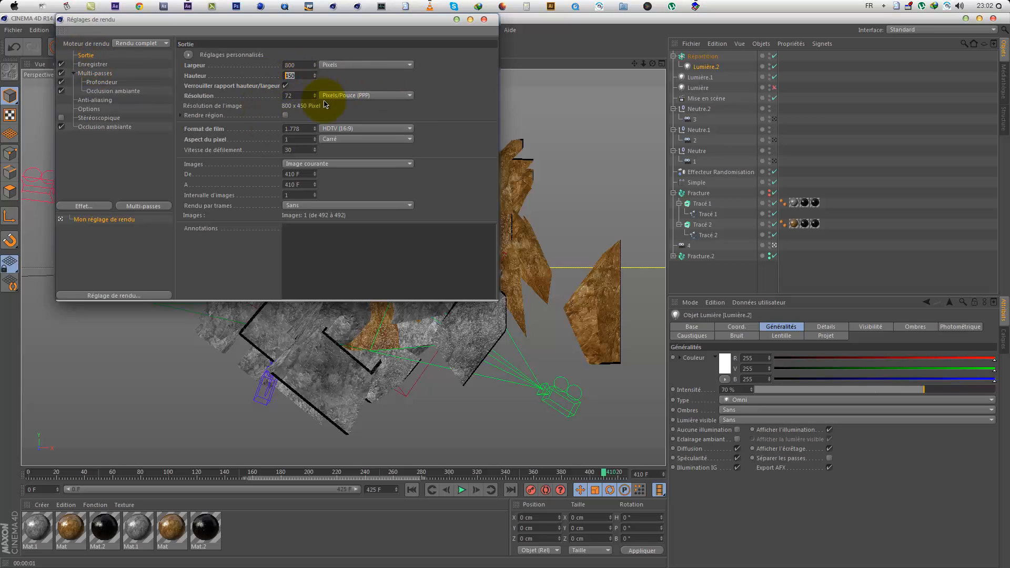
pyautogui.write('60')
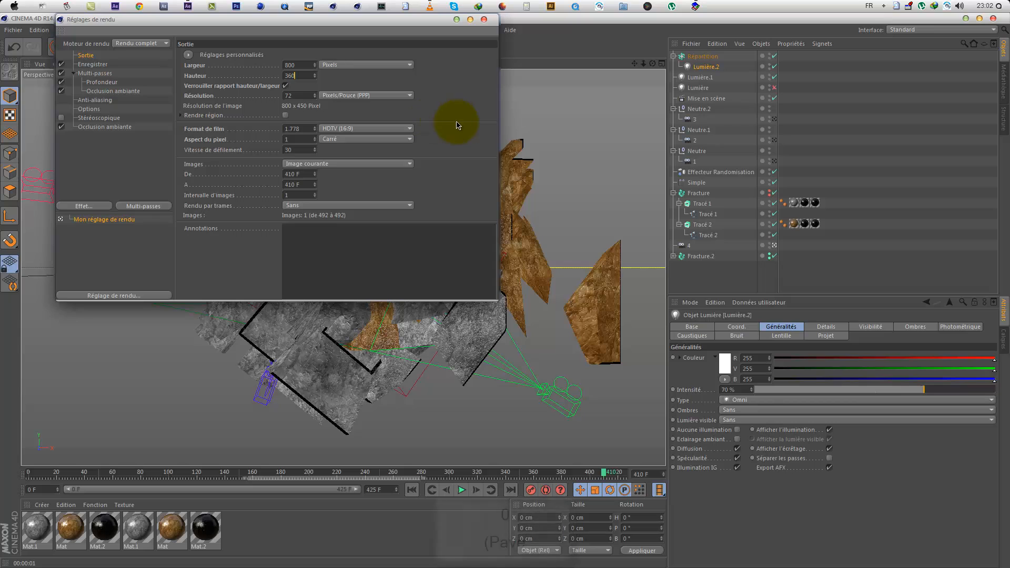
pyautogui.click(188, 54)
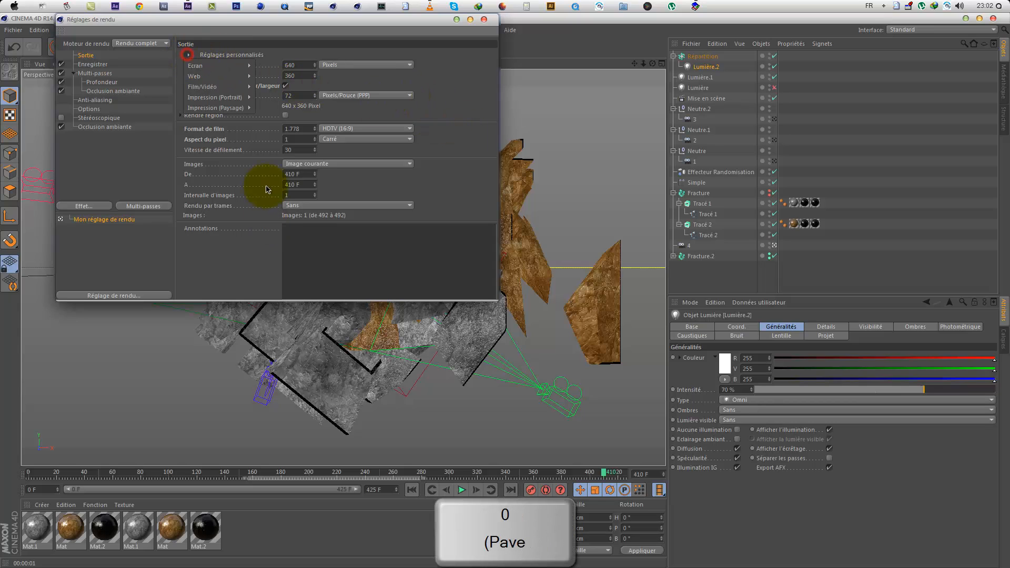
pyautogui.moveTo(216, 87)
pyautogui.click(298, 213)
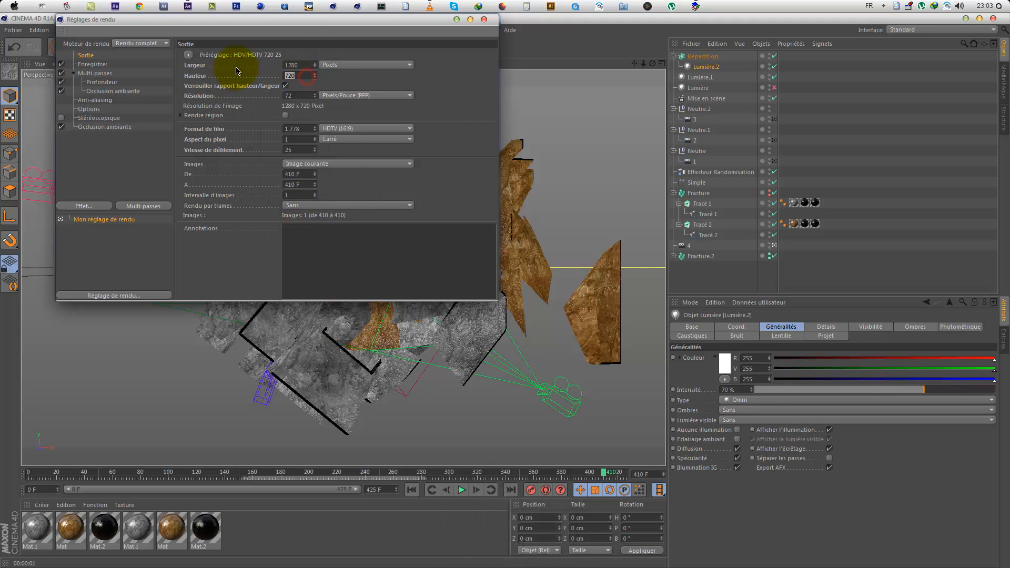
pyautogui.write('360')
pyautogui.click(468, 141)
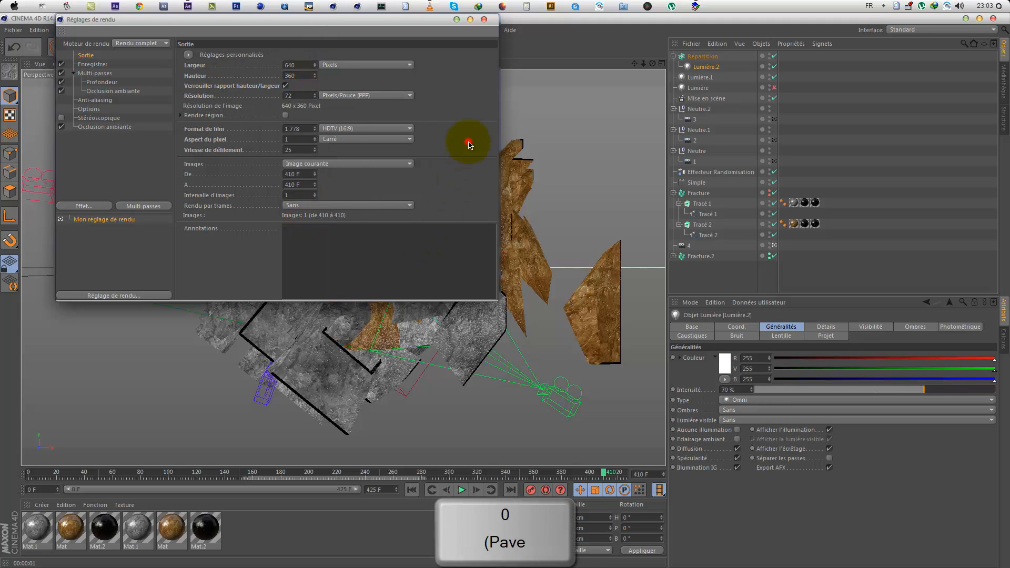
# Step: Set the output range to all frames (Toutes les images) and close the render settings
pyautogui.click(319, 163)
pyautogui.click(327, 192)
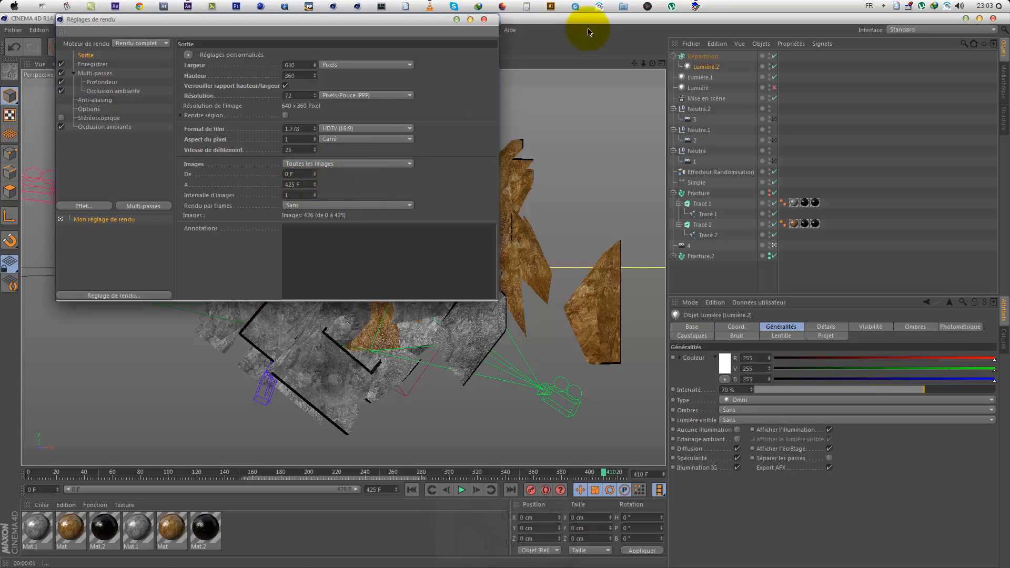
pyautogui.click(483, 20)
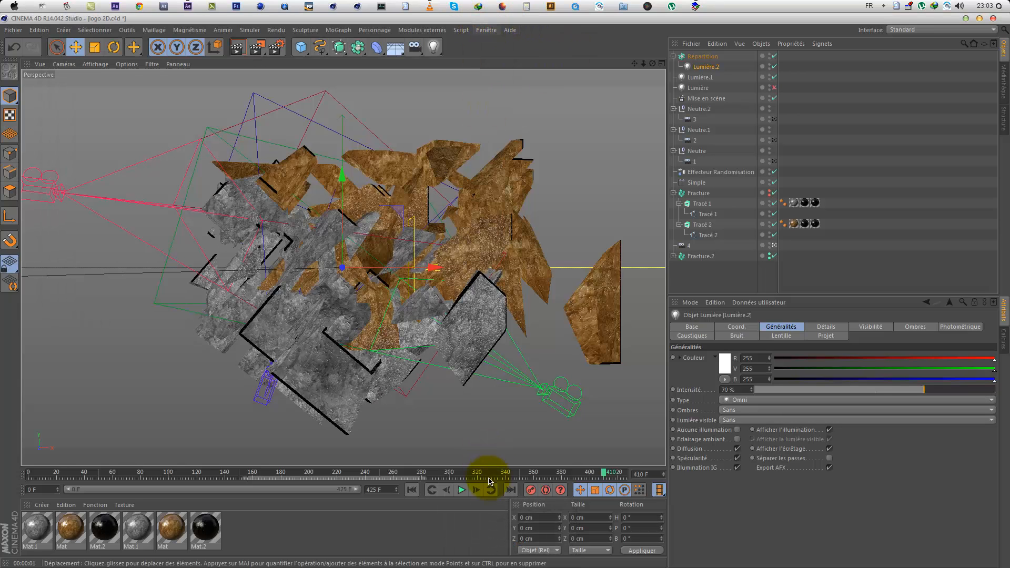
# Step: Configure the perspective view's tinted border (Bordure teintée) with 100% opacity to black out the area outside the render frame
pyautogui.moveTo(420, 473); pyautogui.dragTo(538, 473)
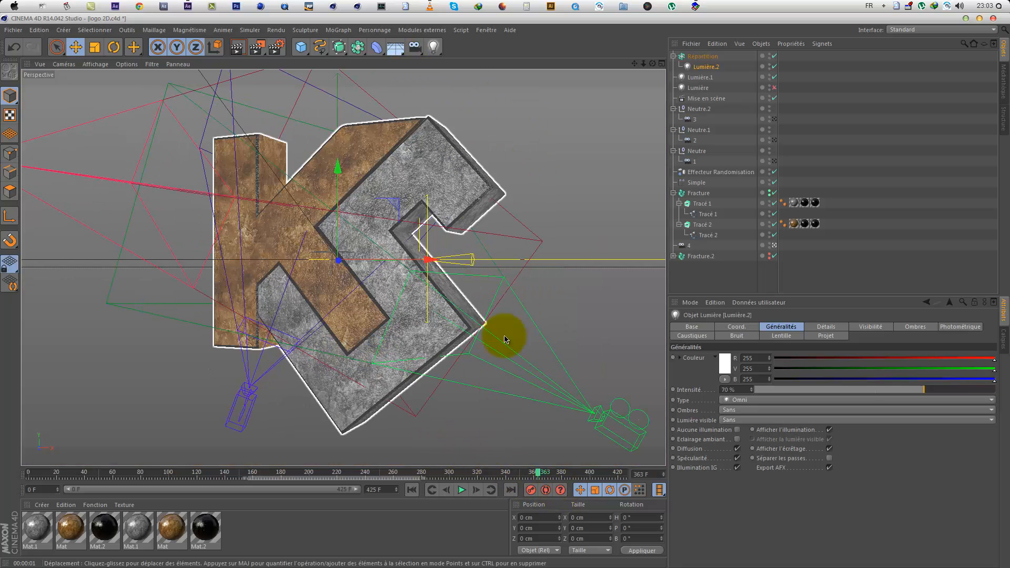
pyautogui.click(127, 65)
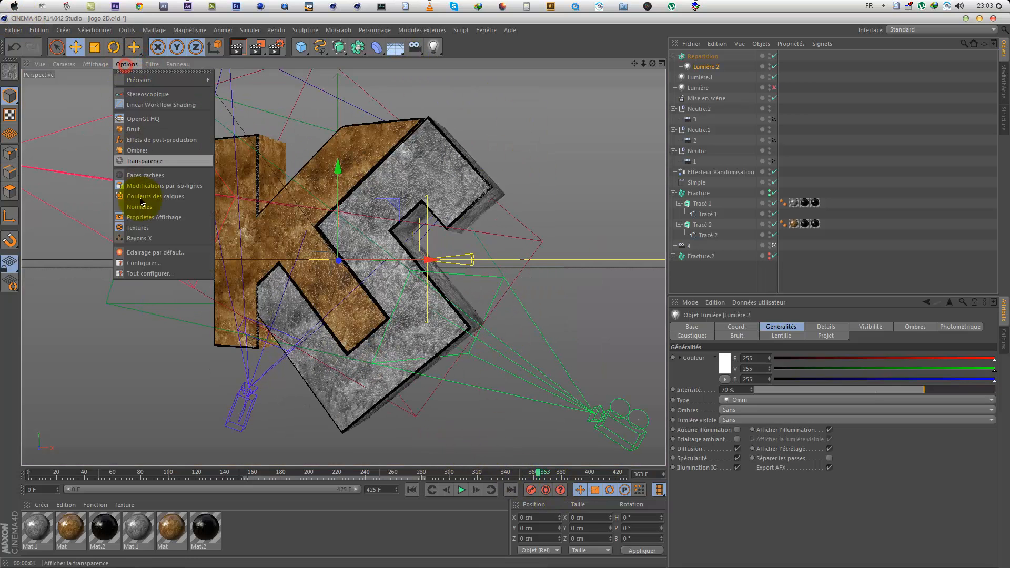
pyautogui.click(145, 265)
pyautogui.click(745, 326)
pyautogui.click(845, 327)
pyautogui.click(793, 328)
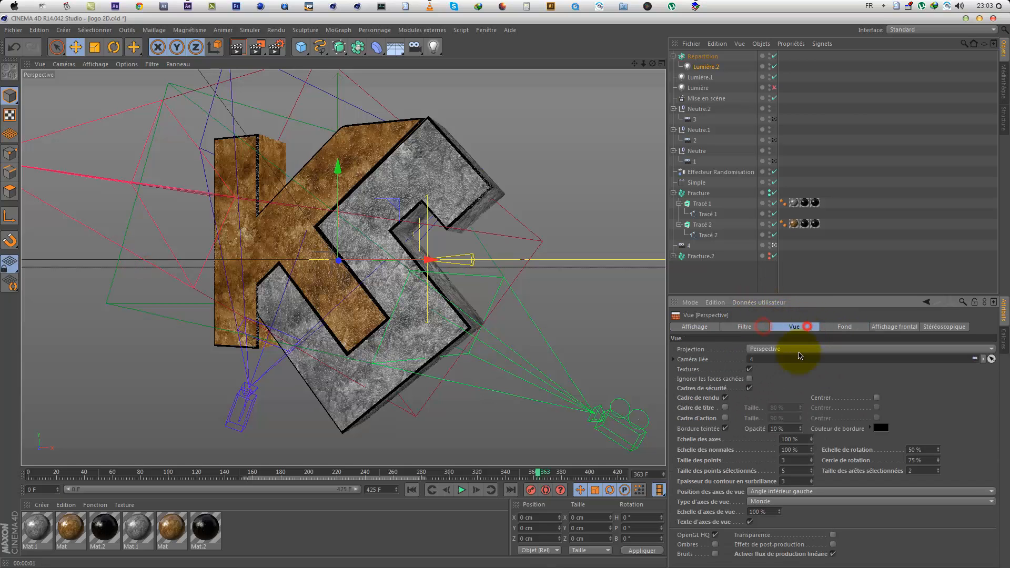
pyautogui.moveTo(799, 428); pyautogui.dragTo(797, 392)
# Step: Return to frame 0, save the project, and start rendering the animation in the Picture Viewer
pyautogui.click(412, 490)
pyautogui.click(13, 28)
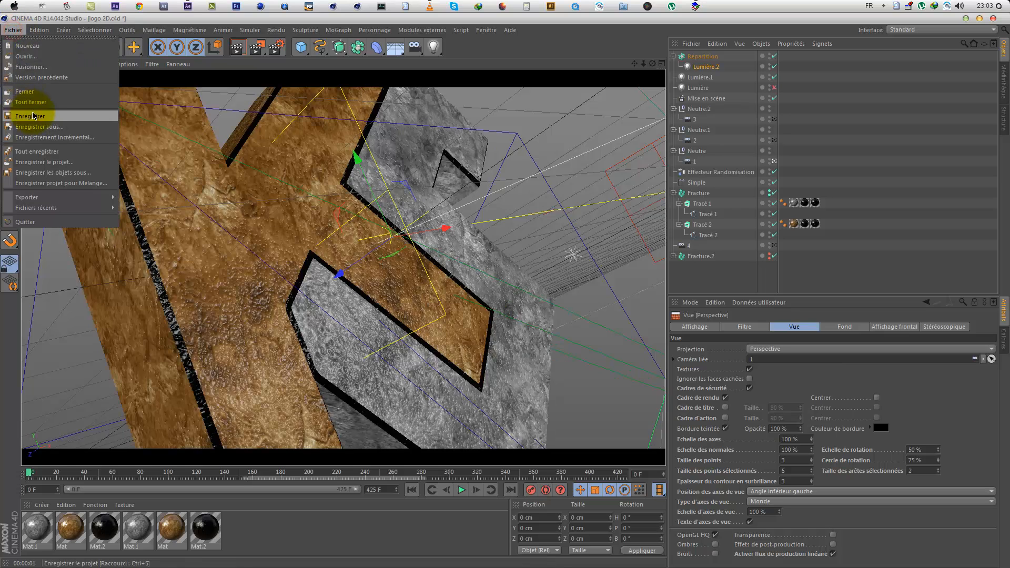
pyautogui.click(33, 116)
pyautogui.click(256, 49)
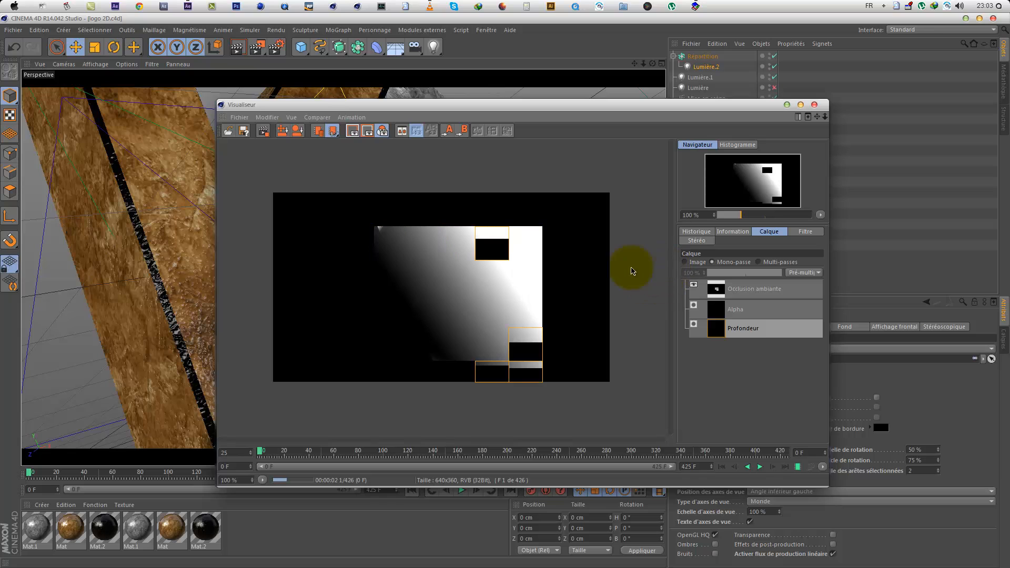
# Step: Examine the full image and the ambient occlusion, alpha and depth passes, and check the rendered frames in the history
pyautogui.click(690, 261)
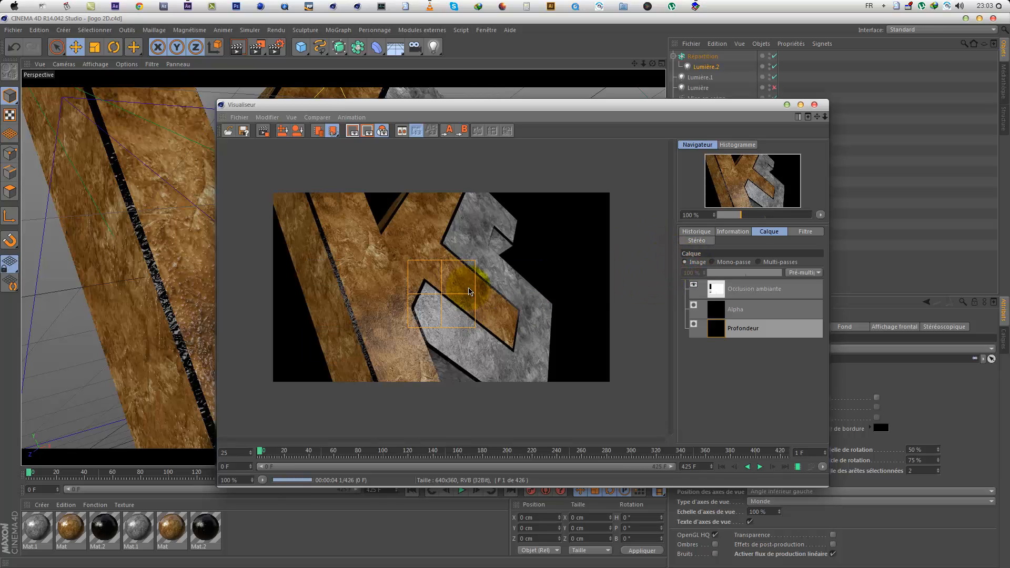
pyautogui.click(712, 261)
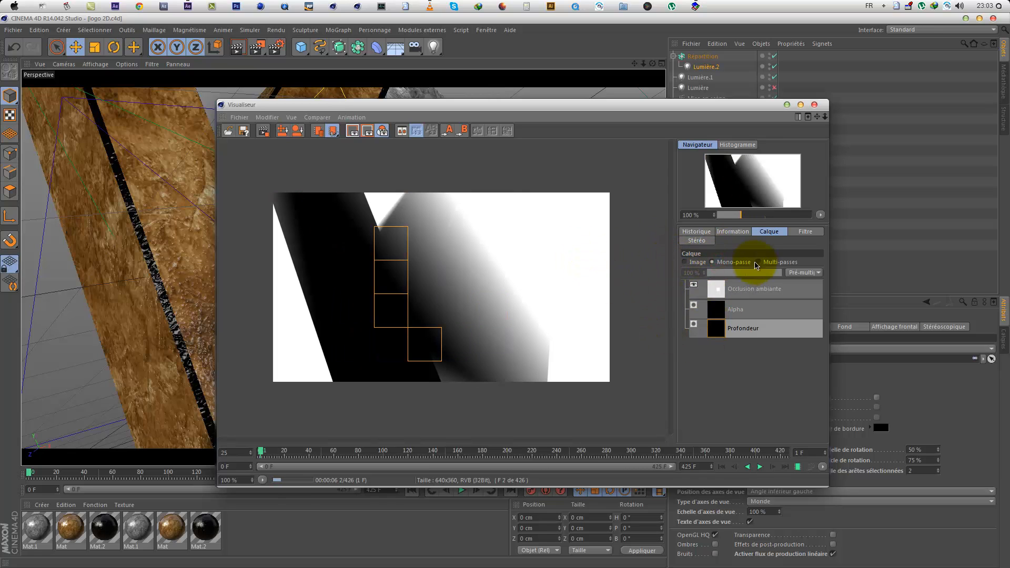
pyautogui.click(751, 288)
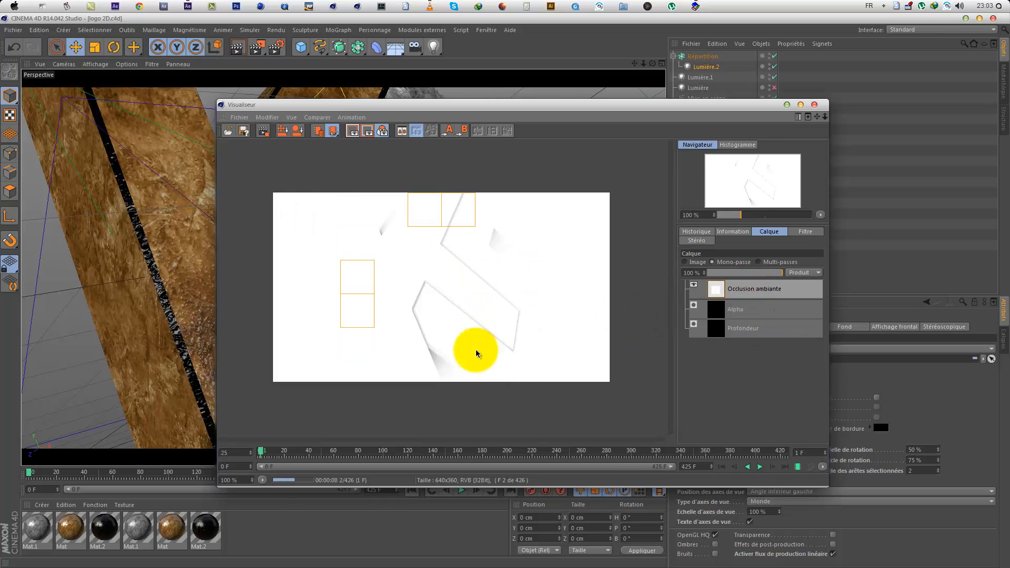
pyautogui.click(732, 310)
pyautogui.click(743, 328)
pyautogui.click(510, 318)
pyautogui.click(684, 261)
pyautogui.click(703, 232)
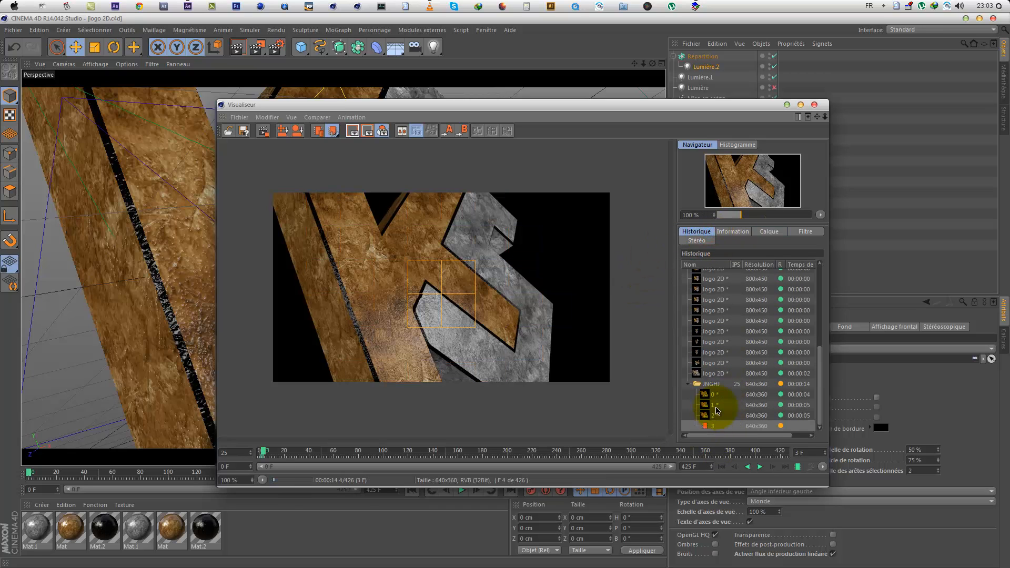
pyautogui.click(716, 417)
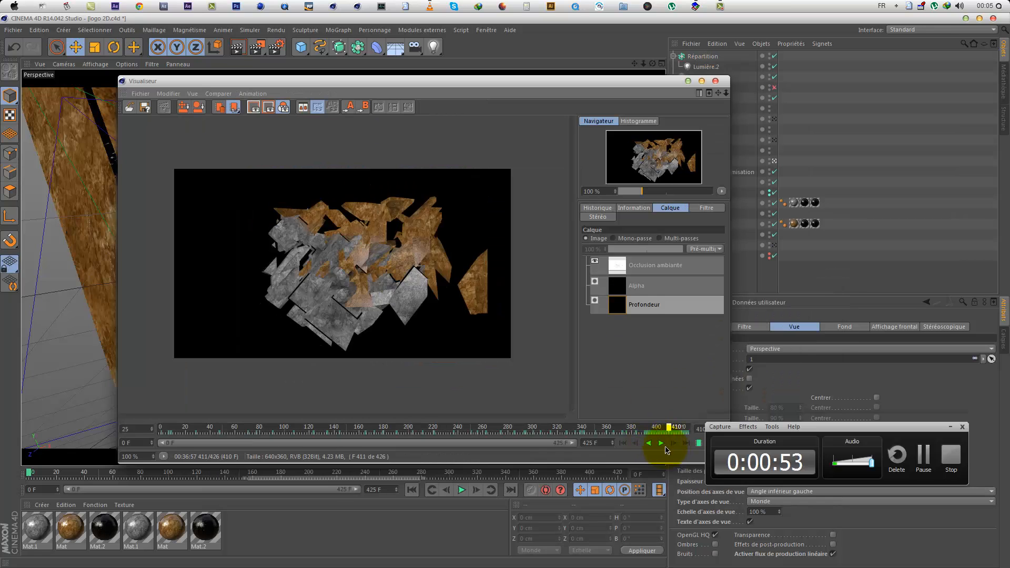
# Step: Review the rendered animation as full image and as single depth pass across the timeline, closing the viewer when done
pyautogui.moveTo(279, 428); pyautogui.dragTo(581, 442)
pyautogui.click(661, 443)
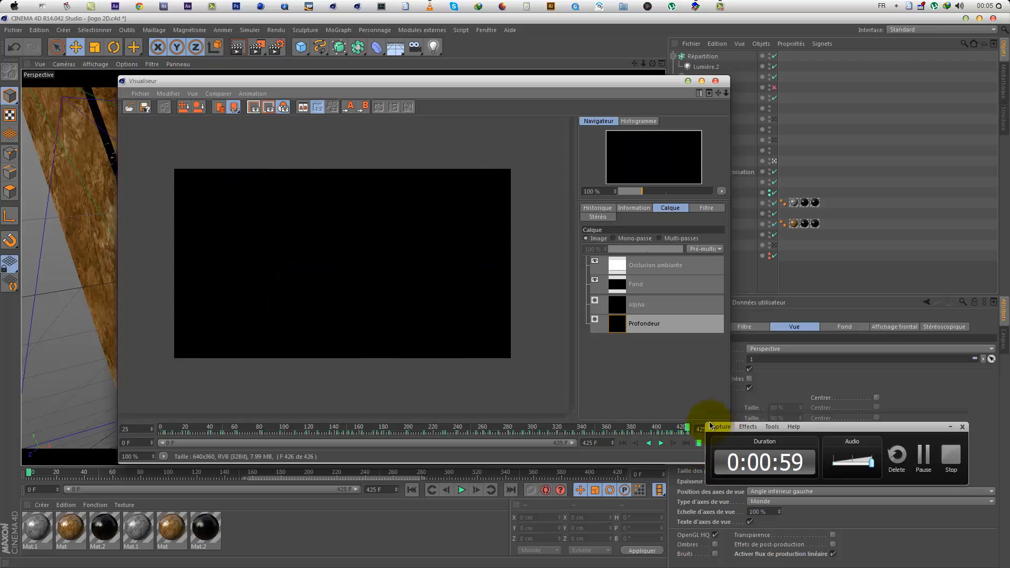
pyautogui.click(619, 238)
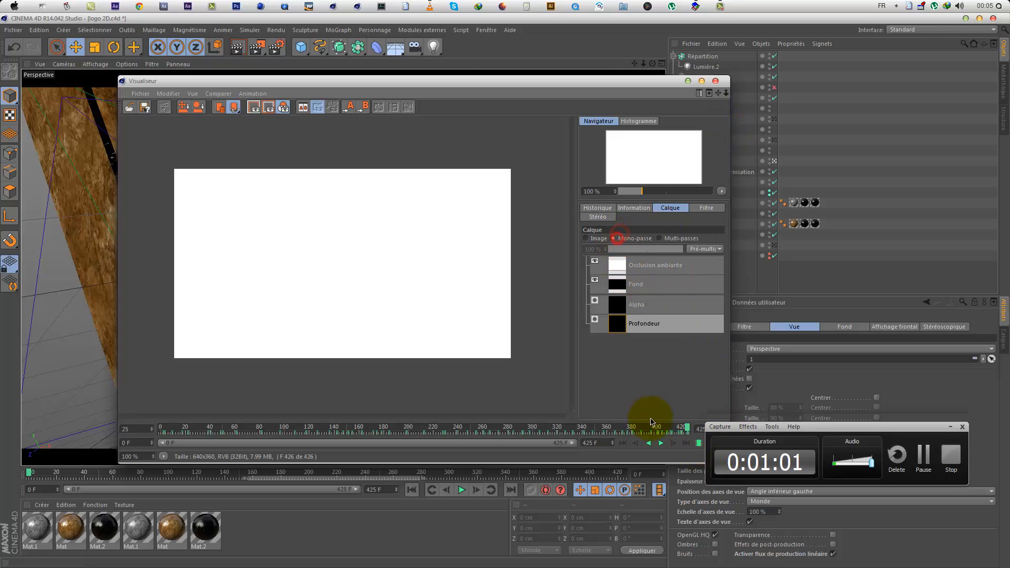
pyautogui.moveTo(684, 430); pyautogui.dragTo(542, 429)
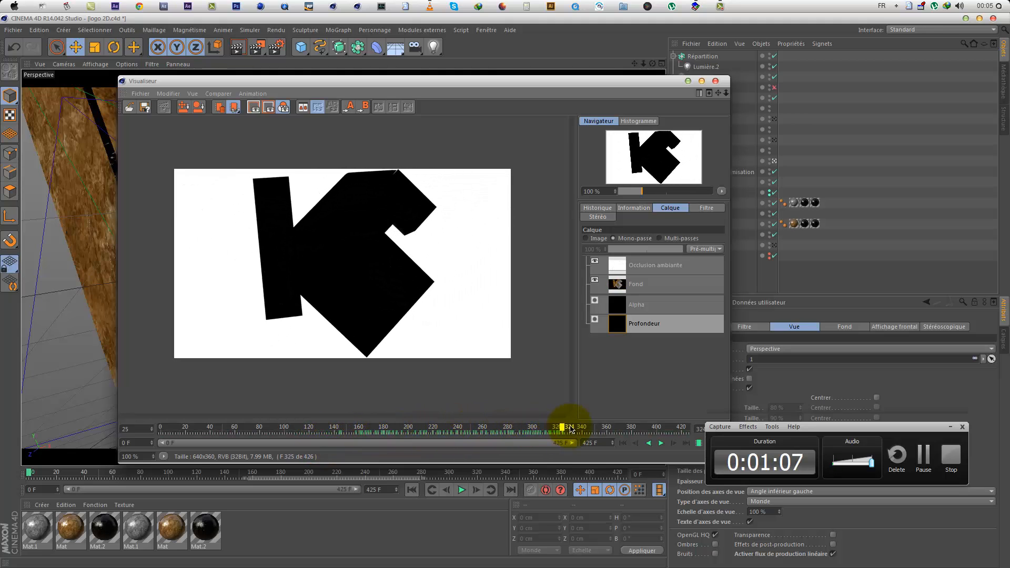
pyautogui.moveTo(670, 437); pyautogui.dragTo(633, 446)
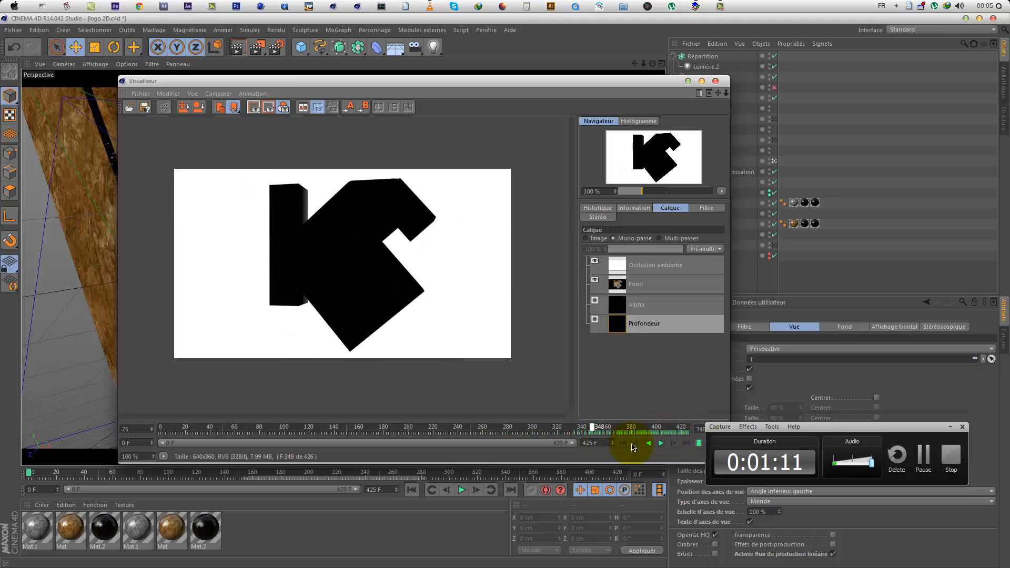
pyautogui.click(715, 80)
# Step: Quit the program, saving the changes to logo 2D.c4d and discarding those to Sans titre 3
pyautogui.click(878, 108)
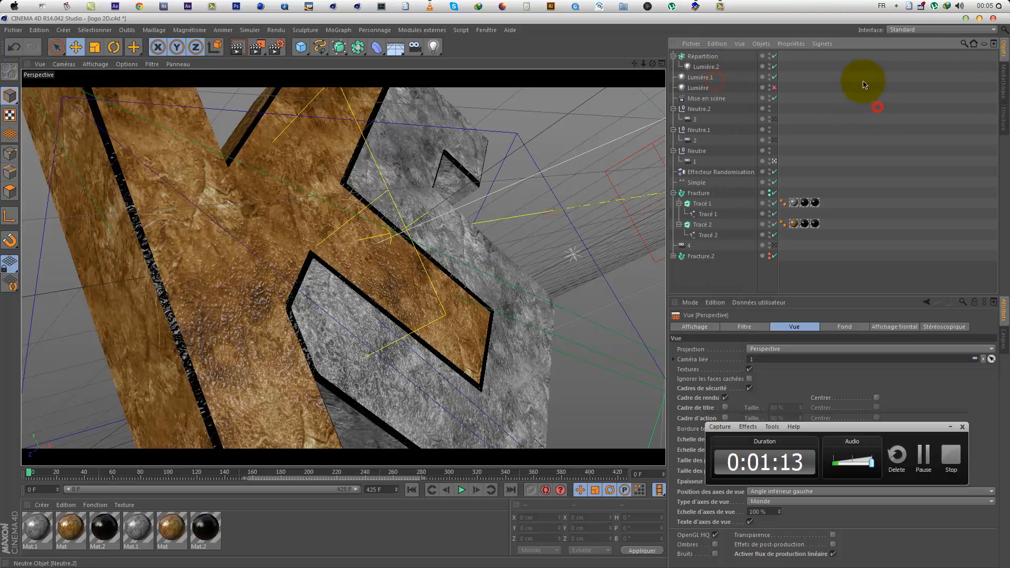
pyautogui.click(994, 19)
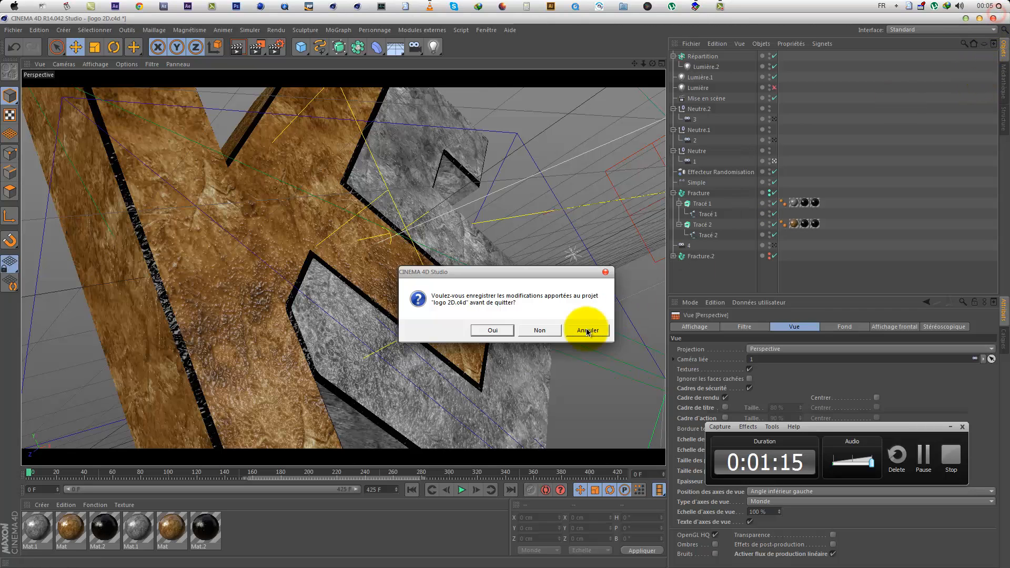
pyautogui.click(540, 330)
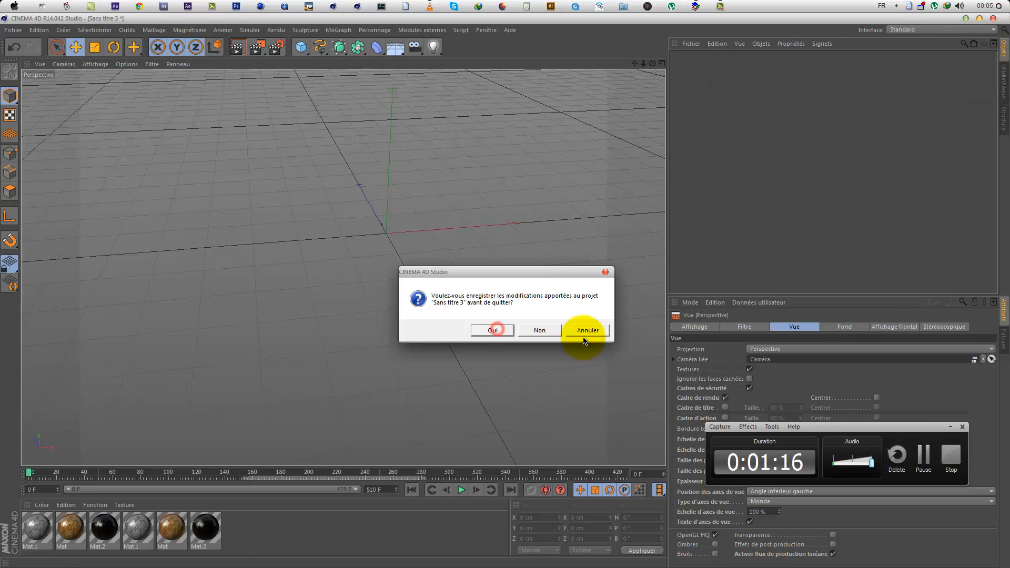
pyautogui.click(538, 331)
pyautogui.rightClick(541, 326)
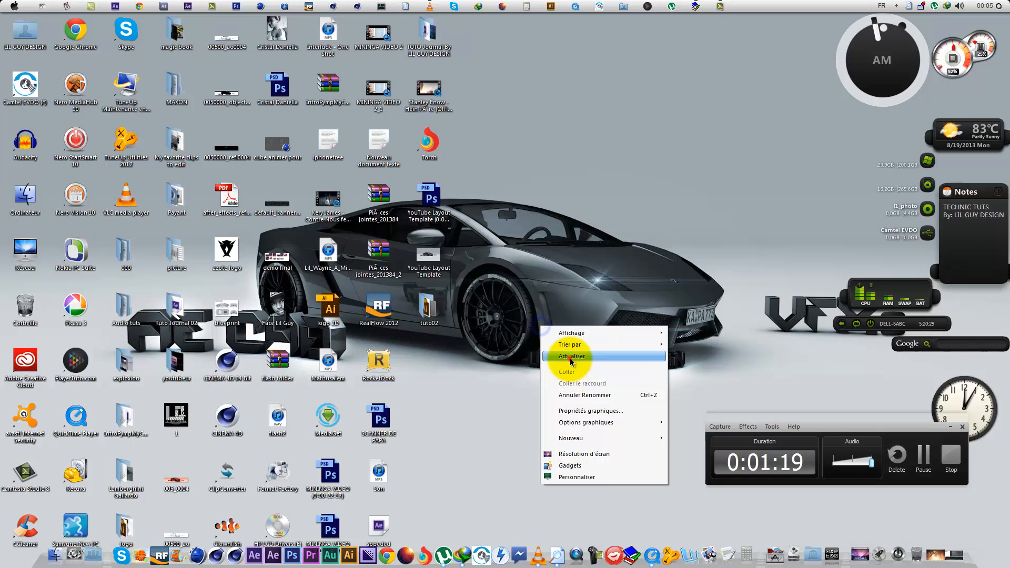